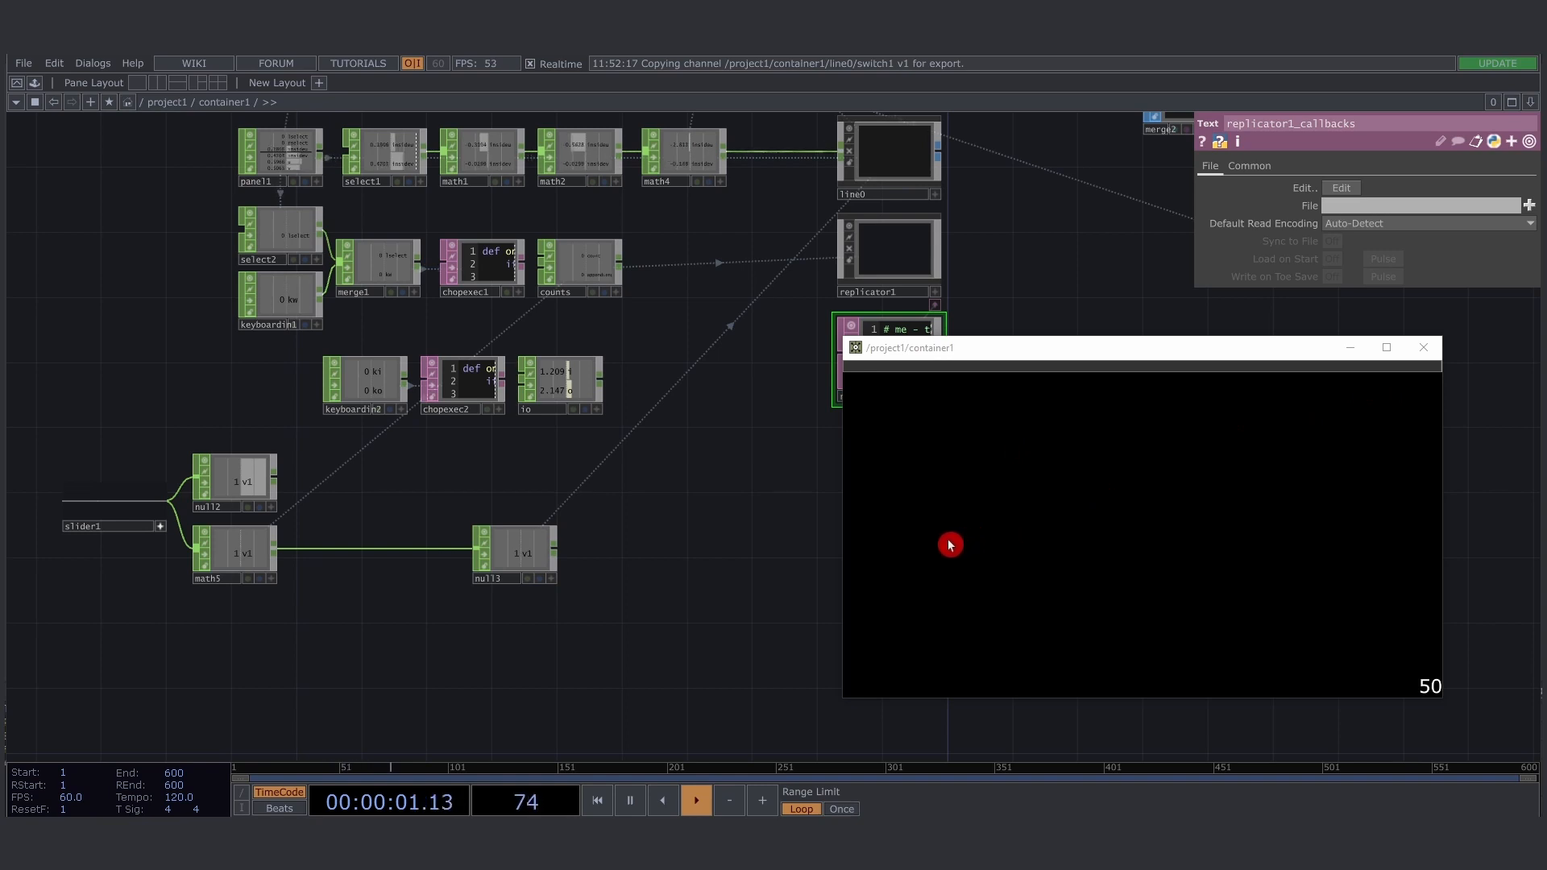
# - Draw three separate, roughly horizontal strokes side by side across the middle of the container1 canvas
pyautogui.moveTo(947, 540); pyautogui.dragTo(1093, 539)
pyautogui.moveTo(1107, 542); pyautogui.dragTo(1236, 542)
pyautogui.moveTo(1249, 542); pyautogui.dragTo(1350, 535)
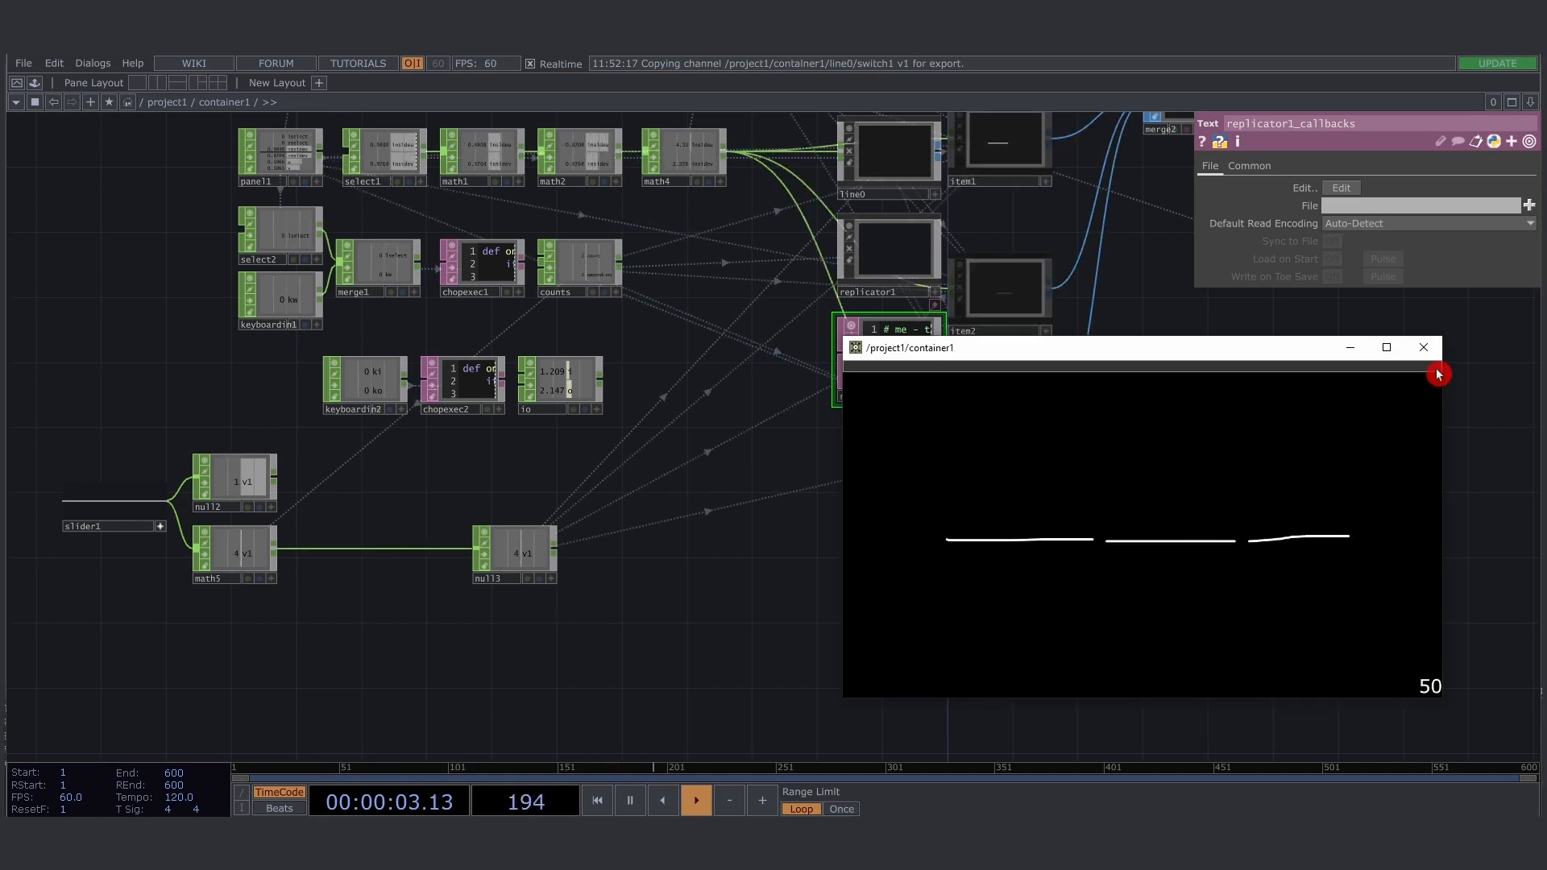
# - Scrub the container1 slider back and forth to check how the drawn lines play back, and close the viewer window
pyautogui.moveTo(1437, 373)
pyautogui.mouseDown()
pyautogui.moveTo(863, 384)
pyautogui.moveTo(1453, 373)
pyautogui.moveTo(882, 393)
pyautogui.moveTo(1464, 386)
pyautogui.moveTo(853, 388)
pyautogui.mouseUp()
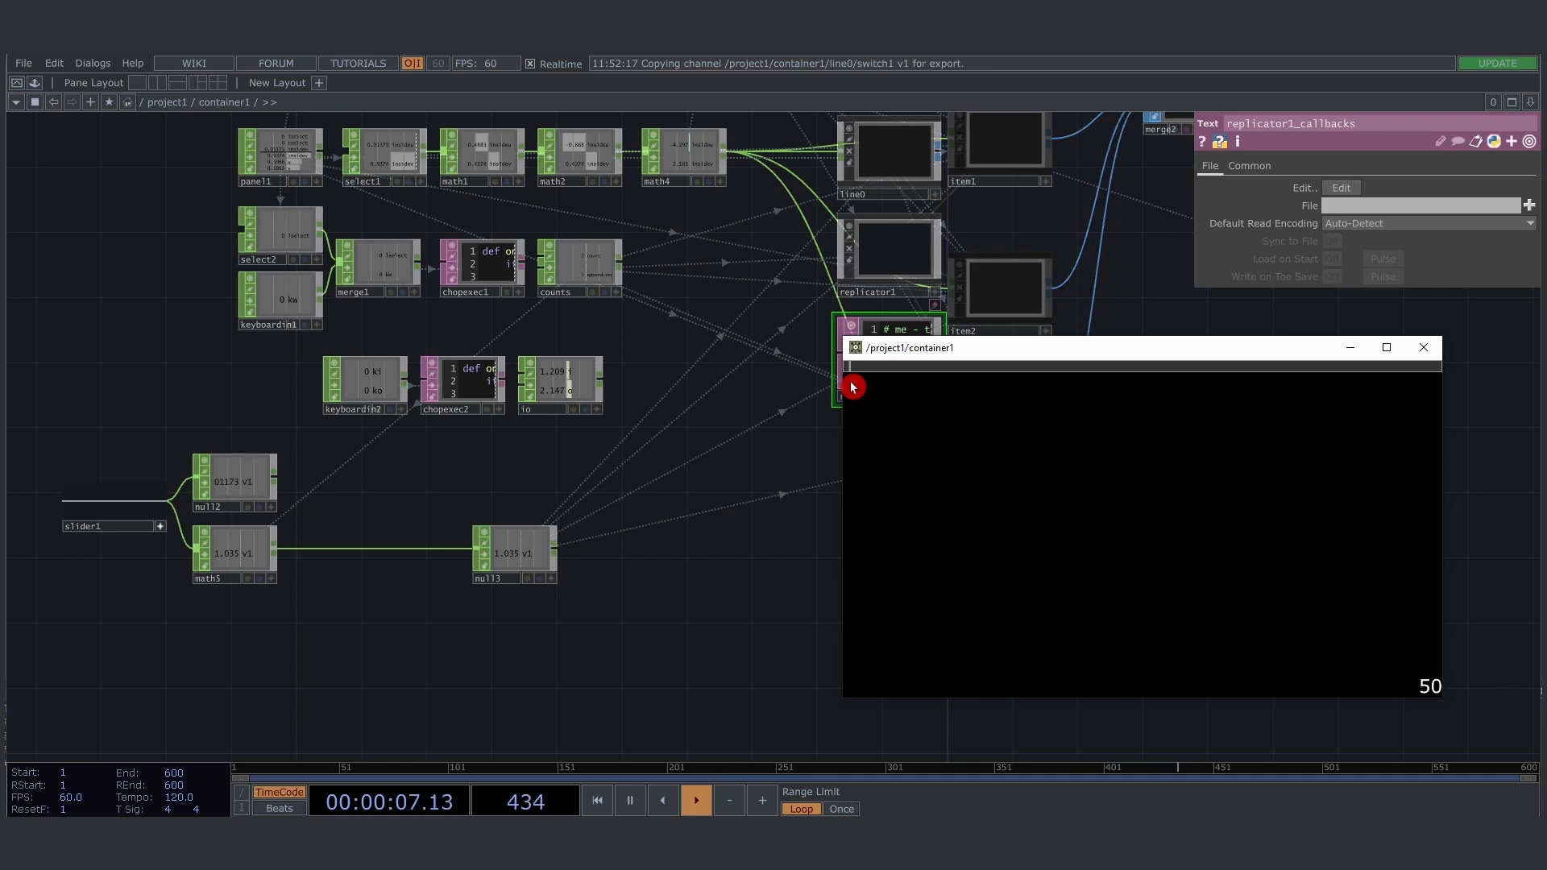
pyautogui.moveTo(852, 387)
pyautogui.mouseDown()
pyautogui.moveTo(1184, 395)
pyautogui.moveTo(1073, 400)
pyautogui.mouseUp()
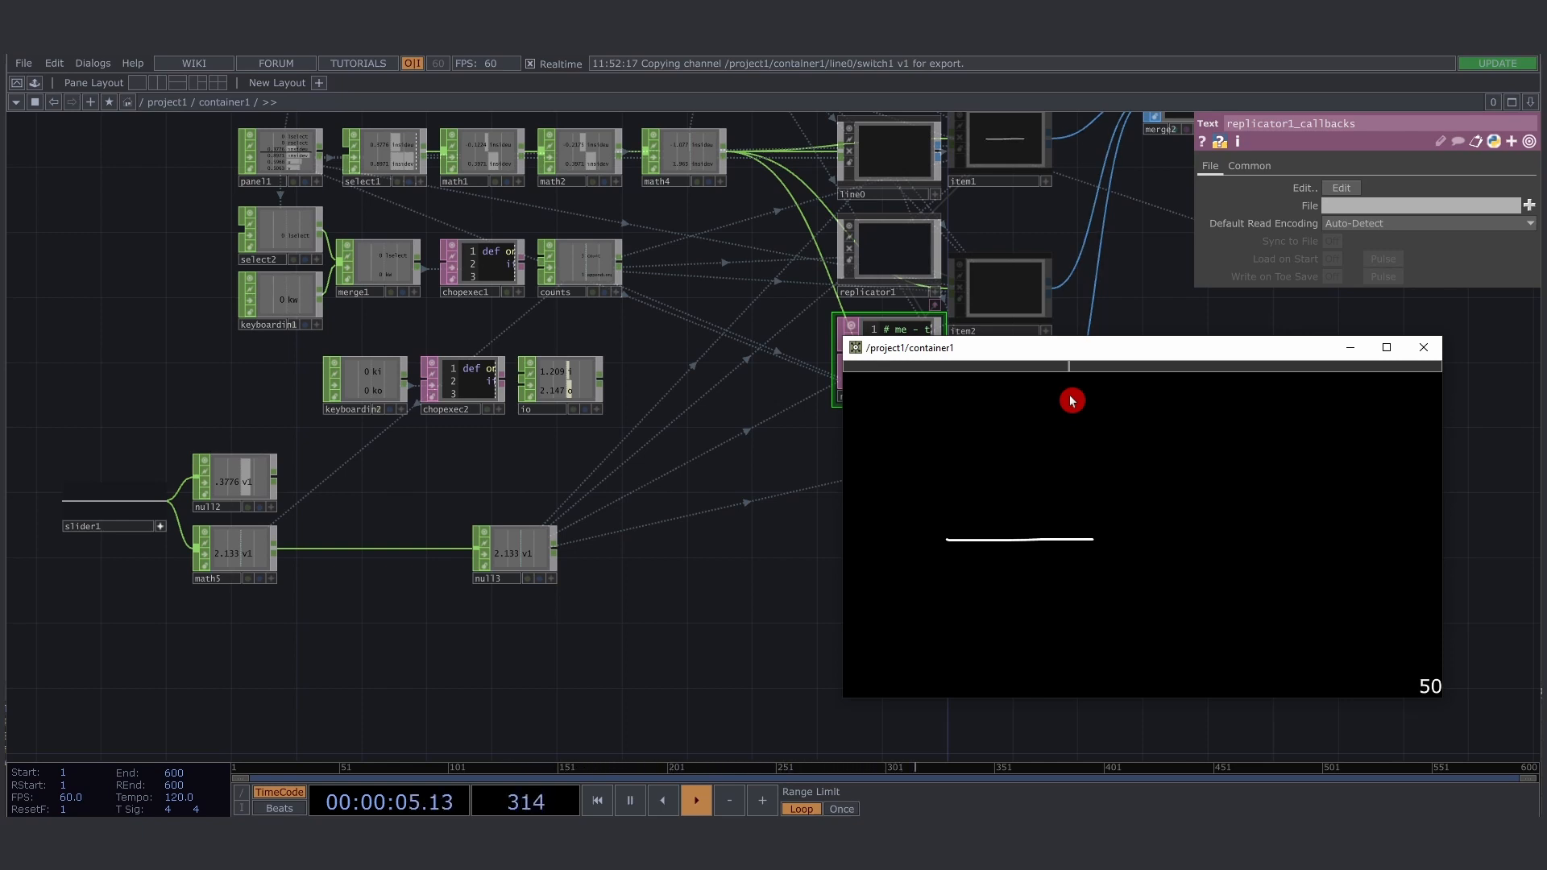
pyautogui.moveTo(1073, 401)
pyautogui.mouseDown()
pyautogui.moveTo(1454, 397)
pyautogui.moveTo(1029, 397)
pyautogui.moveTo(1217, 418)
pyautogui.moveTo(1496, 407)
pyautogui.mouseUp()
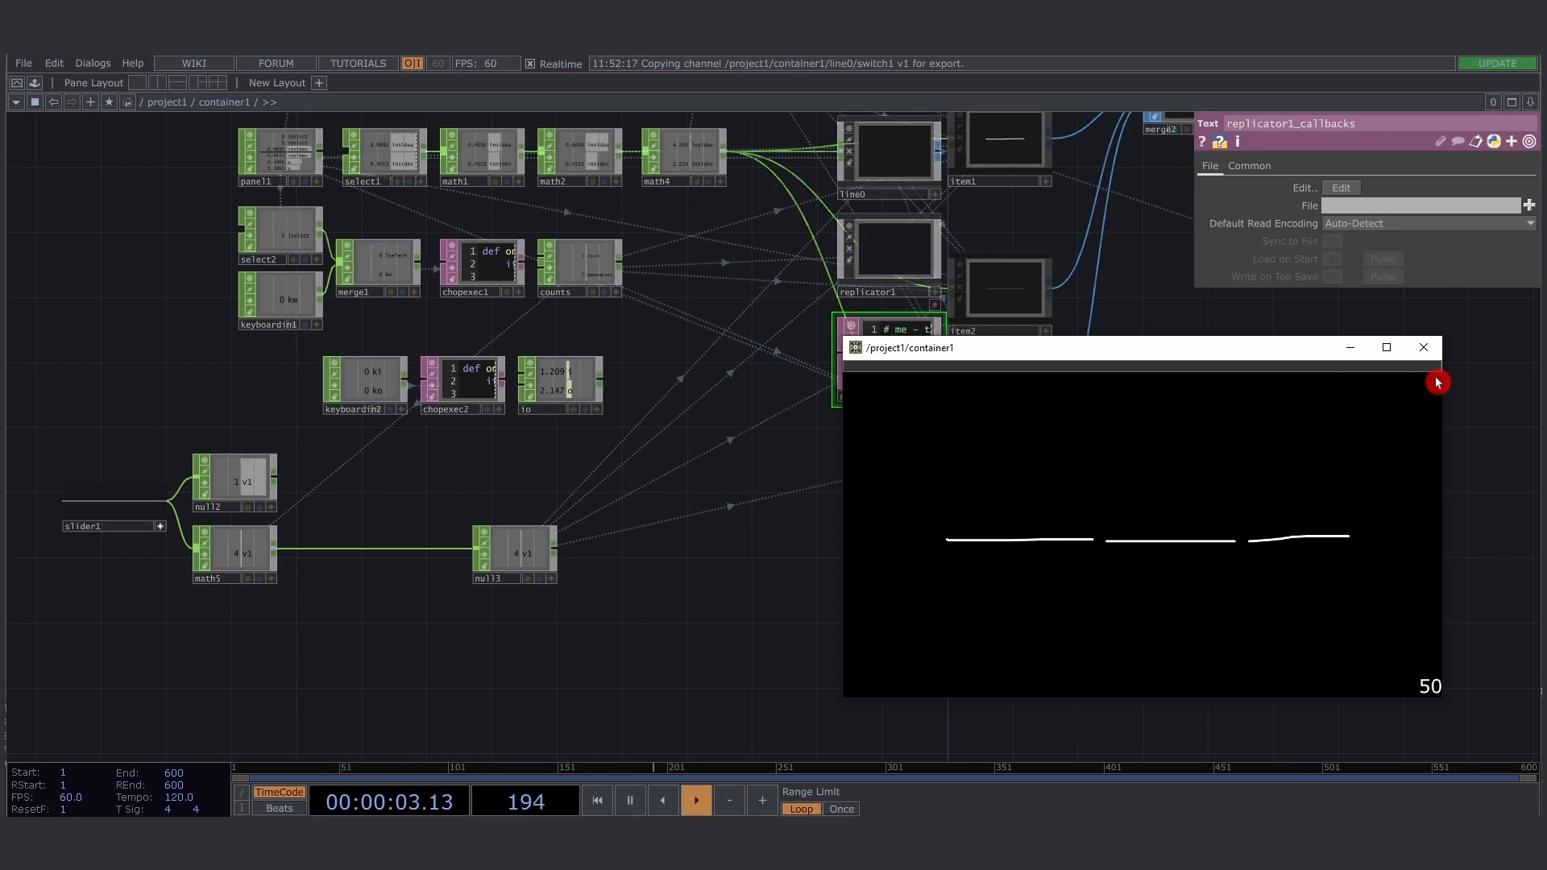
pyautogui.moveTo(1434, 382); pyautogui.dragTo(1092, 430)
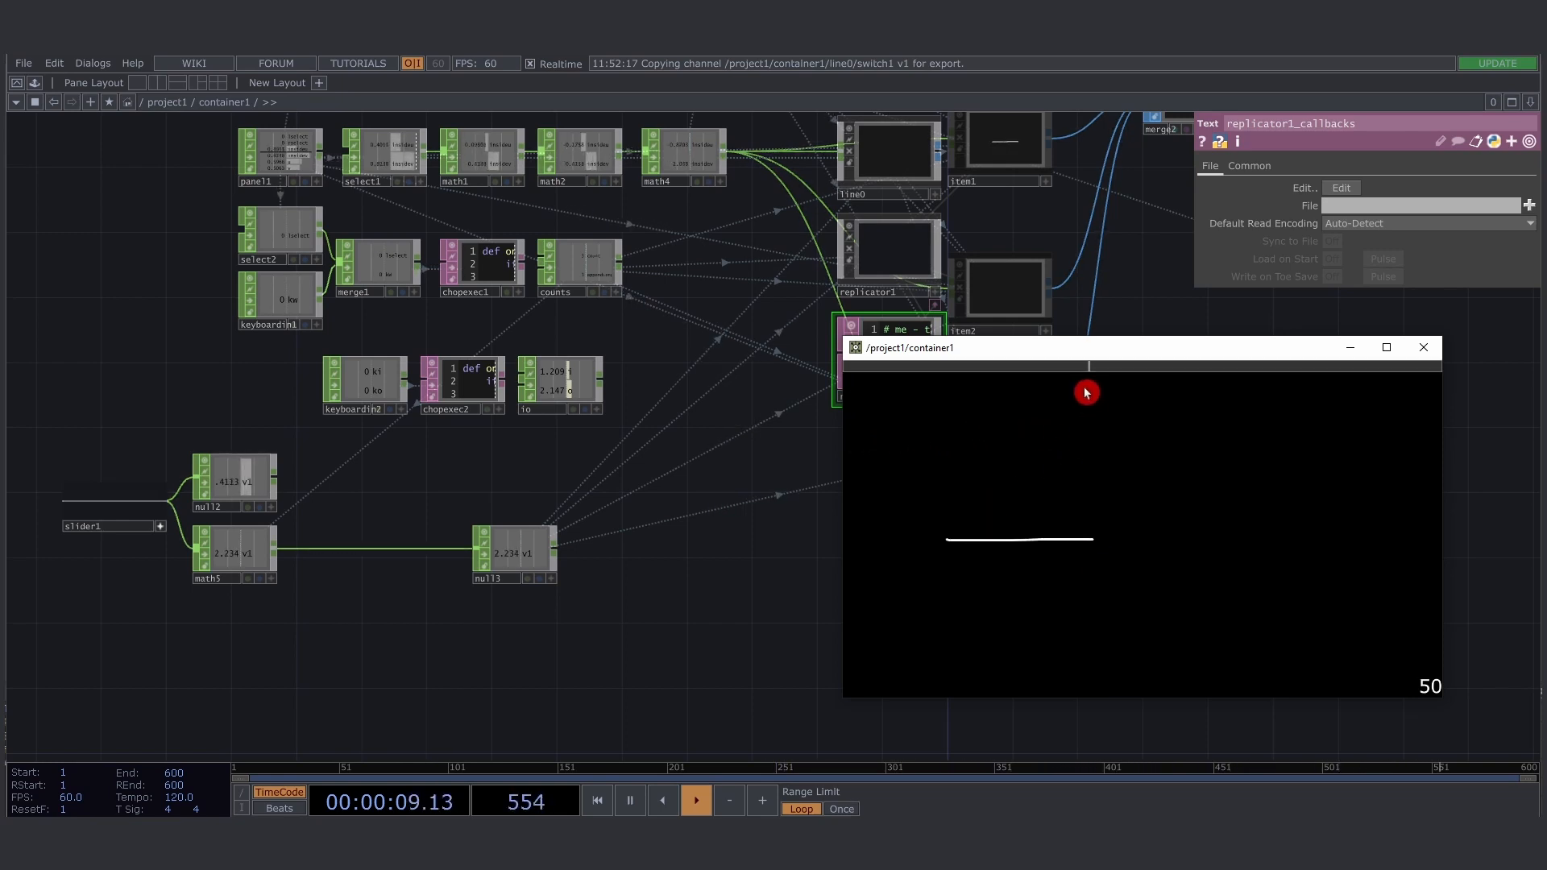
pyautogui.moveTo(1090, 369); pyautogui.dragTo(1445, 362)
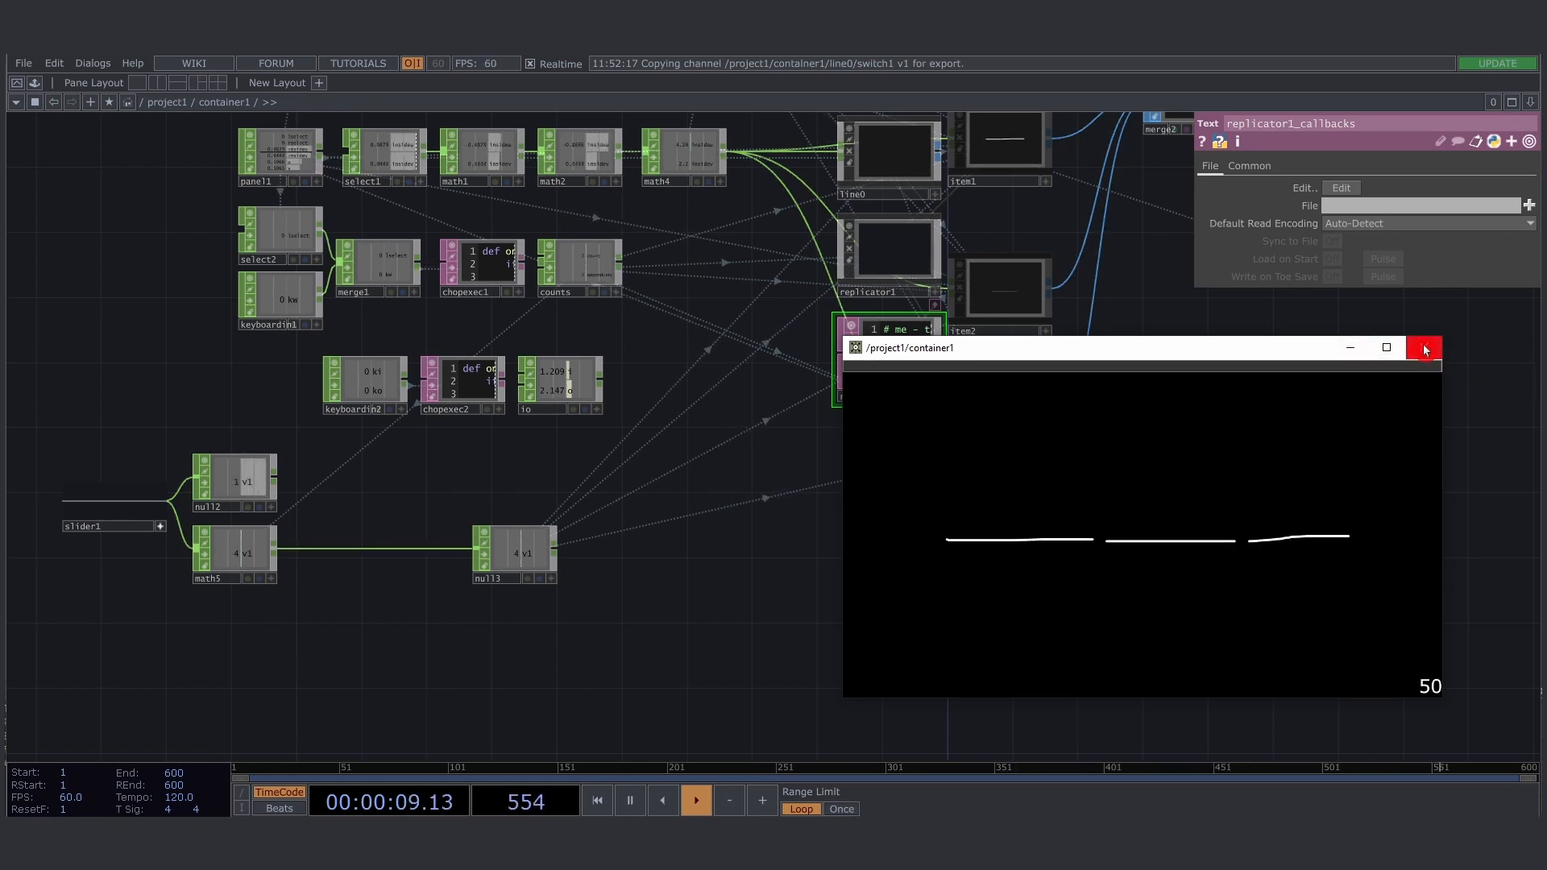
pyautogui.click(1424, 349)
# - Add a Keyboard In CHOP in the empty network area below slider1 and math5
pyautogui.moveTo(822, 546); pyautogui.dragTo(1078, 422)
pyautogui.scroll(2, 436, 544)
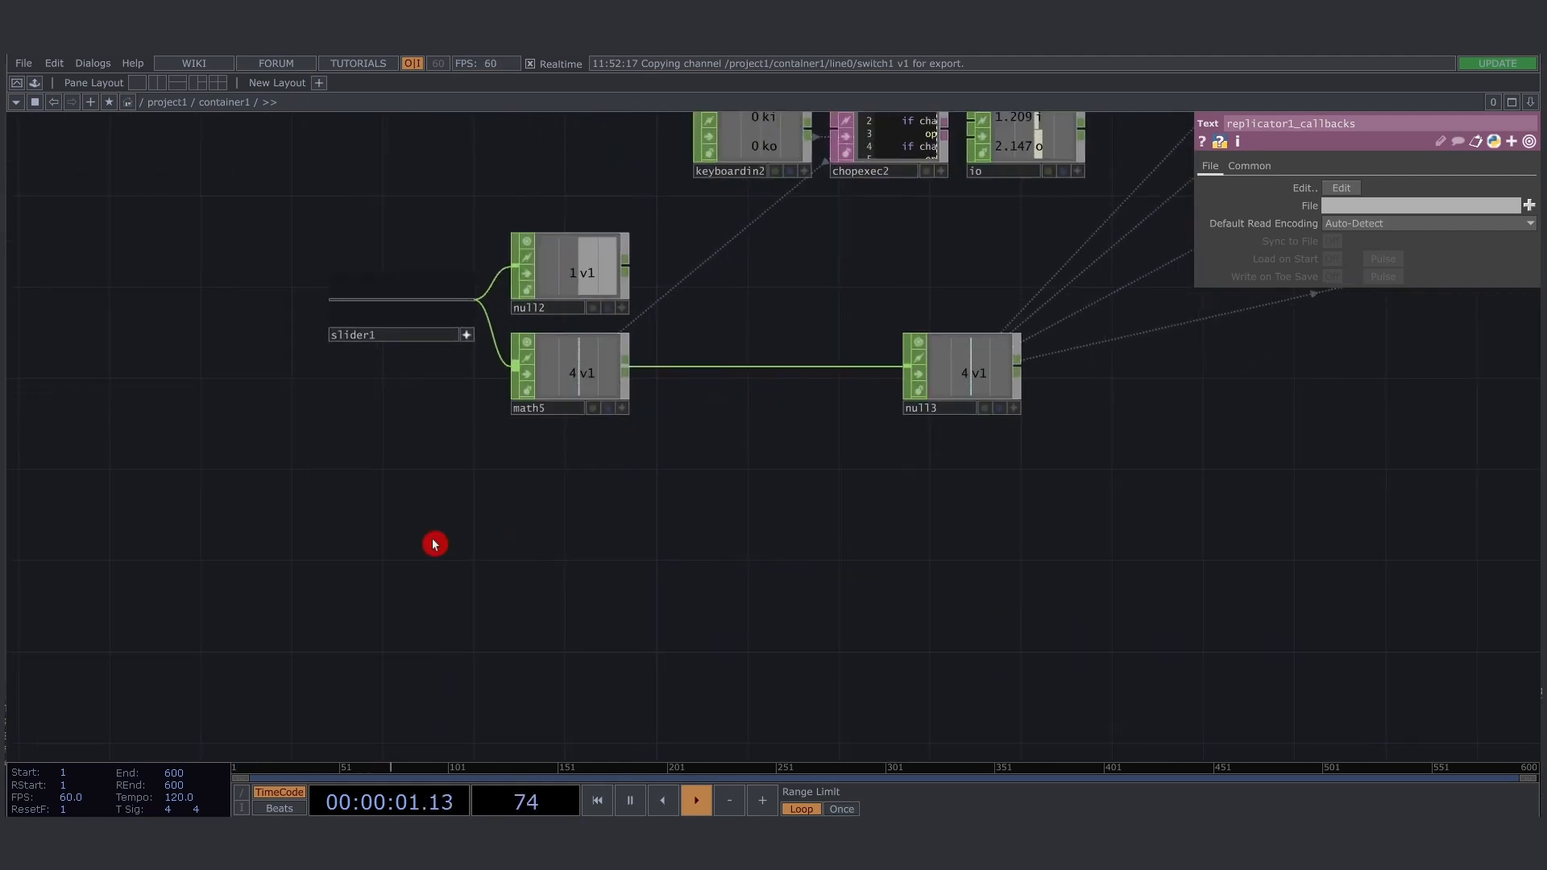
pyautogui.press('Tab')
pyautogui.write('ke')
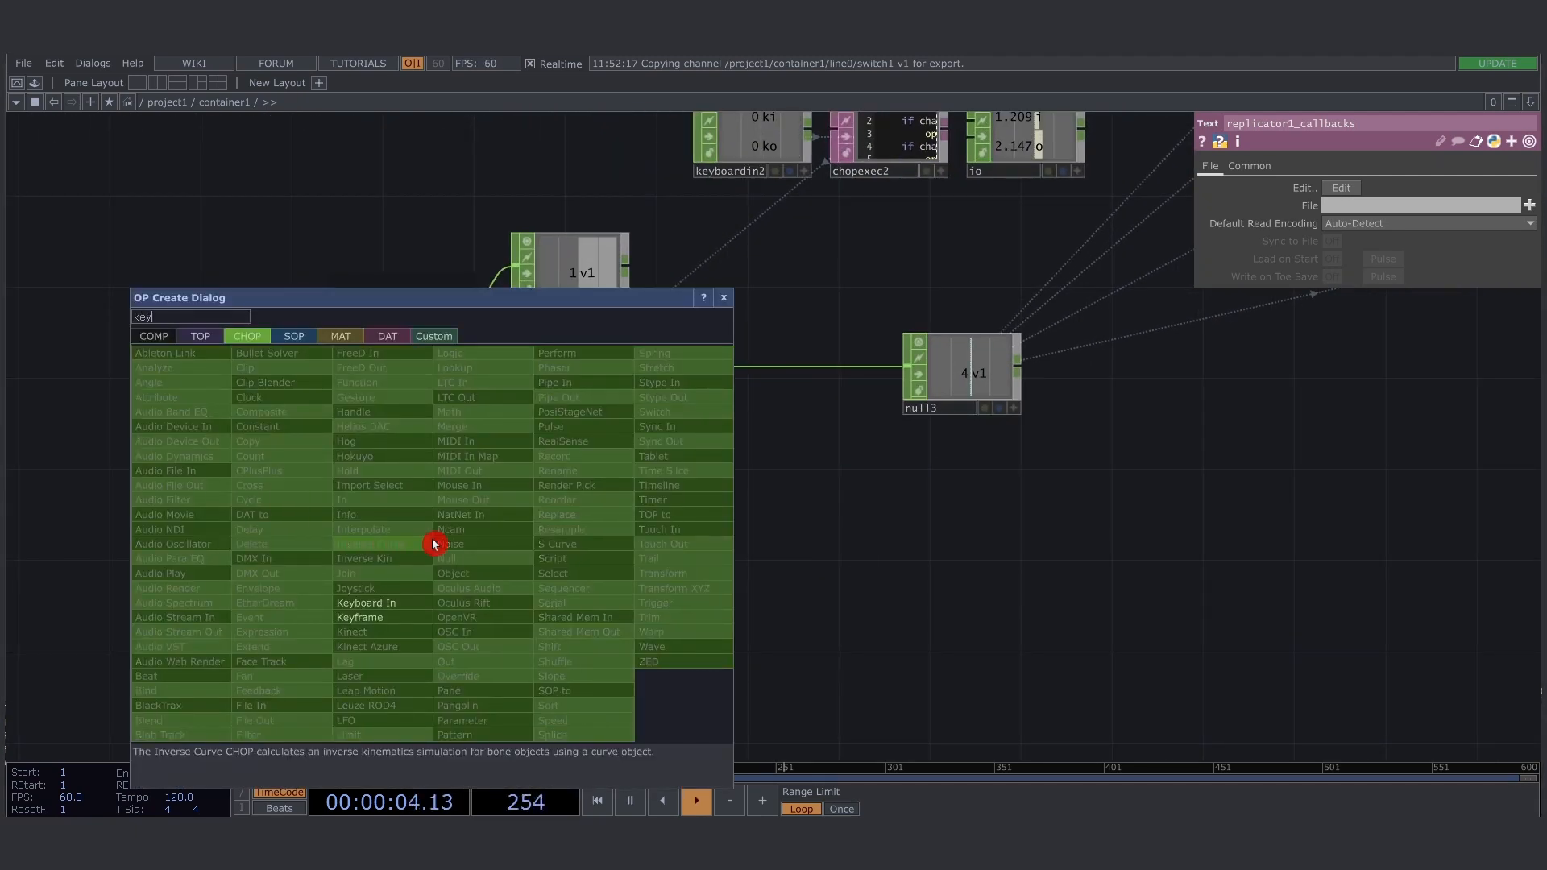
pyautogui.click(401, 604)
pyautogui.click(396, 510)
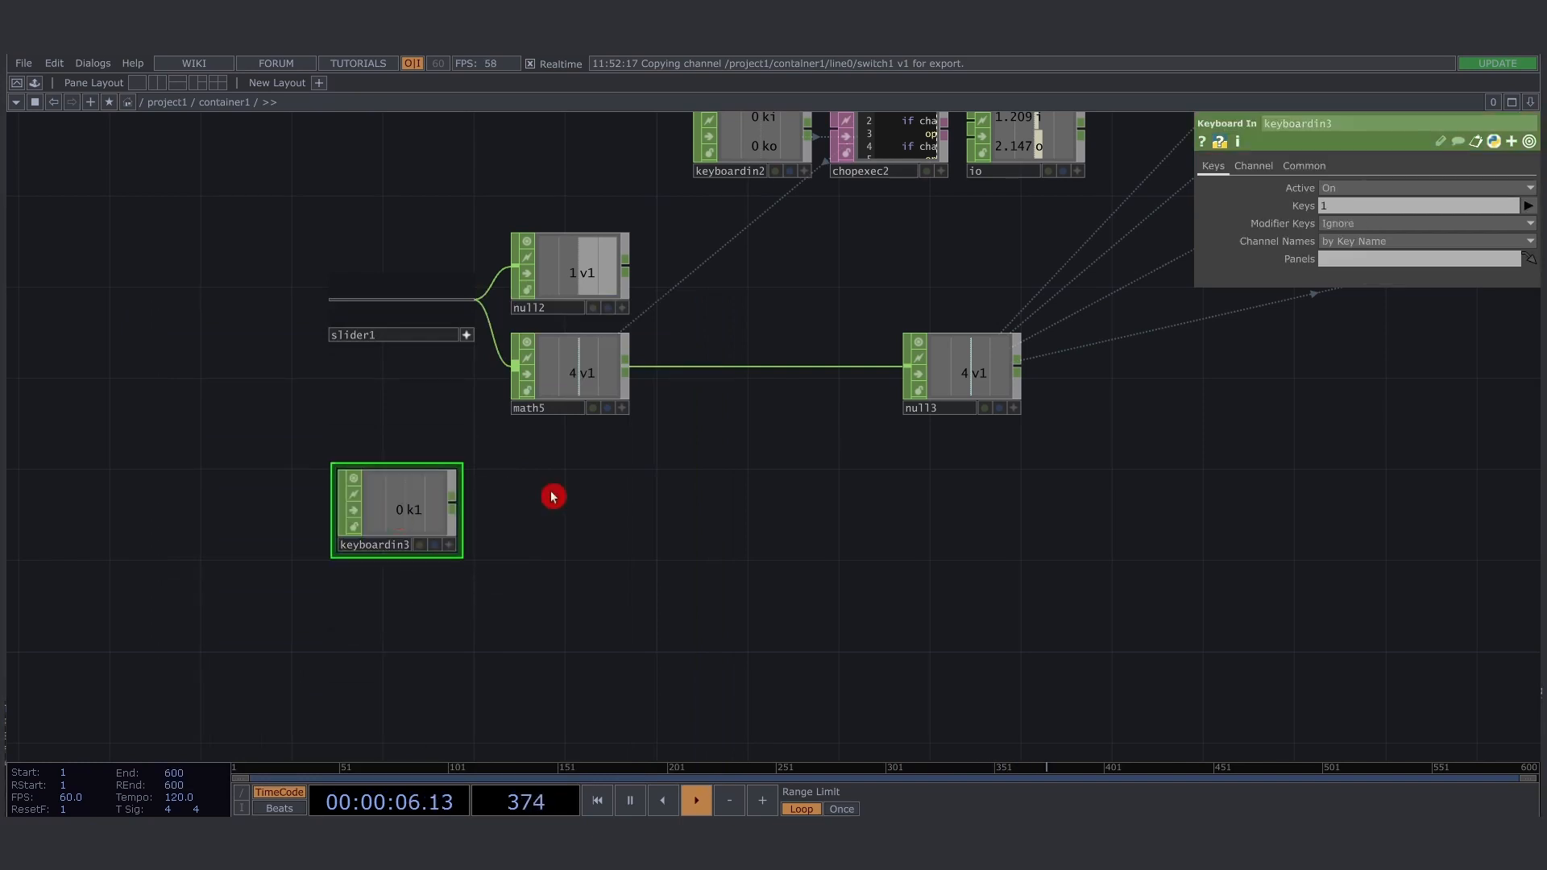
# - Set keyboardin3 to listen for the s key with the Shift modifier and test the key combination
pyautogui.click(1365, 211)
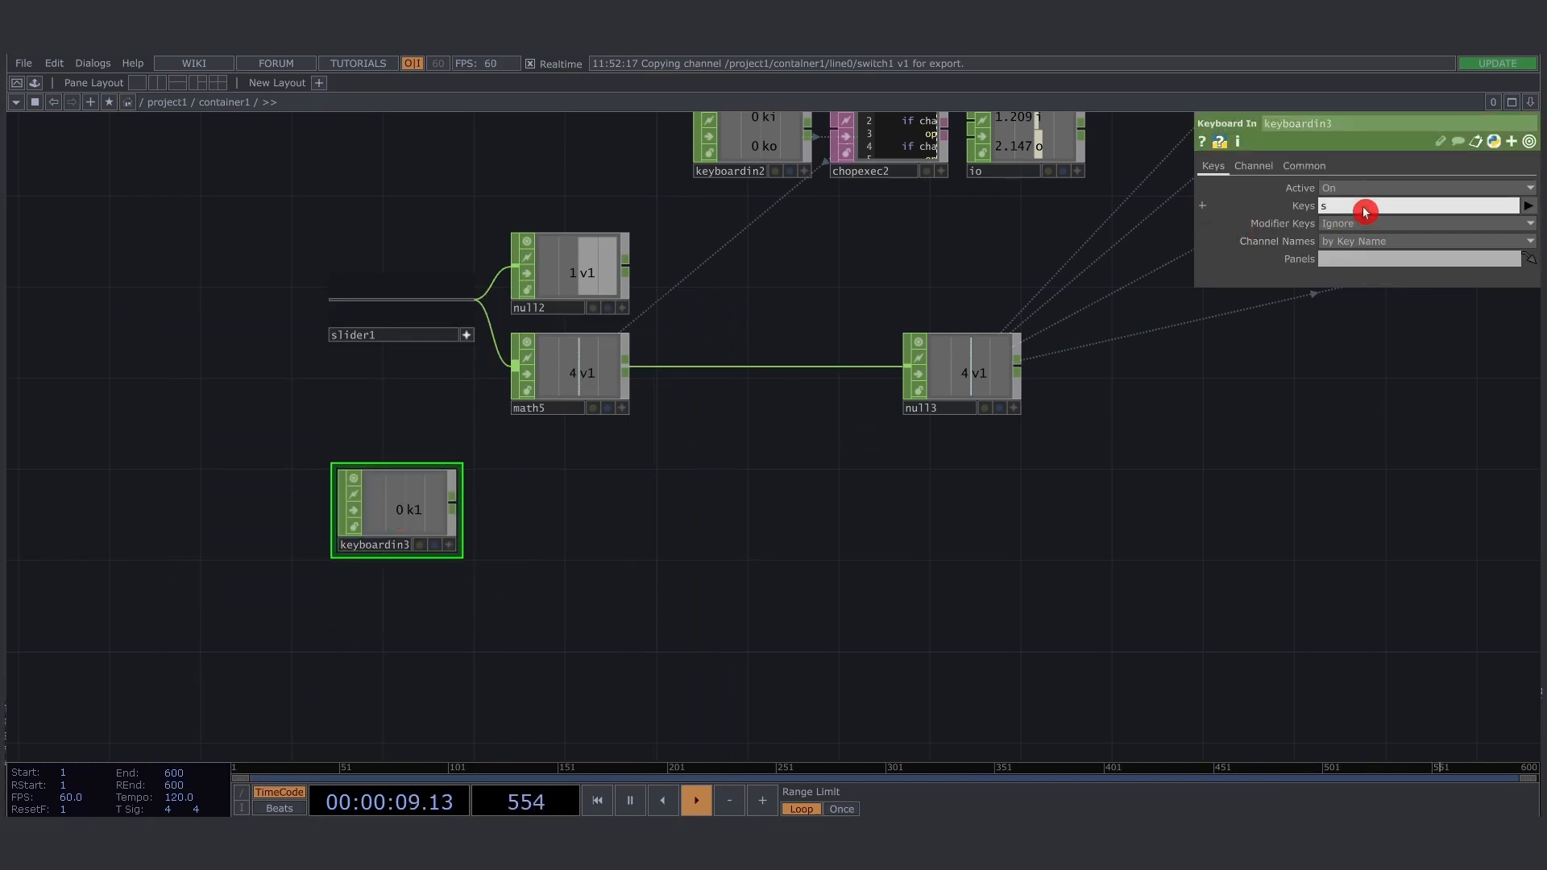
pyautogui.write('s')
pyautogui.click(1367, 223)
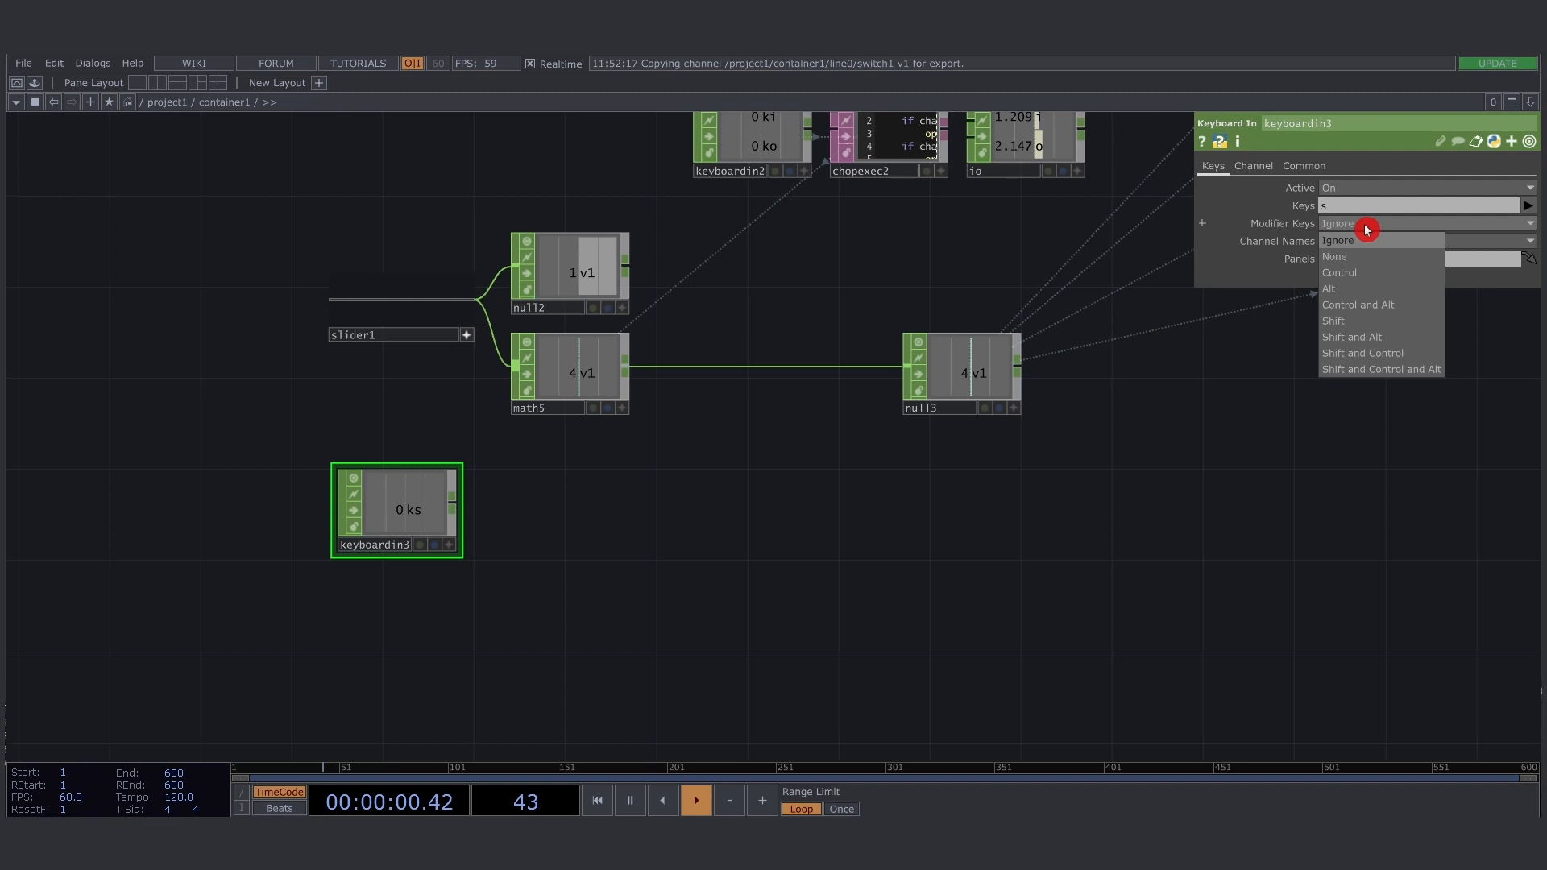
pyautogui.click(1372, 322)
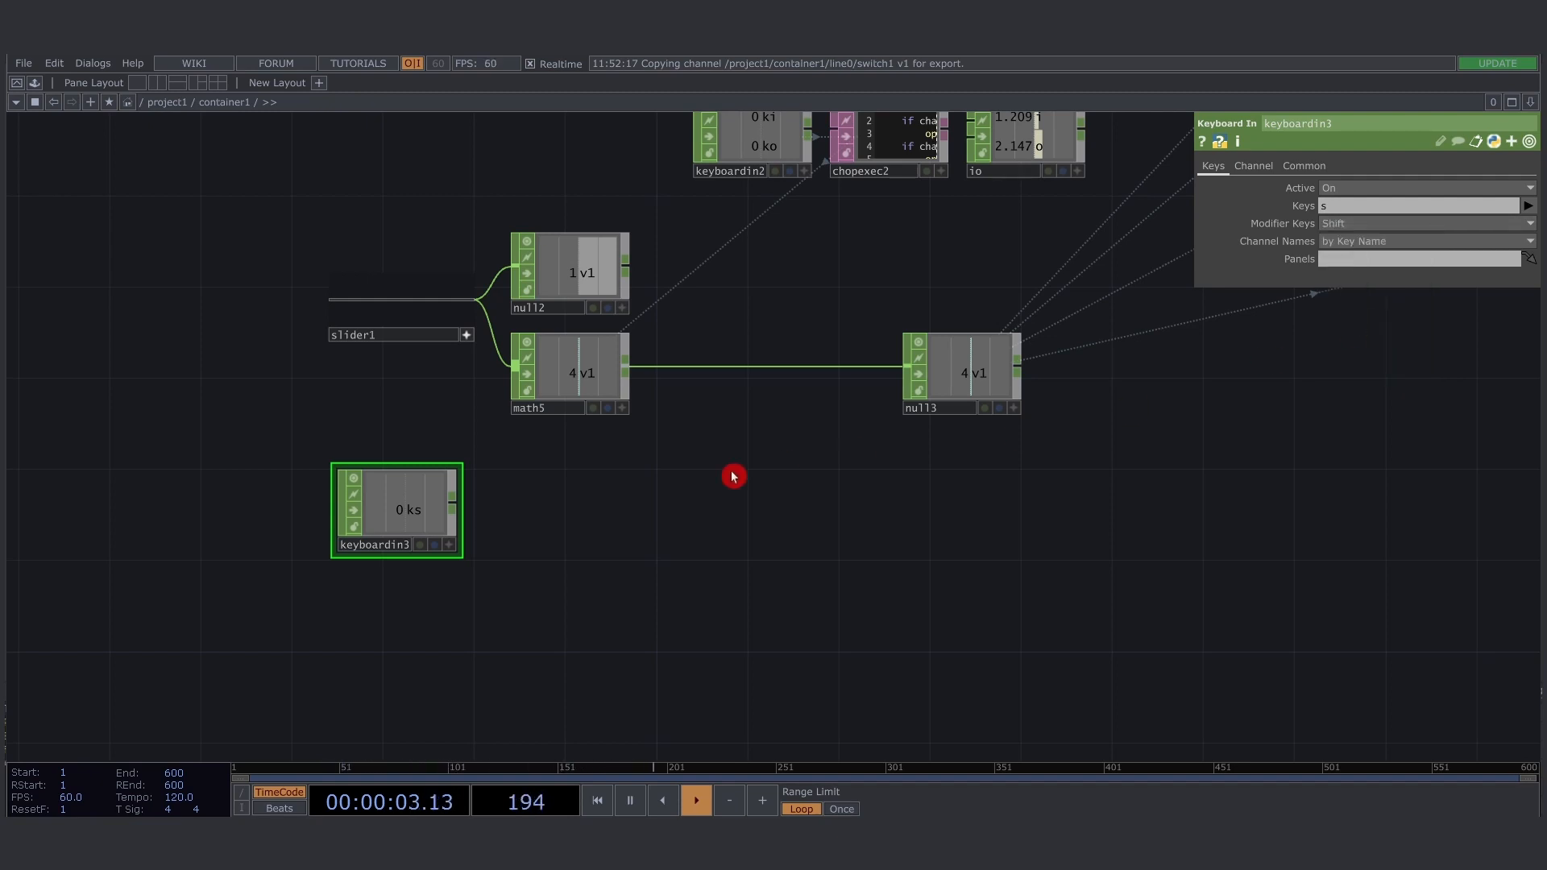
pyautogui.hotkey('shift', 's')
pyautogui.hotkey('shift', 's')
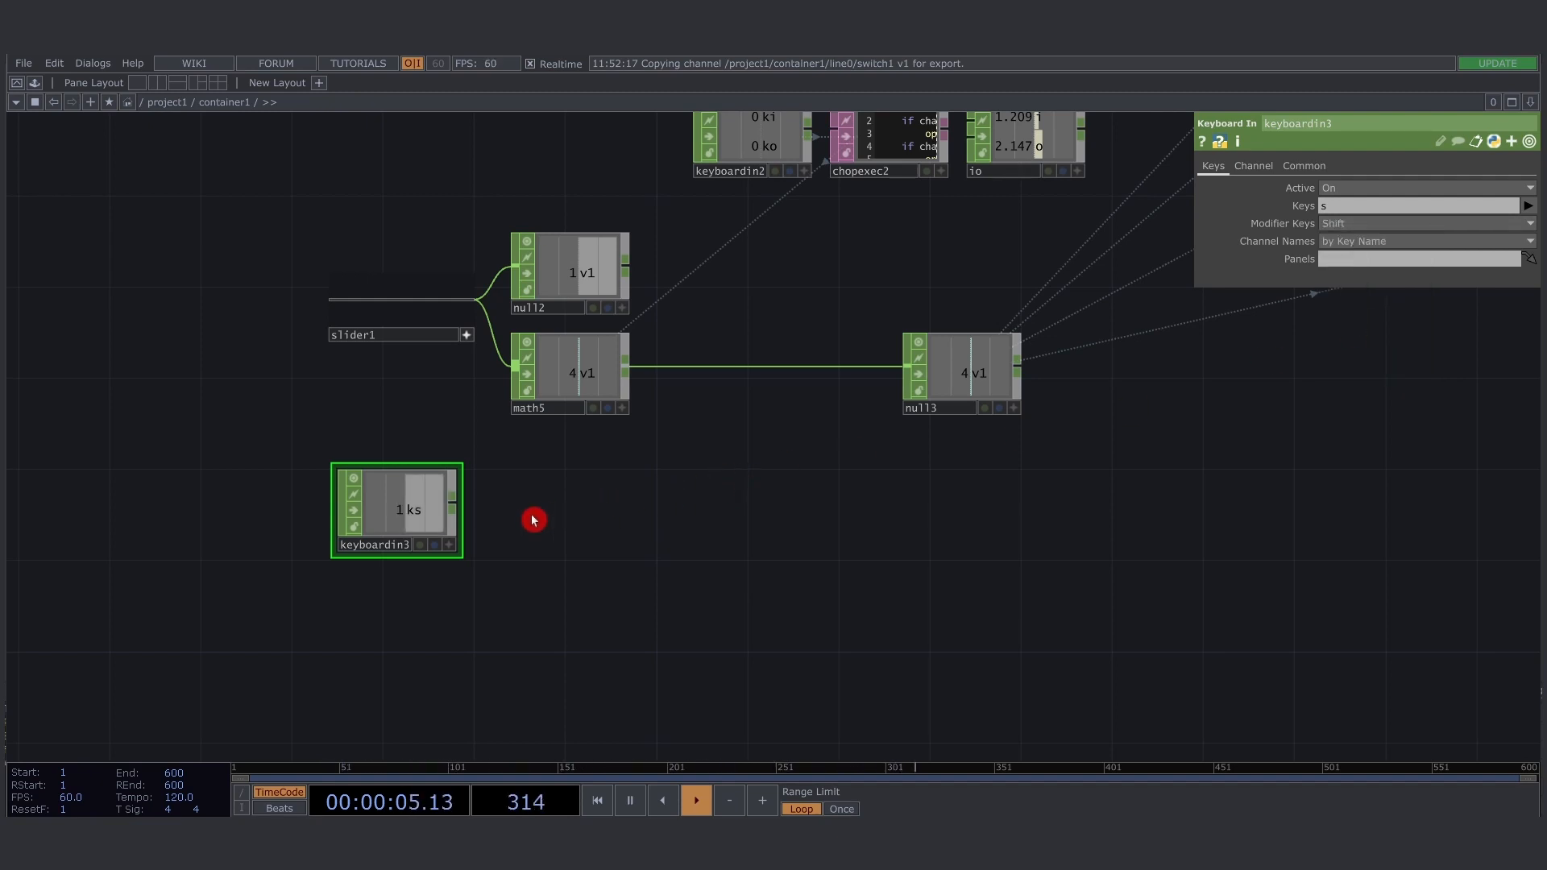
# - Add a Table DAT and place it beside keyboardin3, leaving room for a node between them
pyautogui.scroll(2, 475, 516)
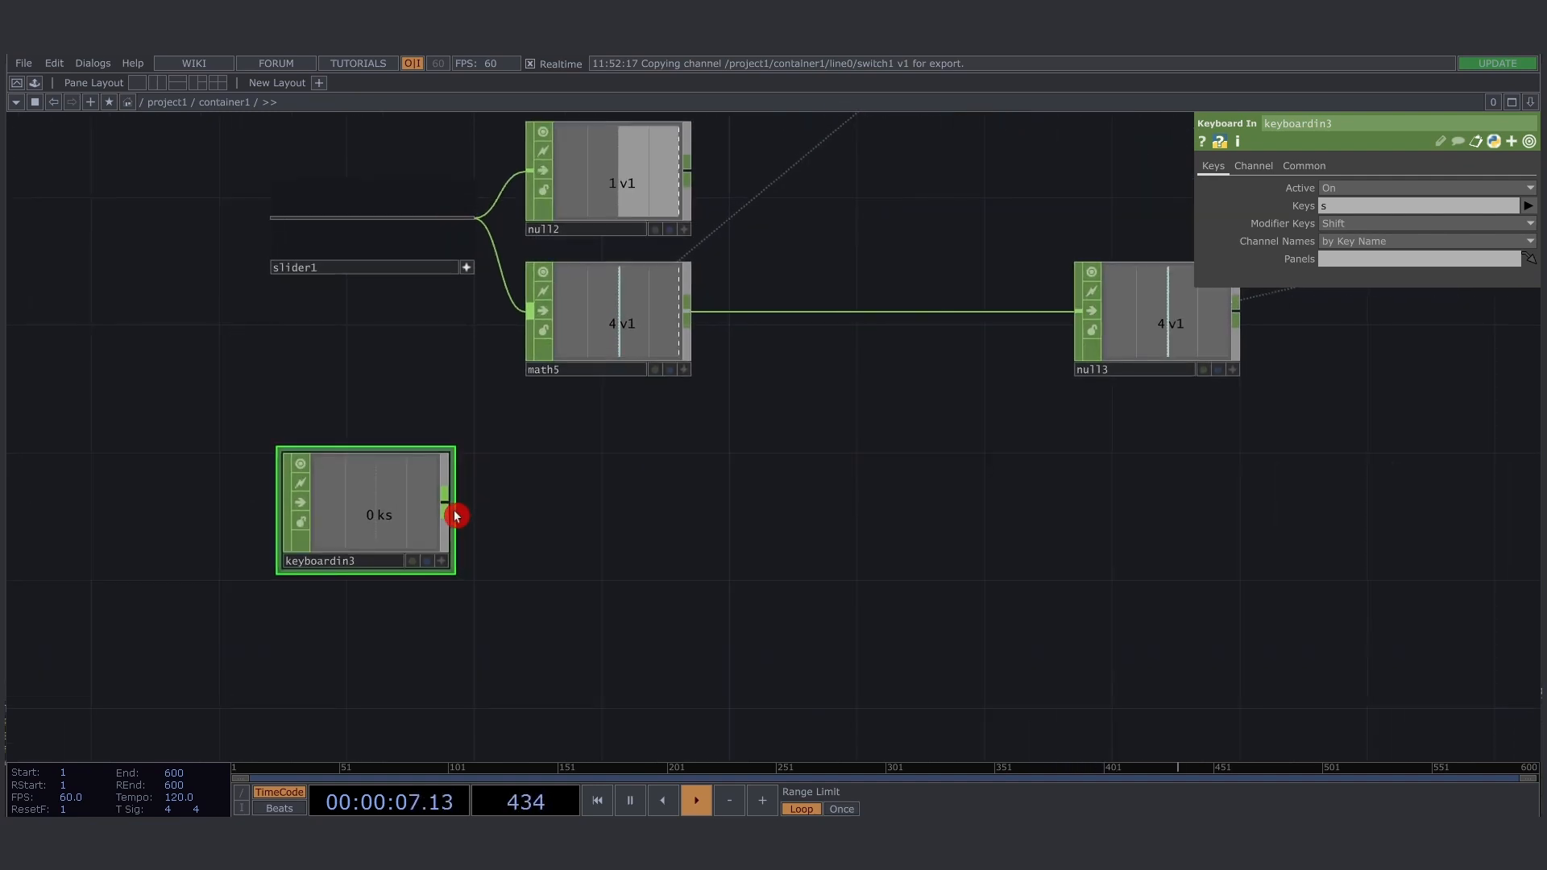
pyautogui.click(448, 505)
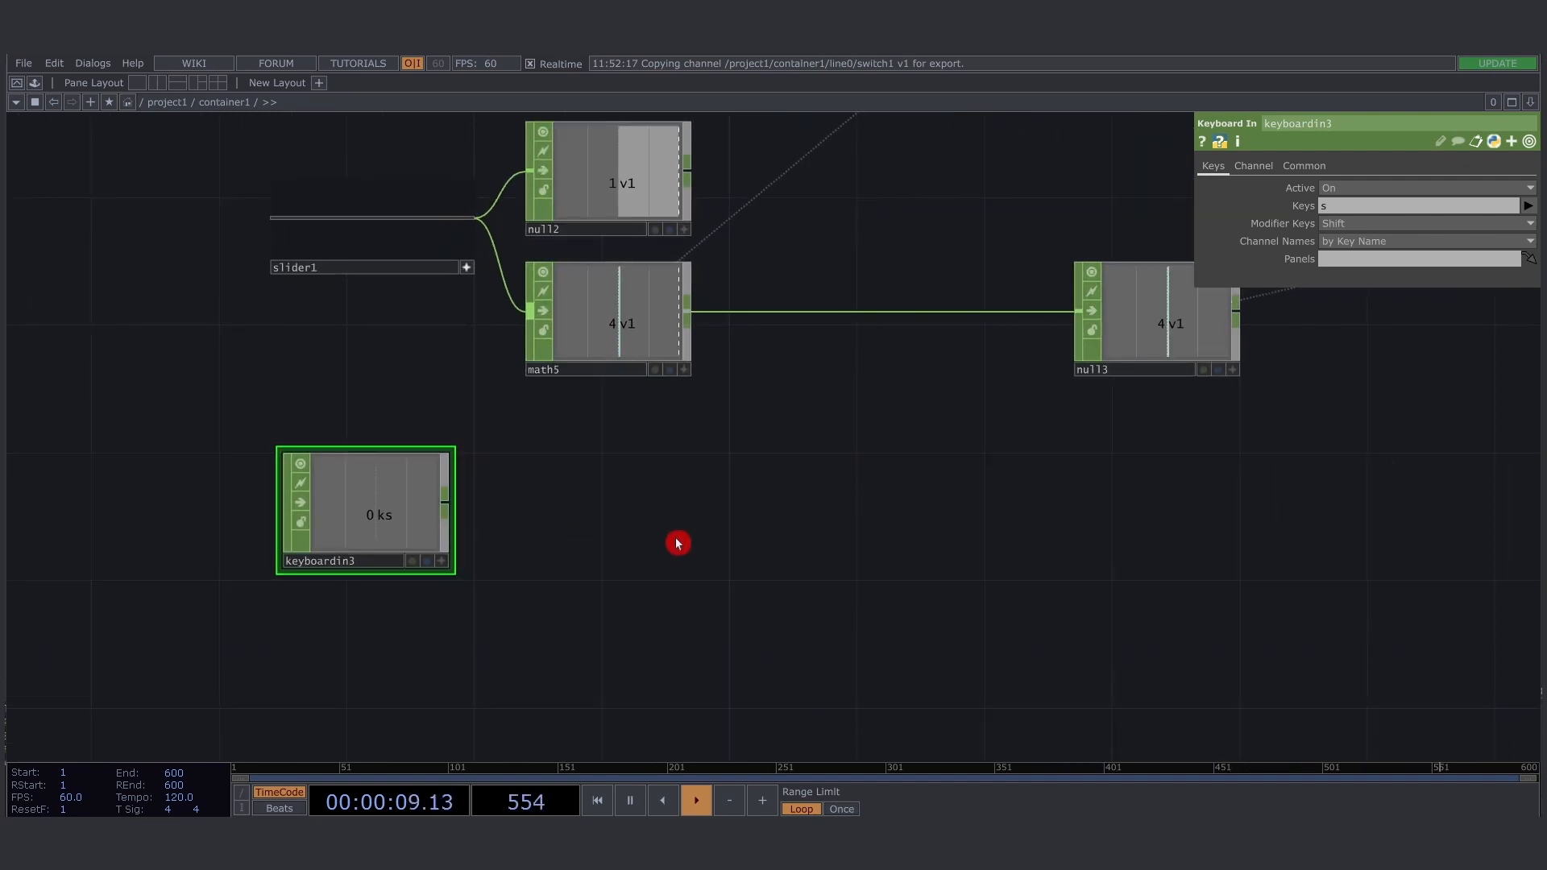
pyautogui.click(680, 541)
pyautogui.click(637, 342)
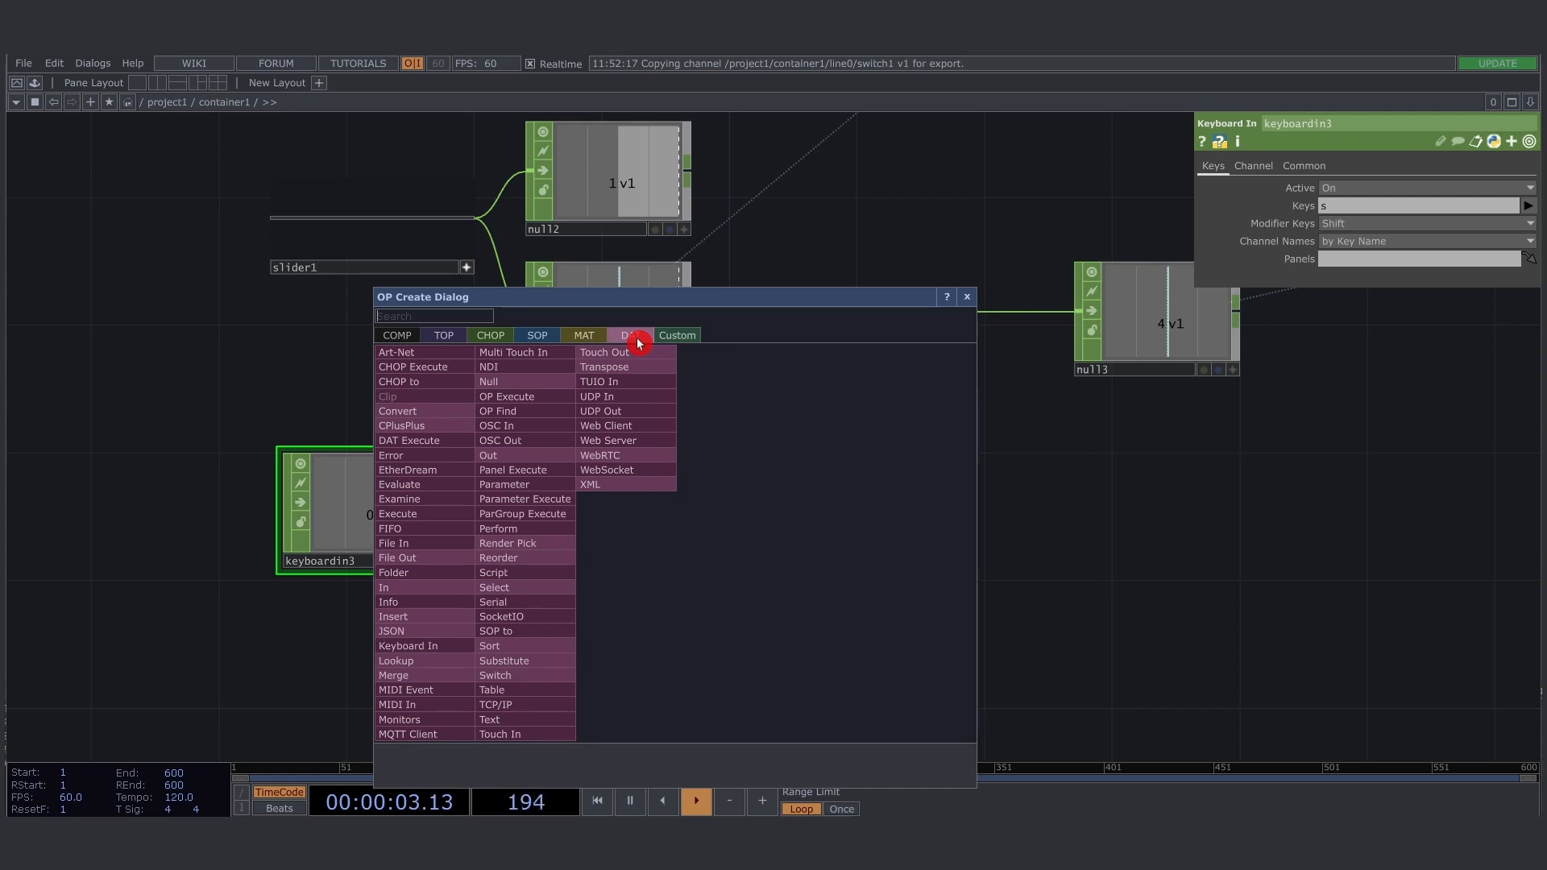
pyautogui.write('tab')
pyautogui.press('Return')
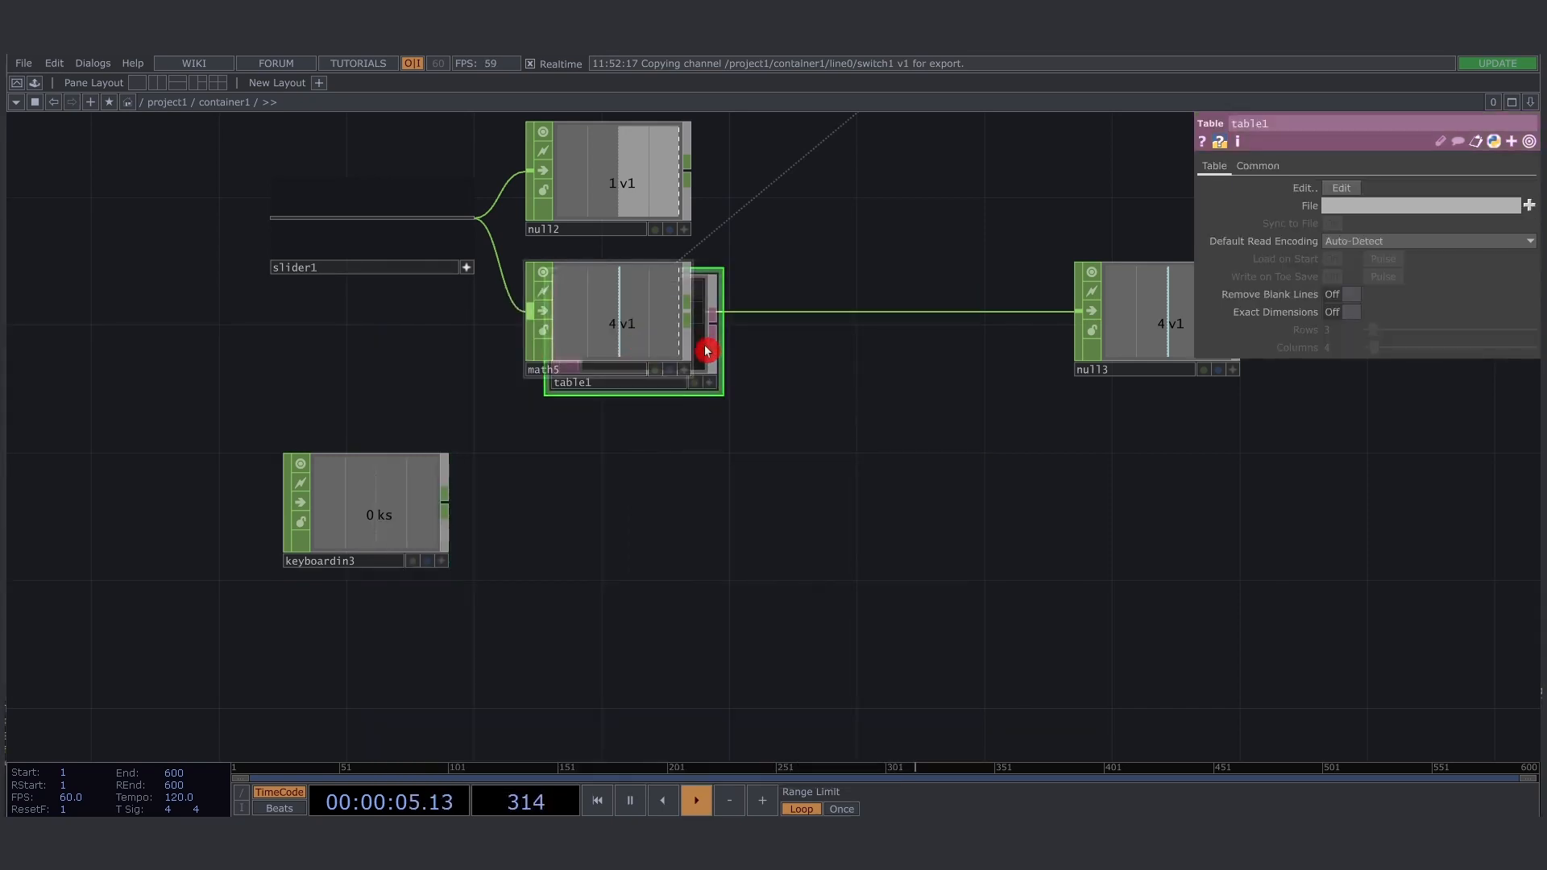
pyautogui.moveTo(705, 348); pyautogui.dragTo(782, 536)
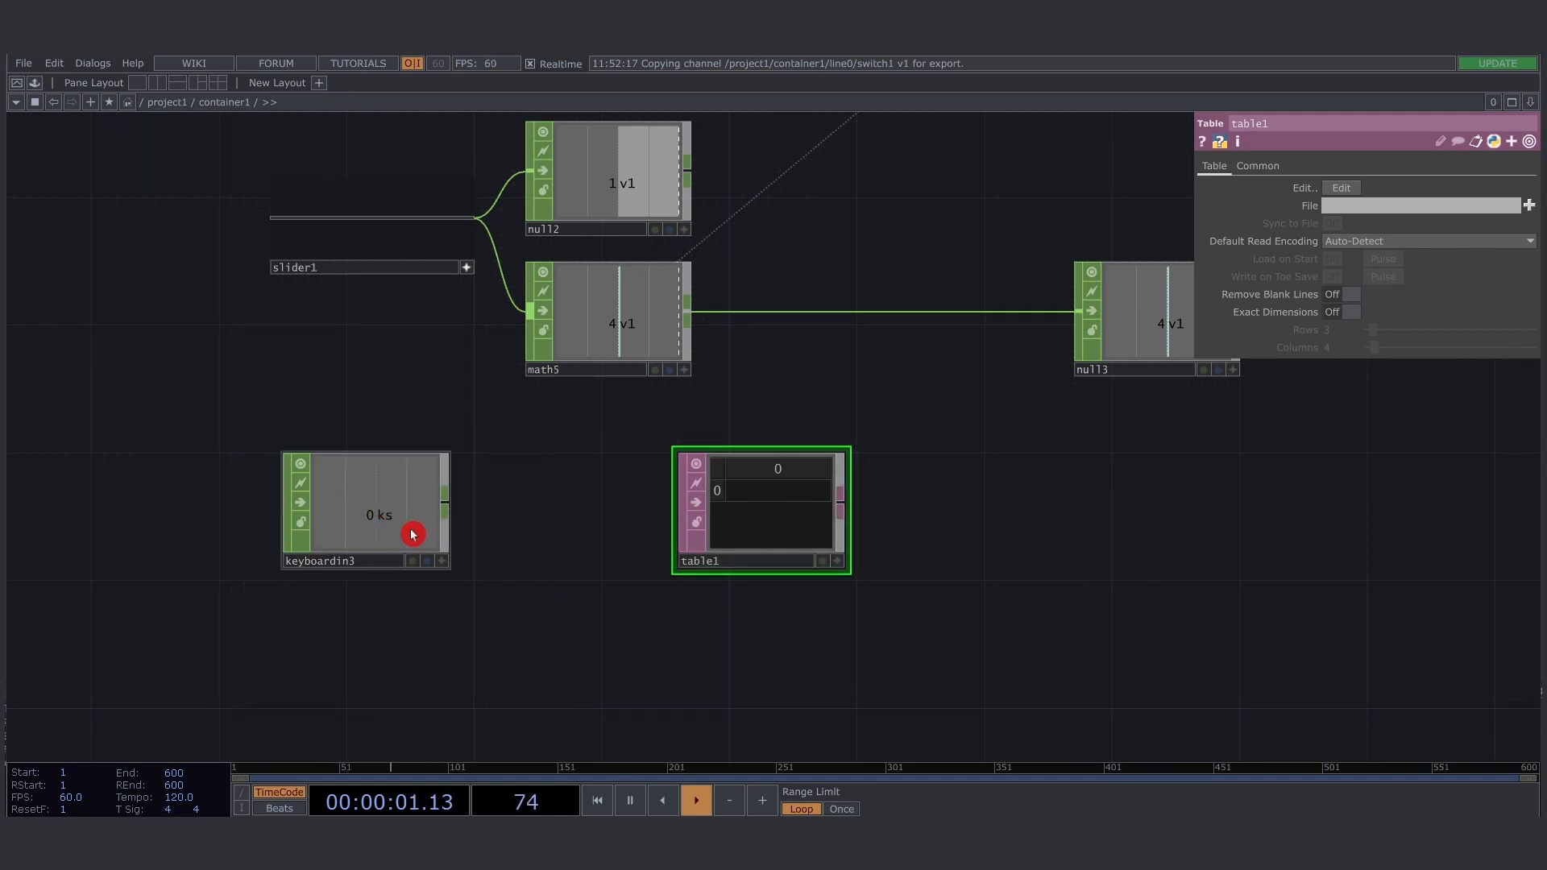
# - Attach a CHOP Execute DAT to keyboardin3, place it before the table, and enable its Off to On callback
pyautogui.rightClick(449, 516)
pyautogui.click(407, 309)
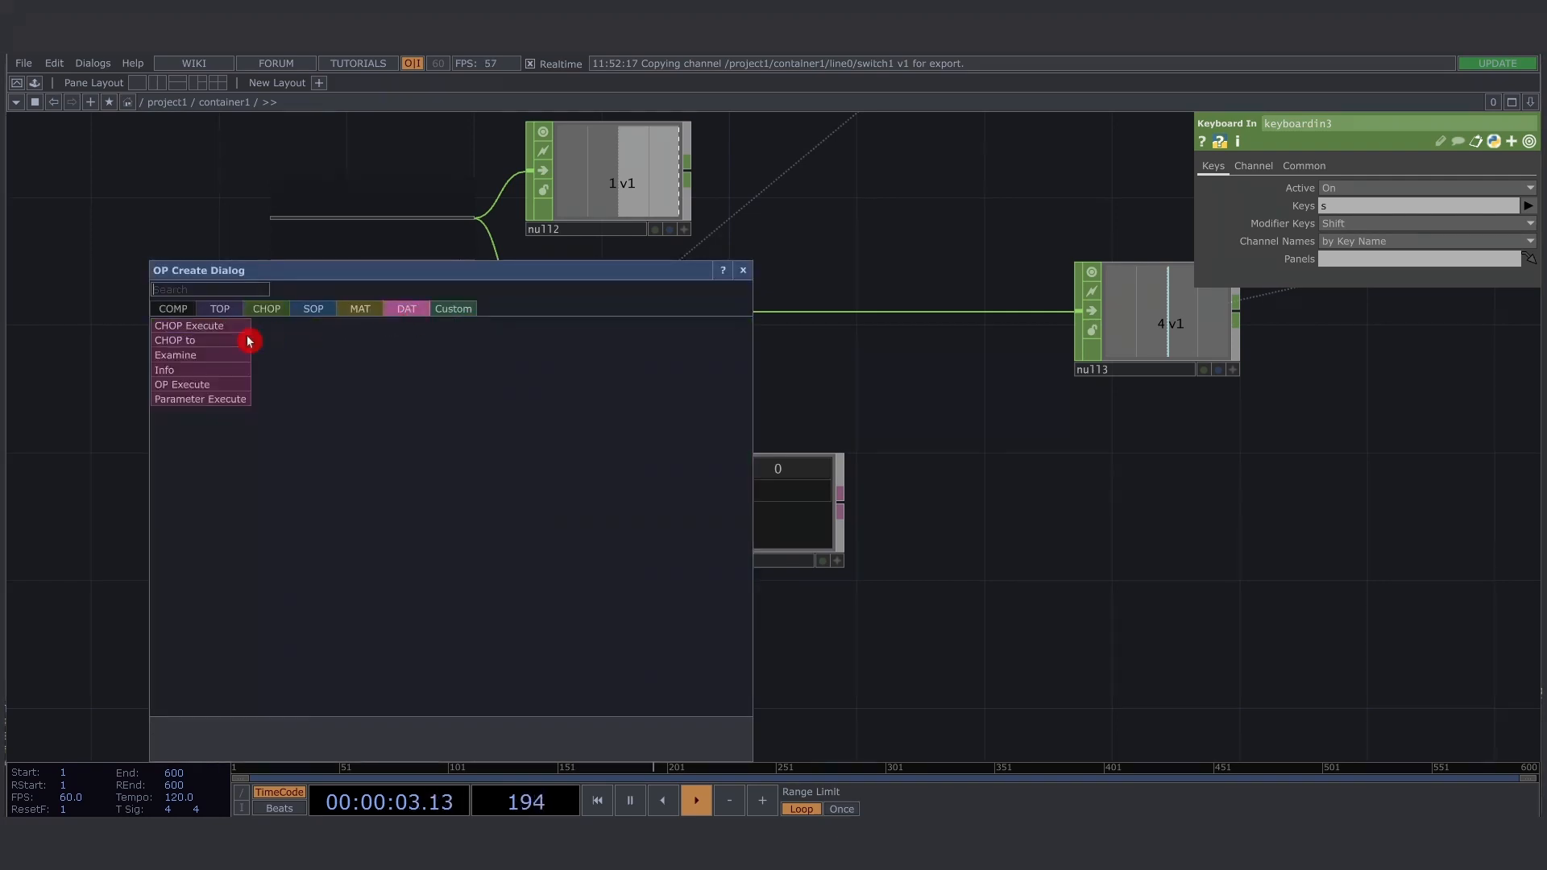
pyautogui.click(247, 338)
pyautogui.click(571, 519)
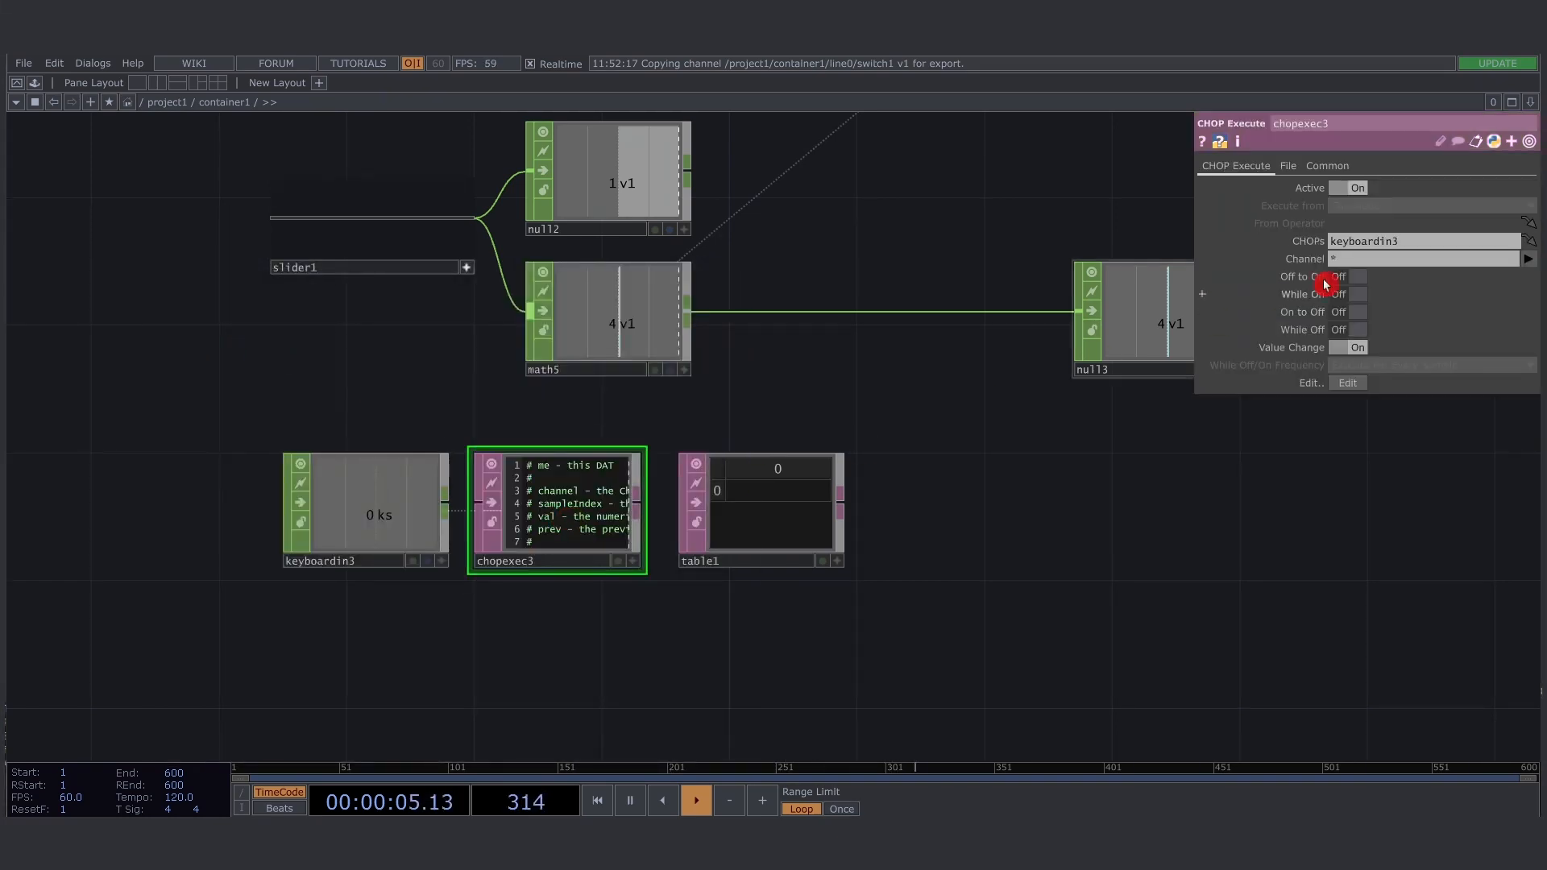
pyautogui.click(1348, 276)
# - Delete the comment header from the chopexec3 script and insert an empty line above the return in onOffToOn
pyautogui.scroll(5, 484, 528)
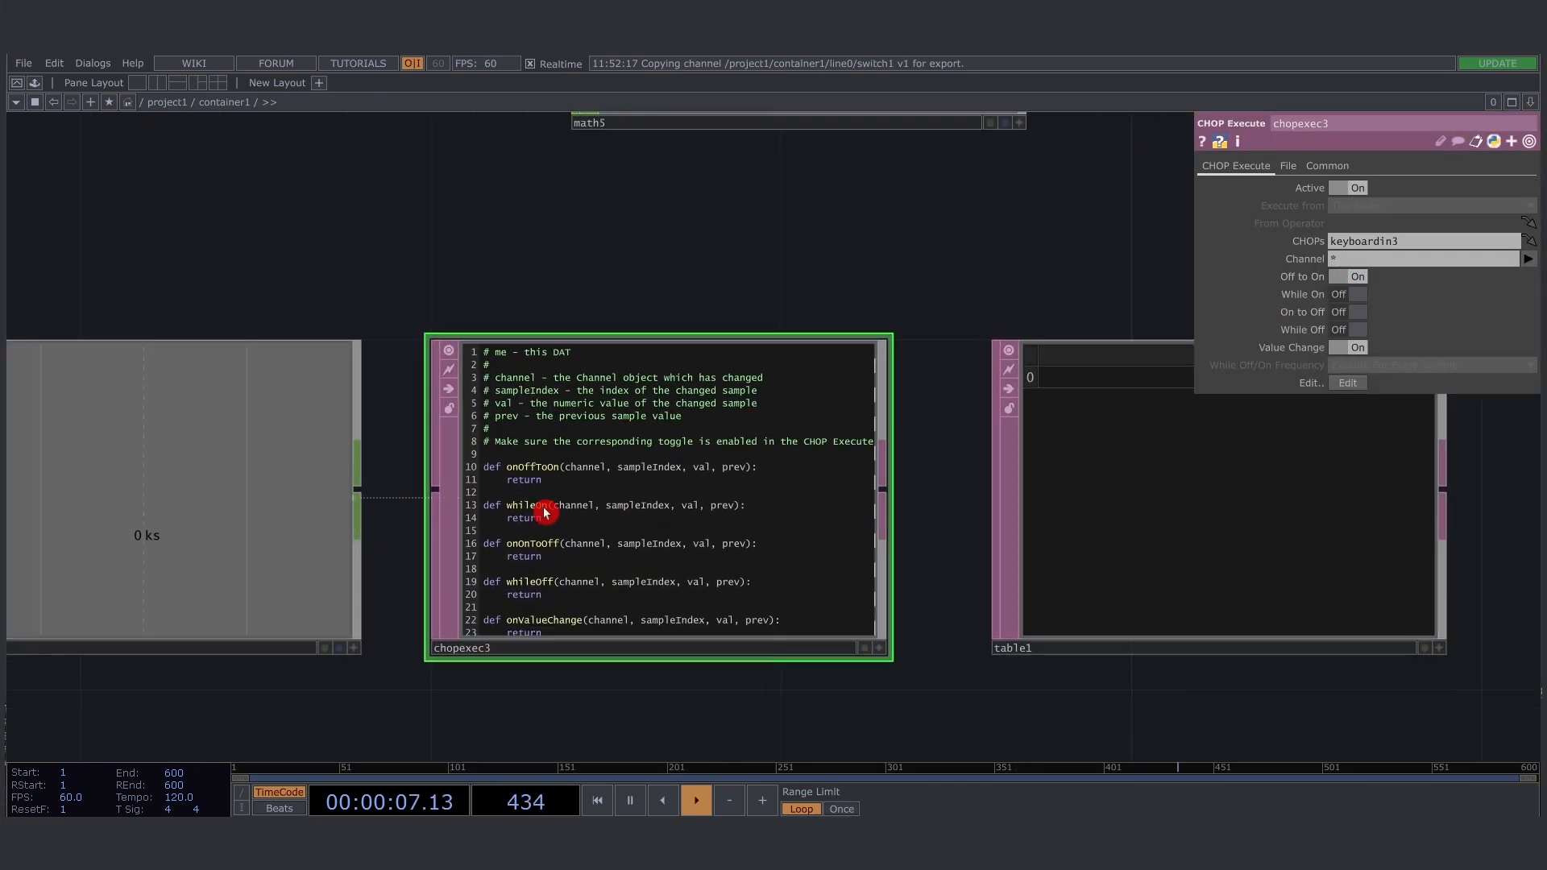
pyautogui.moveTo(497, 448); pyautogui.dragTo(387, 304)
pyautogui.press('Delete')
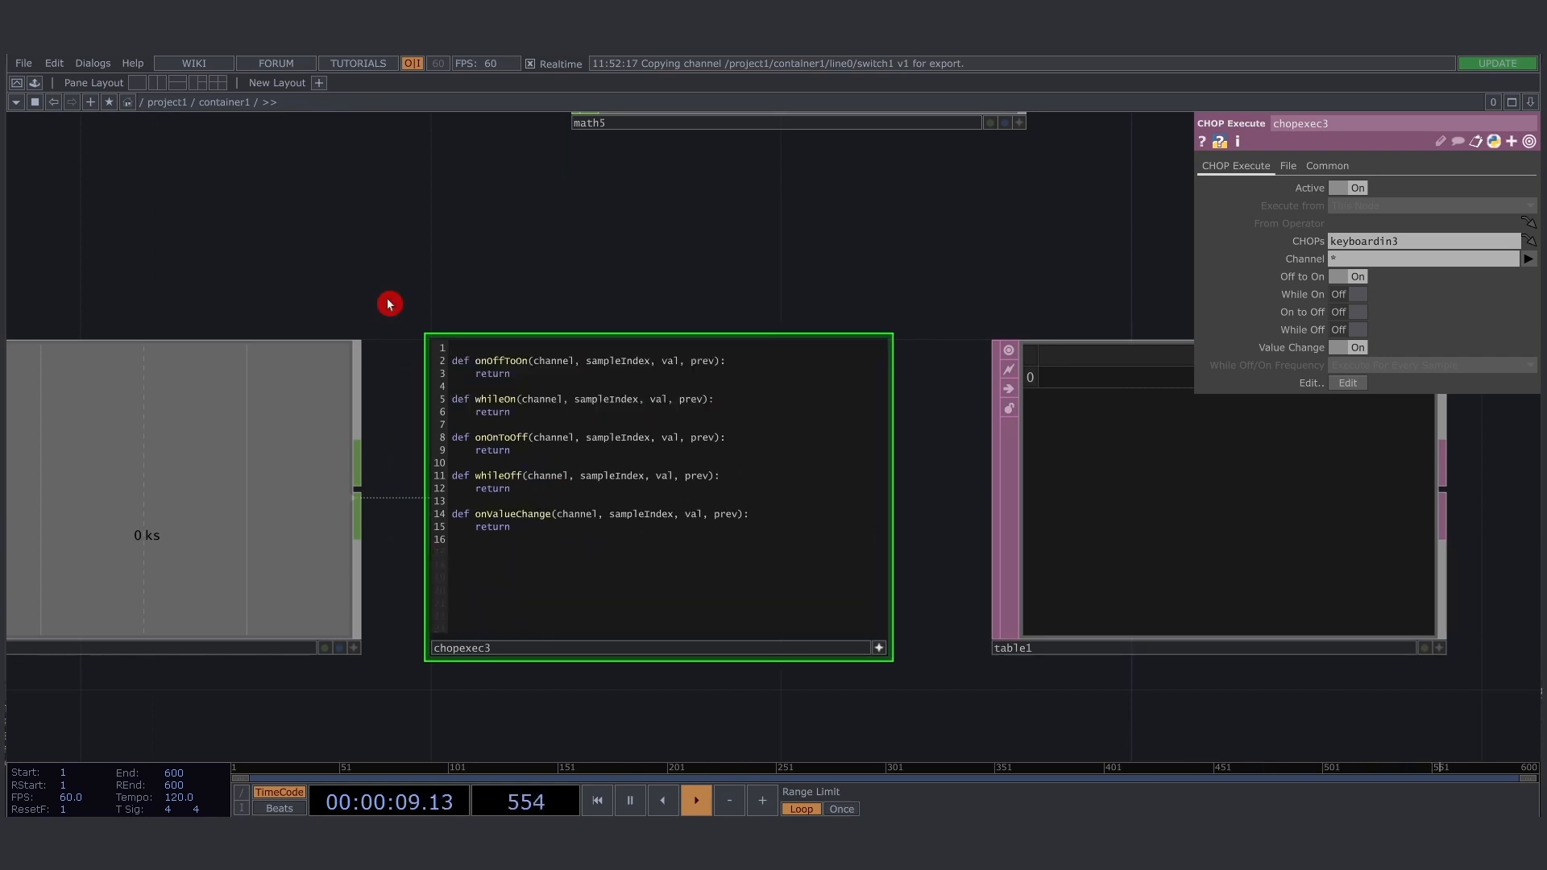
pyautogui.press('Delete')
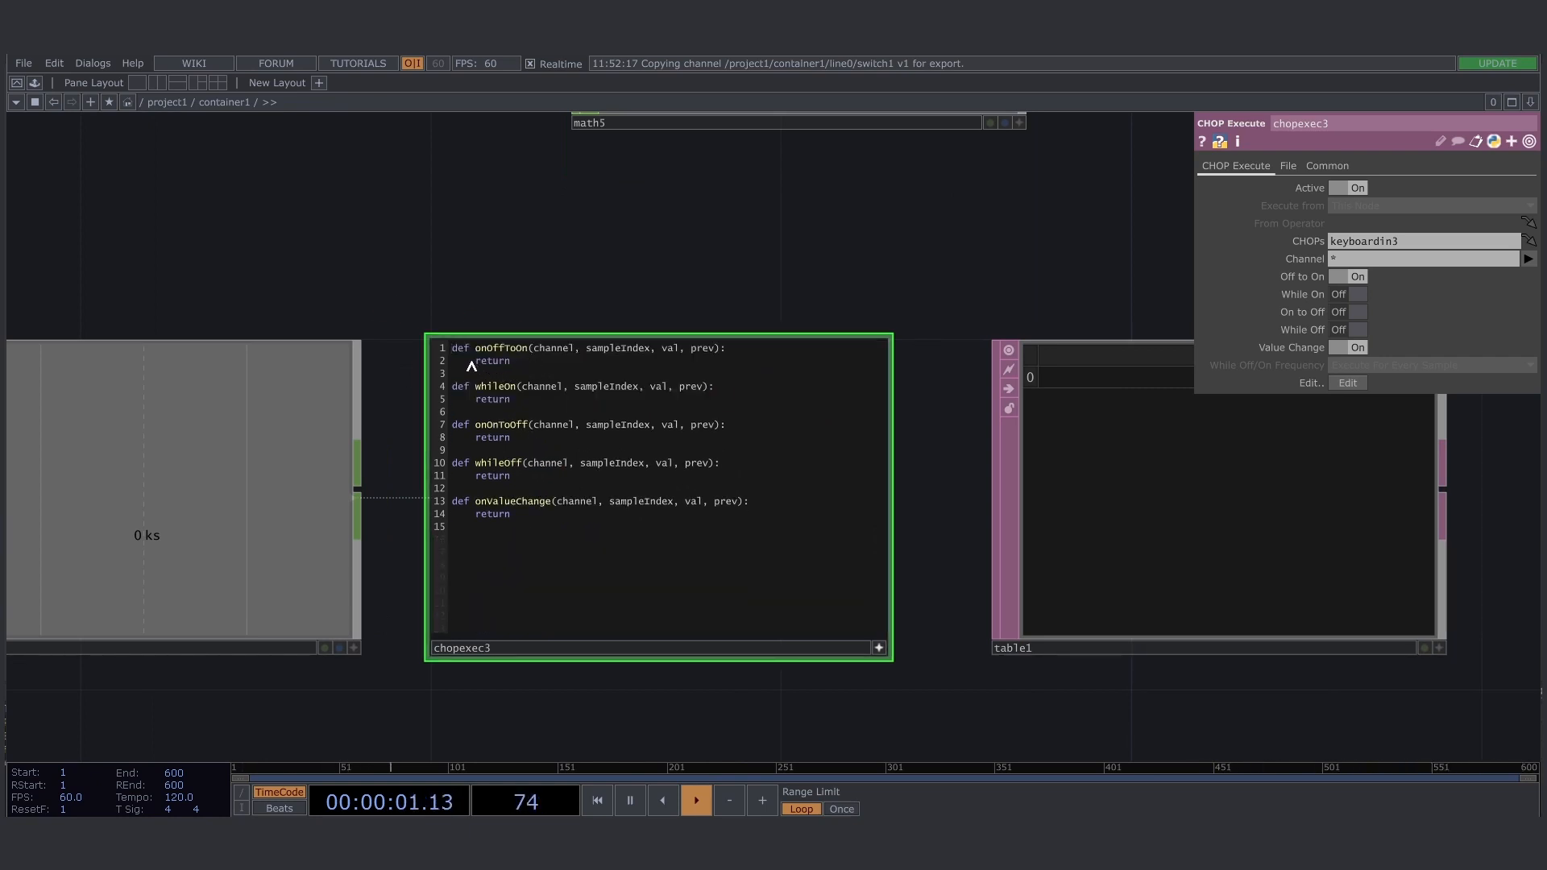
pyautogui.press('Return')
pyautogui.press('Up')
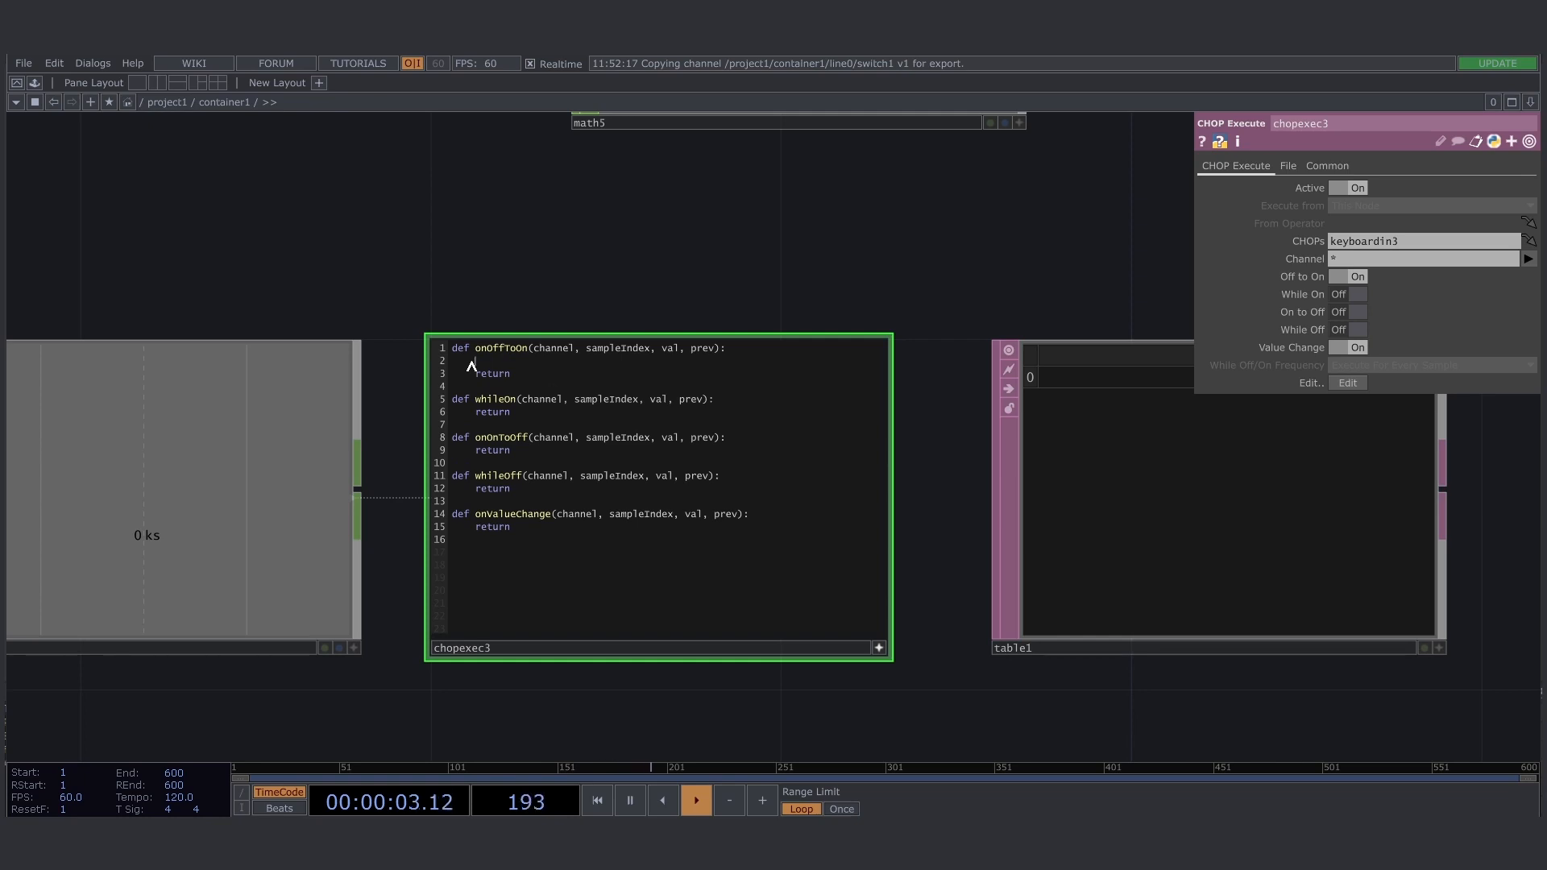
# - Rename the Table DAT as stages
pyautogui.click(1083, 654)
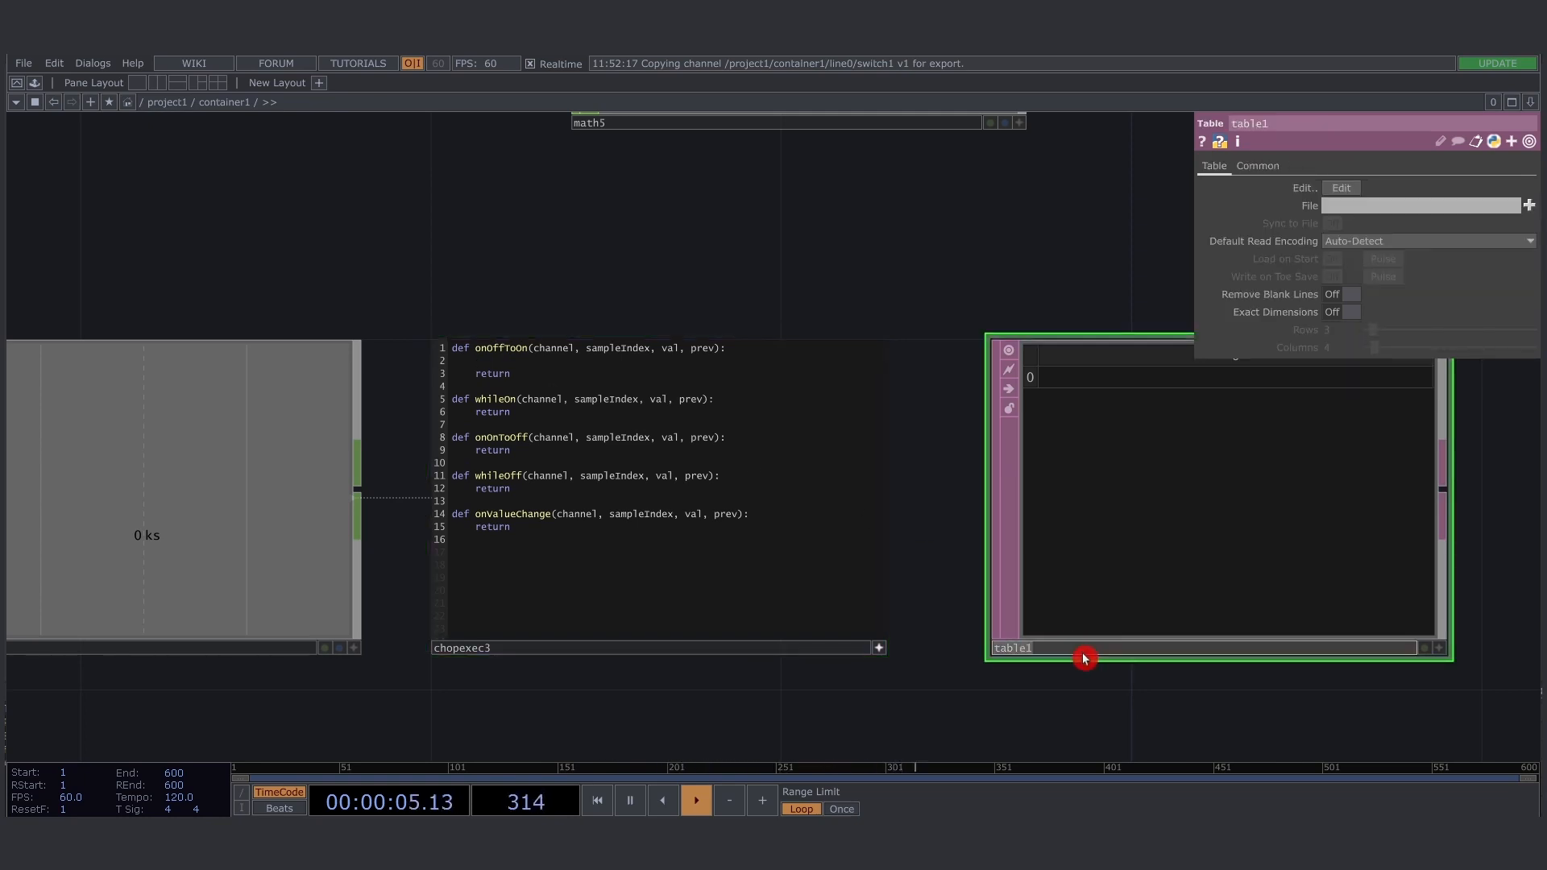
pyautogui.write('stages')
pyautogui.press('Return')
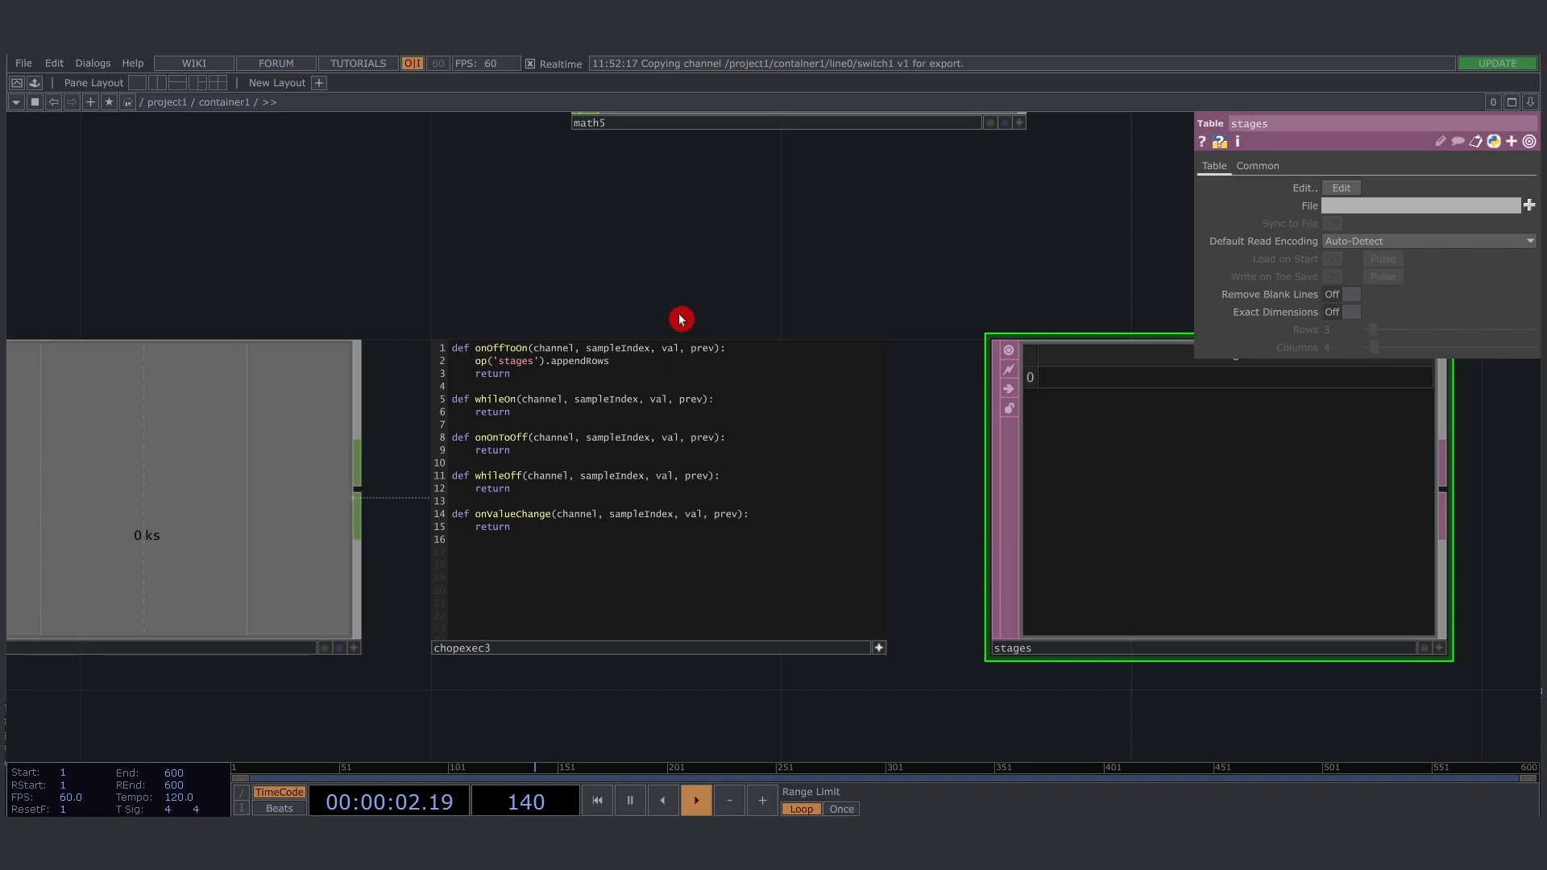
# - Write op('stages').appendRow() as the onOffToOn callback's command in chopexec3
pyautogui.moveTo(709, 278); pyautogui.dragTo(560, 315)
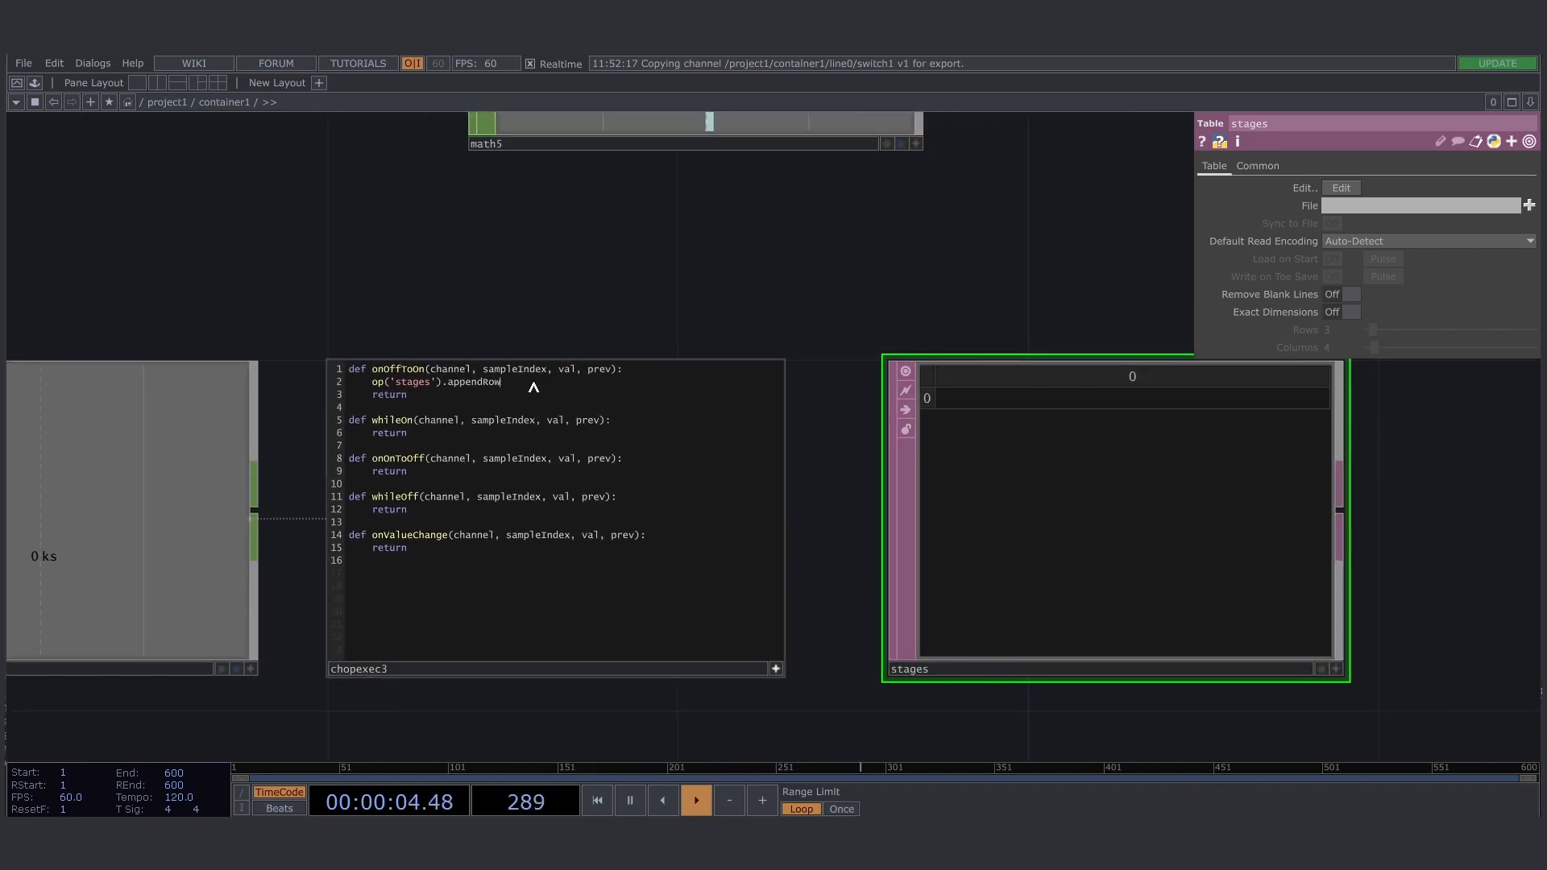
pyautogui.write('()')
pyautogui.click(537, 337)
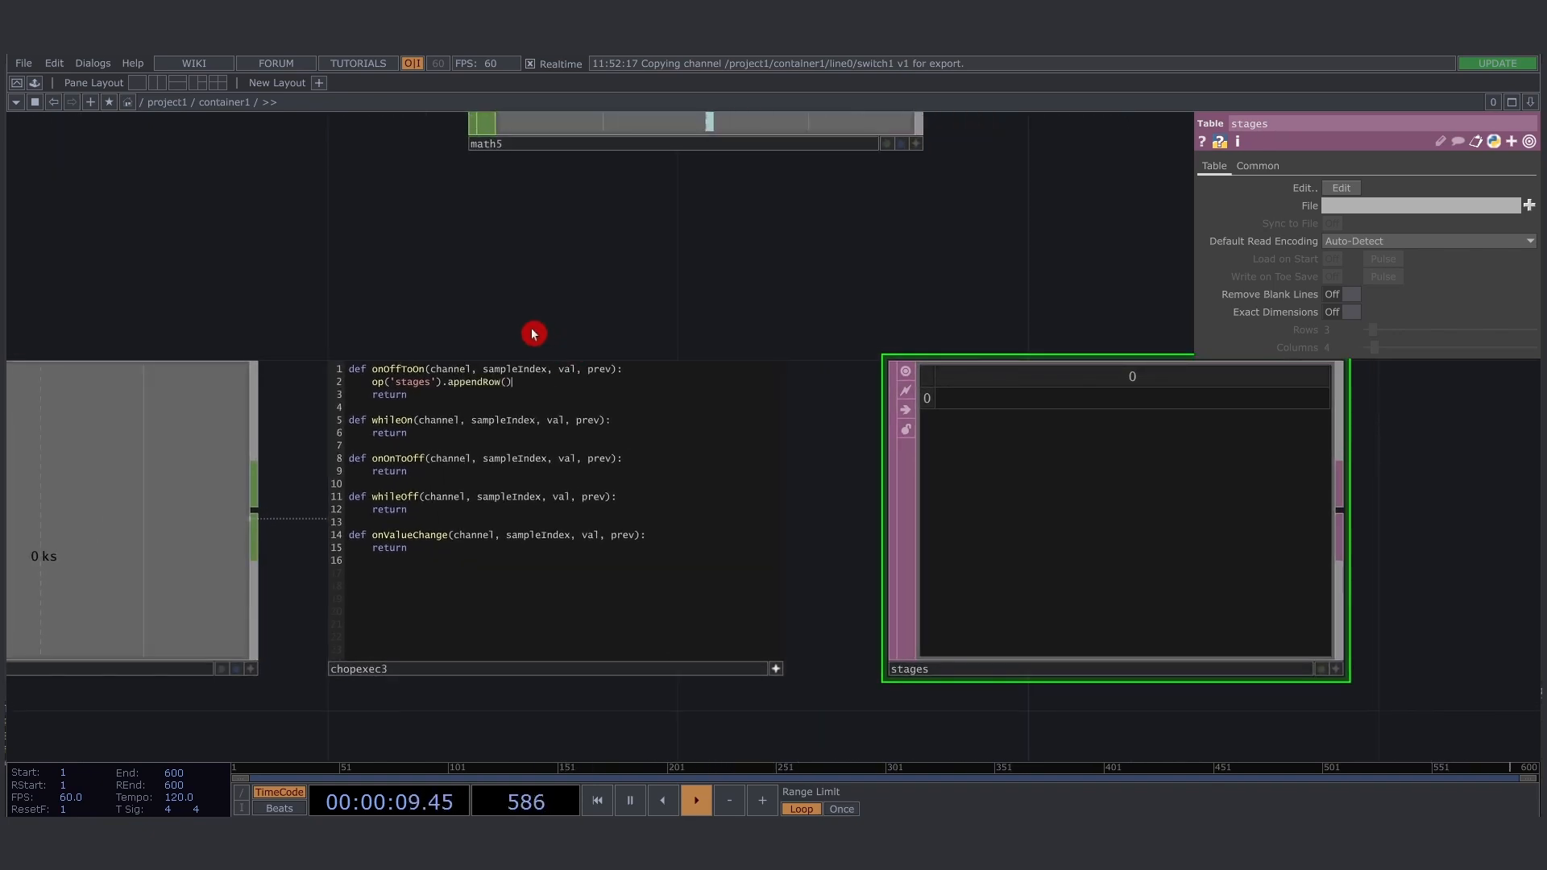
pyautogui.moveTo(507, 389); pyautogui.dragTo(508, 391)
pyautogui.click(400, 314)
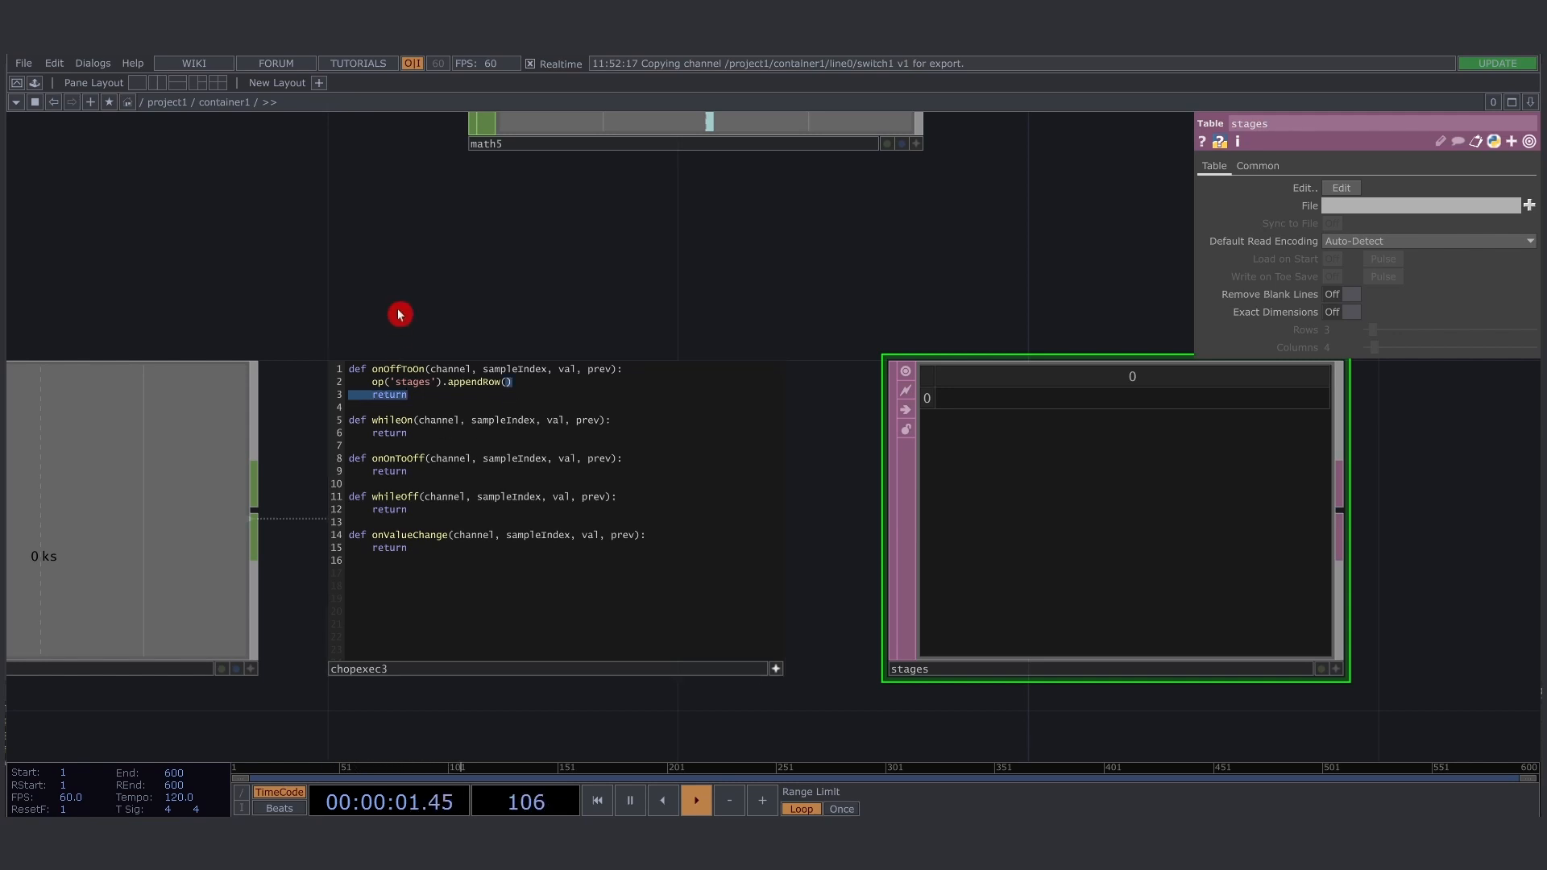
# - Pass op('null3')[0] as the argument of the appendRow call in chopexec3's onOffToOn callback
pyautogui.moveTo(619, 325); pyautogui.dragTo(339, 504)
pyautogui.scroll(-1, 443, 459)
pyautogui.scroll(-5, 443, 459)
pyautogui.moveTo(508, 438); pyautogui.dragTo(452, 469)
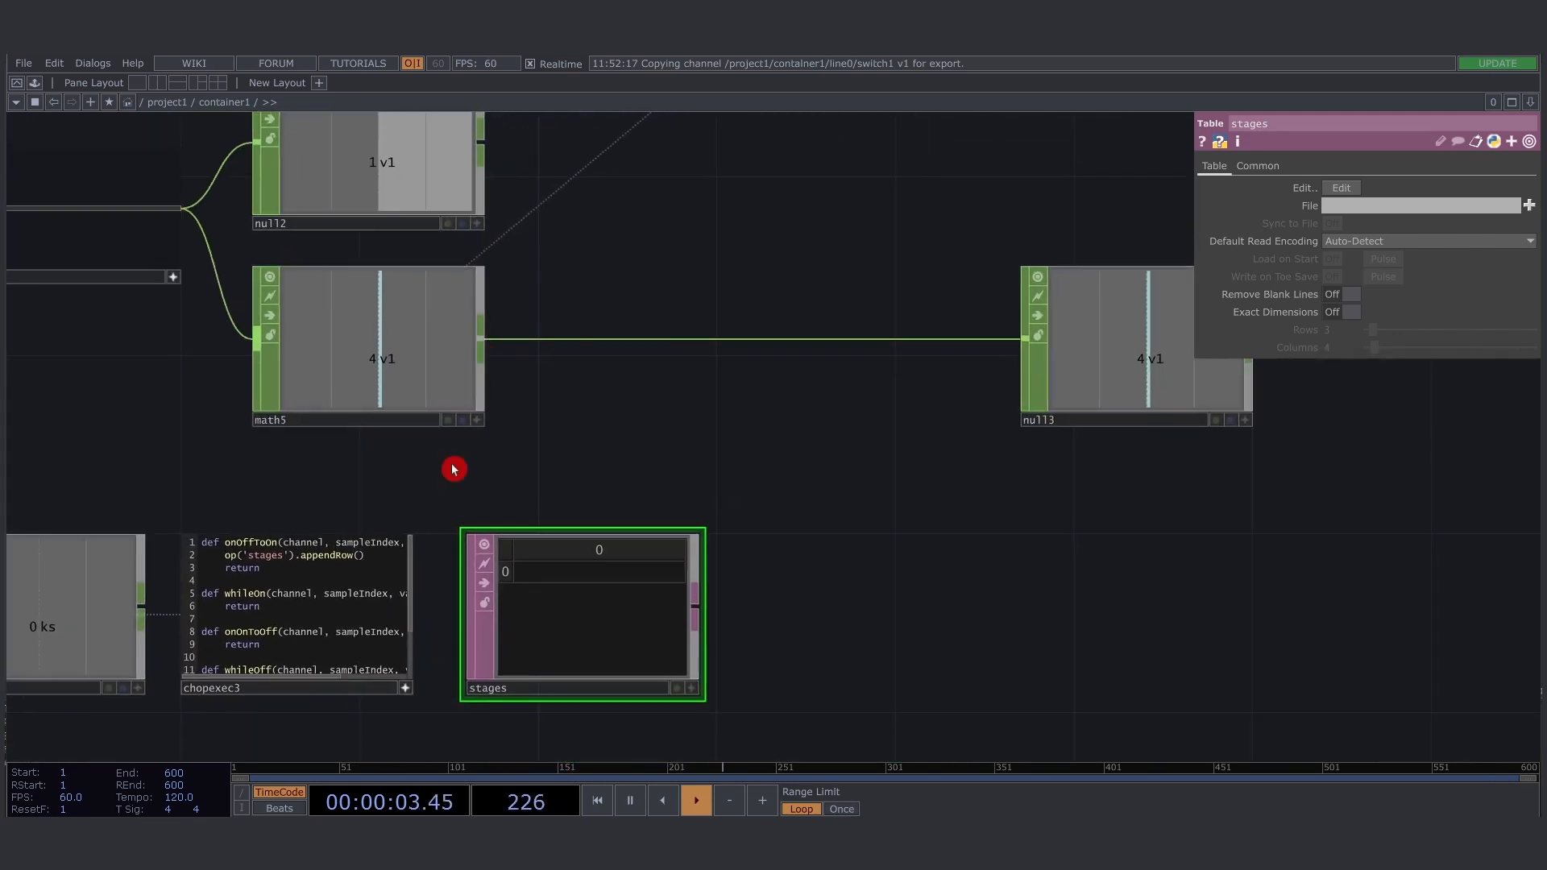
pyautogui.moveTo(963, 472); pyautogui.dragTo(1045, 455)
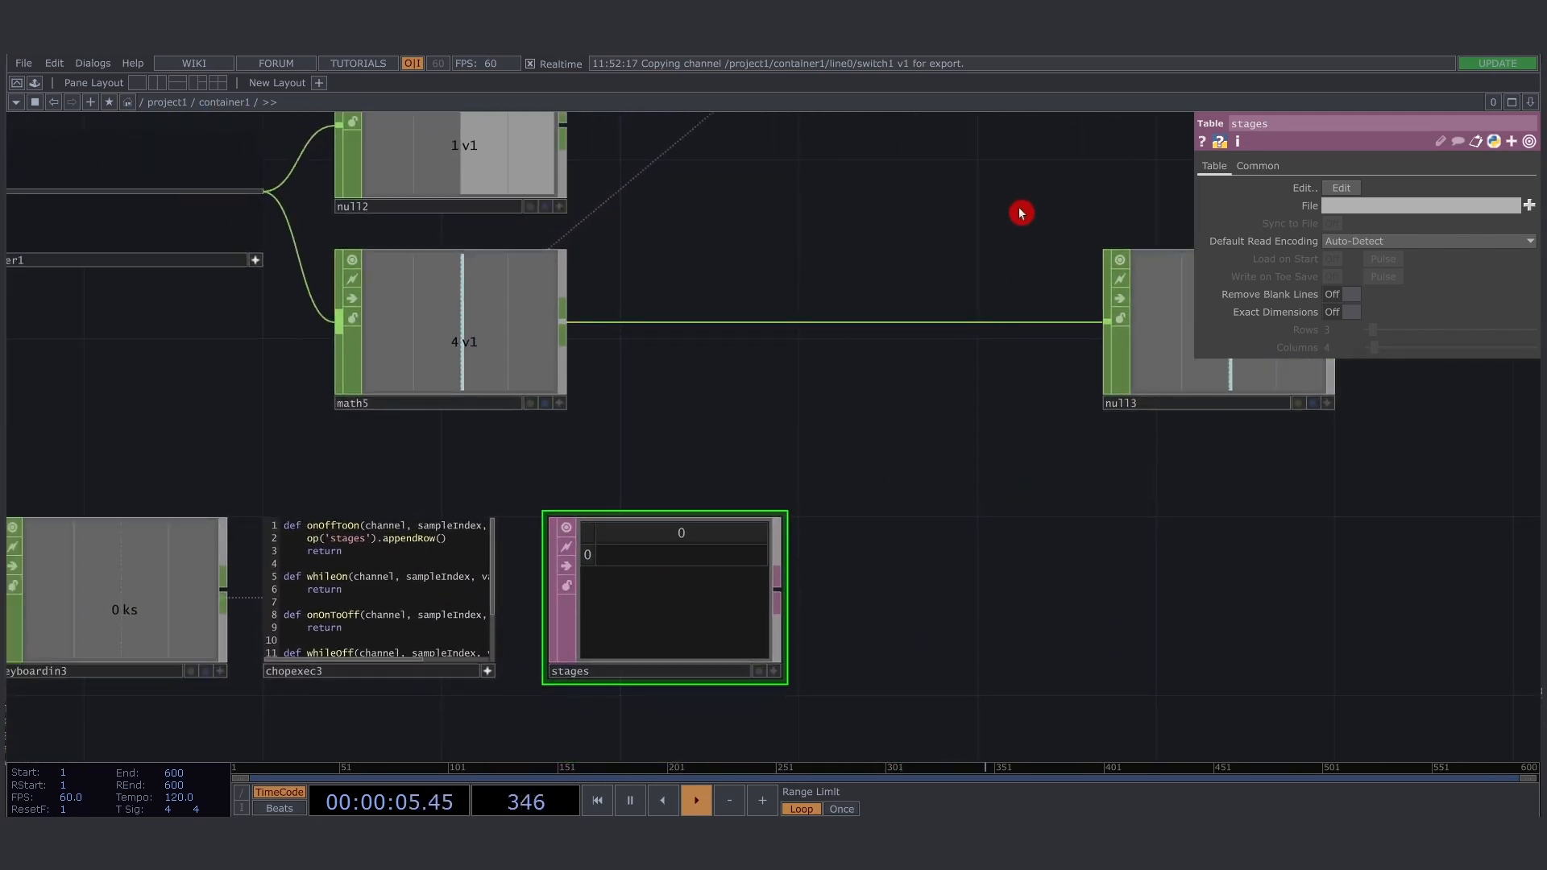
pyautogui.moveTo(1021, 212); pyautogui.dragTo(1351, 433, button='right')
pyautogui.moveTo(386, 462); pyautogui.dragTo(462, 414)
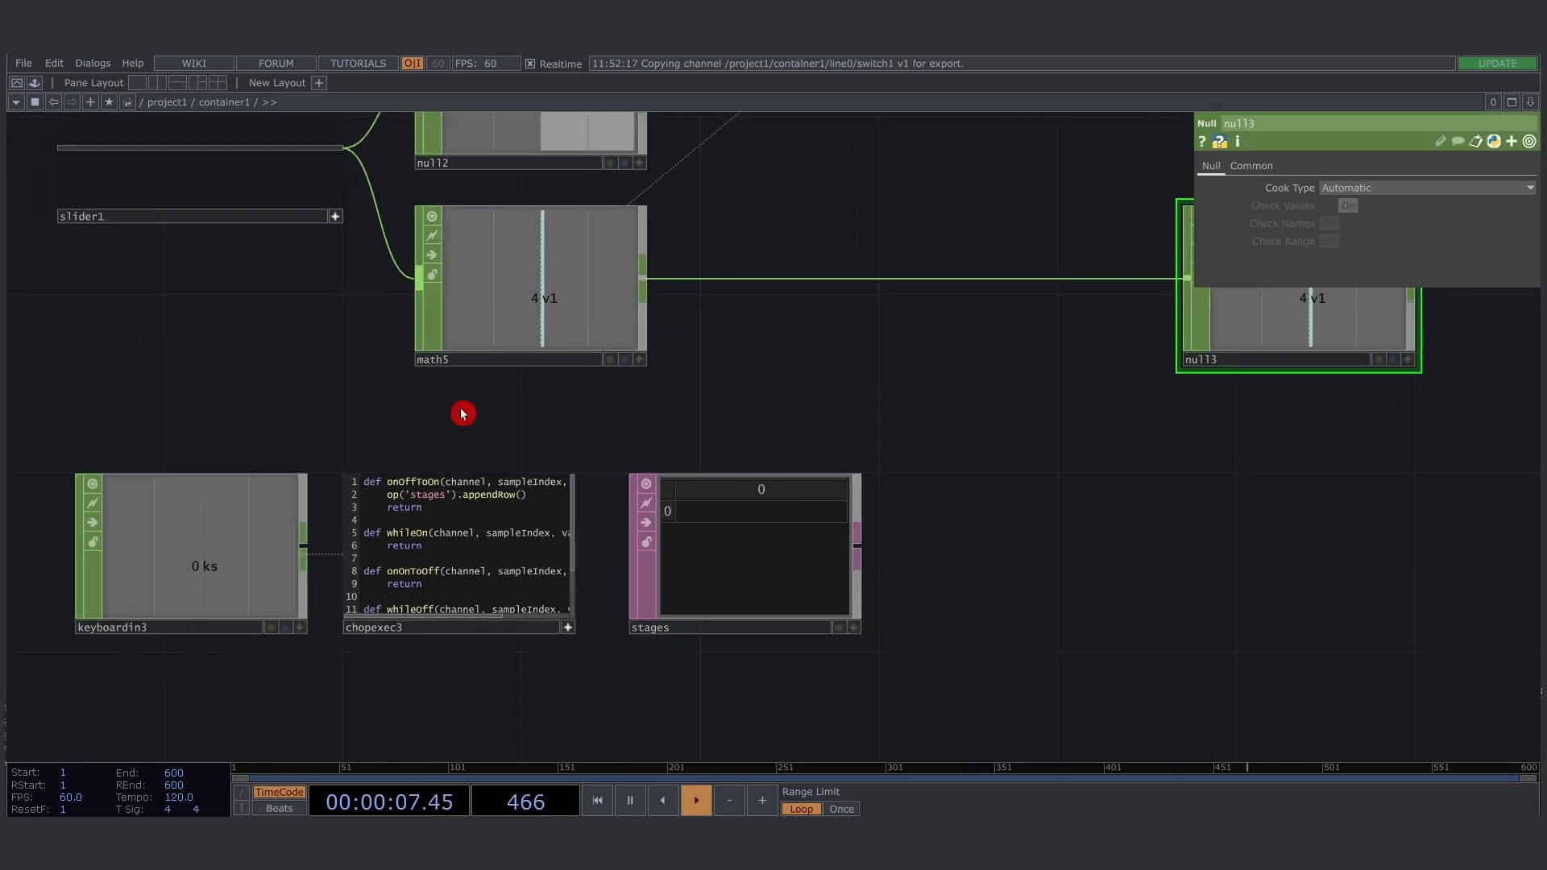
pyautogui.scroll(4, 499, 415)
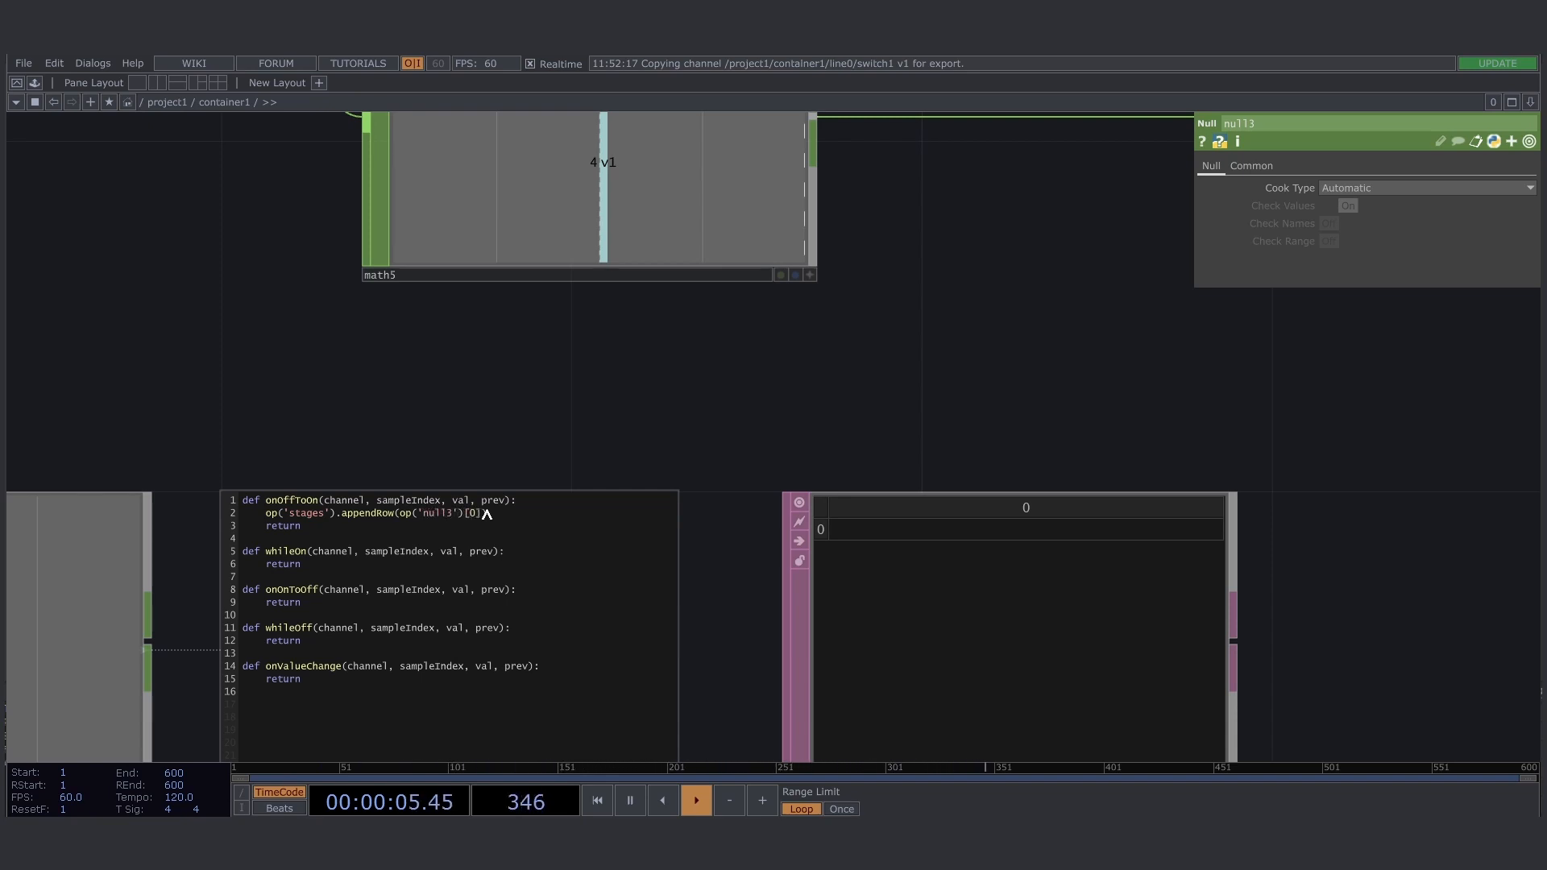
pyautogui.click(550, 459)
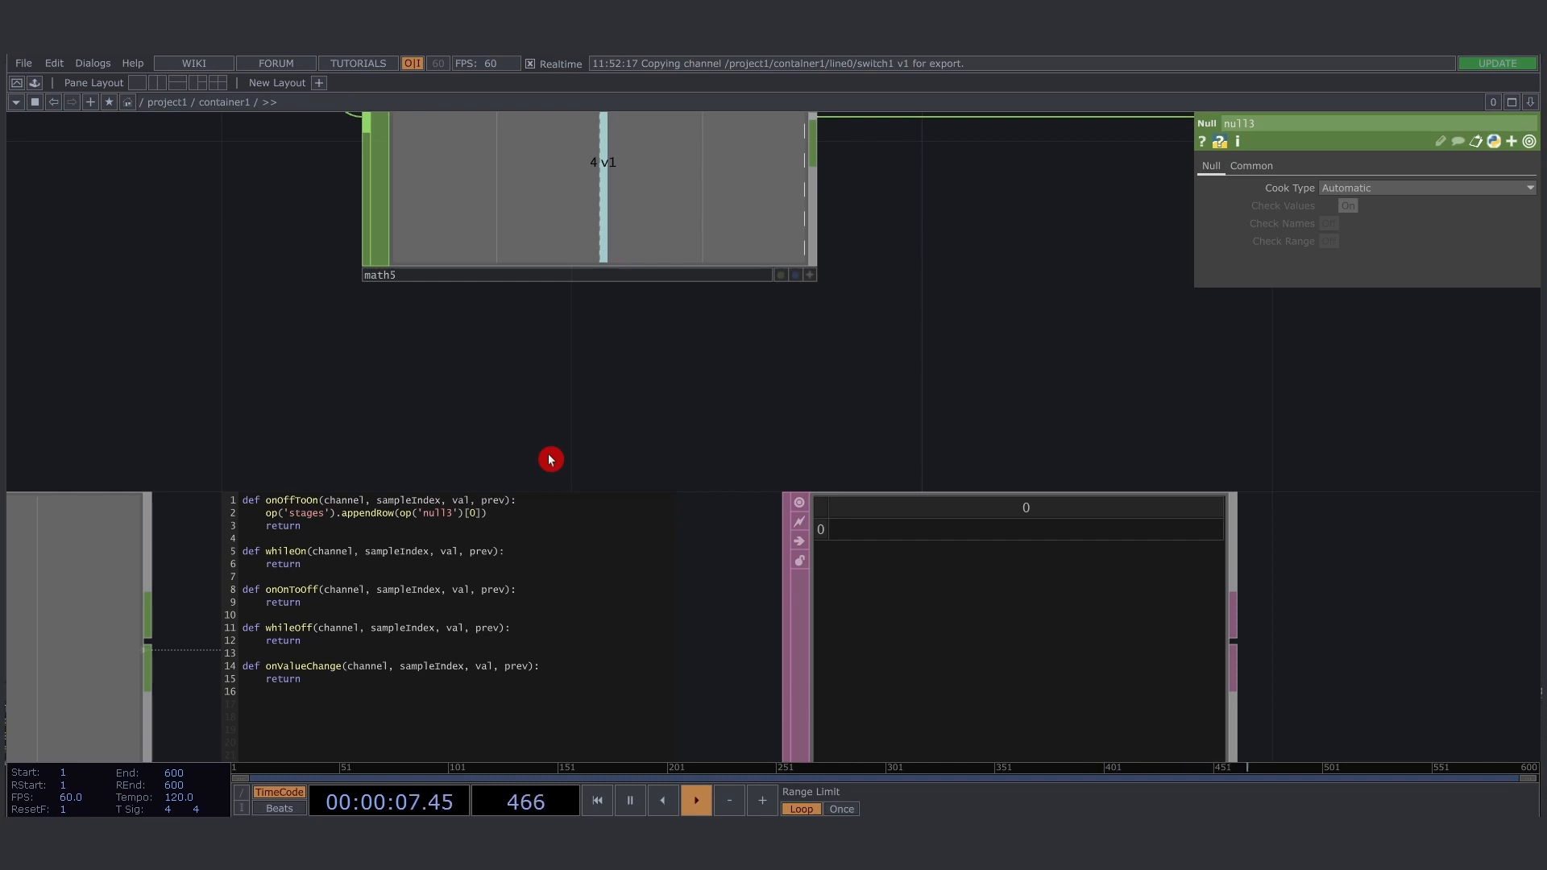
pyautogui.moveTo(722, 436); pyautogui.dragTo(752, 287)
pyautogui.click(700, 652)
pyautogui.scroll(-5, 562, 440)
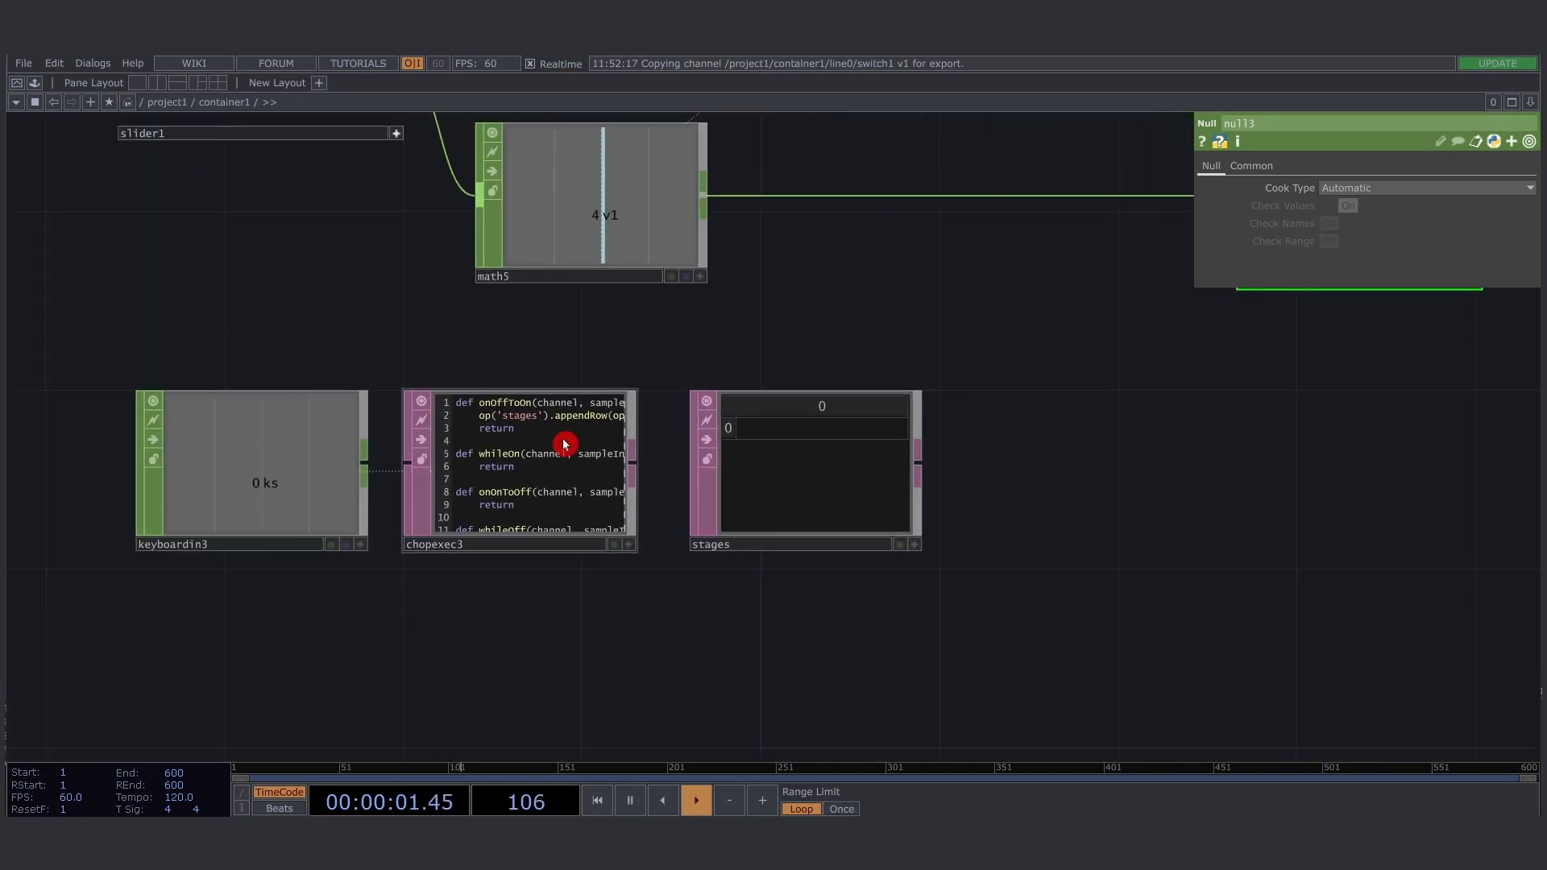
# - Test the stage recording by triggering the capture several times so that null3's value is appended to the stages table
pyautogui.press('s')
pyautogui.press('s')
pyautogui.press('s')
pyautogui.press('s')
pyautogui.press('s')
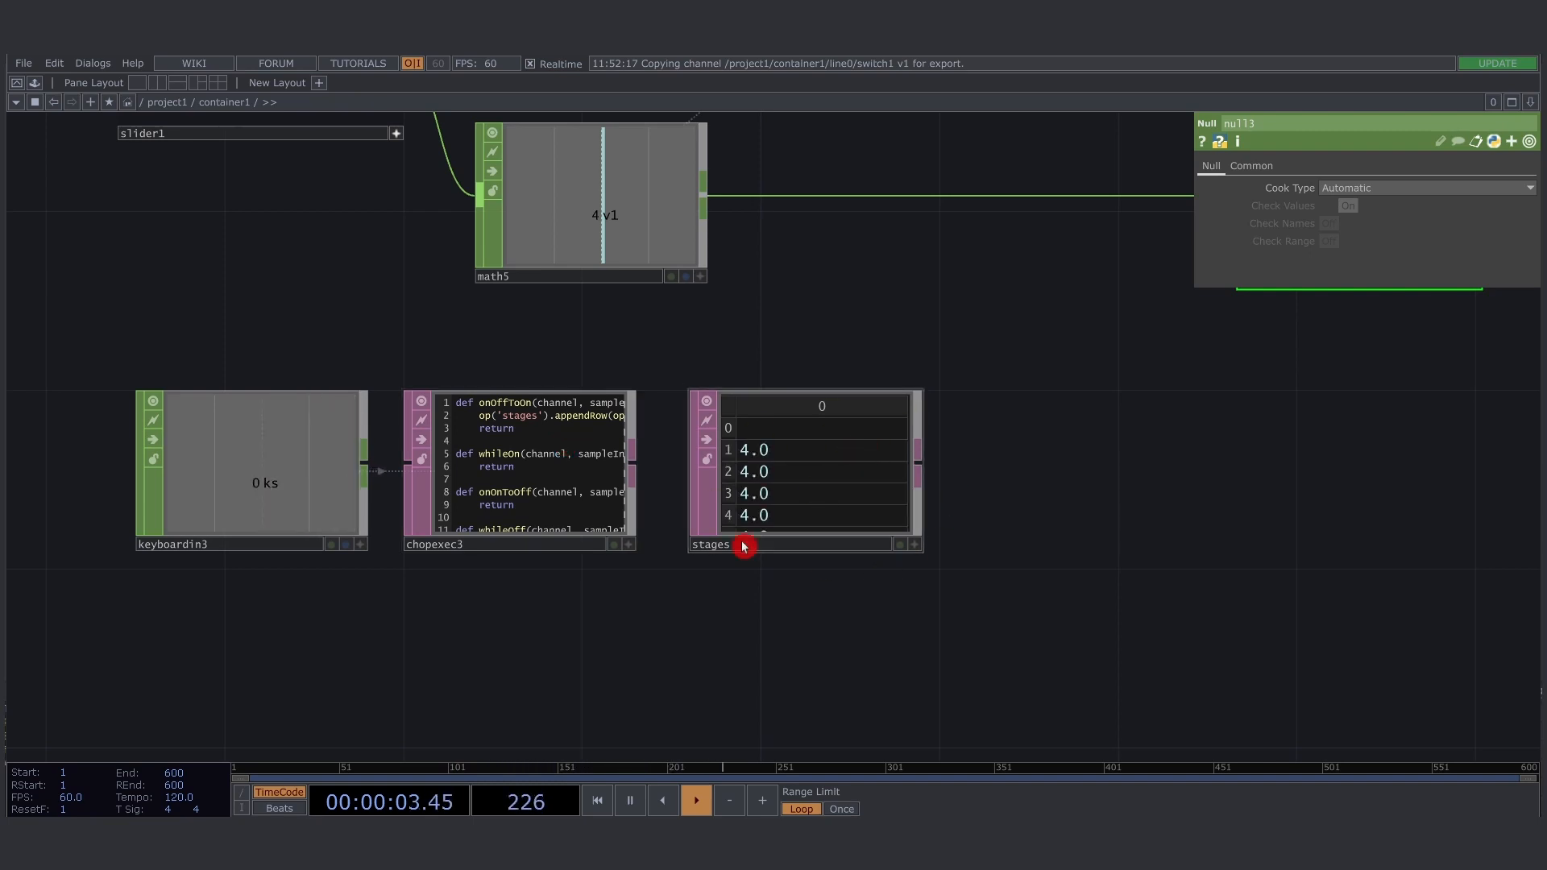
pyautogui.scroll(5, 839, 491)
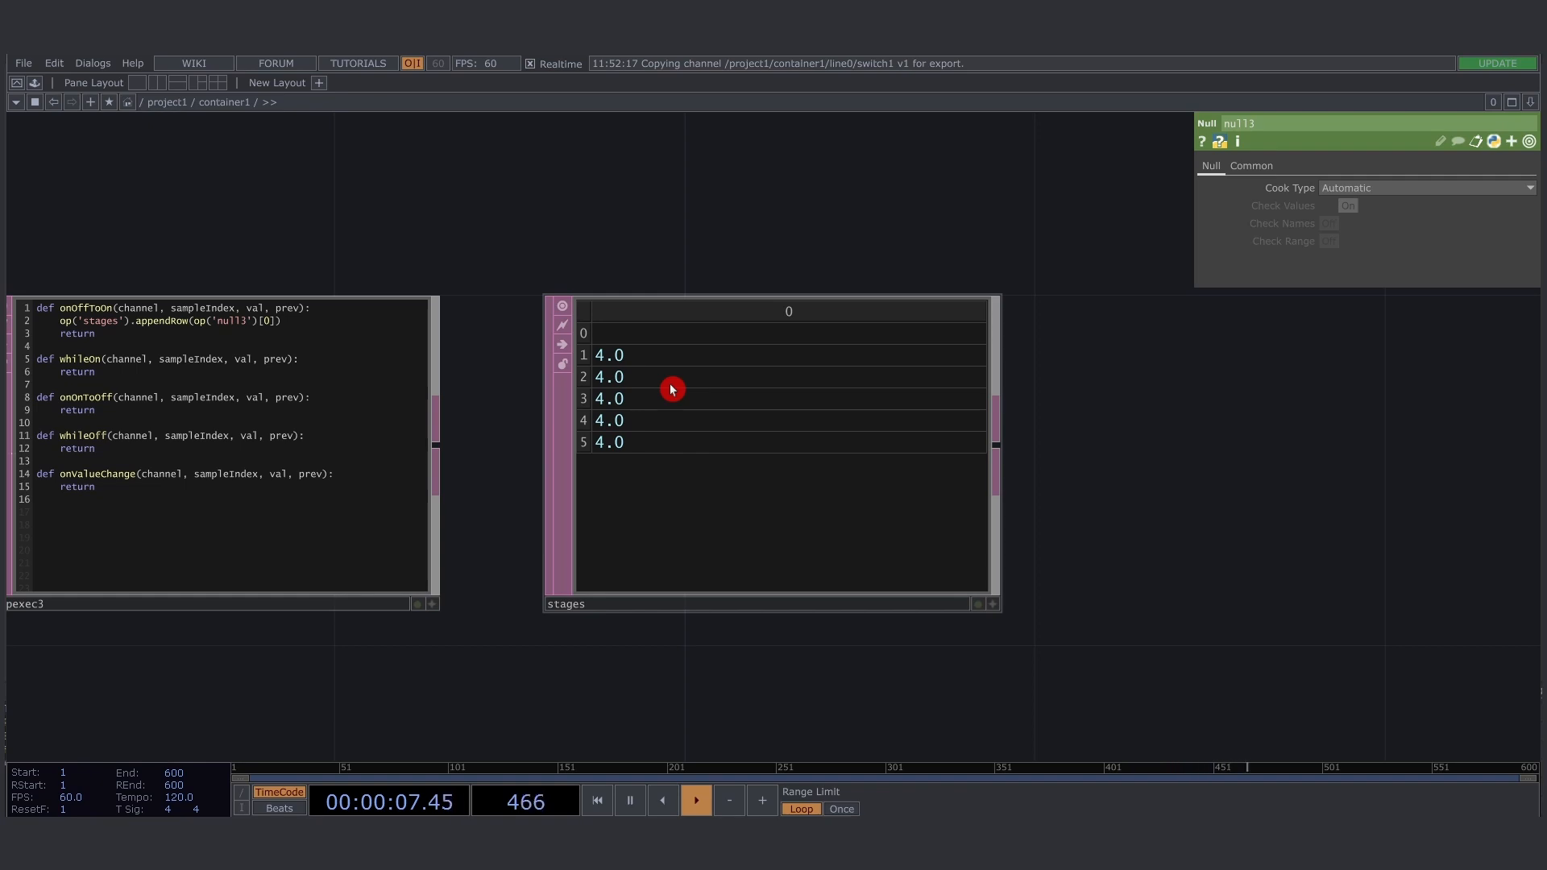
pyautogui.press('s')
pyautogui.press('s')
pyautogui.press('s')
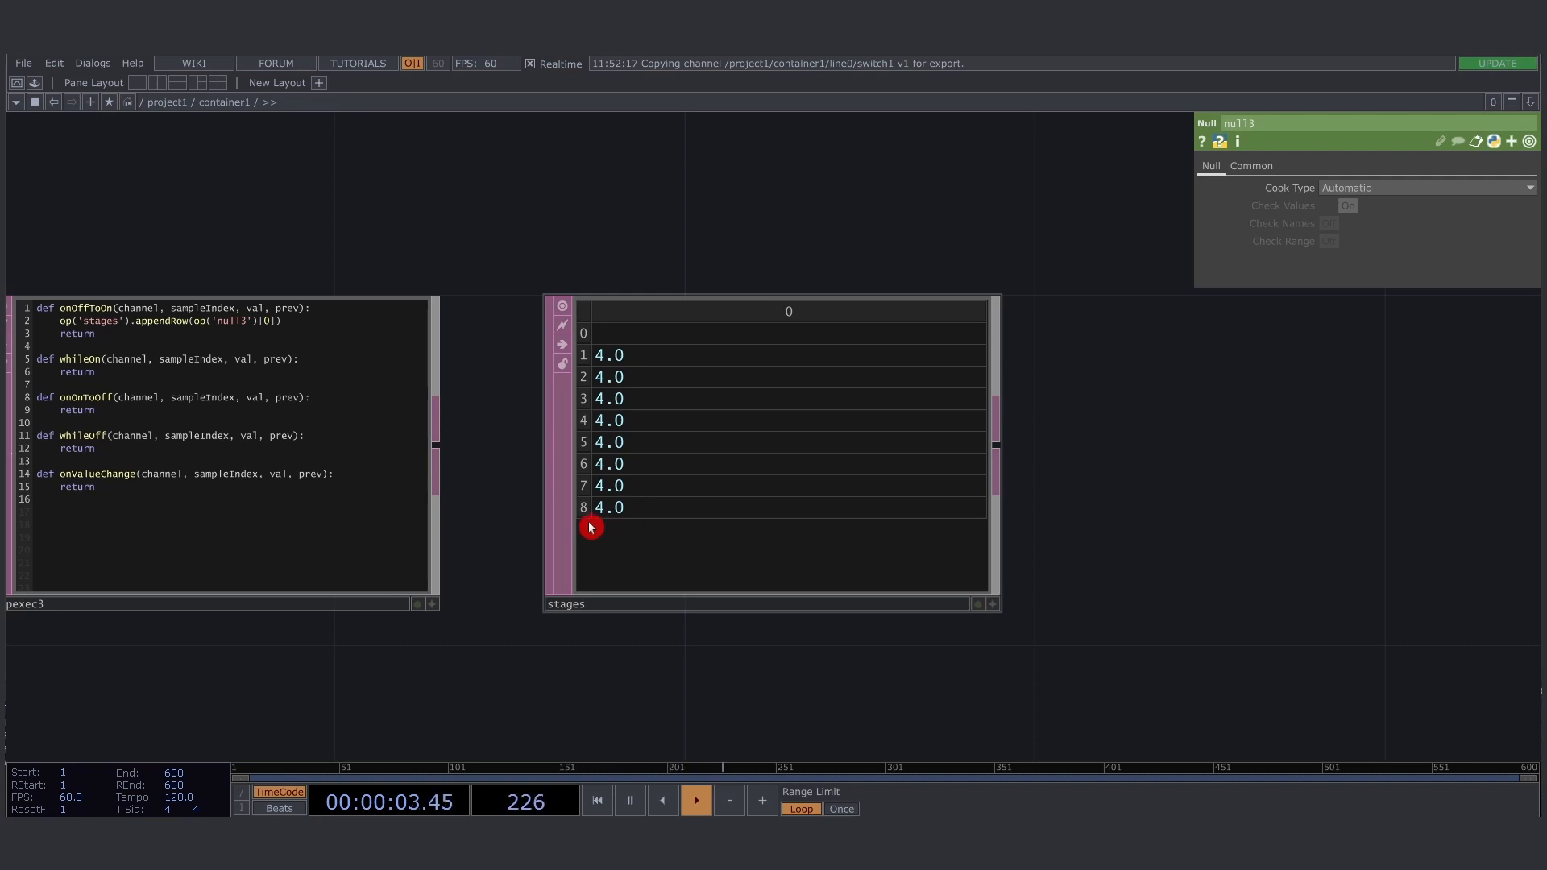
# - Add the line op('stages').clear() to the 'kw' branch of chopexec1's onOffToOn callback
pyautogui.scroll(-5, 464, 578)
pyautogui.moveTo(788, 287); pyautogui.dragTo(615, 449)
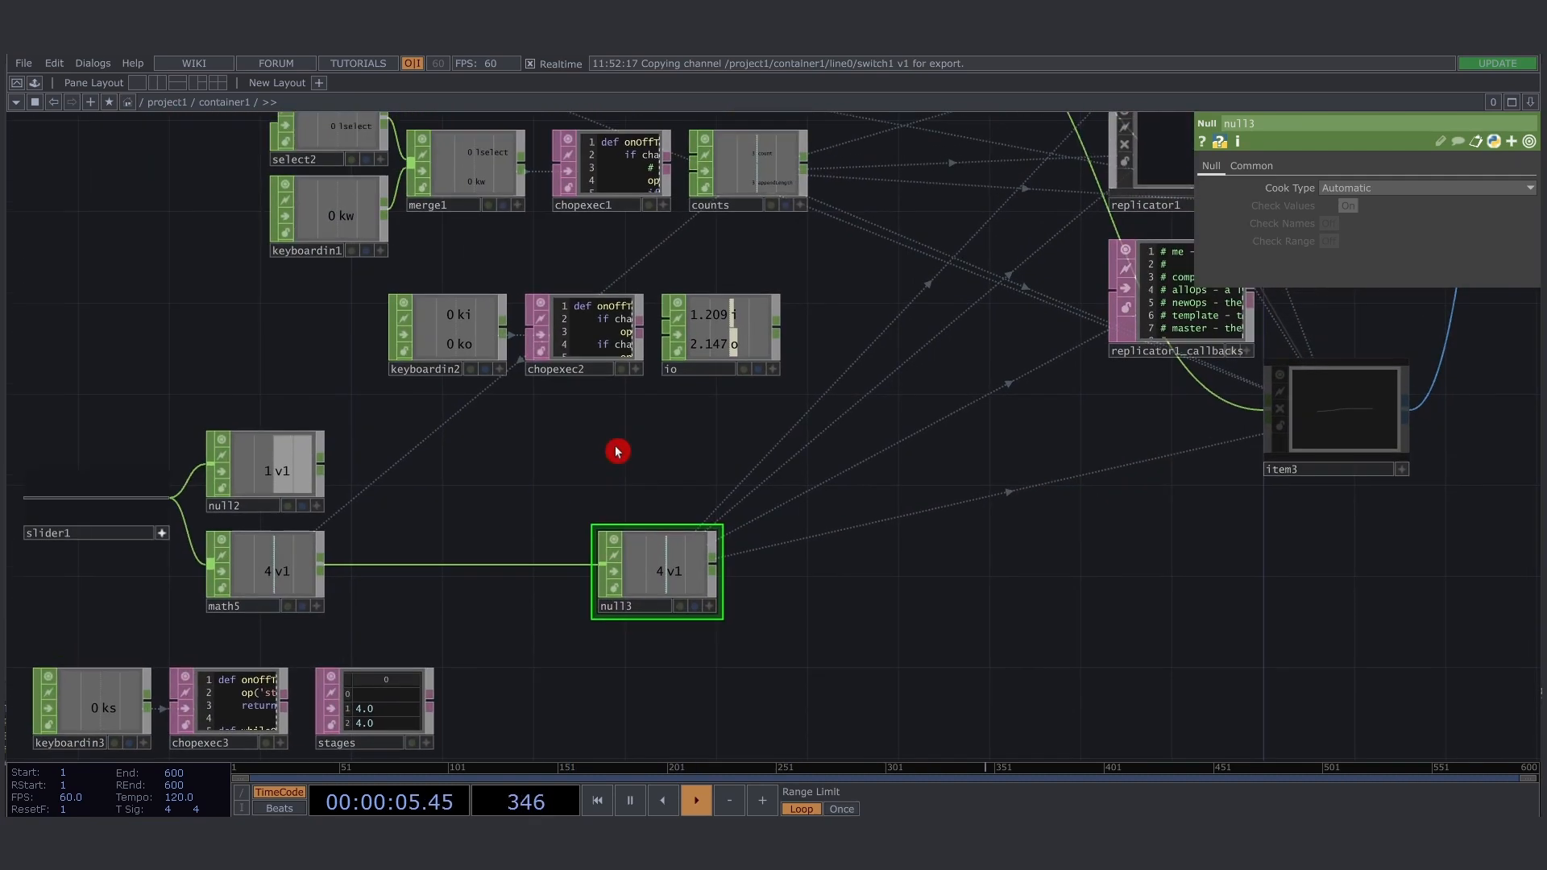
pyautogui.moveTo(684, 199); pyautogui.dragTo(708, 342)
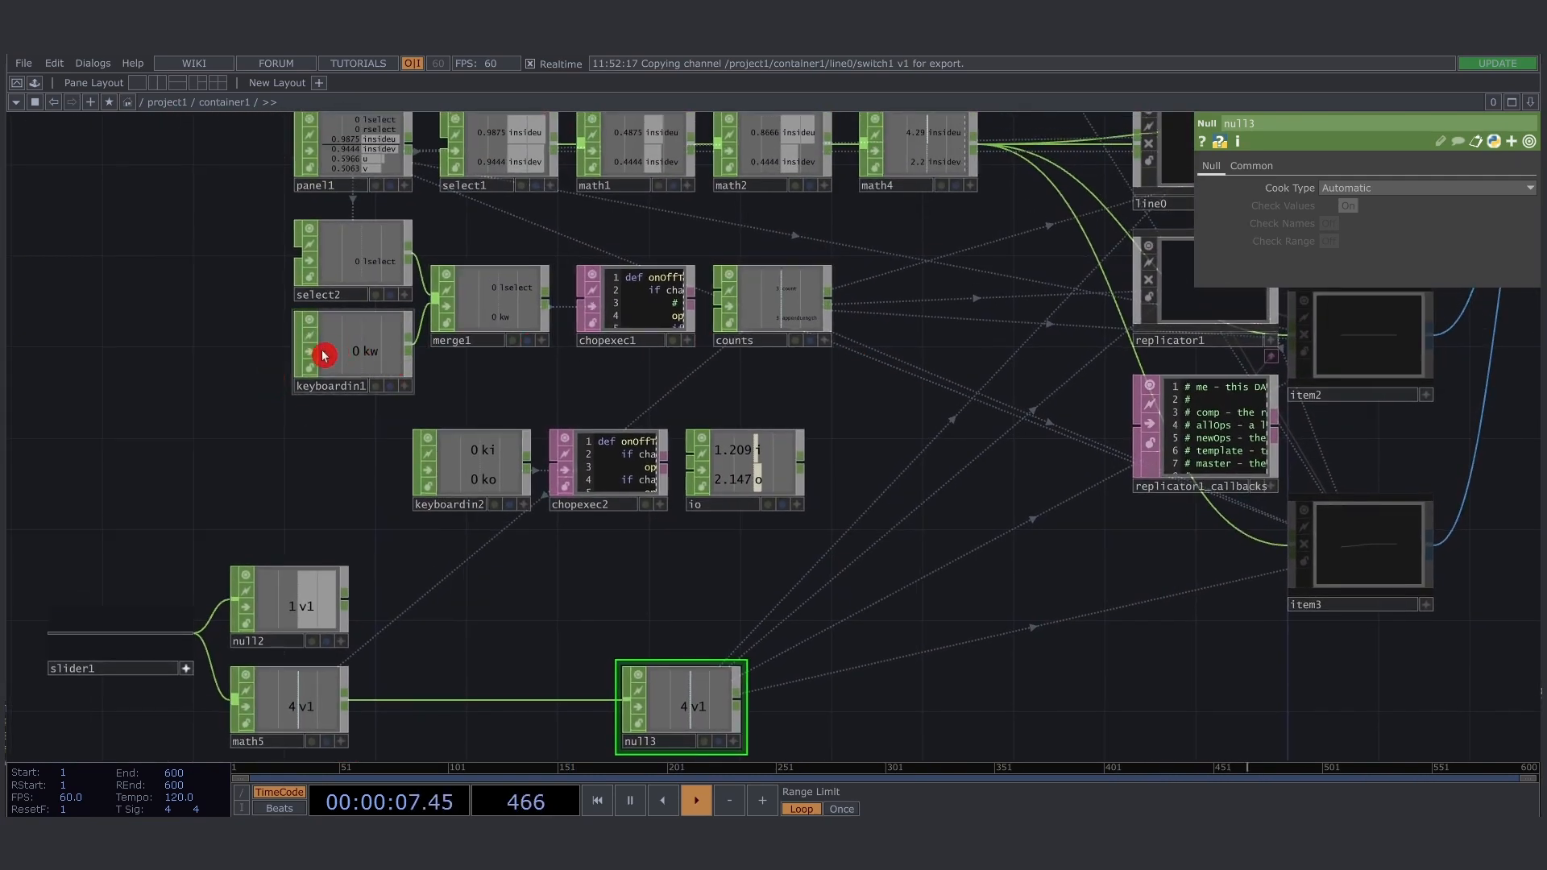
pyautogui.scroll(3, 324, 356)
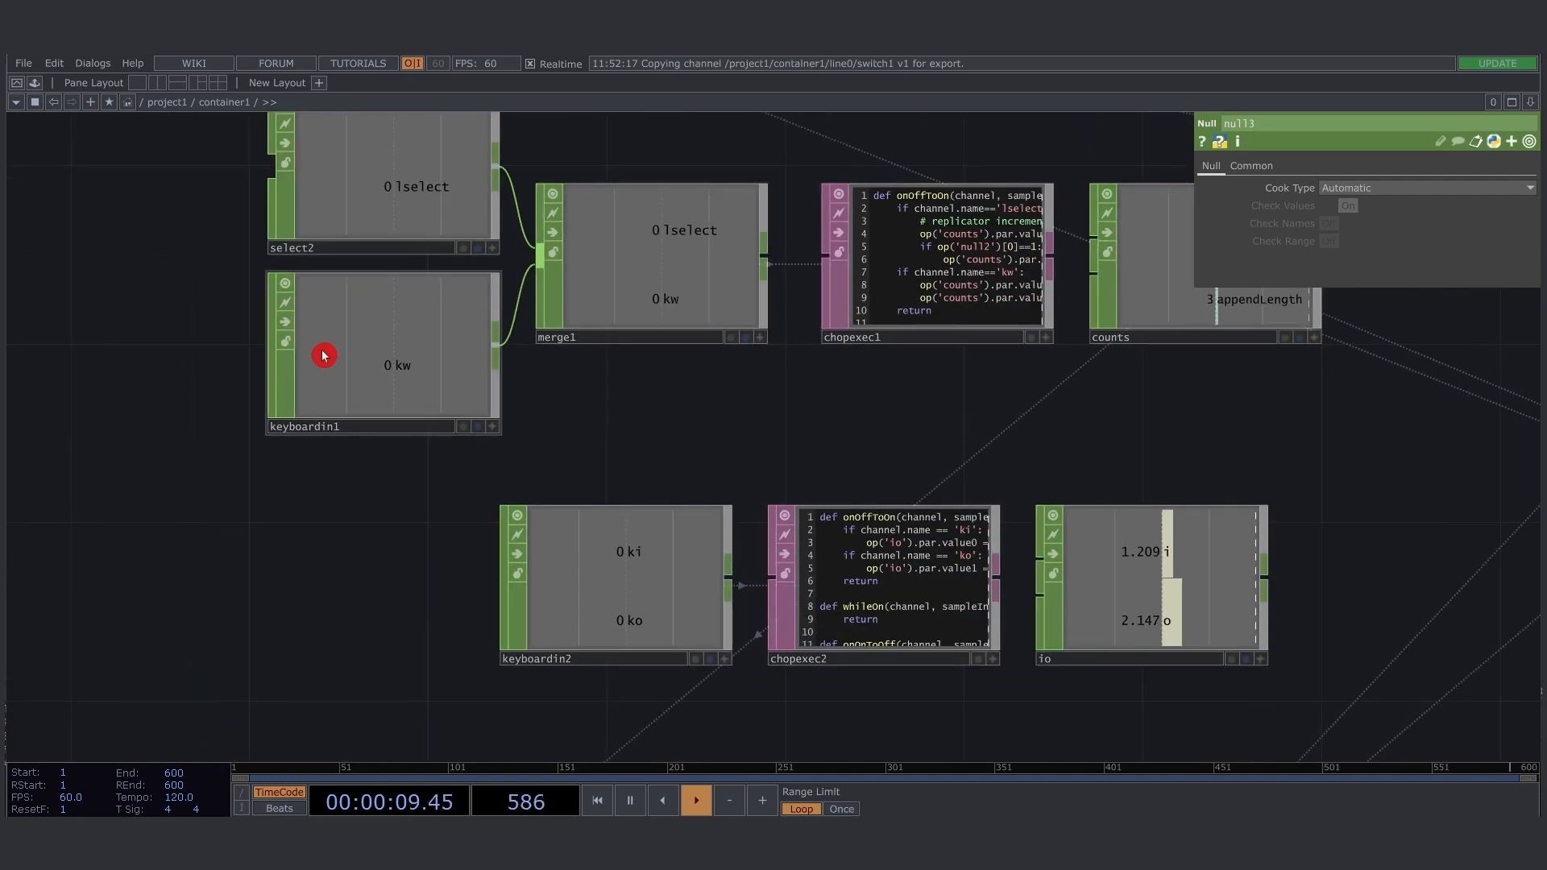
pyautogui.scroll(5, 1001, 214)
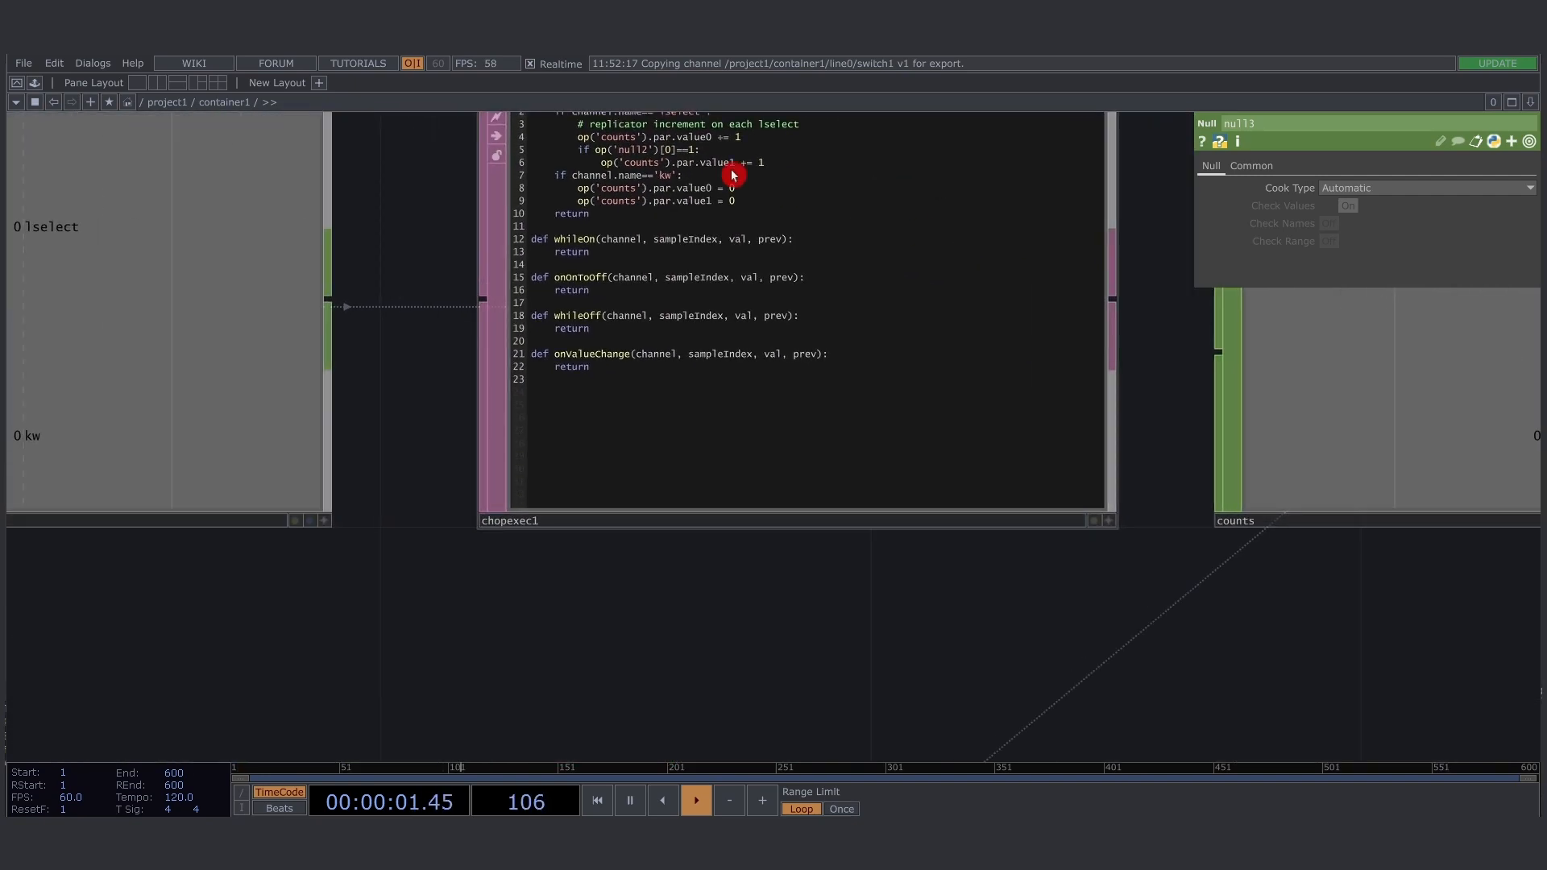
pyautogui.moveTo(449, 212); pyautogui.dragTo(408, 341)
pyautogui.scroll(2, 620, 305)
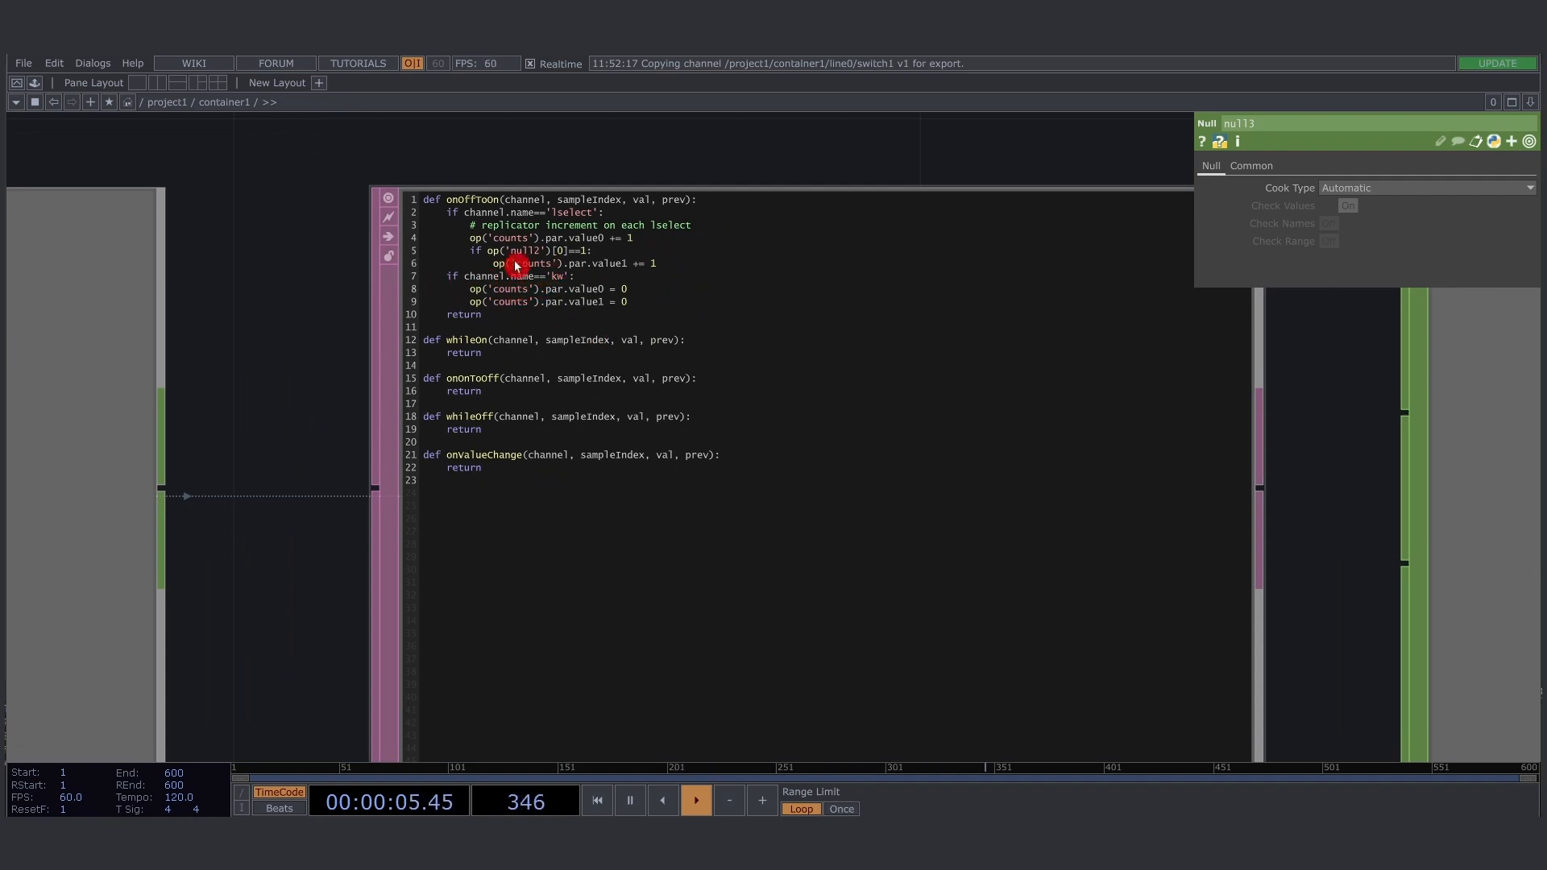
pyautogui.click(621, 320)
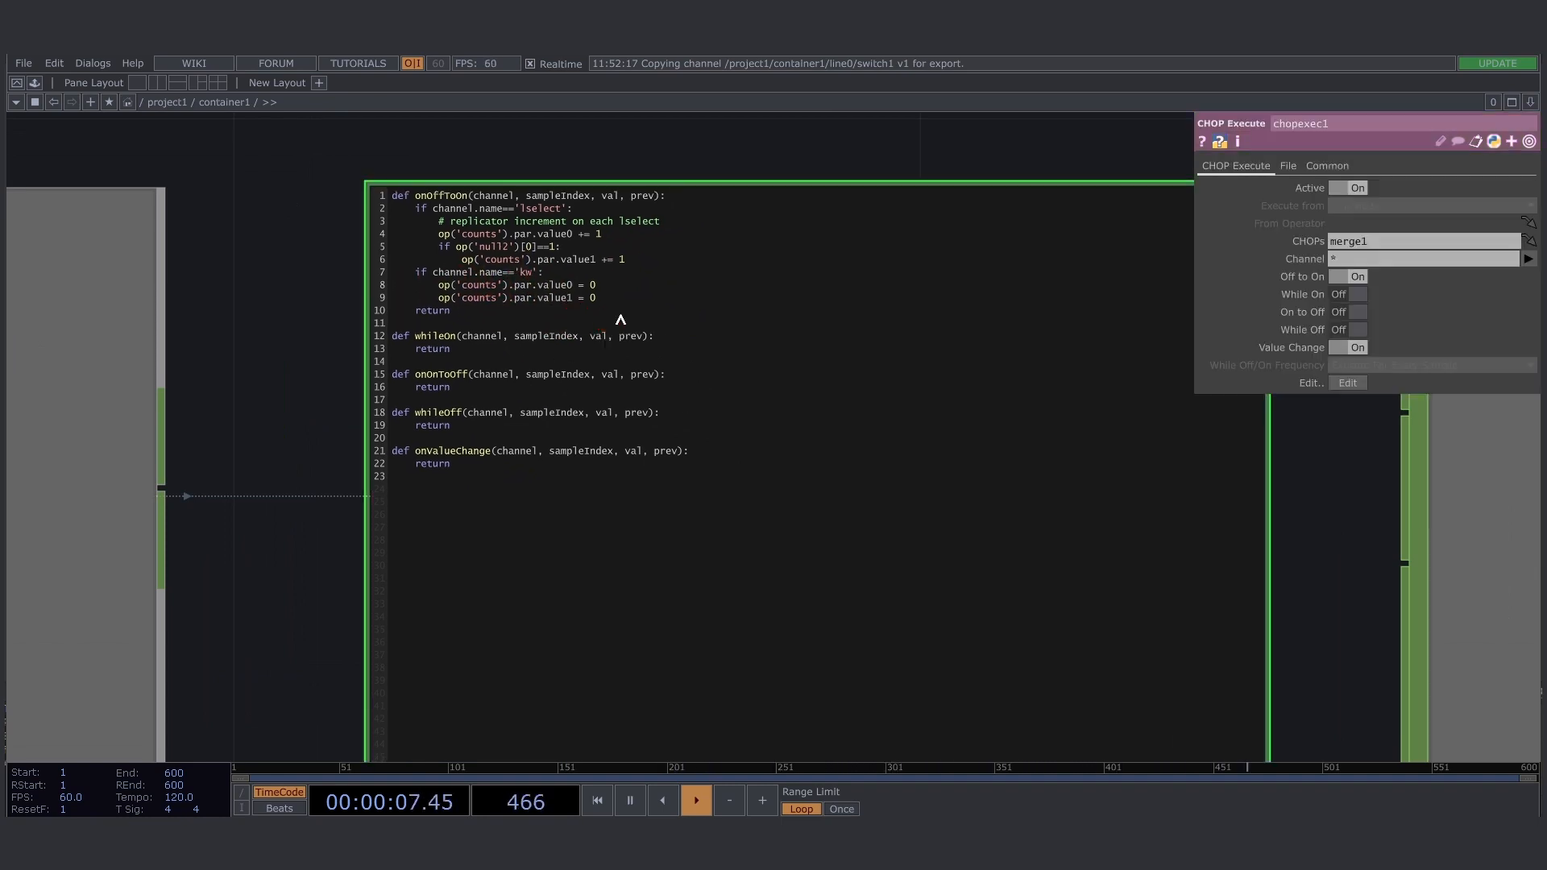
pyautogui.press('Return')
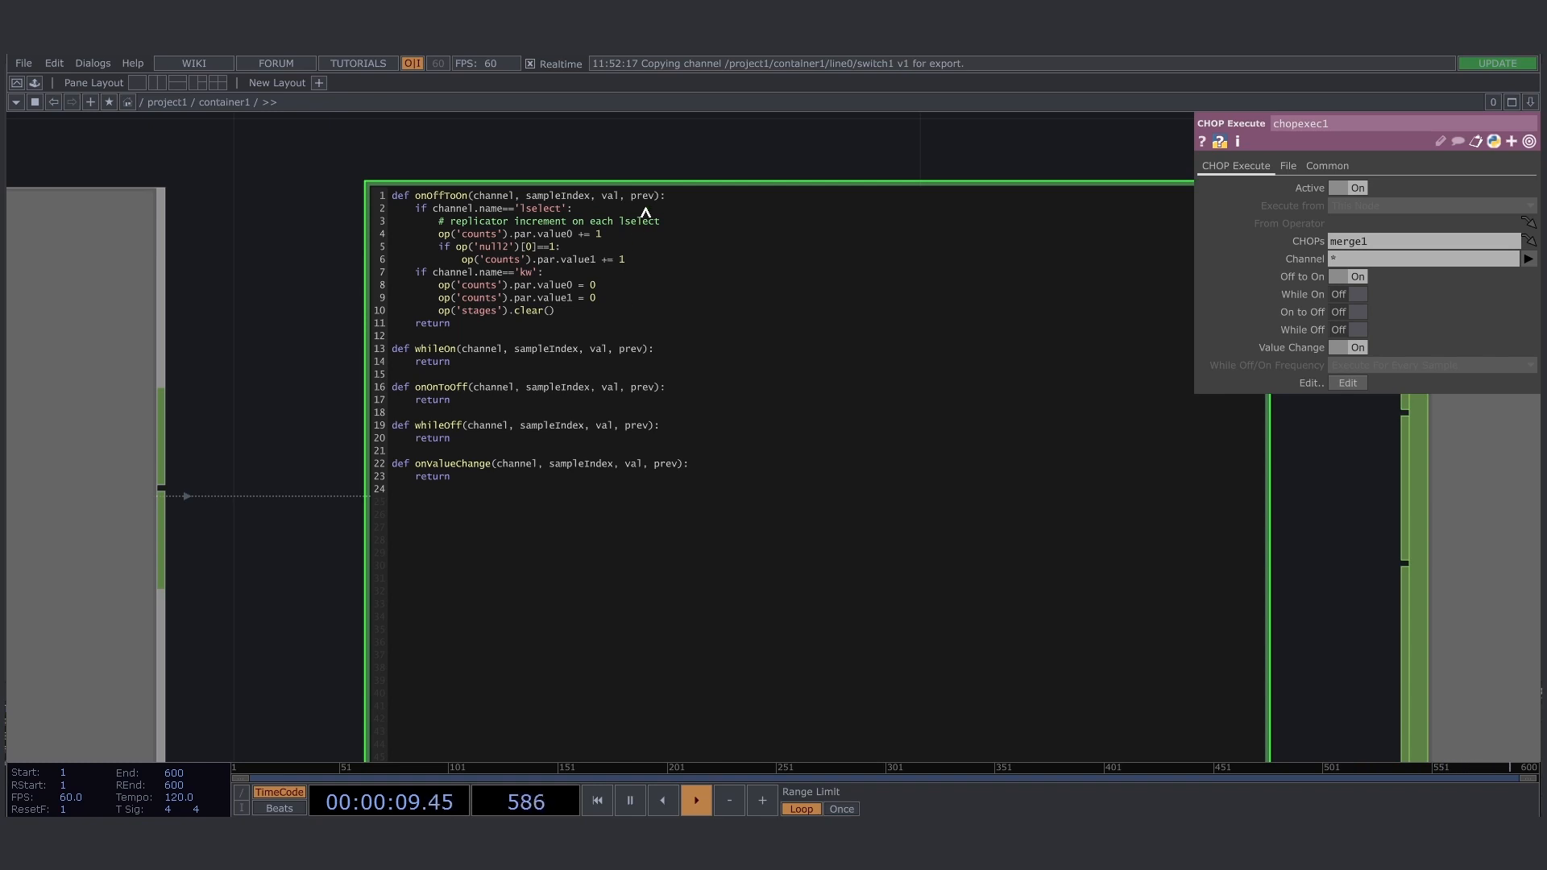
pyautogui.click(684, 162)
# - Trigger the reset to clear the rows of the stages table
pyautogui.scroll(-7, 790, 159)
pyautogui.moveTo(607, 542); pyautogui.dragTo(688, 168)
pyautogui.scroll(7, 553, 521)
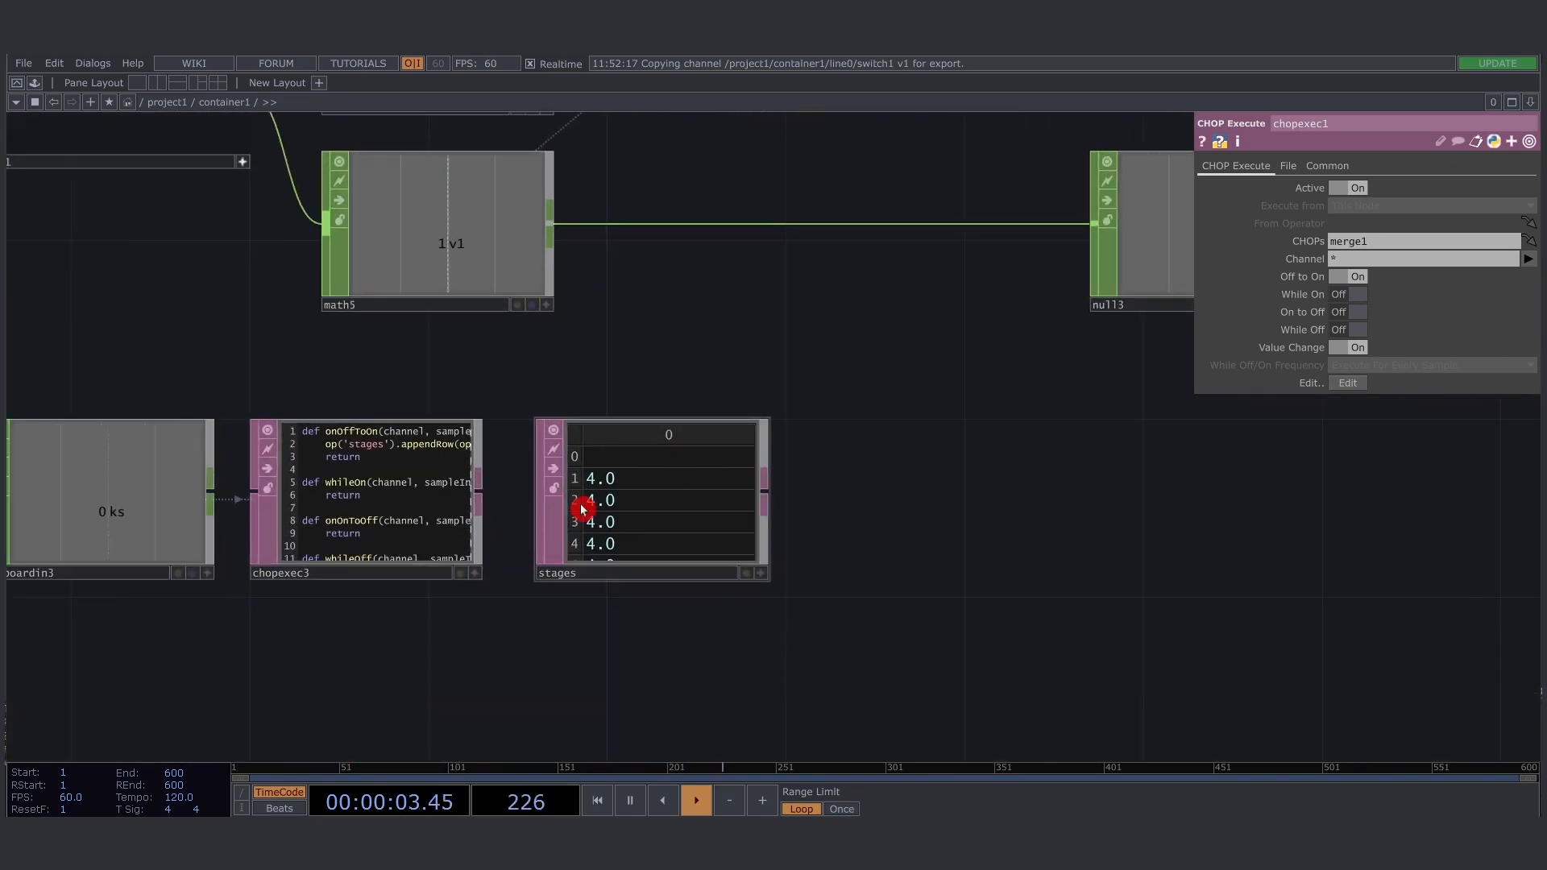
pyautogui.press('c')
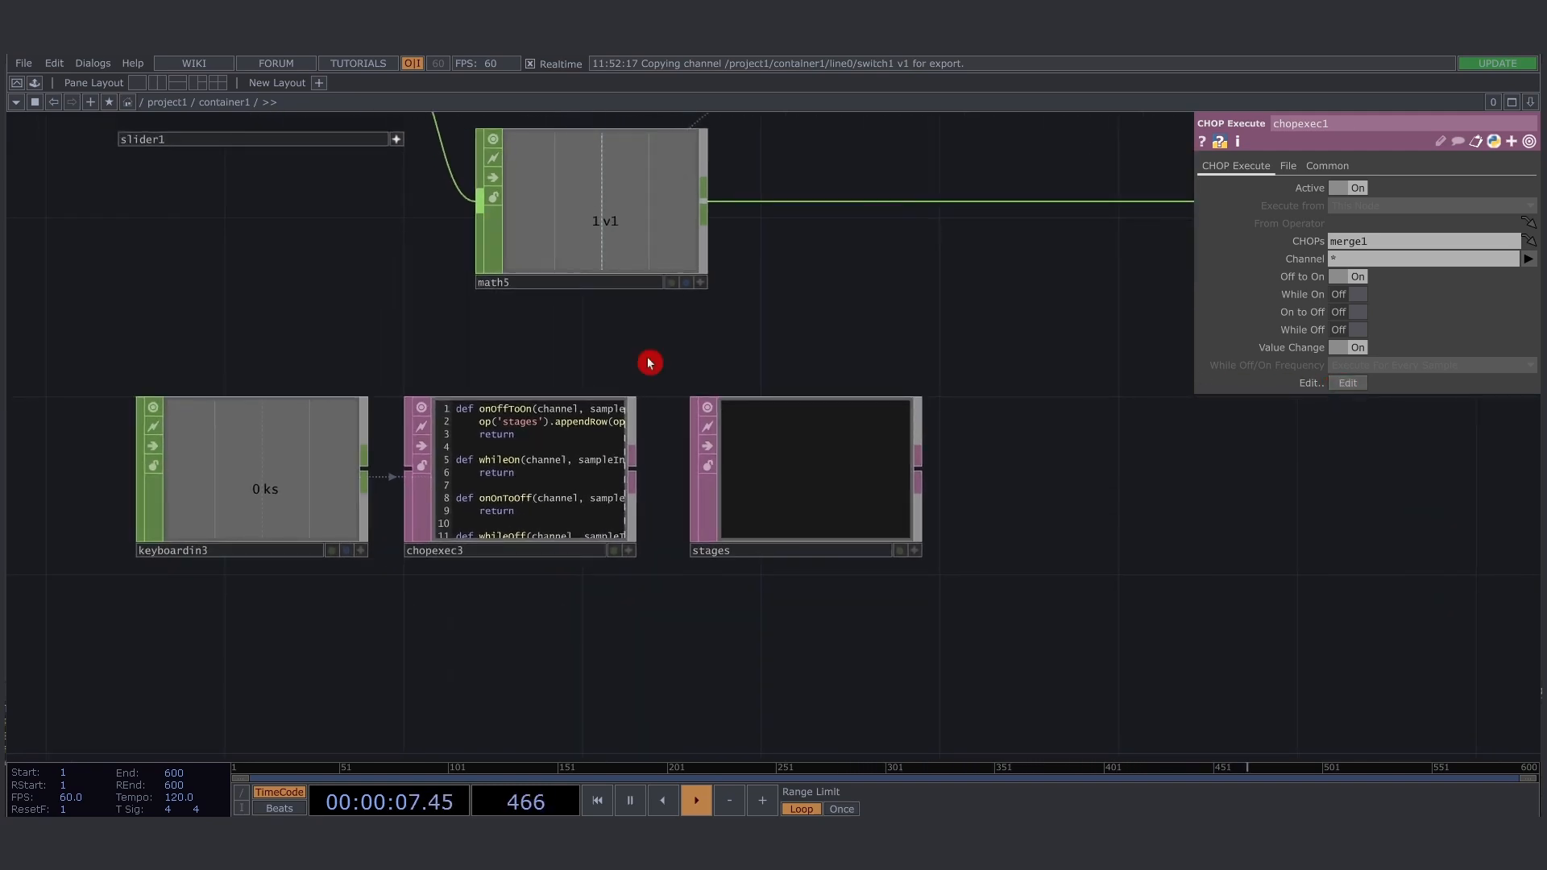
pyautogui.press('s')
# - Draw line strokes in the container1 window and record stages 1.0, about 2.12, about 3.13 and 4.0 into the stages table
pyautogui.moveTo(790, 360); pyautogui.dragTo(571, 398)
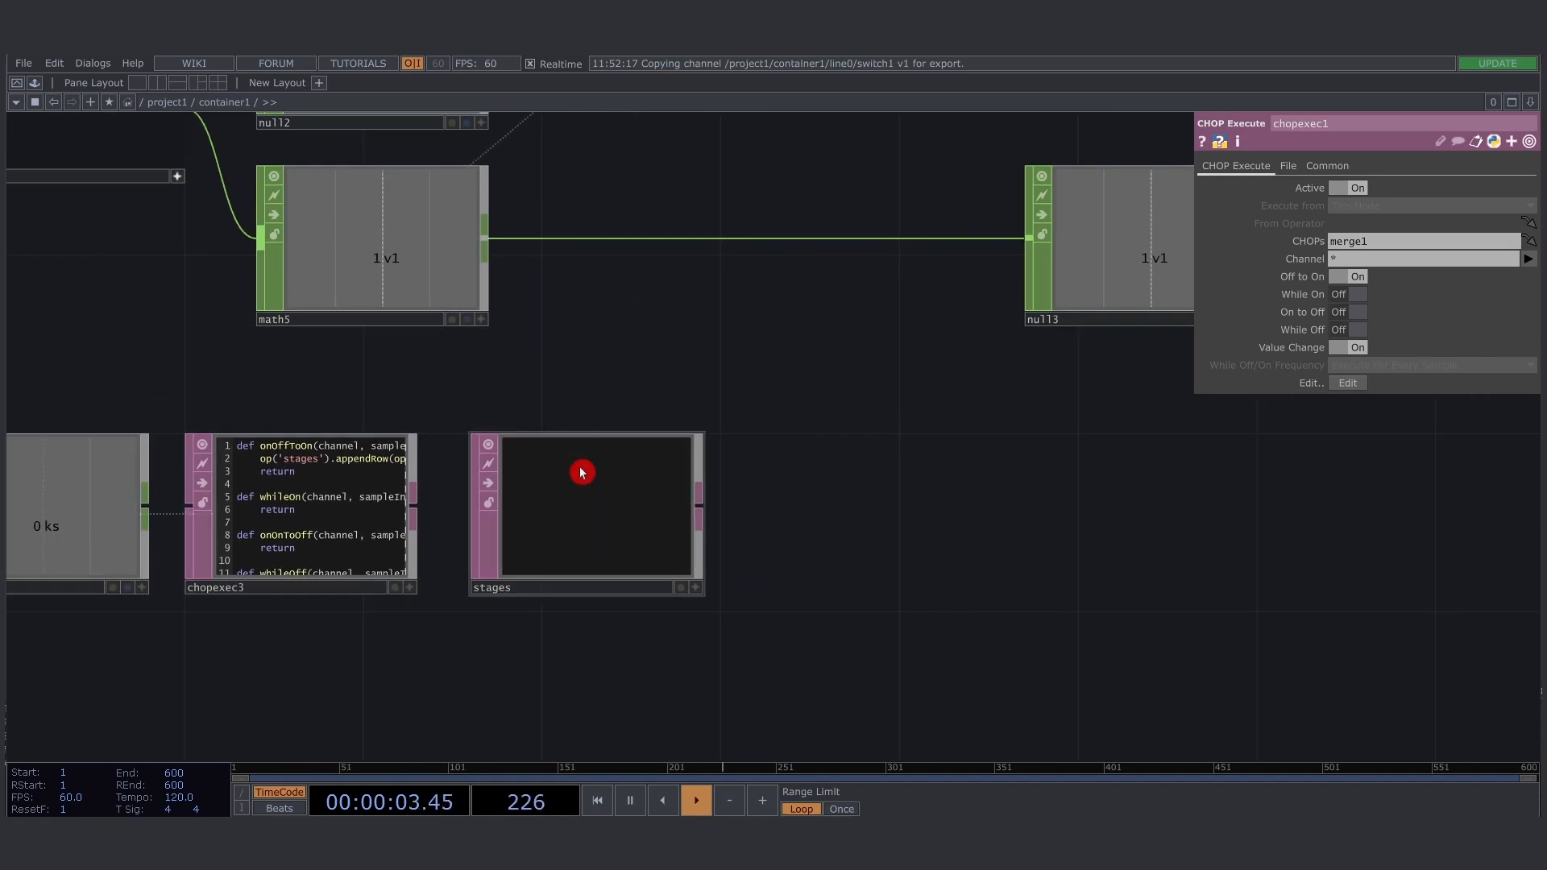
pyautogui.moveTo(613, 380); pyautogui.dragTo(688, 360)
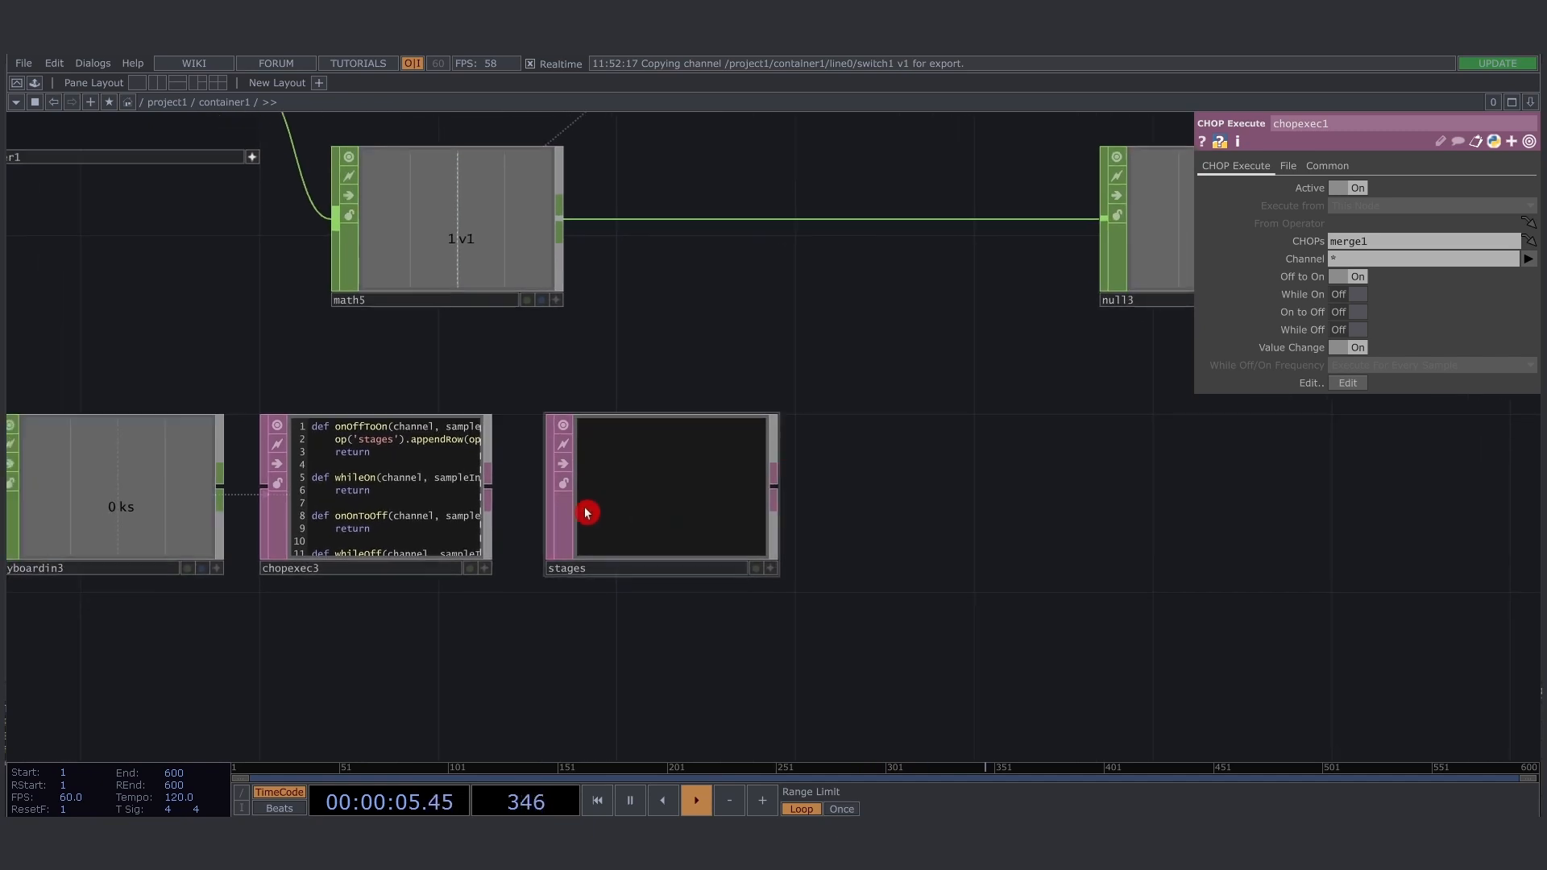
pyautogui.moveTo(397, 497); pyautogui.dragTo(380, 498)
pyautogui.moveTo(648, 506); pyautogui.dragTo(595, 505)
pyautogui.moveTo(850, 507); pyautogui.dragTo(821, 509)
pyautogui.hotkey('alt', 'Tab')
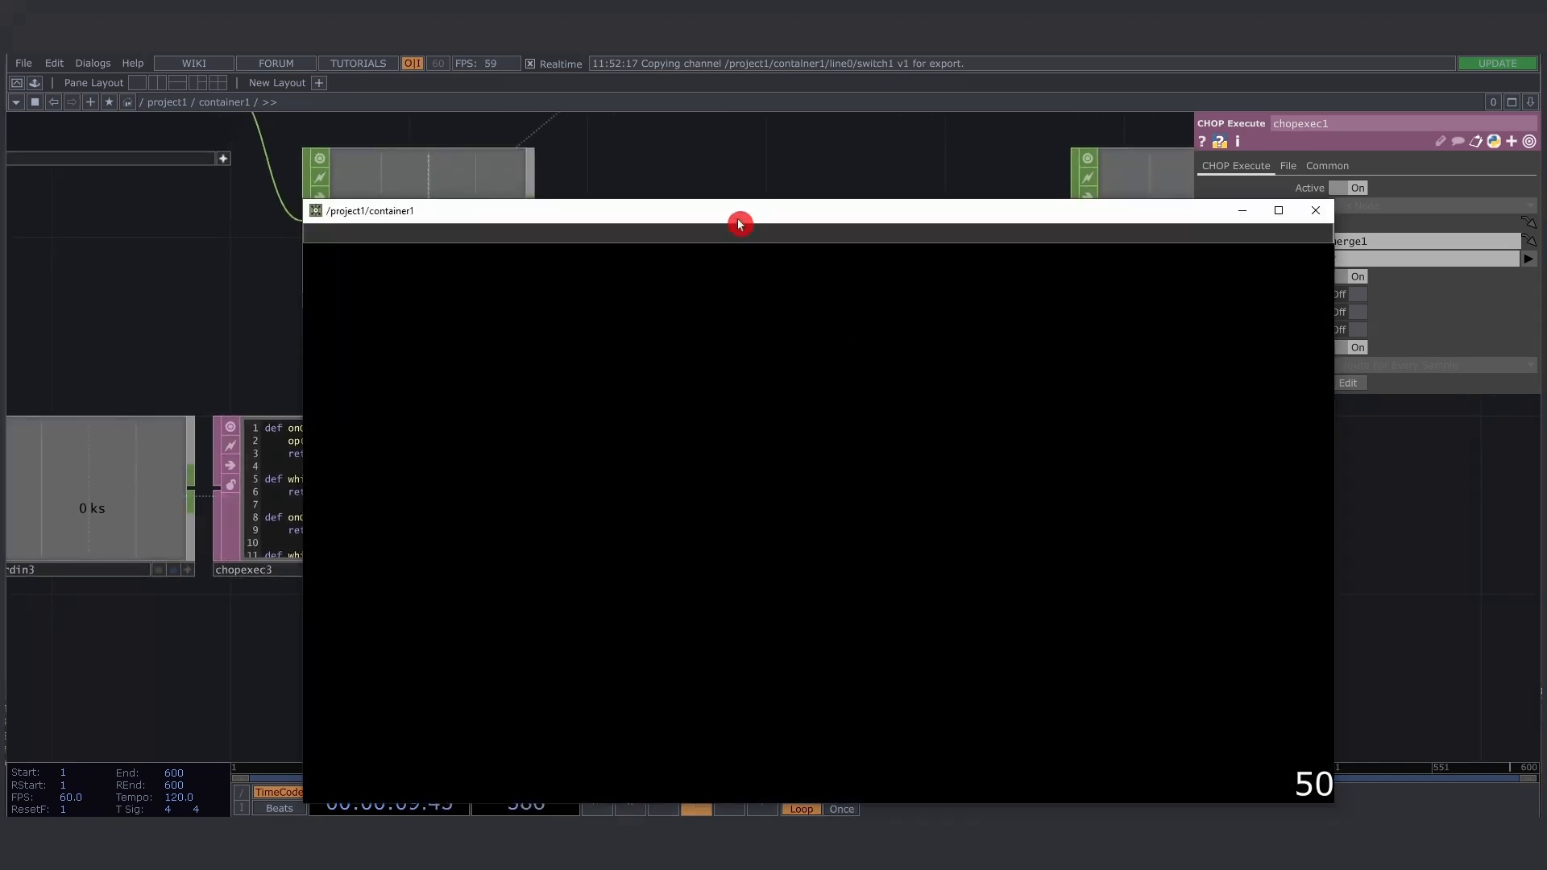
pyautogui.moveTo(731, 201)
pyautogui.mouseDown()
pyautogui.moveTo(636, 487)
pyautogui.moveTo(555, 508)
pyautogui.moveTo(1140, 421)
pyautogui.moveTo(1122, 425)
pyautogui.mouseUp()
pyautogui.moveTo(936, 585); pyautogui.dragTo(1361, 571)
pyautogui.moveTo(1366, 436)
pyautogui.mouseDown()
pyautogui.moveTo(869, 452)
pyautogui.moveTo(1432, 454)
pyautogui.mouseUp()
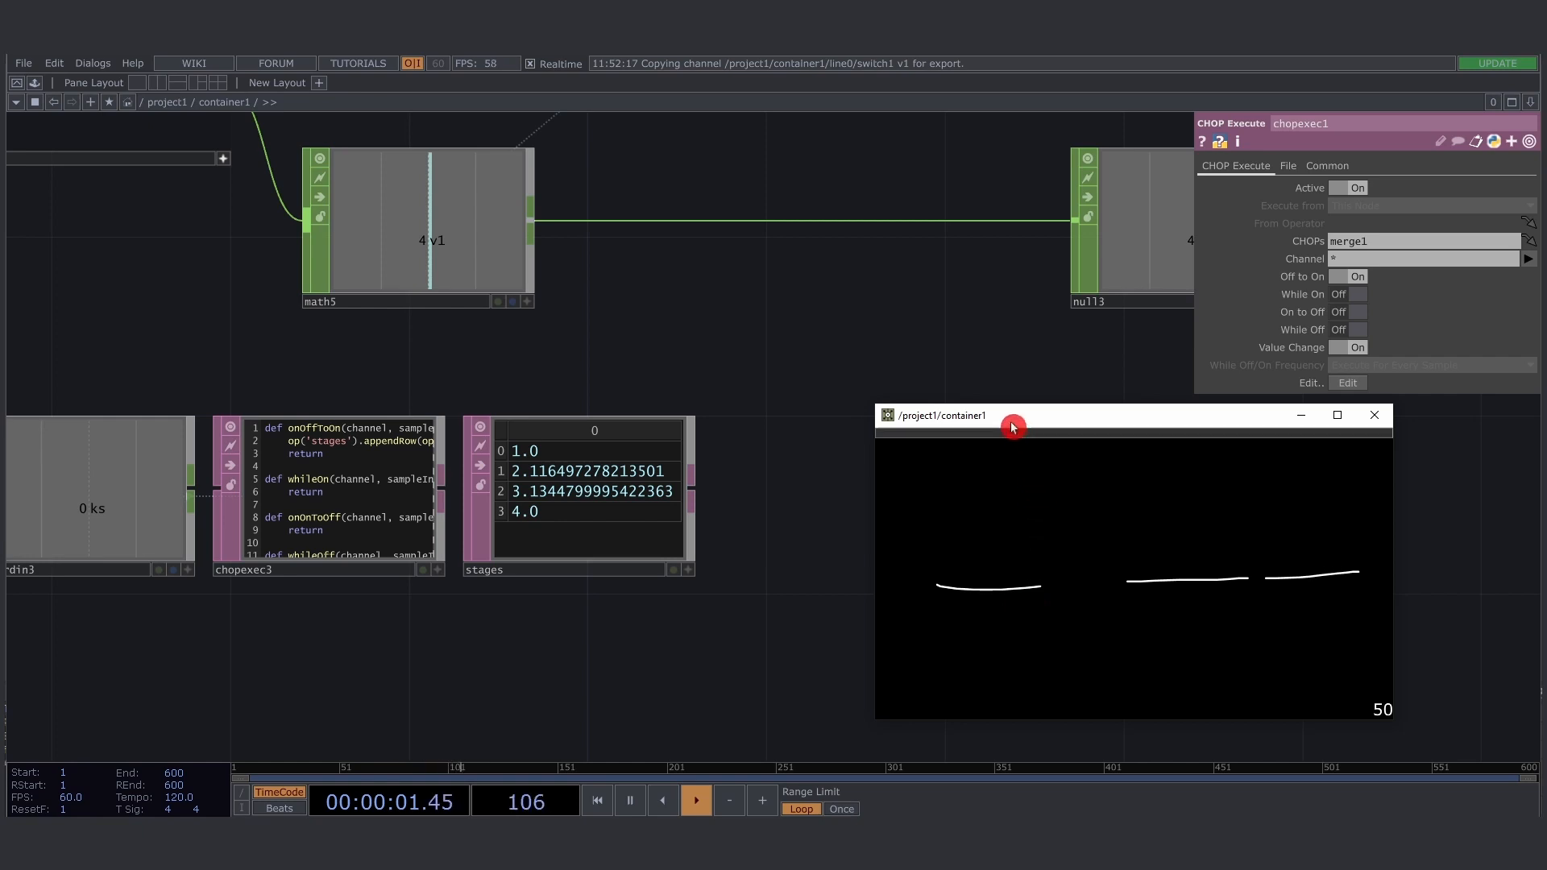
# - Move the container1 window aside and append a DAT to CHOP after the stages table
pyautogui.moveTo(1013, 427); pyautogui.dragTo(1216, 480)
pyautogui.moveTo(931, 511); pyautogui.dragTo(803, 479)
pyautogui.click(401, 469)
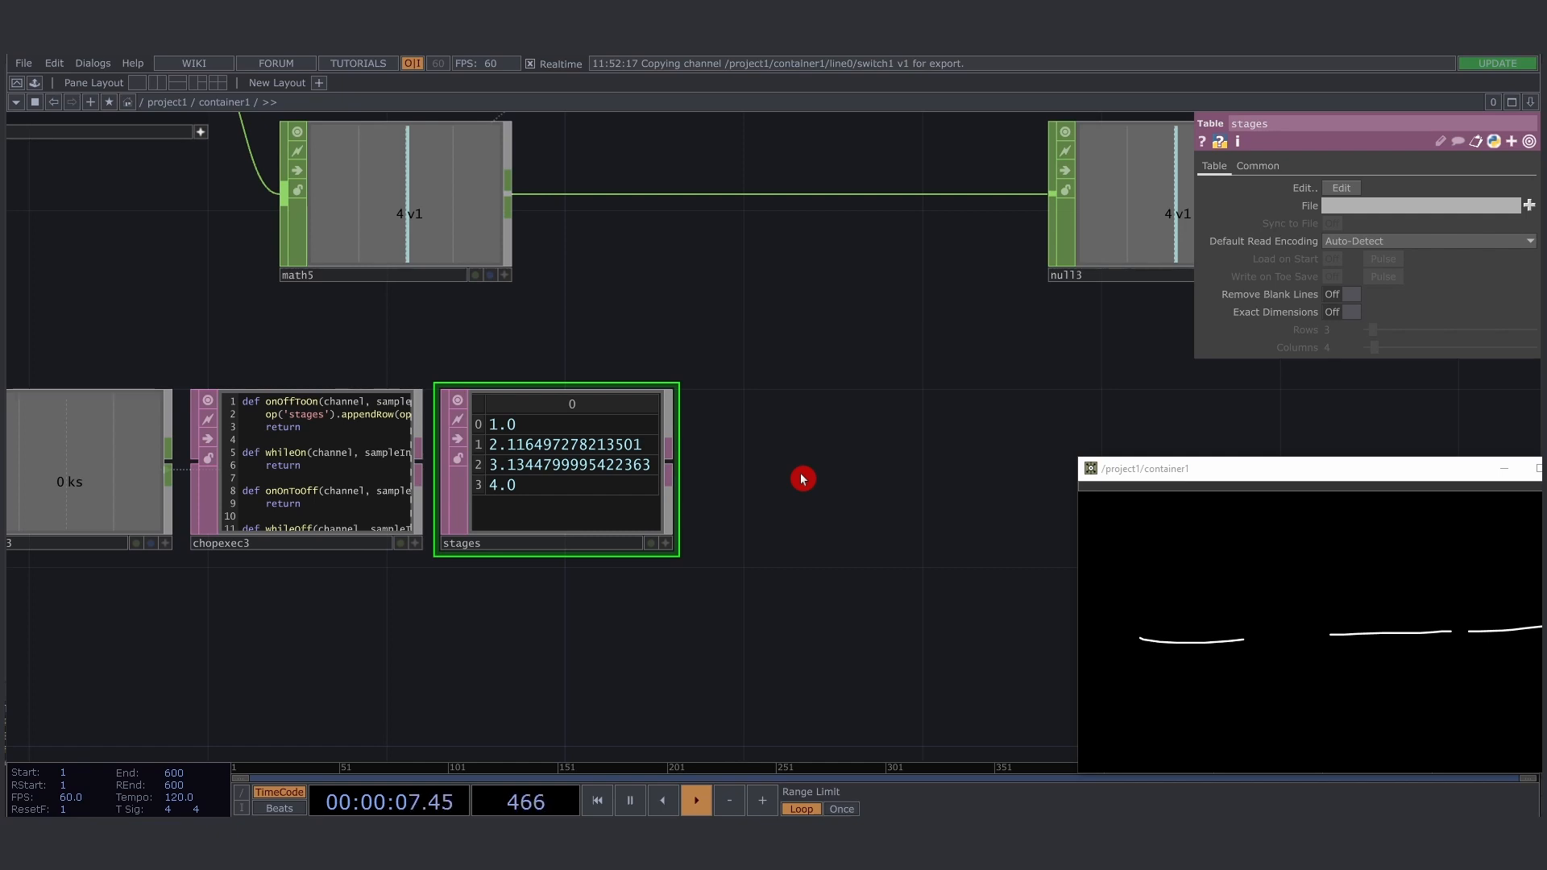
pyautogui.scroll(-3, 466, 512)
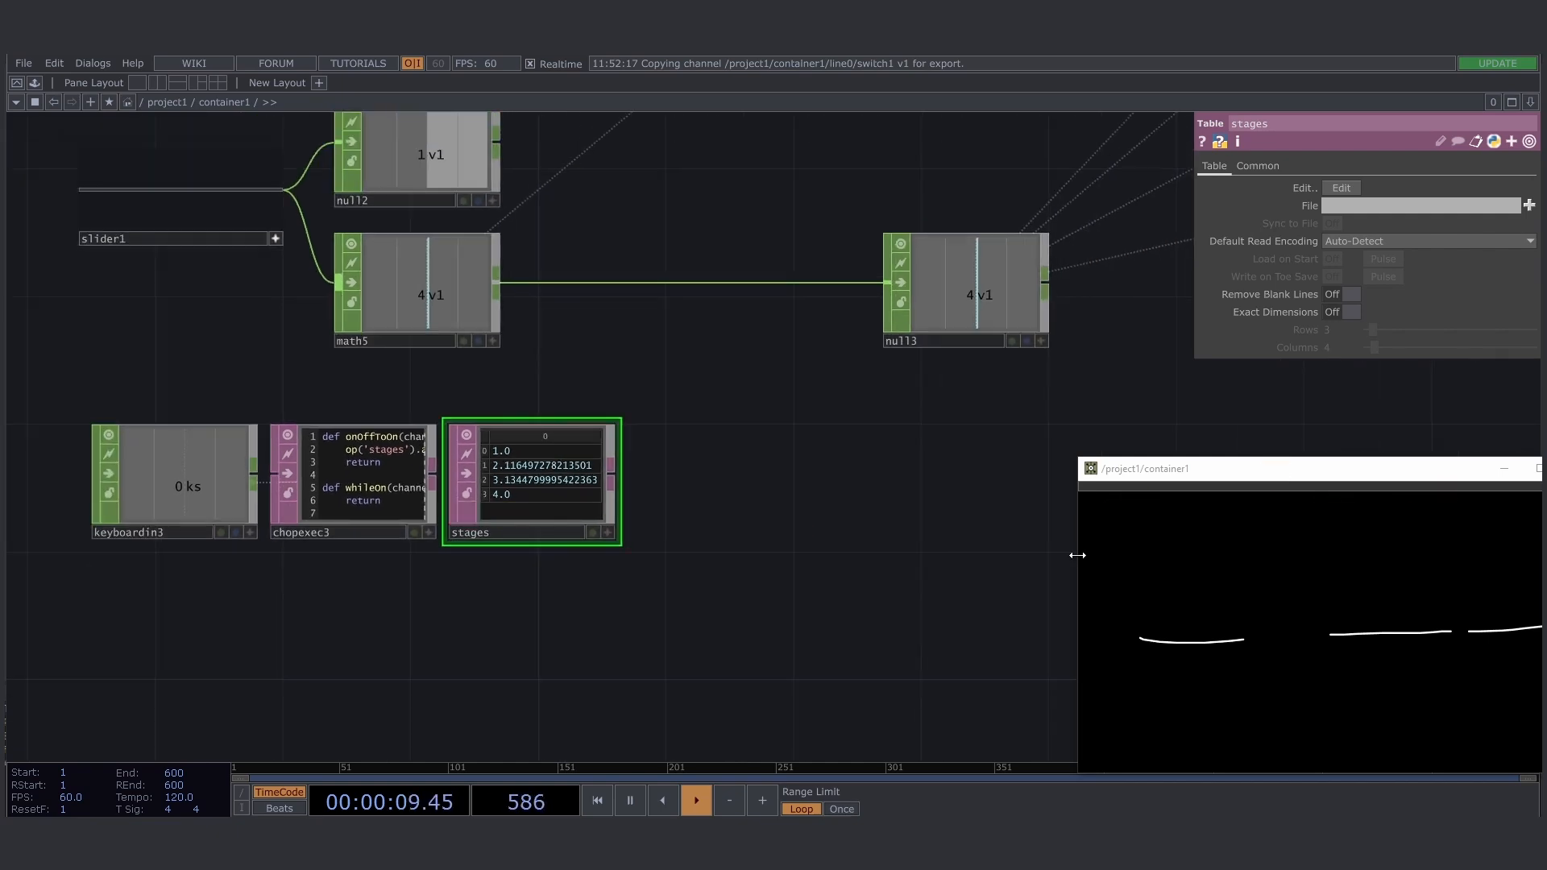
pyautogui.moveTo(777, 506); pyautogui.dragTo(696, 505)
pyautogui.rightClick(534, 483)
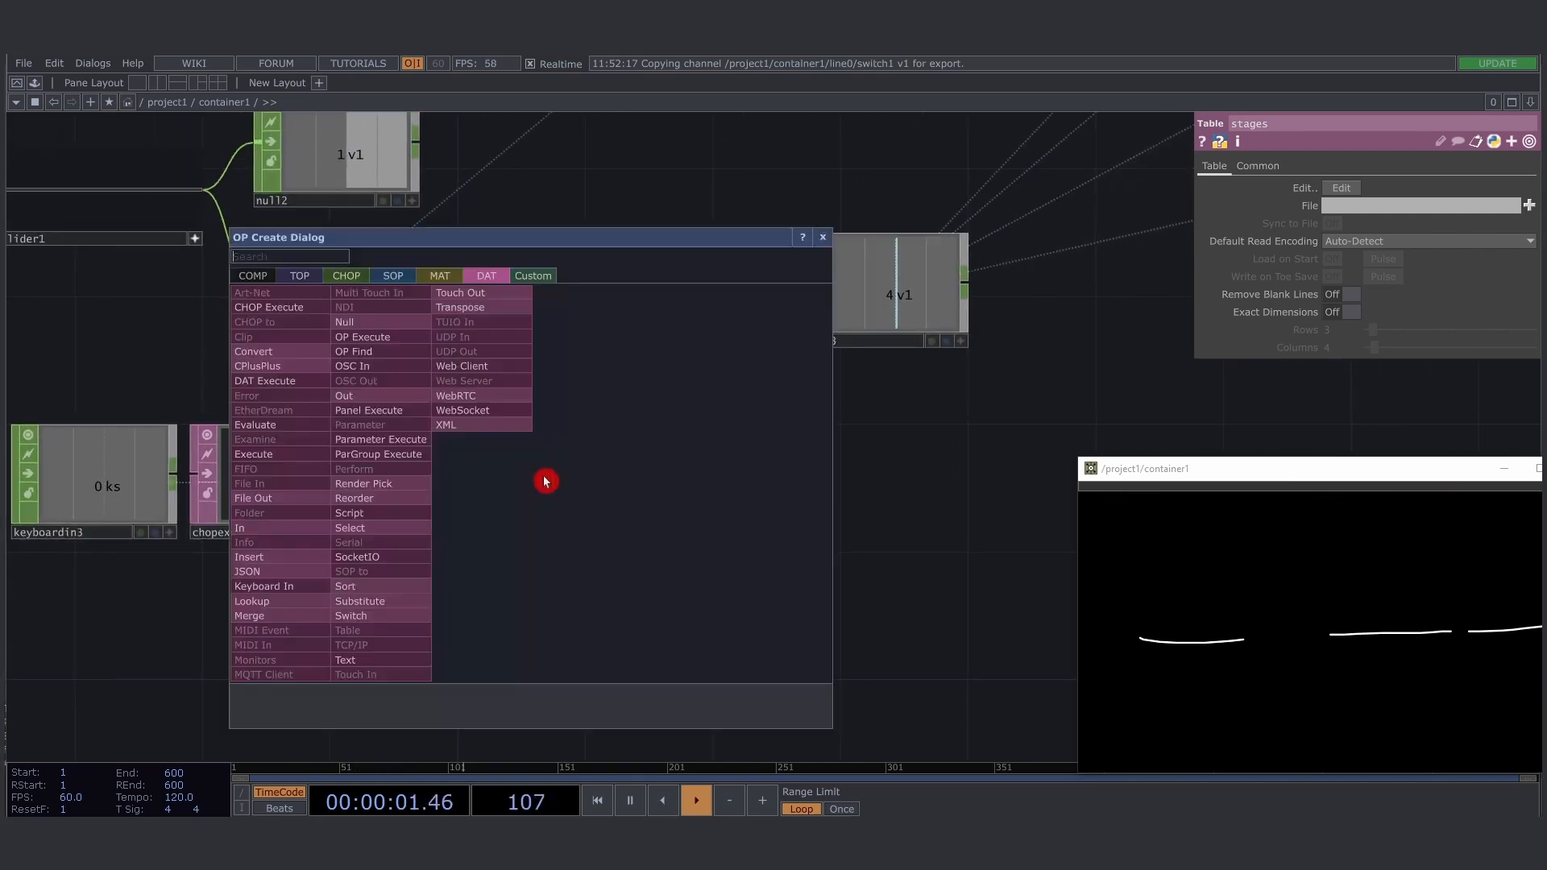
pyautogui.click(347, 275)
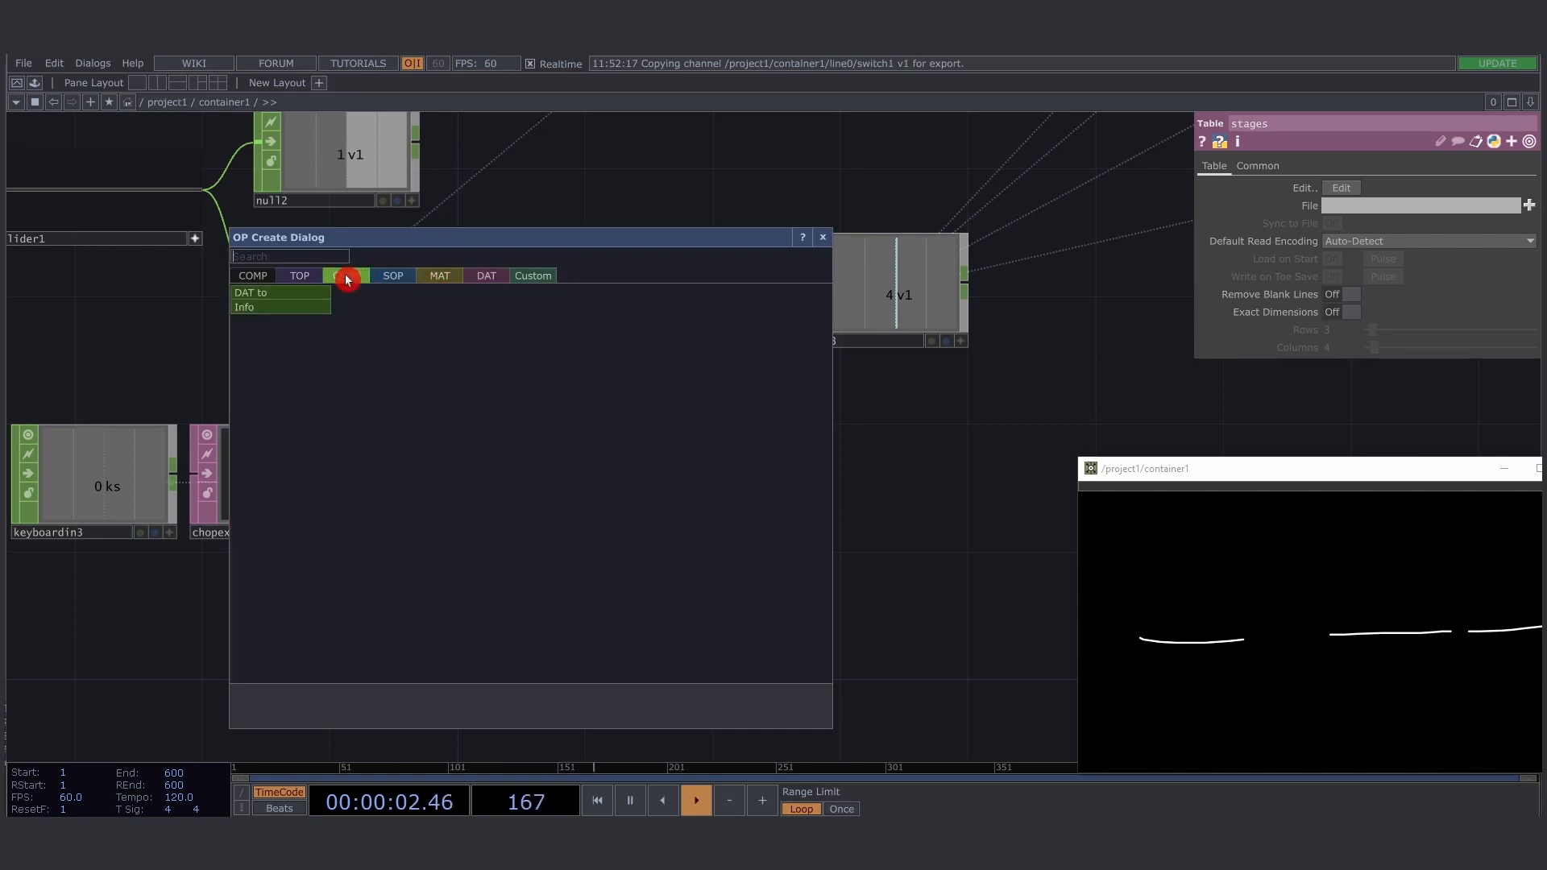
pyautogui.click(281, 300)
pyautogui.click(643, 483)
pyautogui.moveTo(757, 483); pyautogui.dragTo(608, 477)
pyautogui.click(363, 512)
pyautogui.click(531, 507)
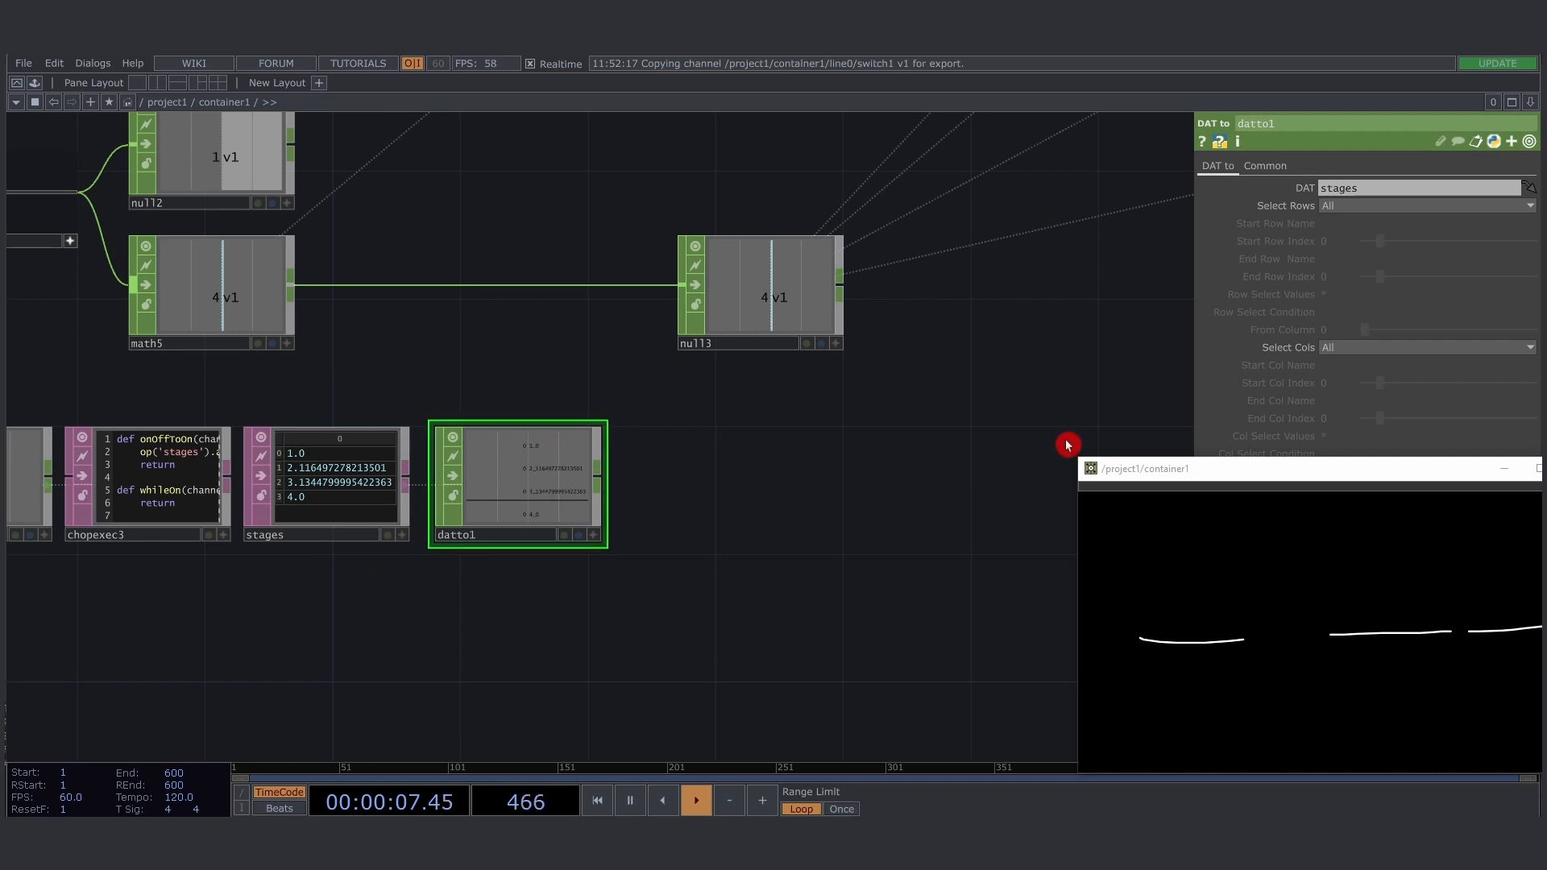
# - Set datto1's Output to Channel per Column and its First Column to Values
pyautogui.moveTo(1186, 471); pyautogui.dragTo(894, 607)
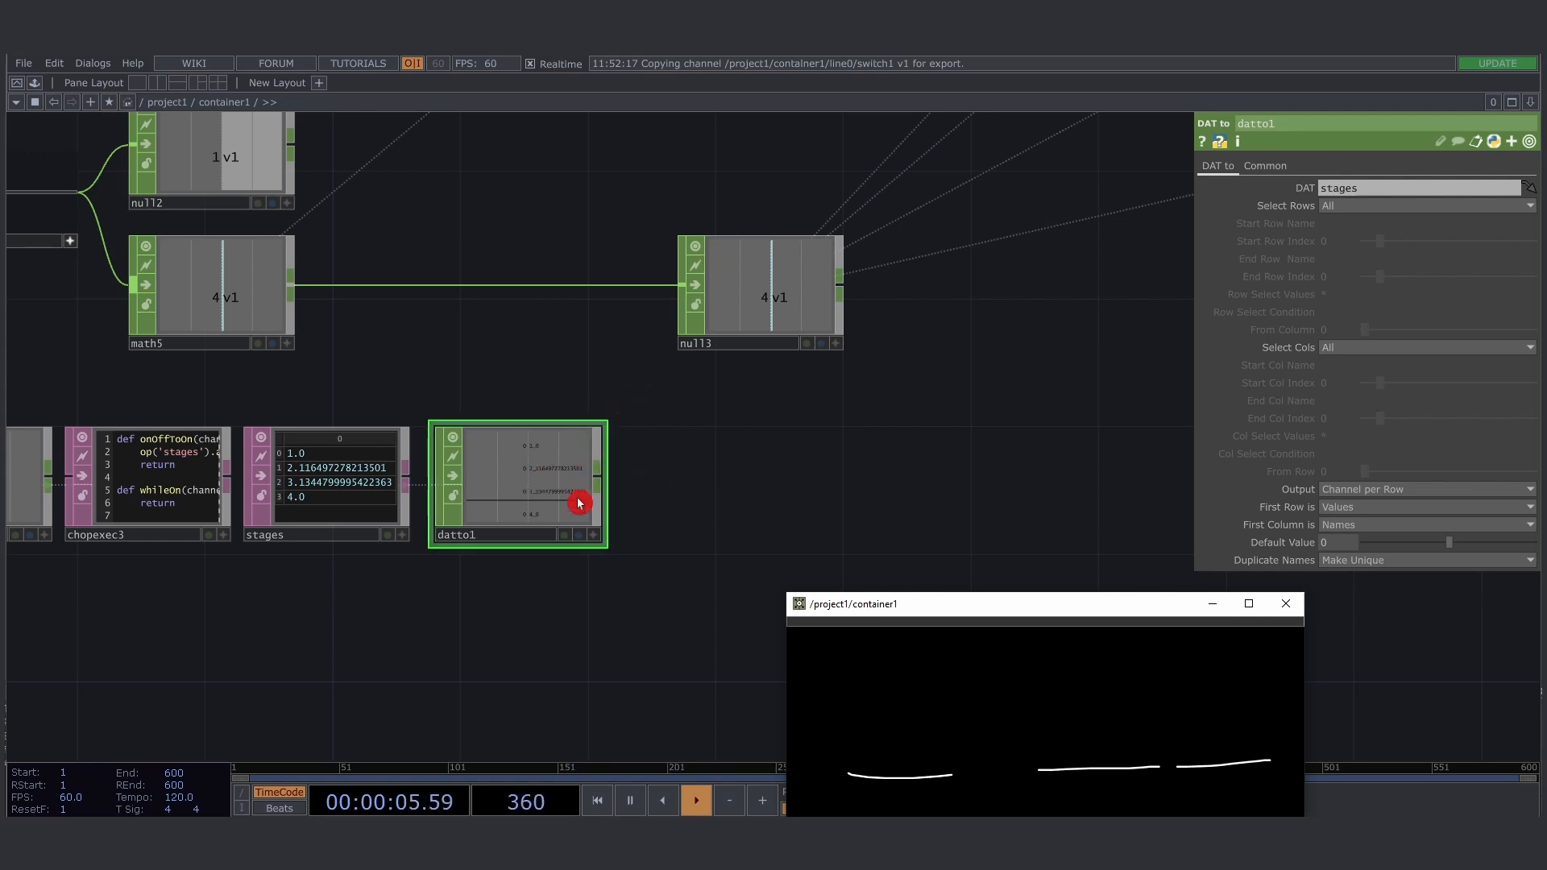
pyautogui.click(1436, 492)
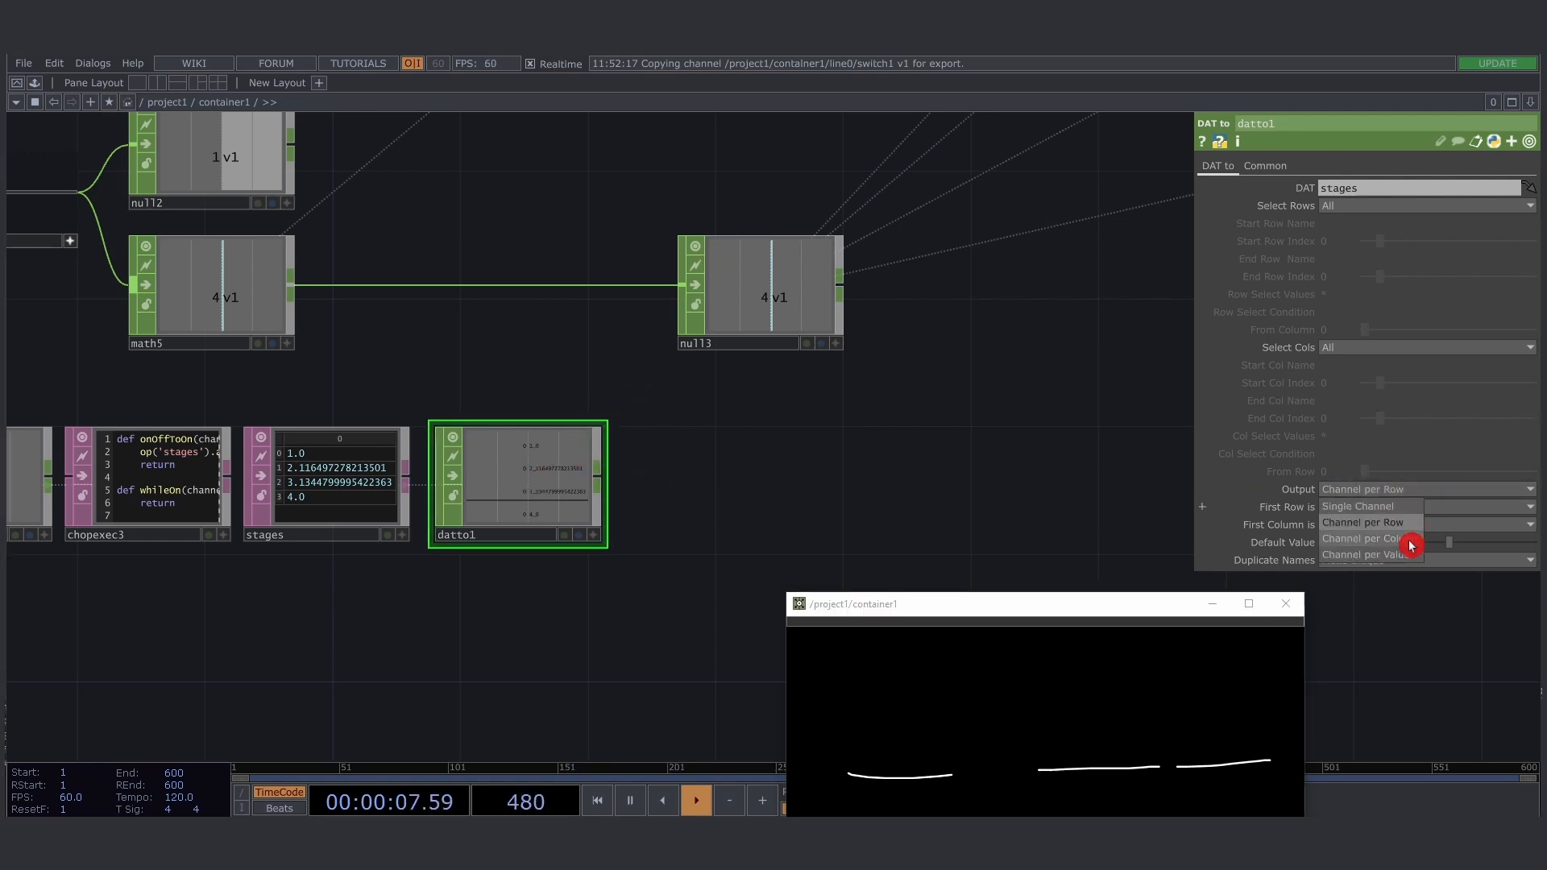
pyautogui.click(1409, 539)
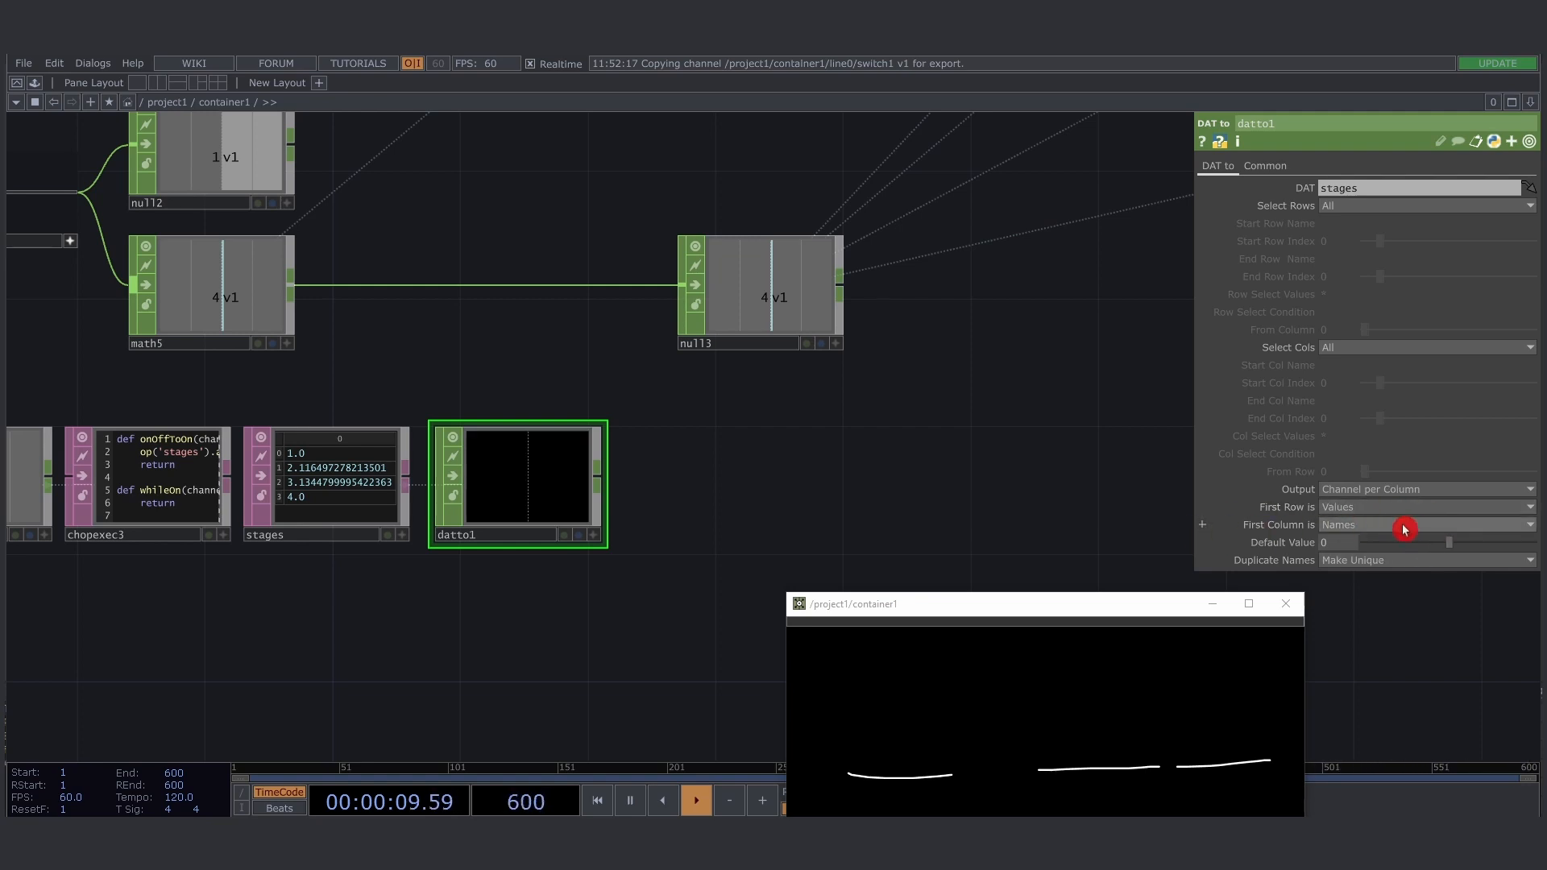
pyautogui.click(1406, 525)
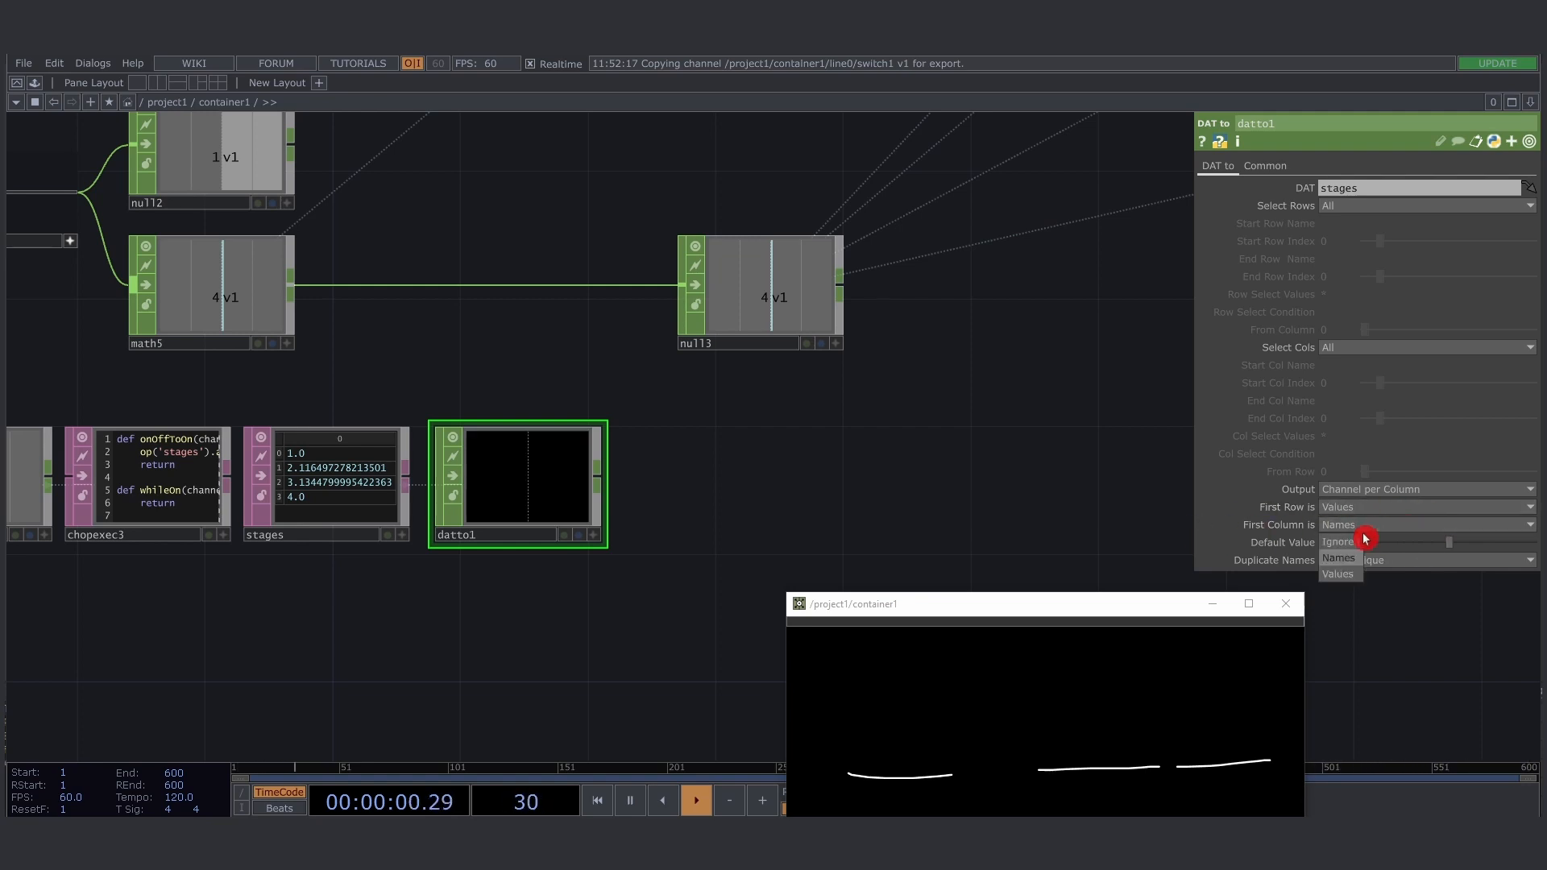
pyautogui.click(1351, 576)
# - Show the individual sample points on datto1's graph and compare them with the rows of the stages table
pyautogui.scroll(5, 776, 510)
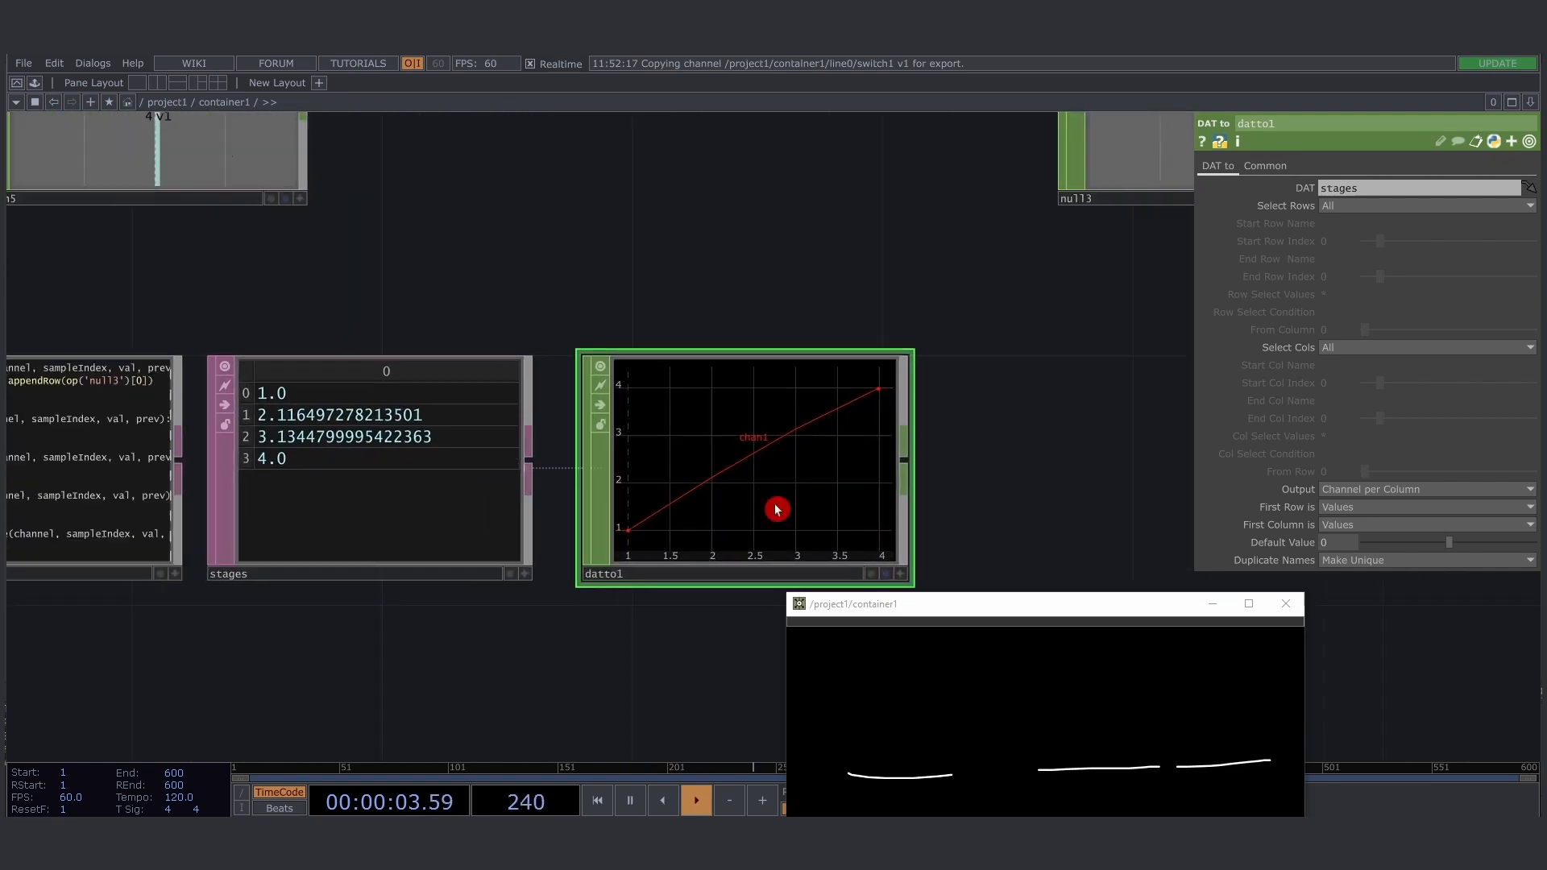
pyautogui.press('a')
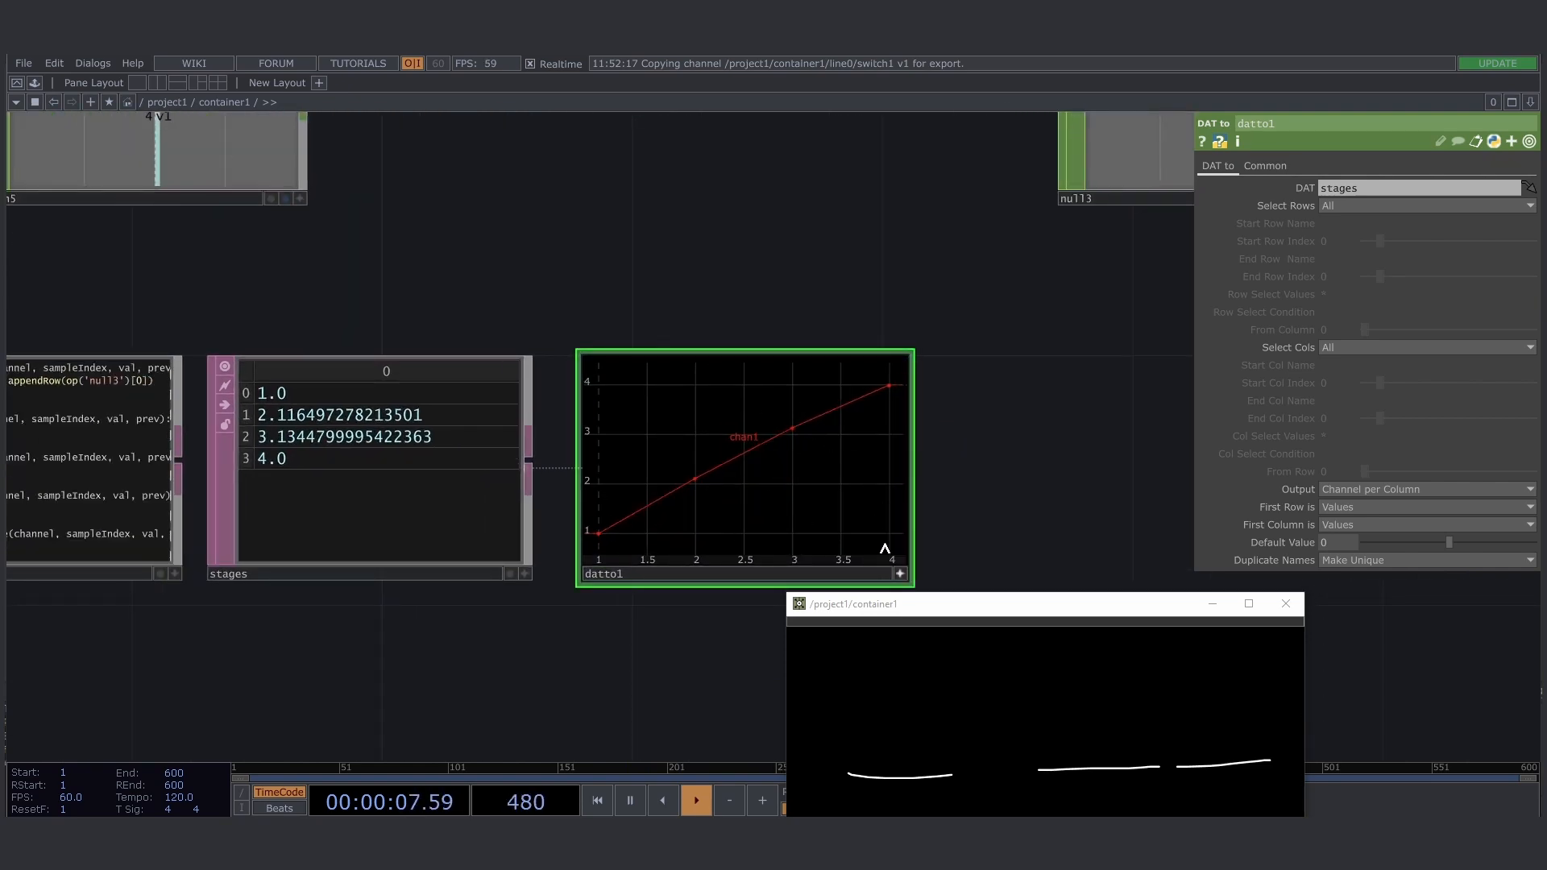
pyautogui.click(901, 570)
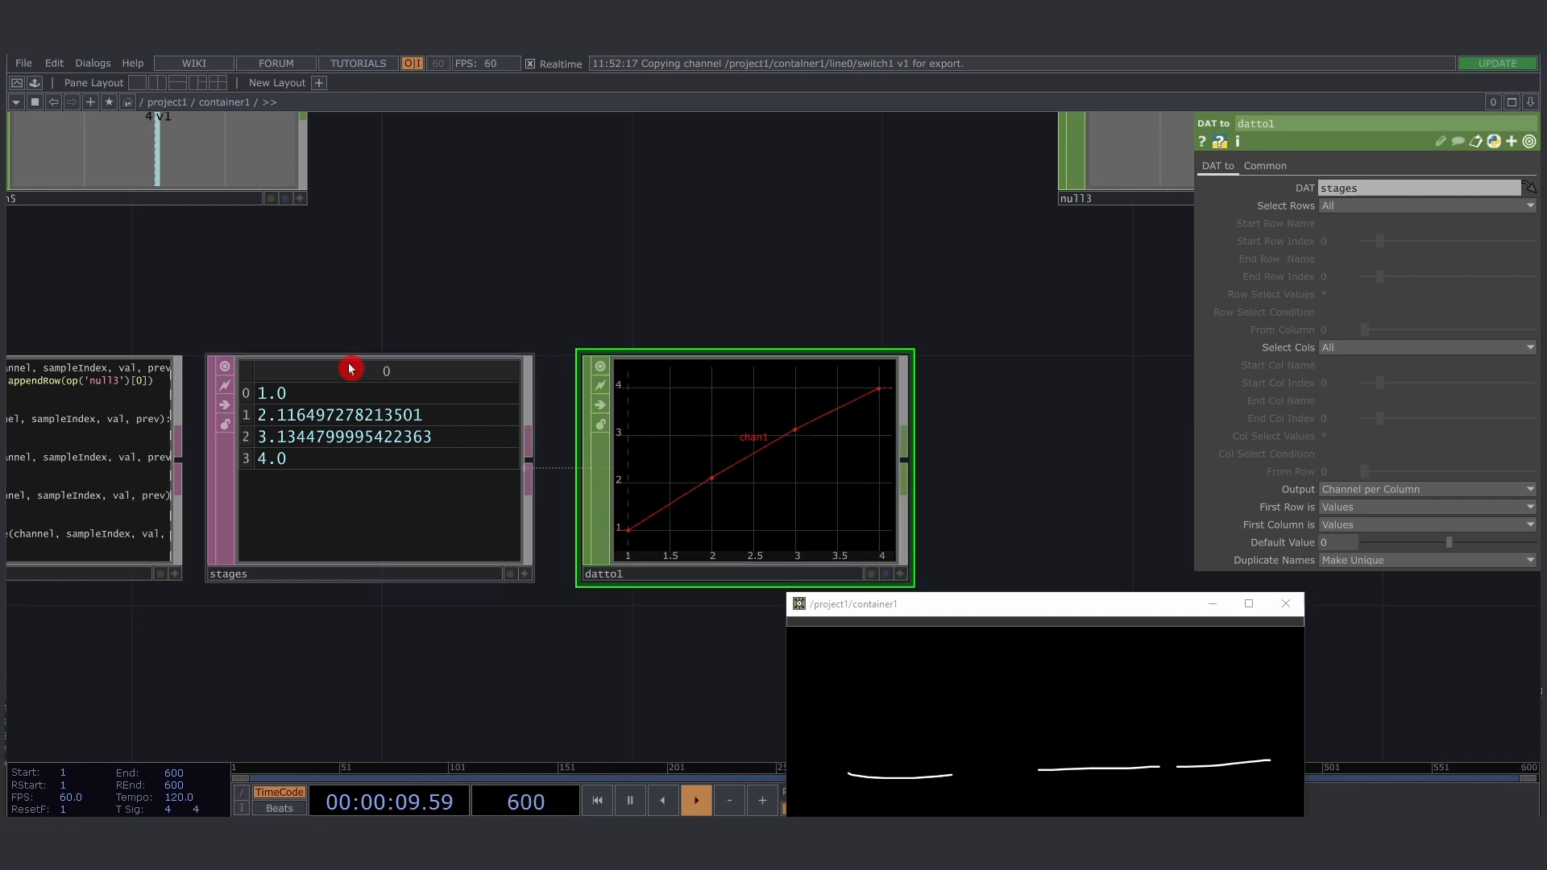
pyautogui.click(231, 476)
pyautogui.click(299, 414)
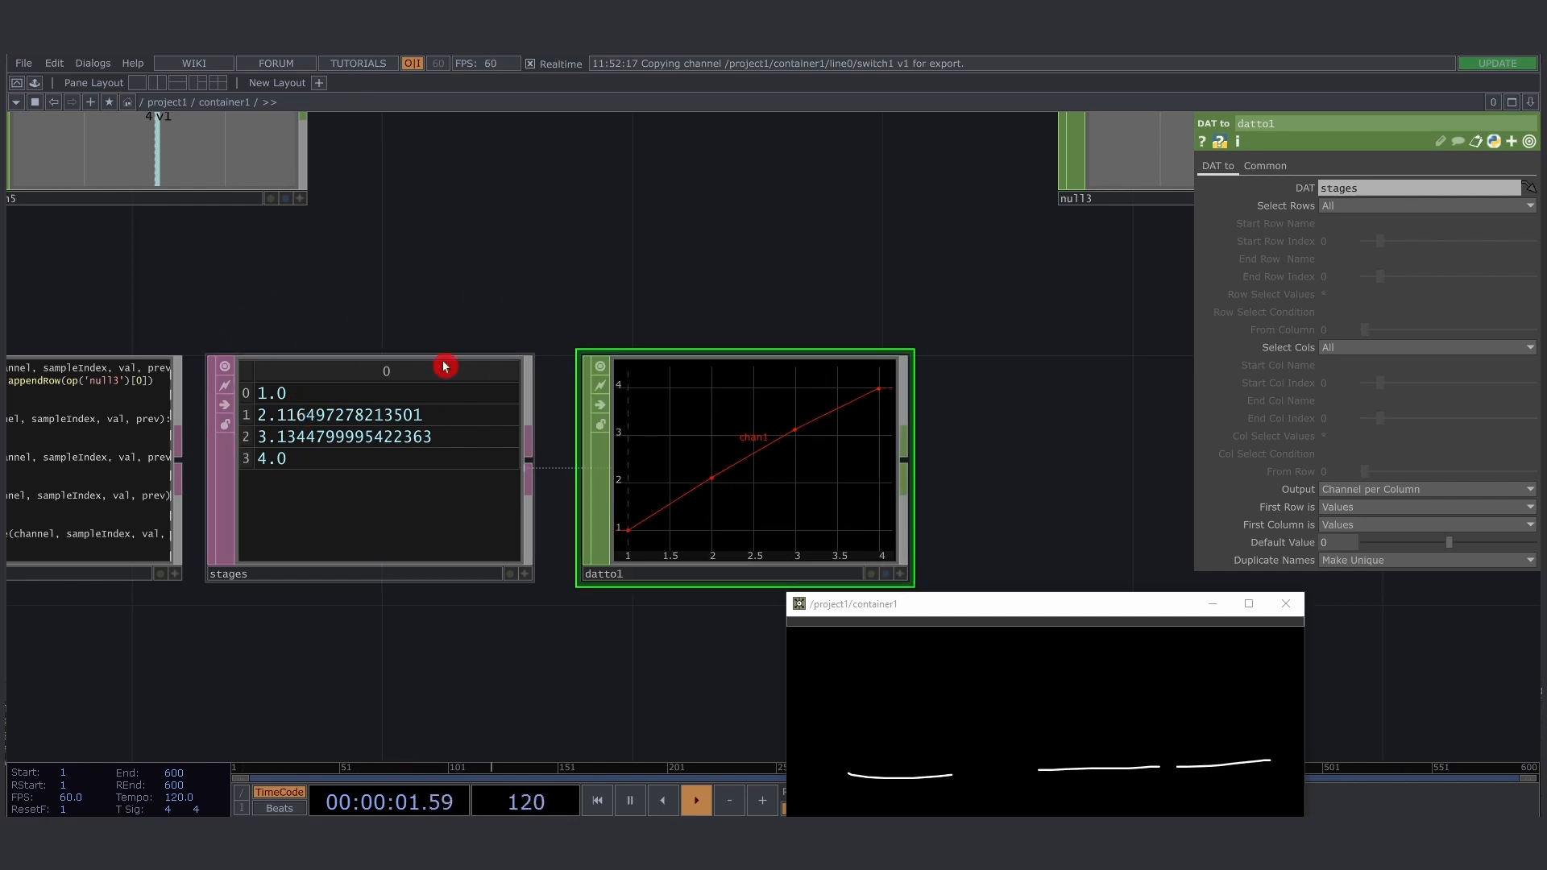
pyautogui.moveTo(961, 486); pyautogui.dragTo(879, 421)
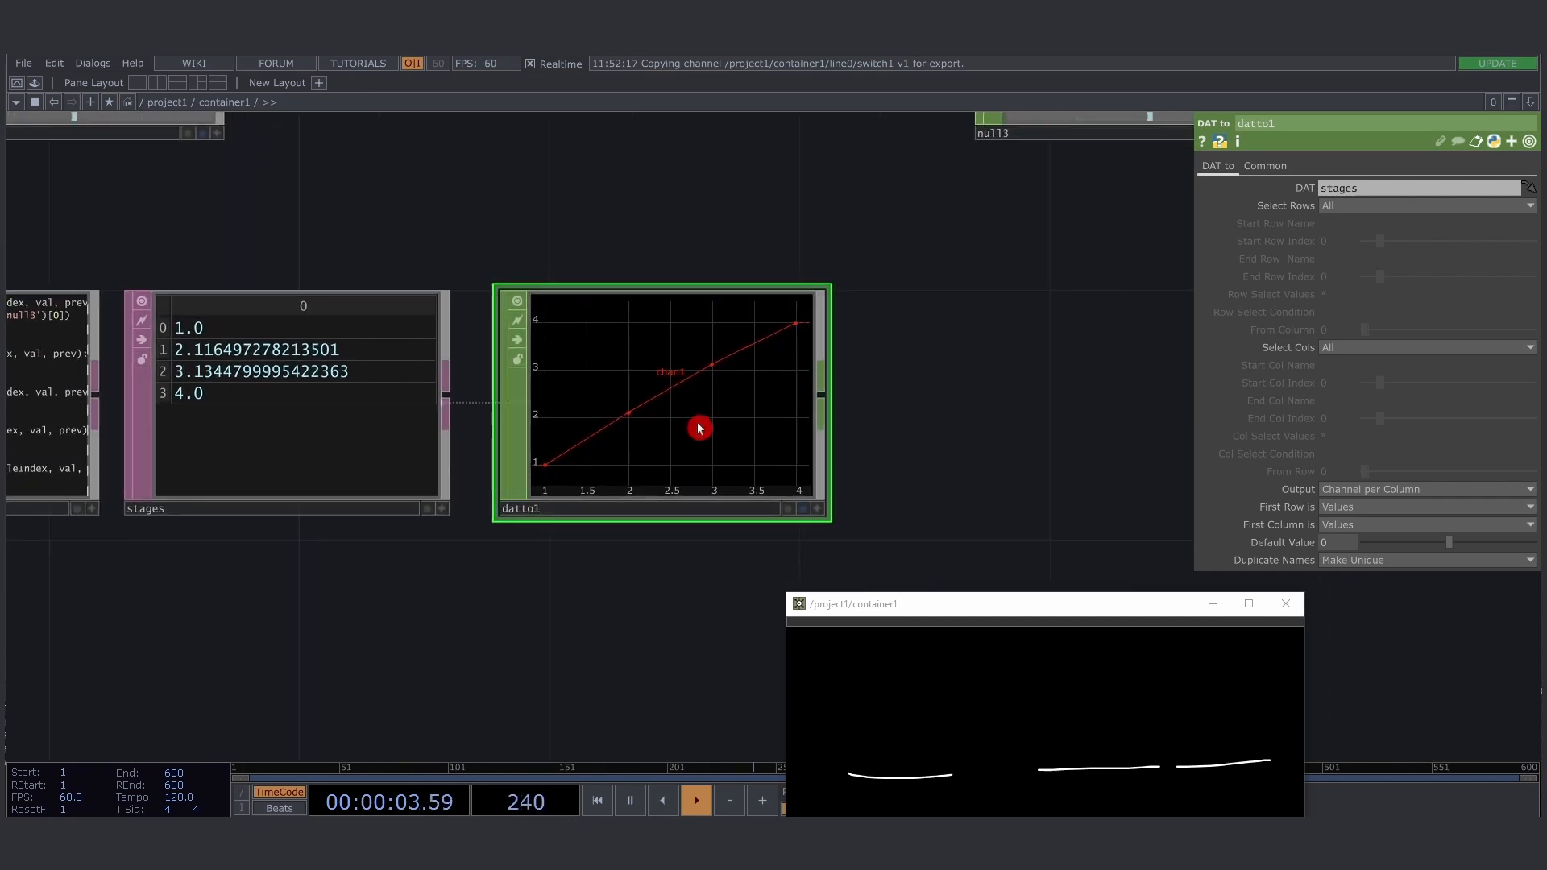
pyautogui.scroll(-5, 700, 428)
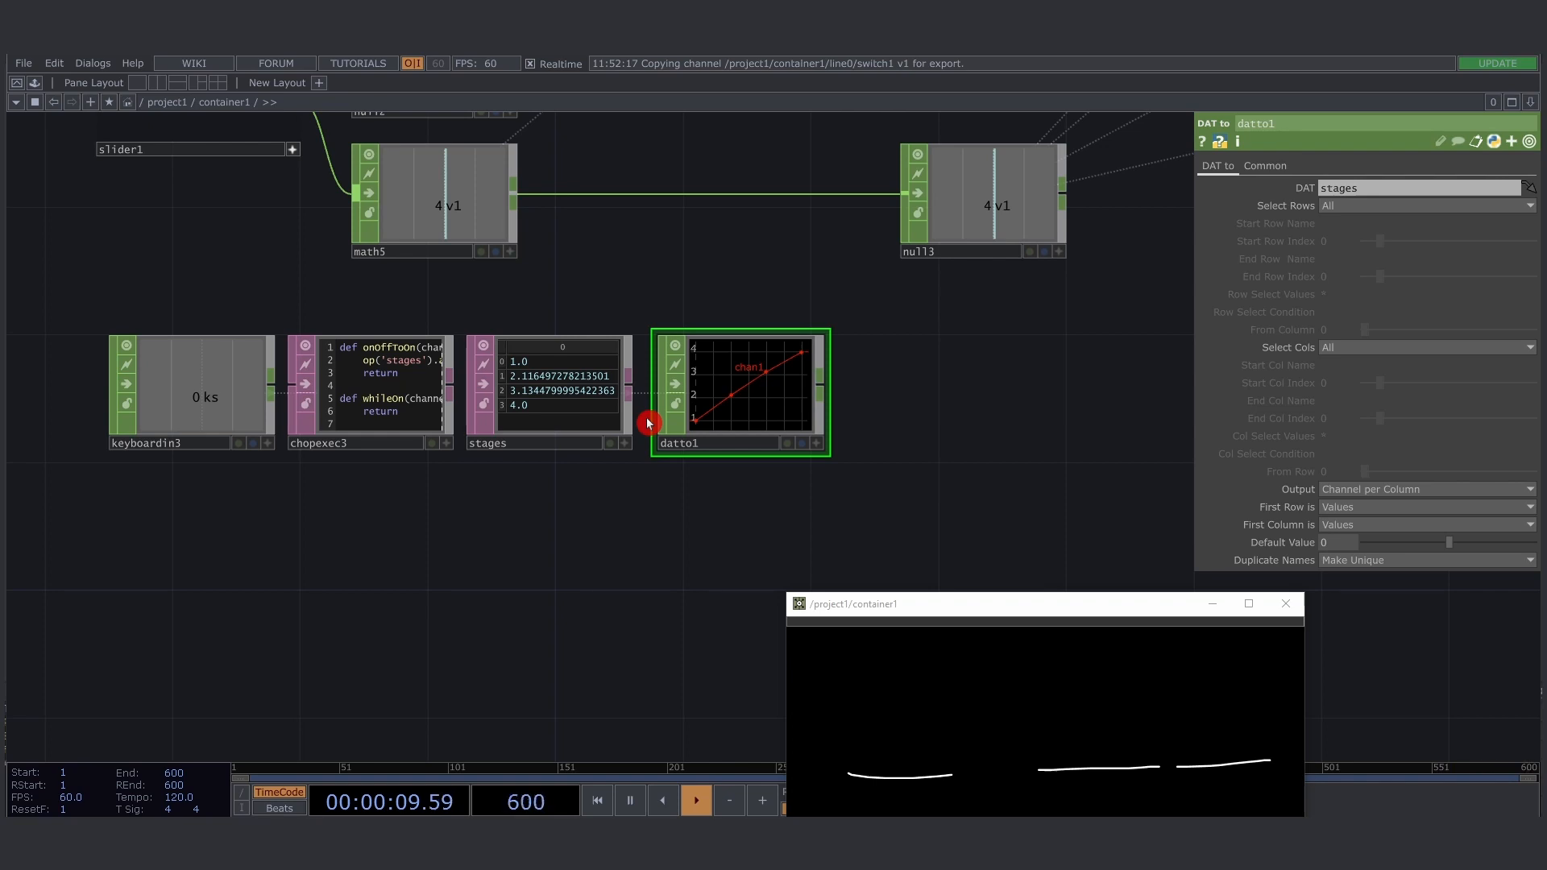
# - Move the container1 window out of the way and add a Lookup CHOP beside datto1
pyautogui.click(905, 504)
pyautogui.moveTo(894, 607); pyautogui.dragTo(974, 594)
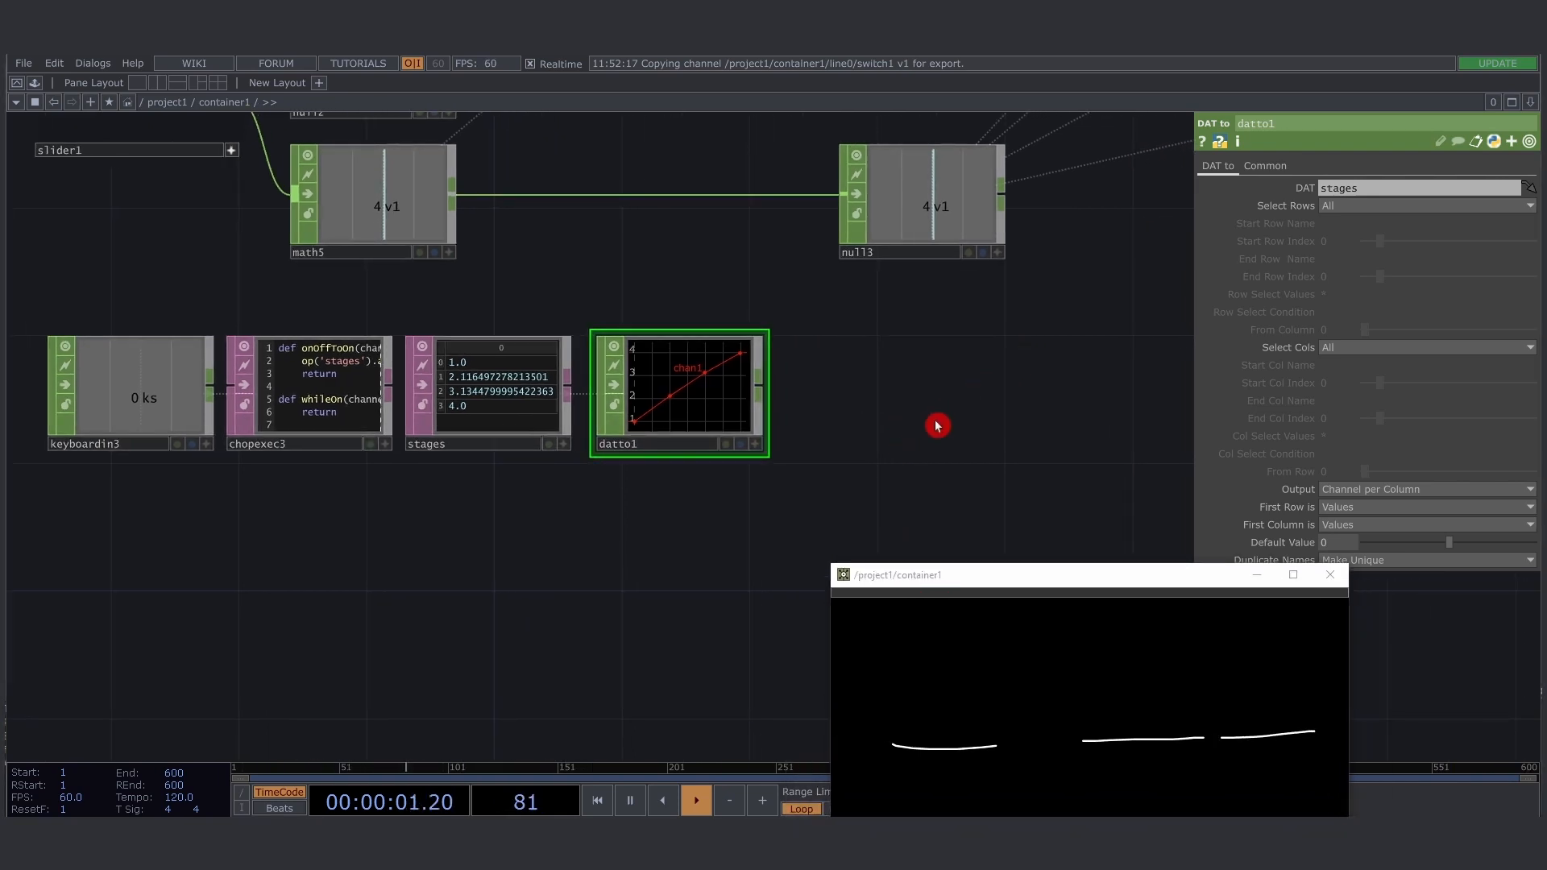
pyautogui.doubleClick(938, 425)
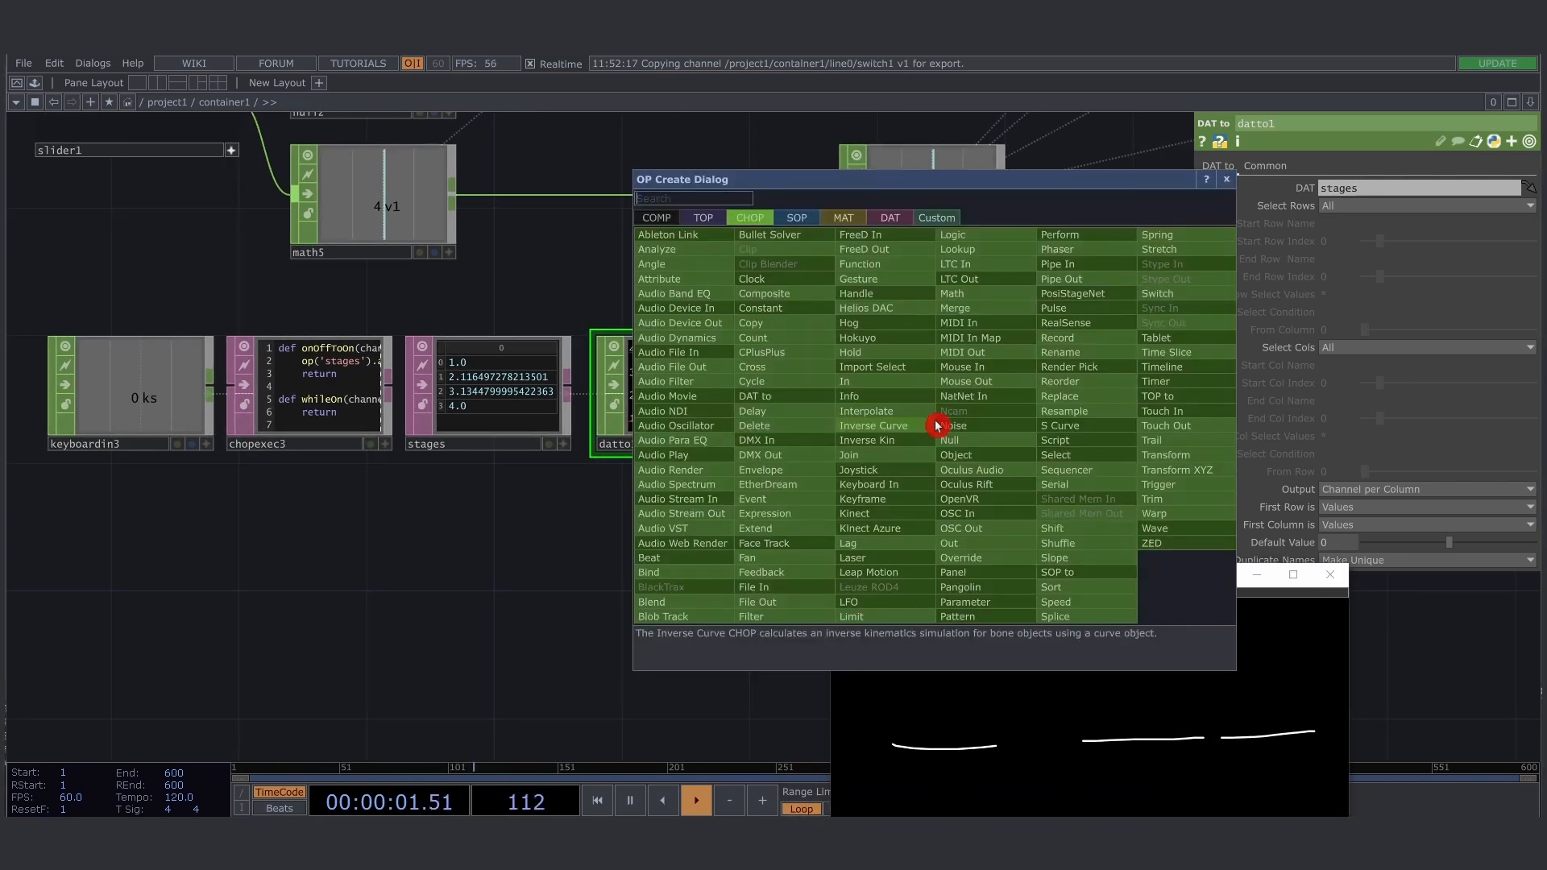
pyautogui.write('look')
pyautogui.press('Return')
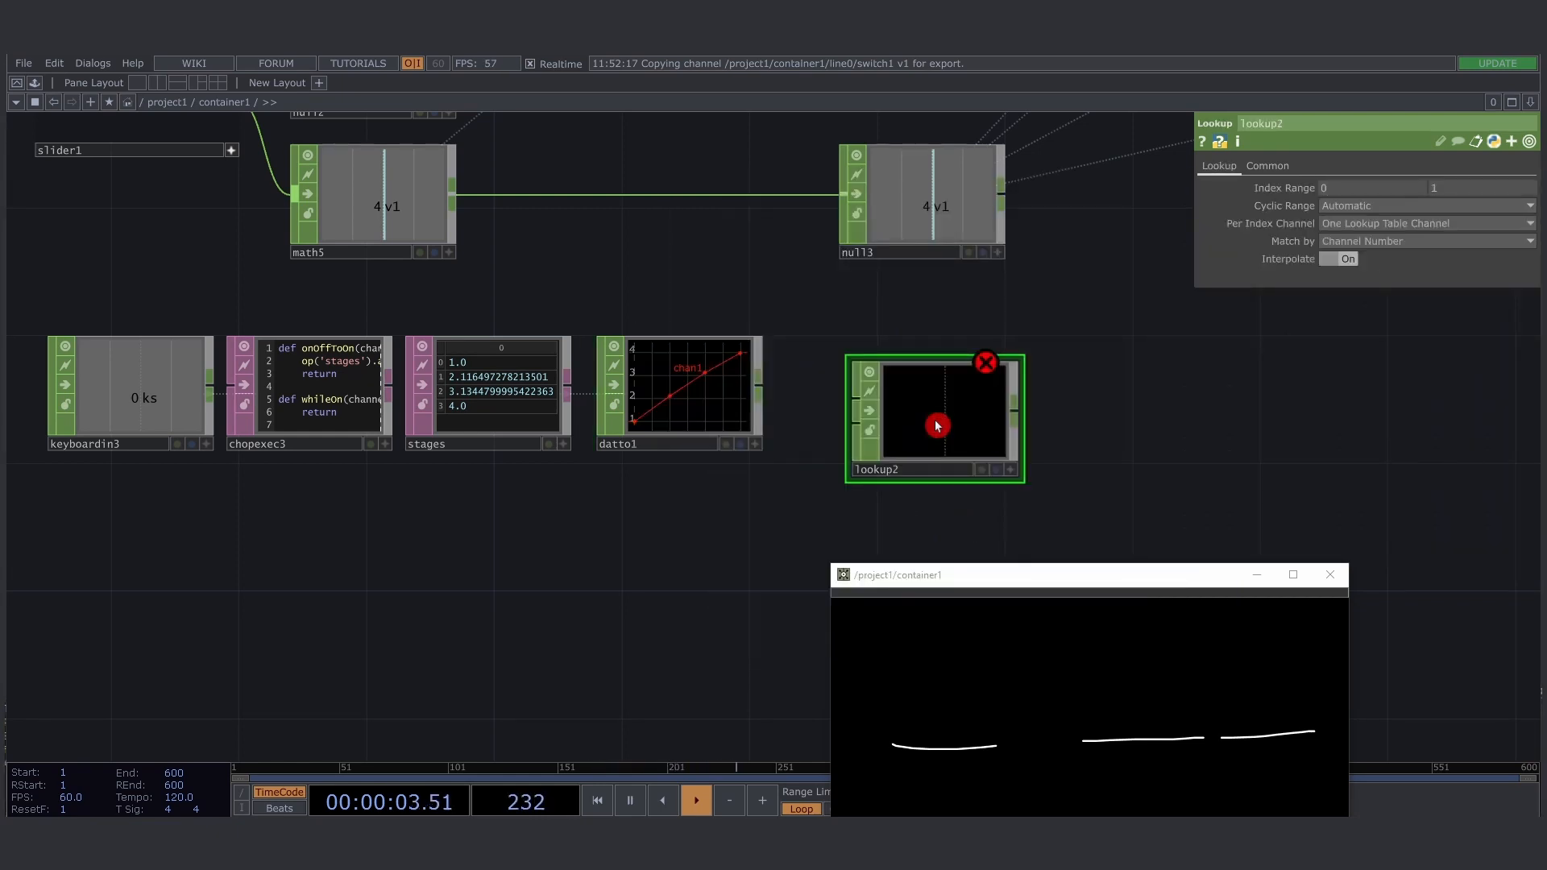
pyautogui.click(938, 426)
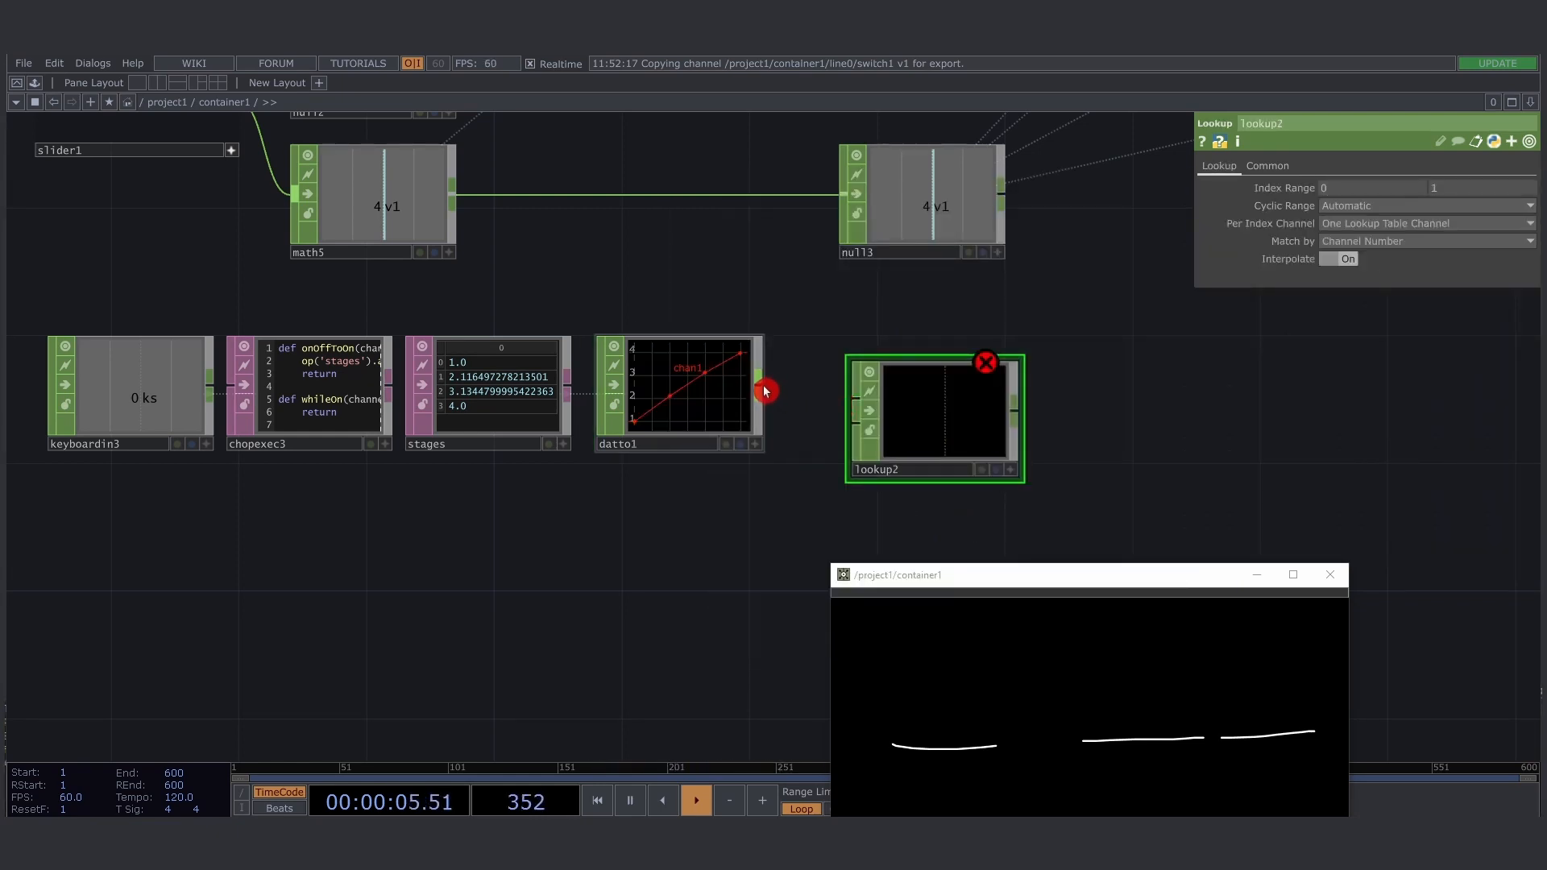
# - Connect datto1's output to the Lookup Table input of lookup2
pyautogui.moveTo(759, 390); pyautogui.dragTo(859, 440)
pyautogui.moveTo(762, 393); pyautogui.dragTo(848, 406)
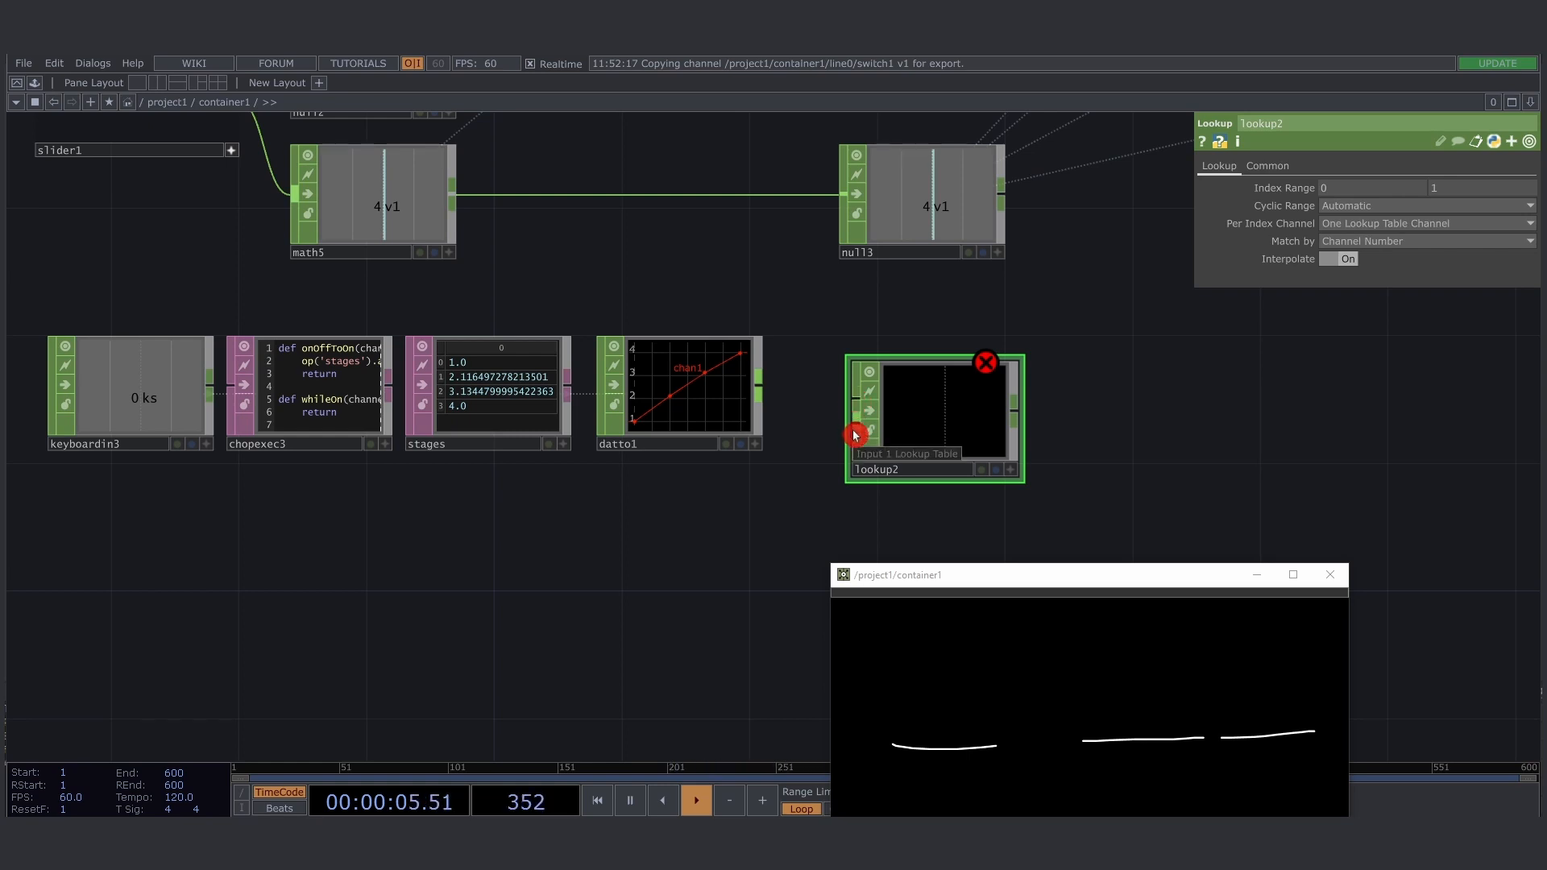
pyautogui.moveTo(855, 435); pyautogui.dragTo(768, 393)
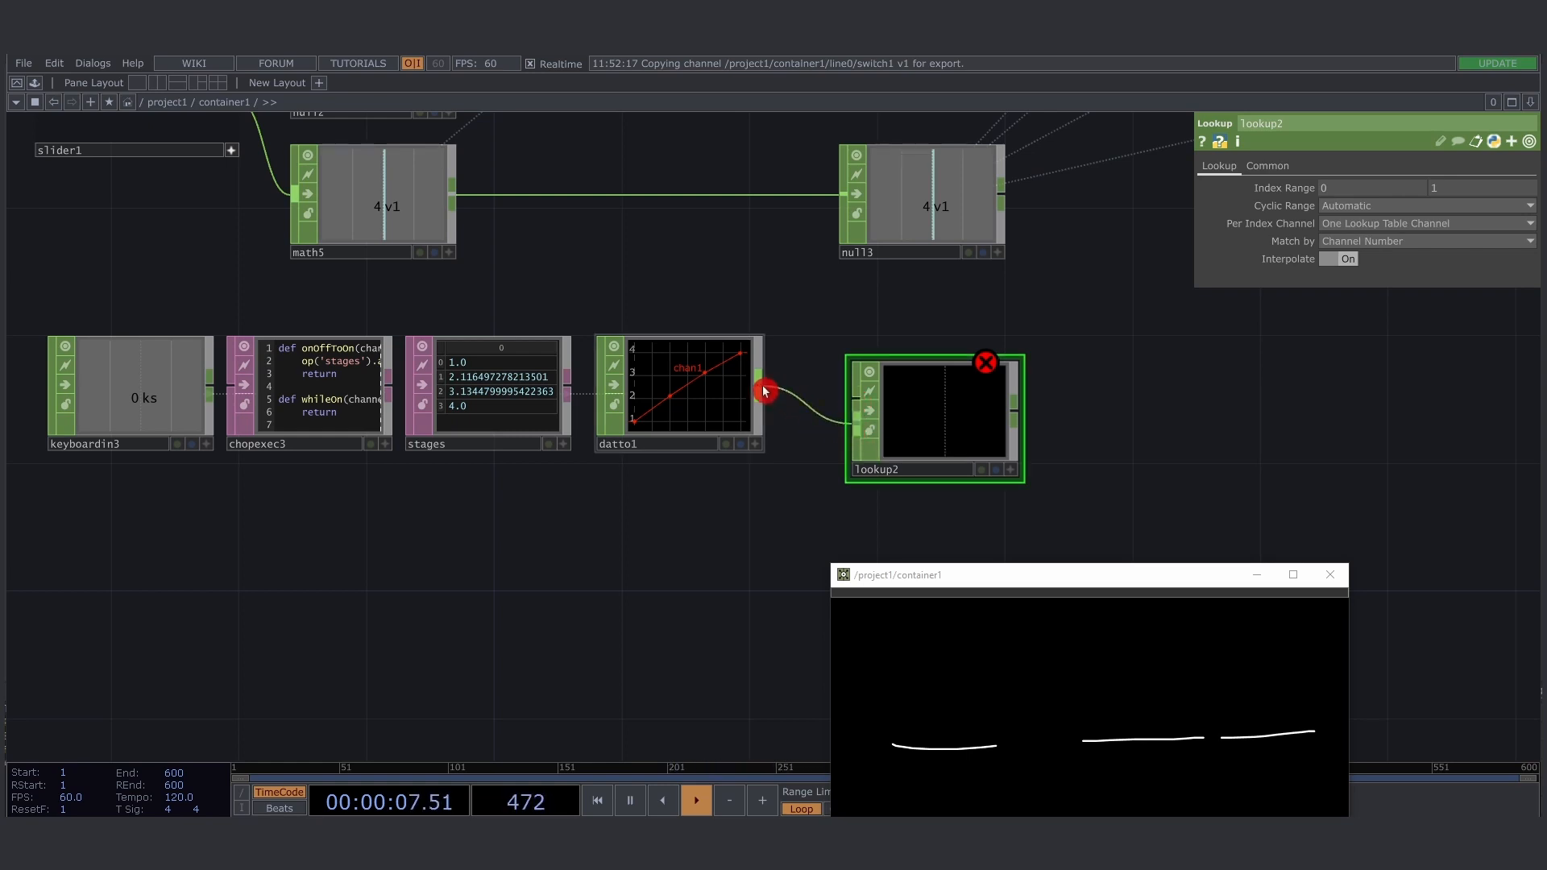
pyautogui.click(765, 392)
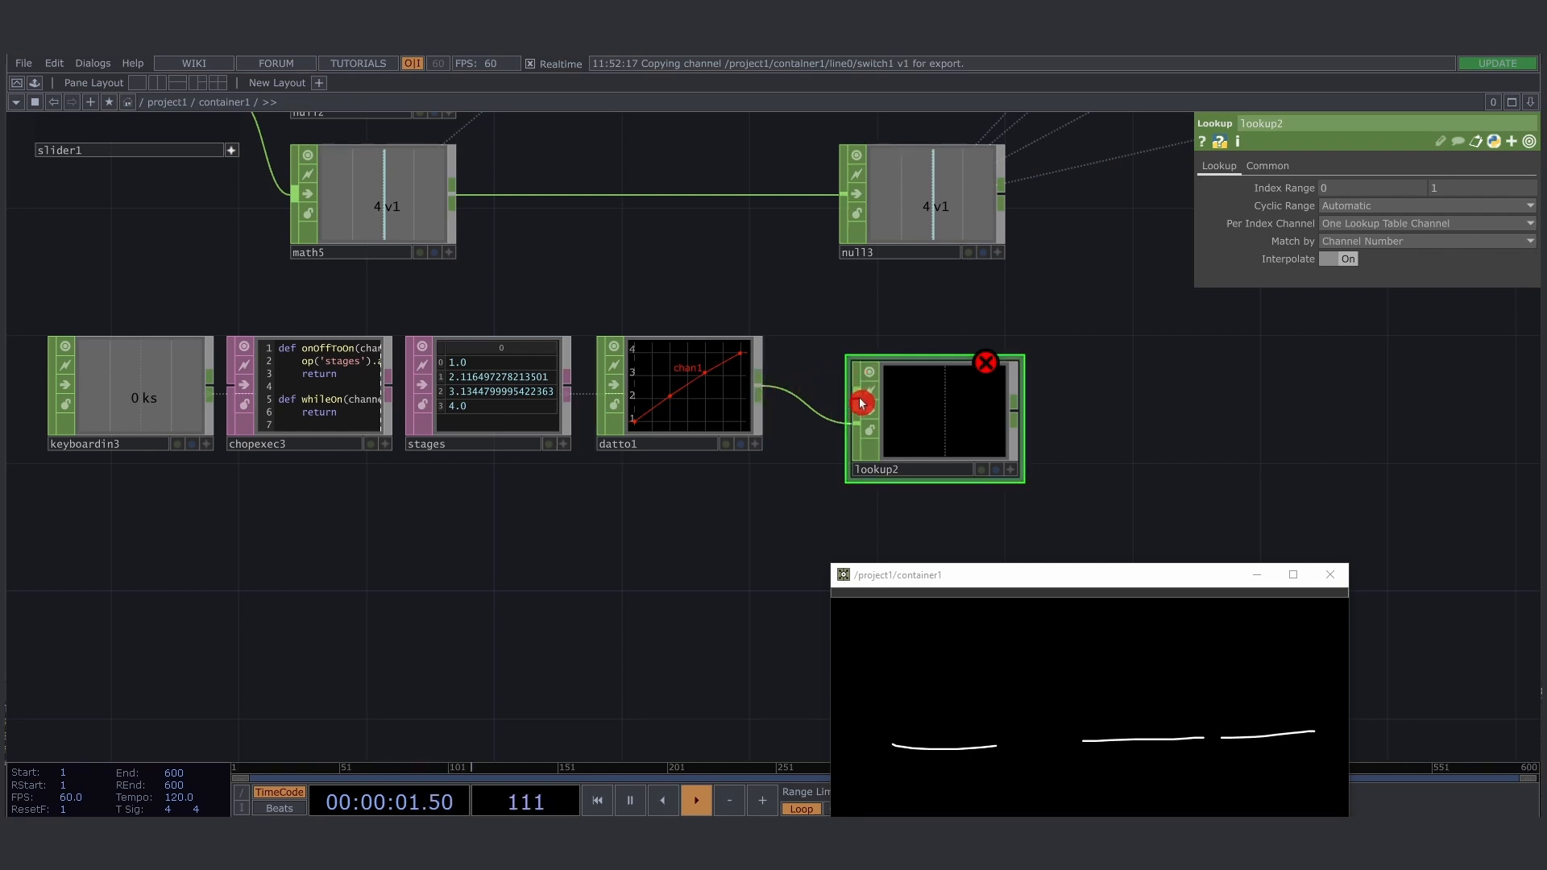
# - Duplicate keyboardin3 below itself and set the copy's Keys to 4 6 and its Modifier Keys to Ignore
pyautogui.moveTo(708, 528); pyautogui.dragTo(773, 452)
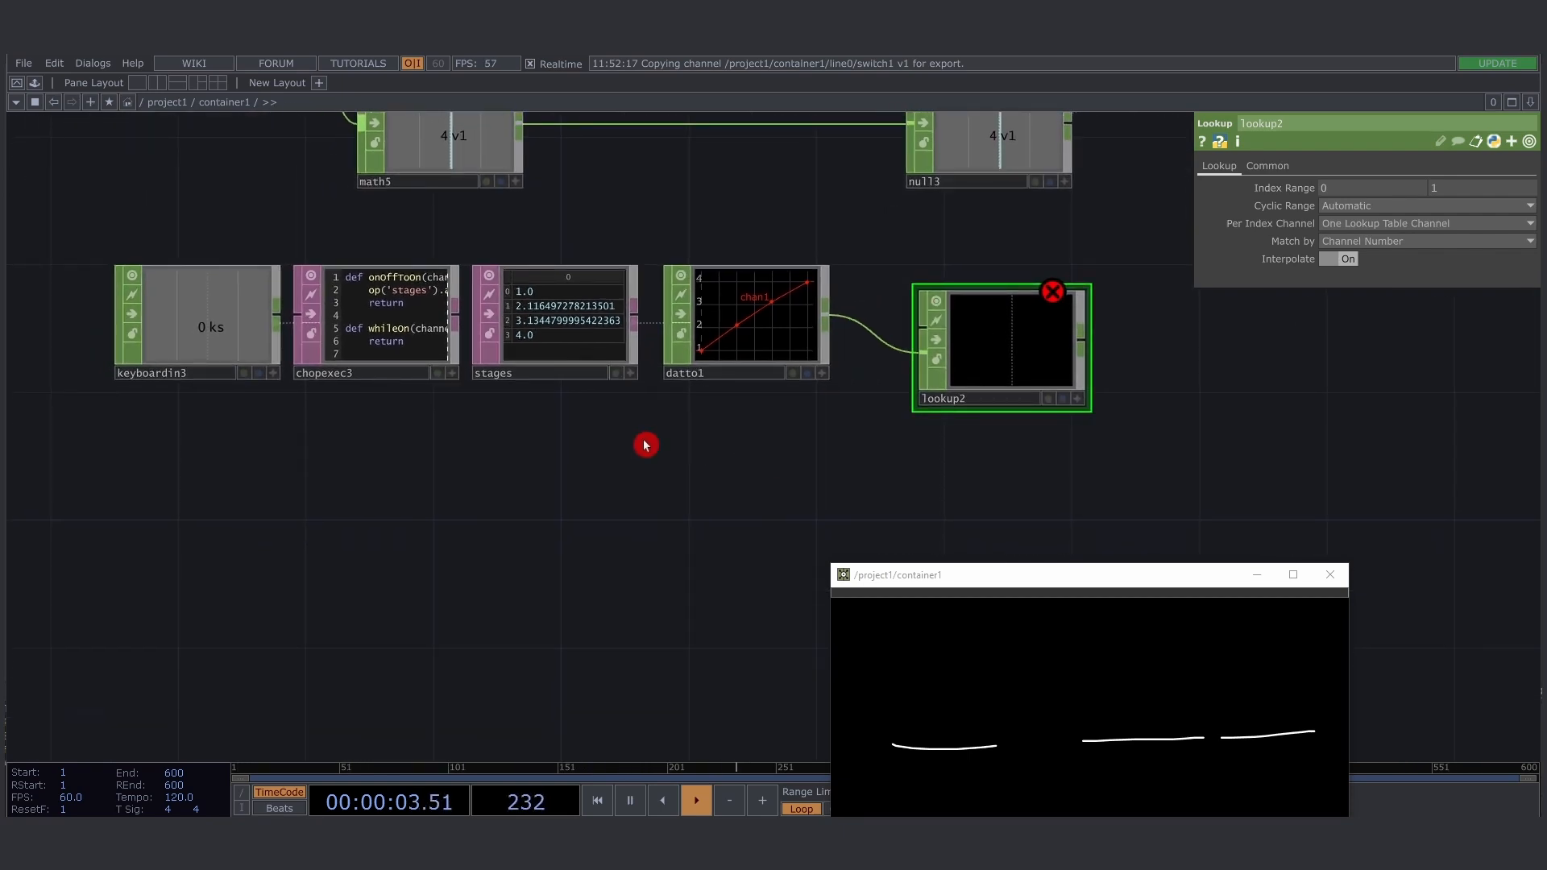
pyautogui.click(183, 335)
pyautogui.hotkey('ctrl', 'c')
pyautogui.hotkey('ctrl', 'v')
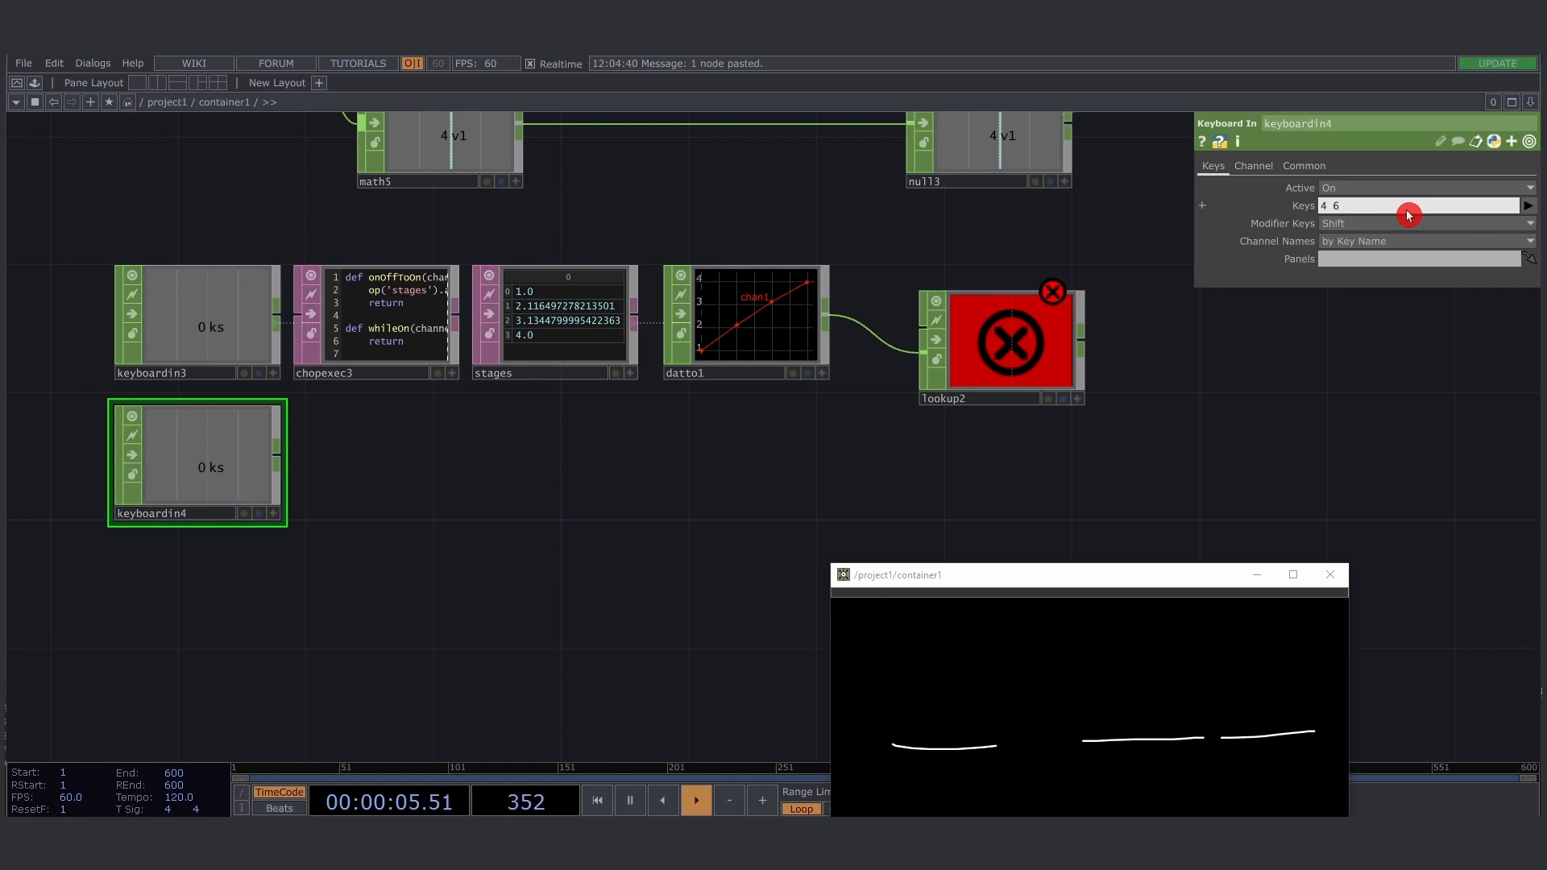
pyautogui.click(1378, 225)
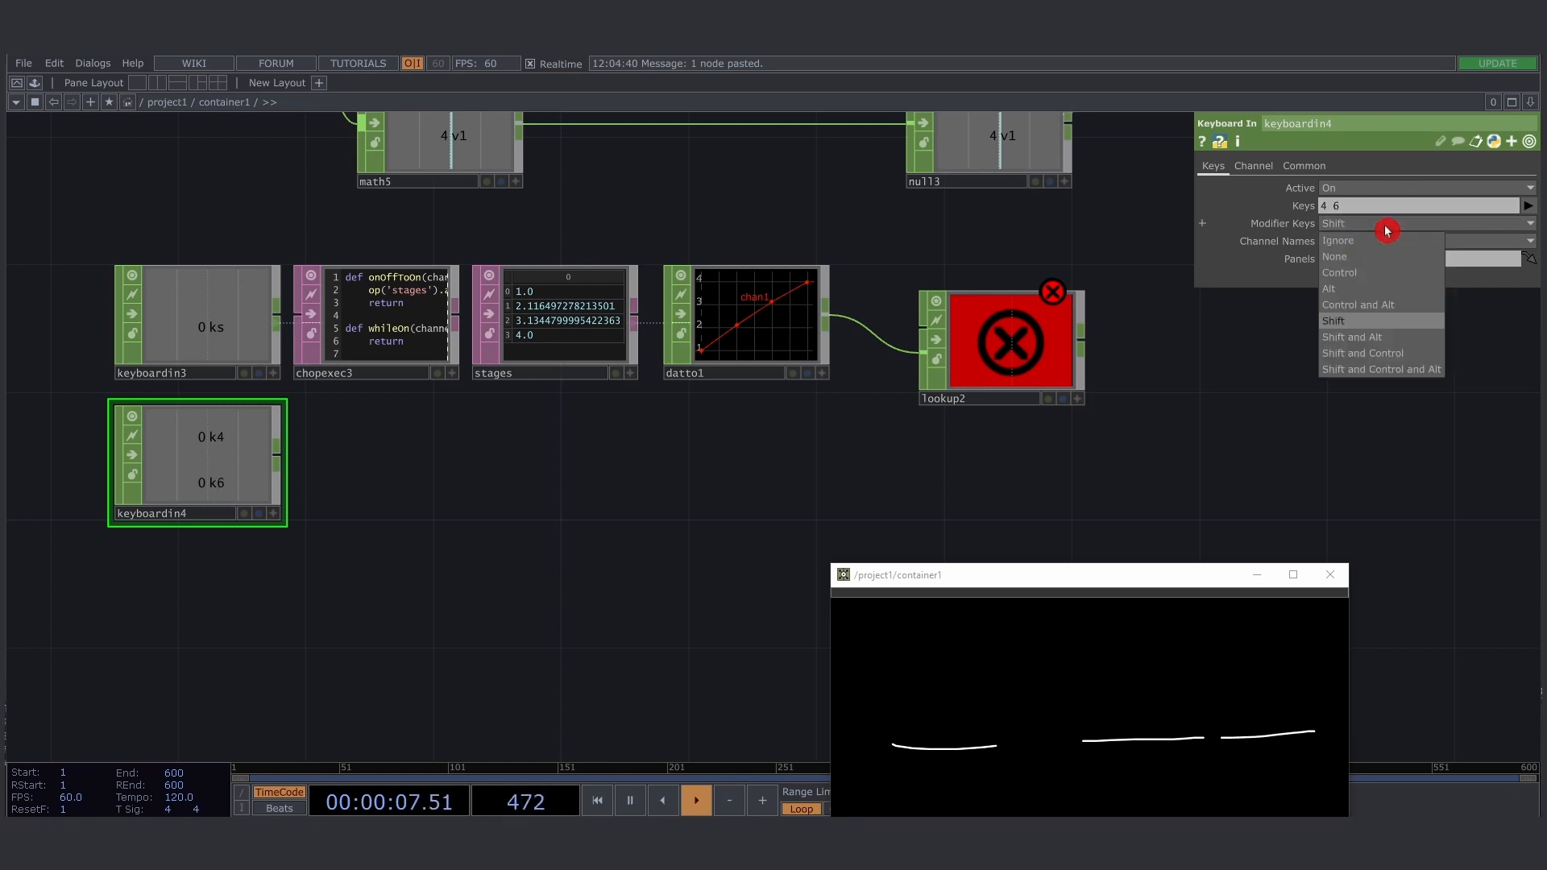
pyautogui.click(1380, 241)
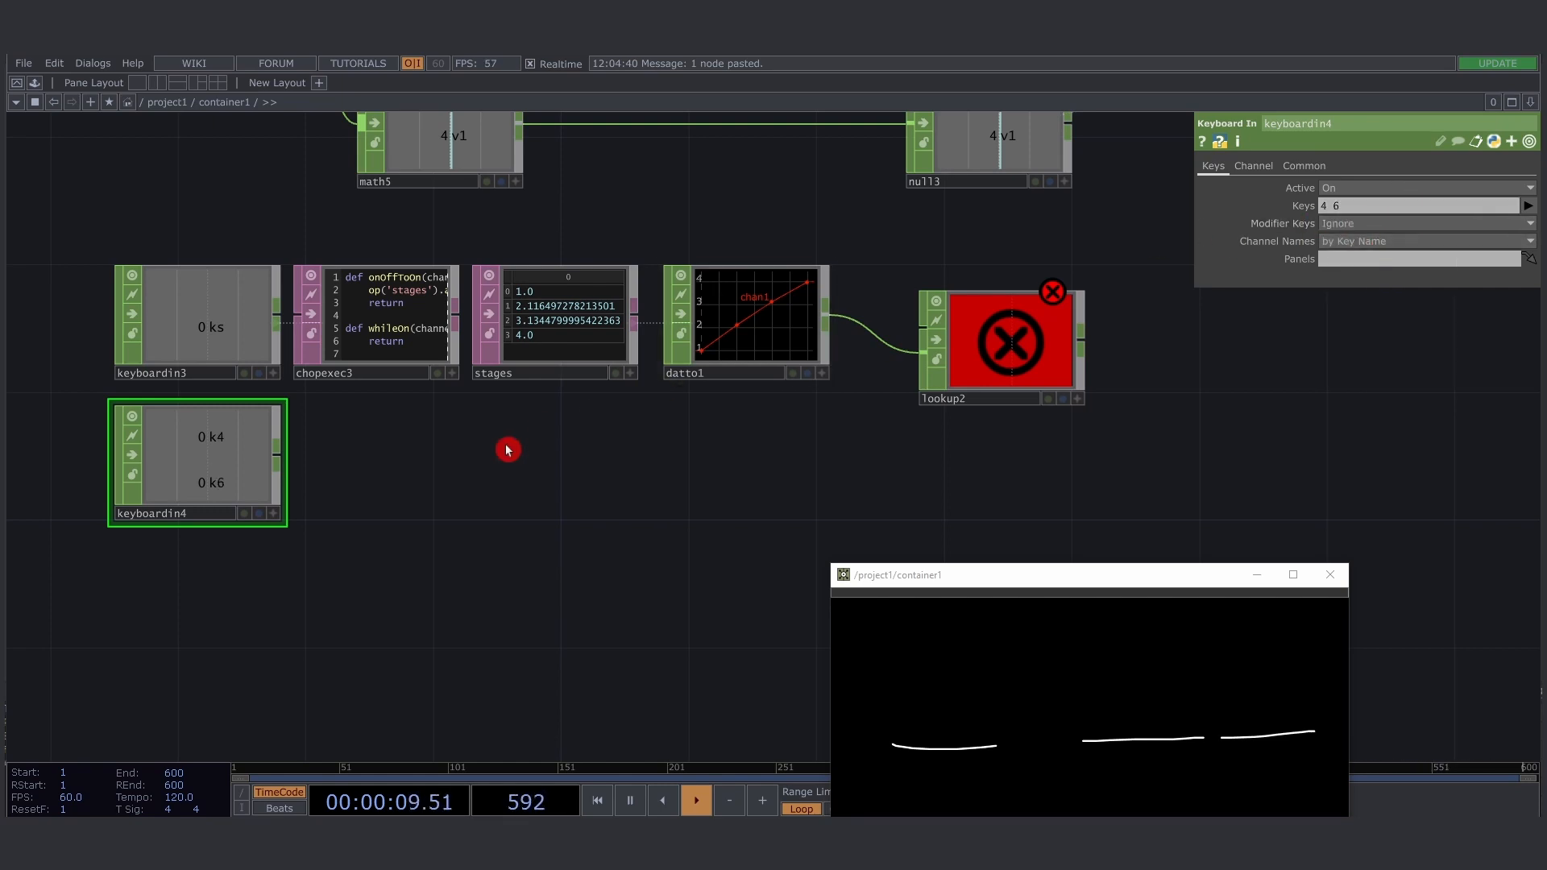
# - Test the 4 and 6 keys on keyboardin4 and check lookup2's unconnected index input
pyautogui.press('4')
pyautogui.press('6')
pyautogui.press('4')
pyautogui.press('6')
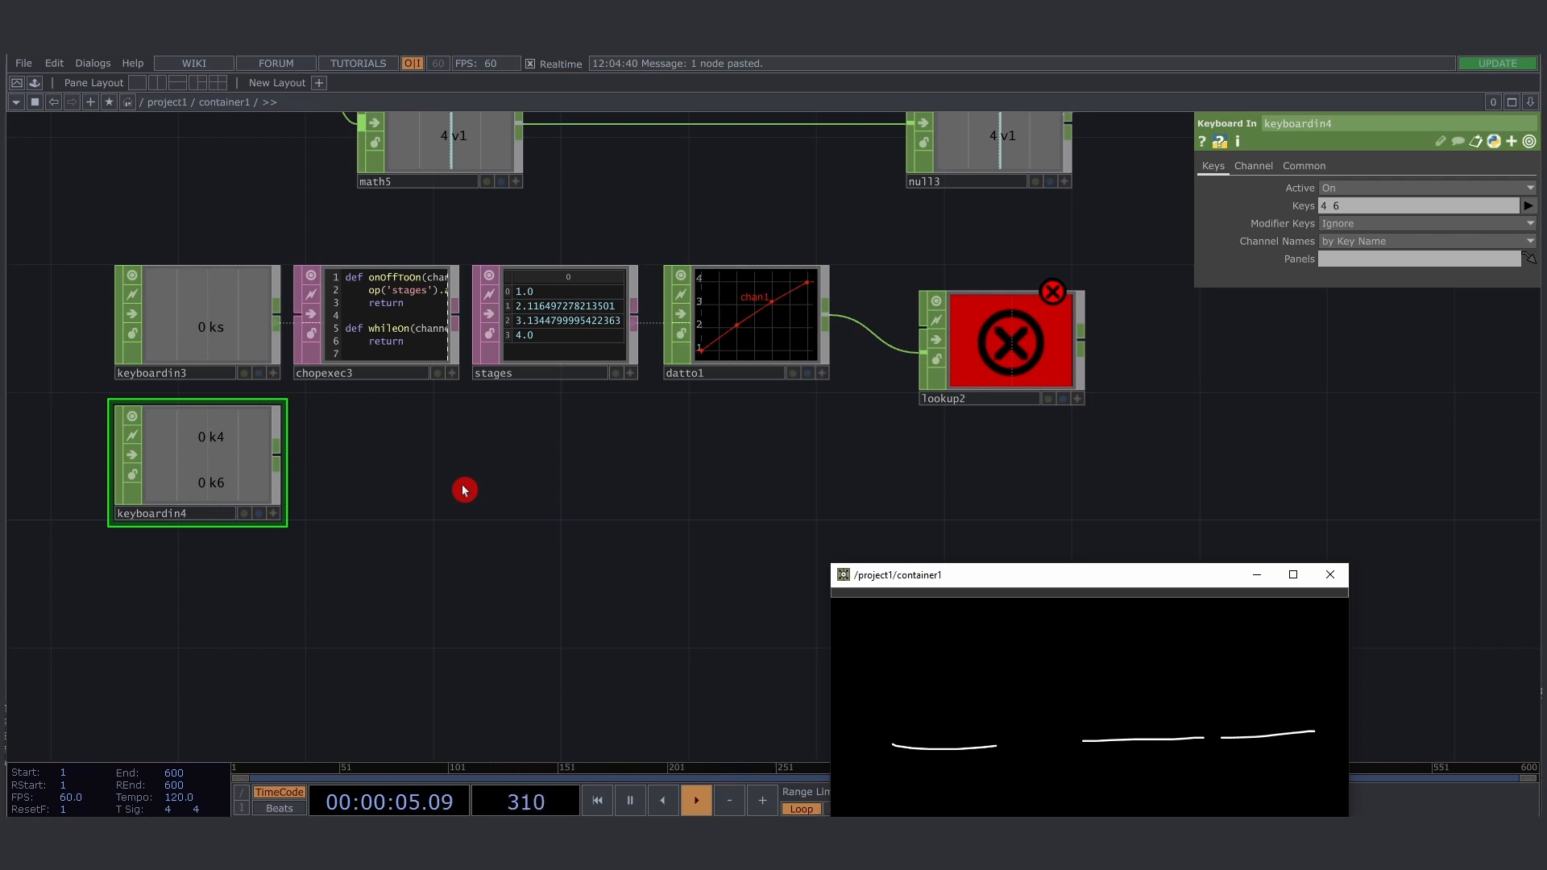
pyautogui.click(924, 334)
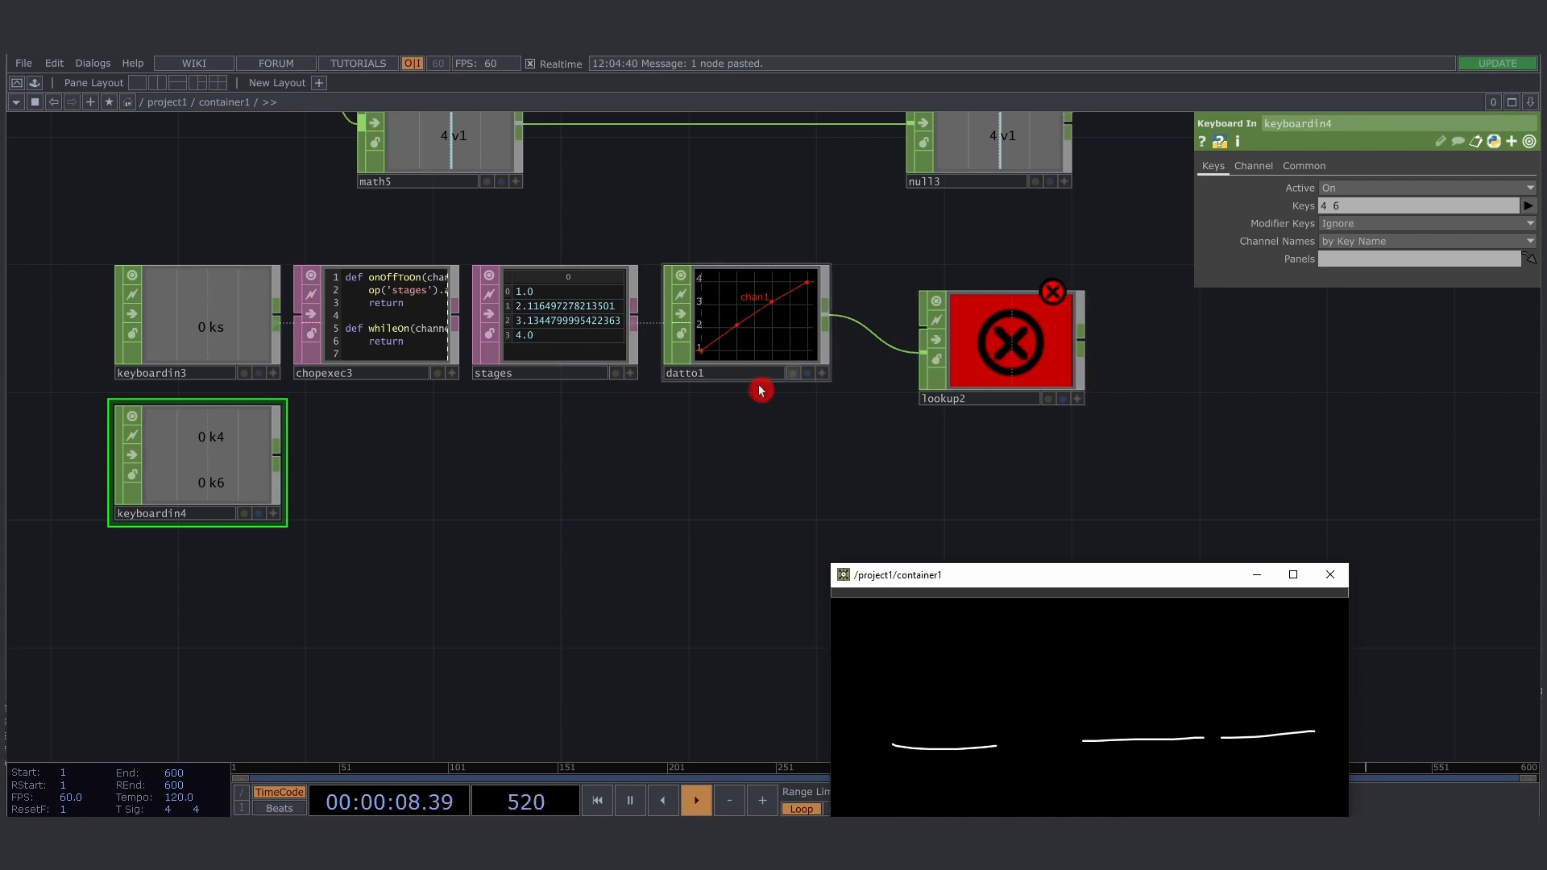
# - Add a Constant CHOP directly below the stages table, in line with keyboardin4
pyautogui.click(546, 482)
pyautogui.write('con')
pyautogui.press('Return')
pyautogui.click(546, 485)
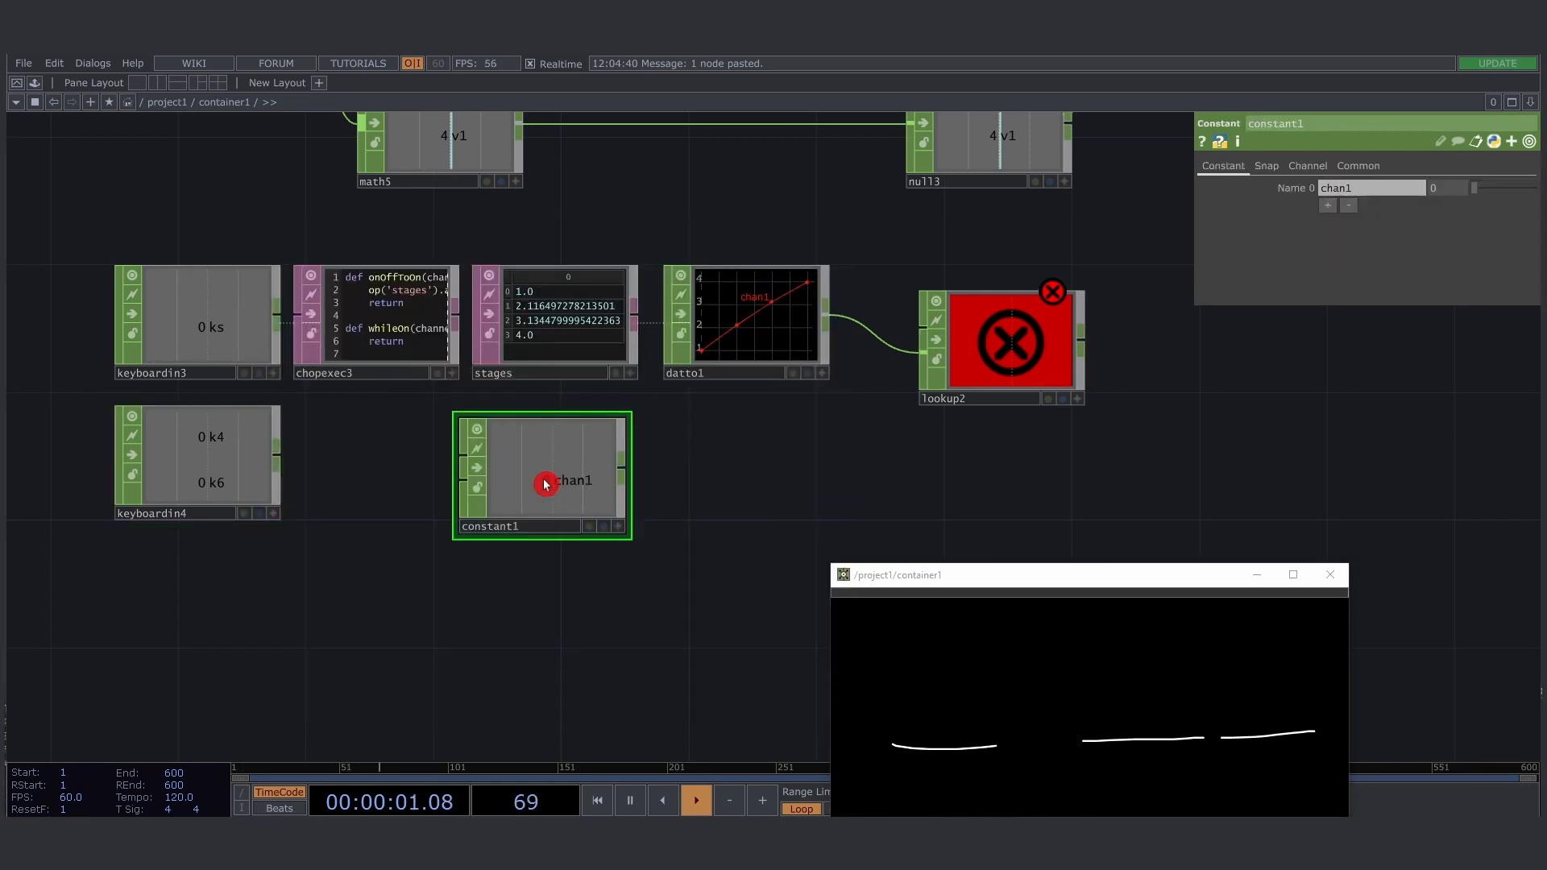
pyautogui.moveTo(545, 485); pyautogui.dragTo(540, 466)
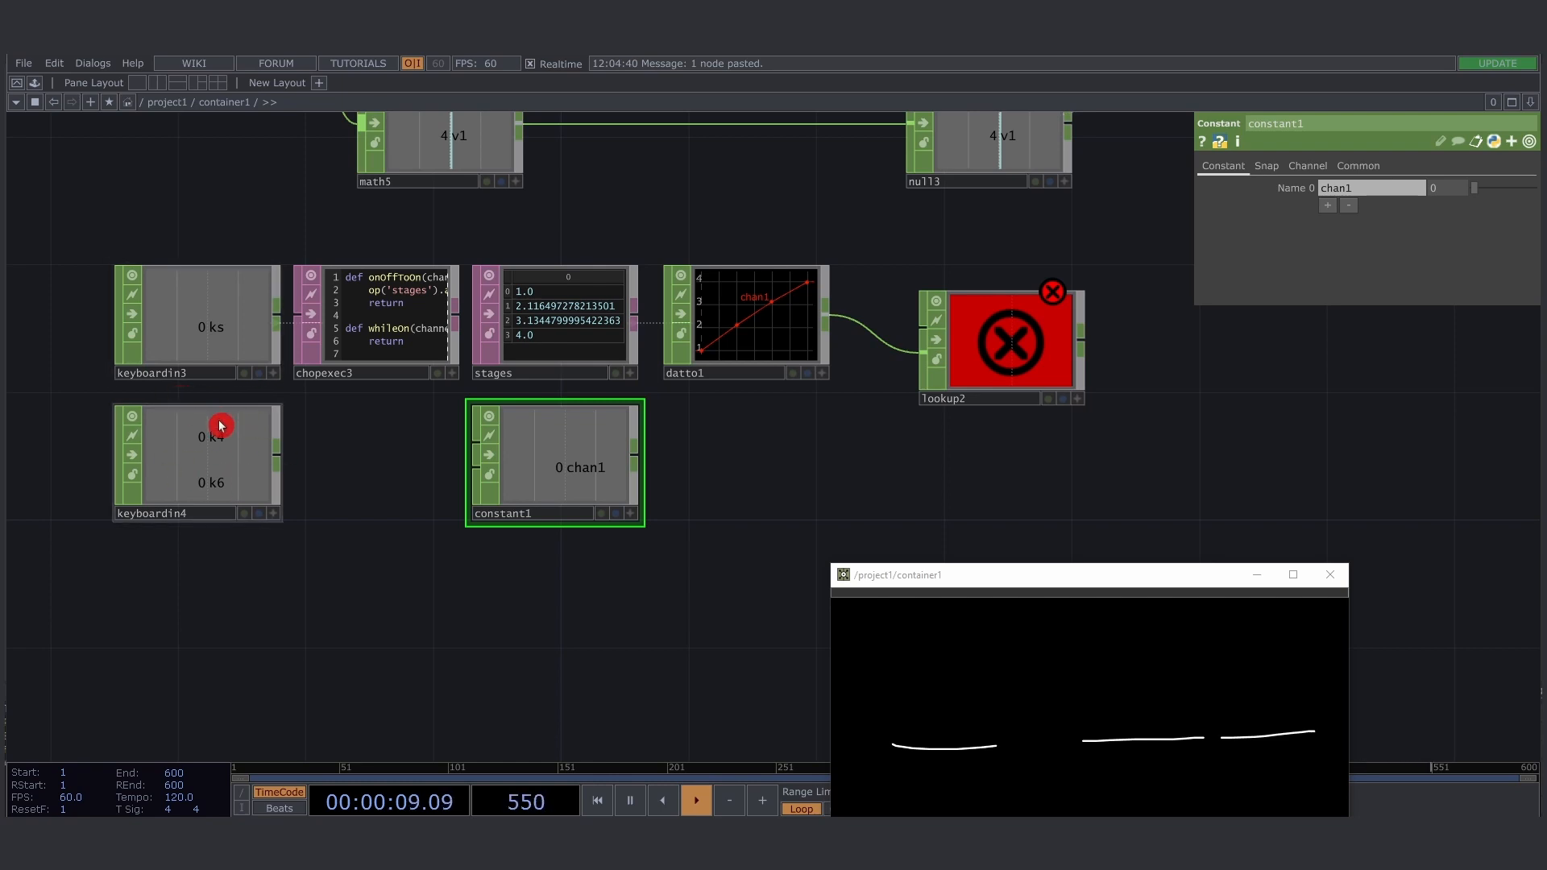
# - Rename the Constant CHOP as stage and name its channel stage as well
pyautogui.doubleClick(567, 522)
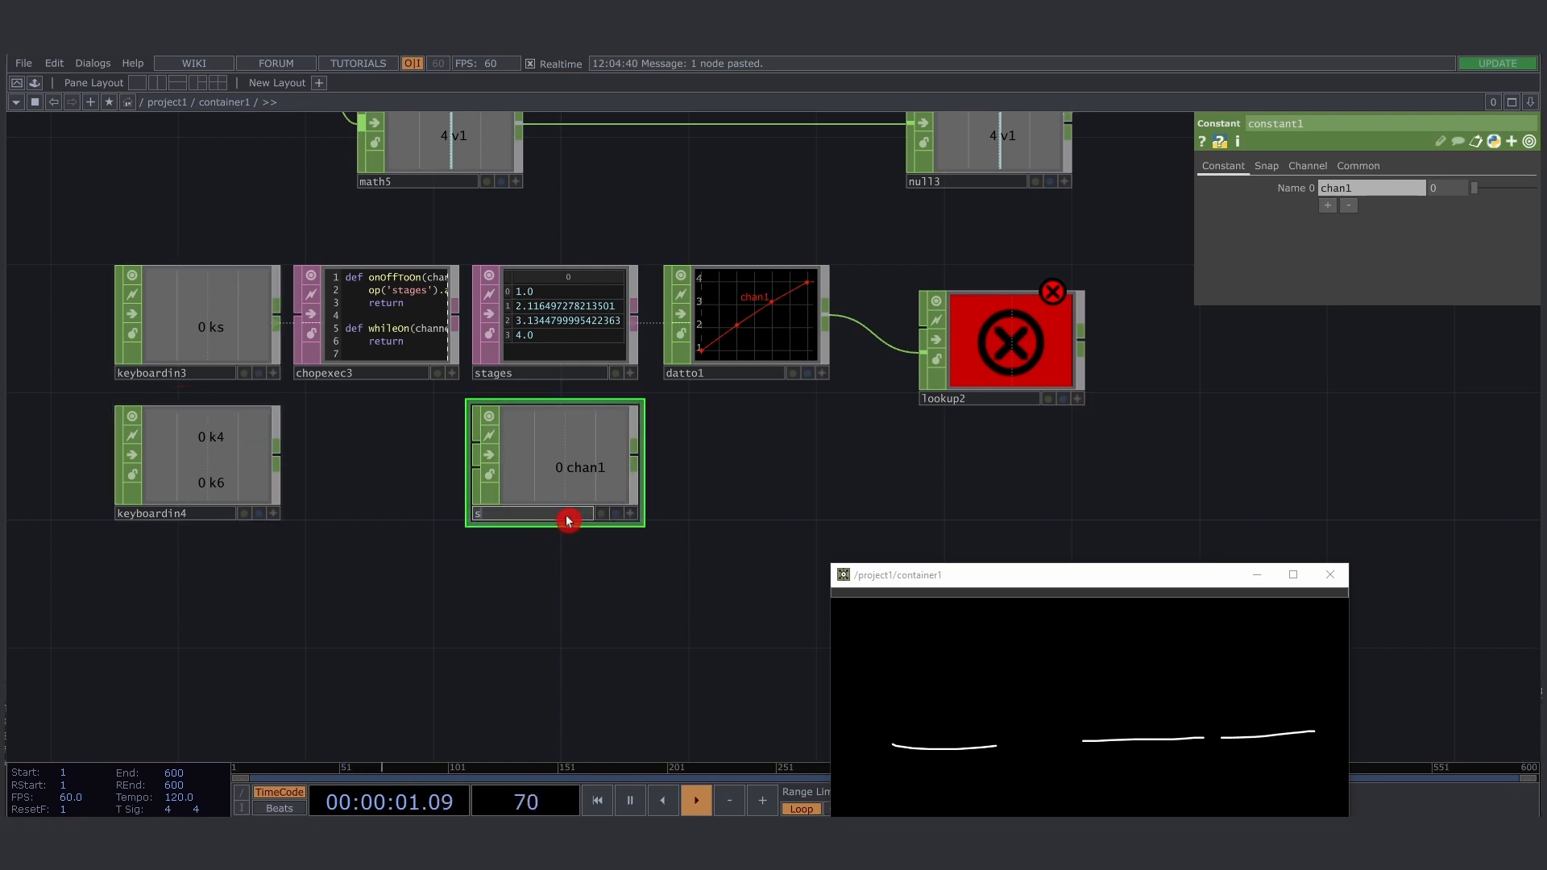
pyautogui.write('stage')
pyautogui.press('Return')
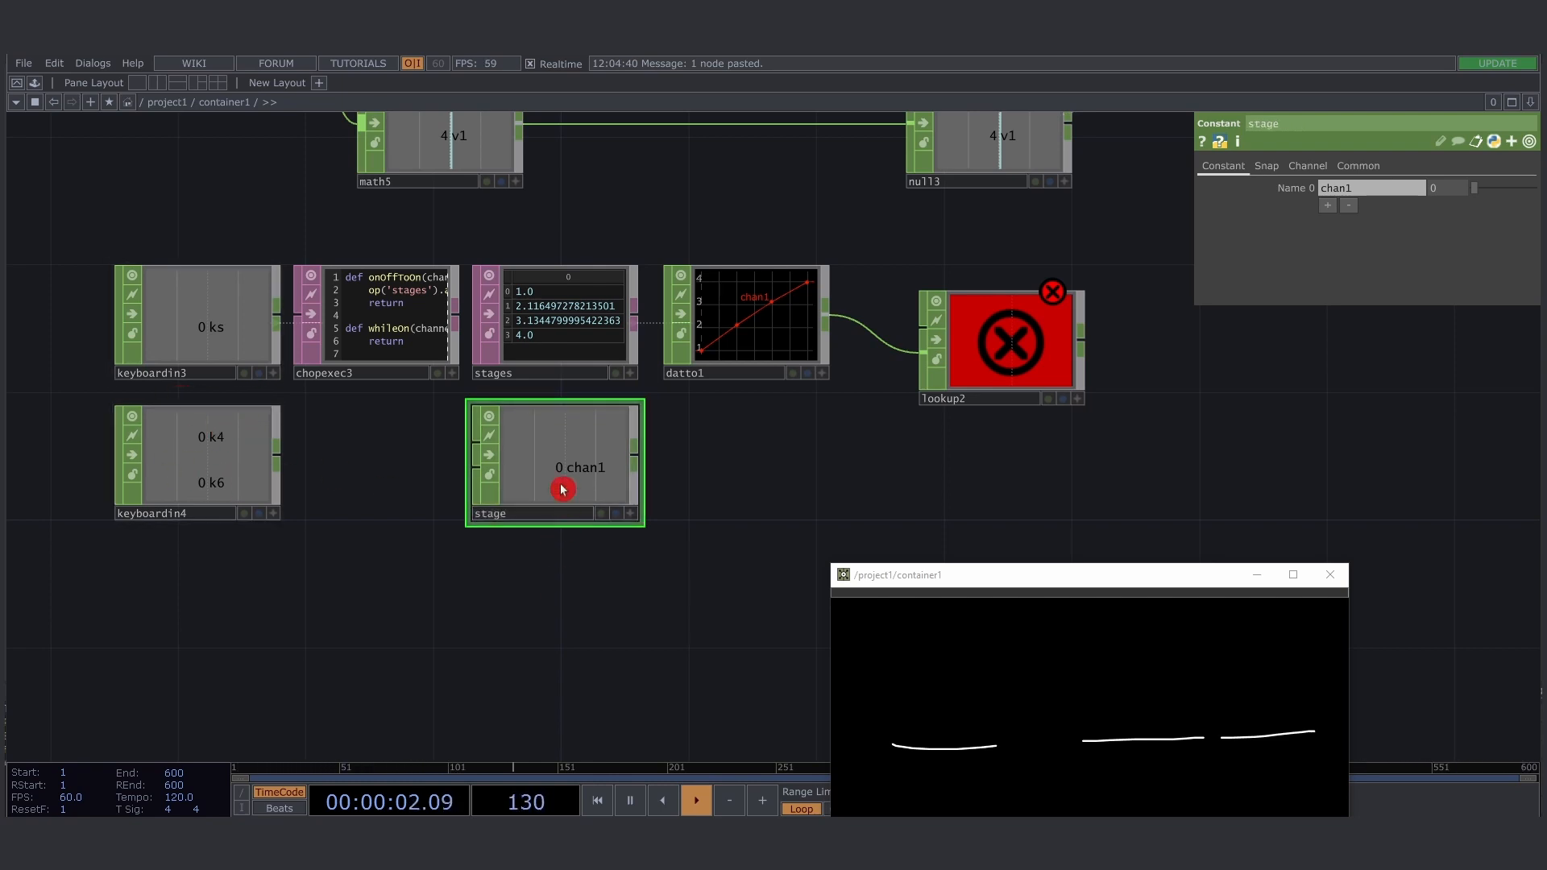
pyautogui.click(1380, 191)
pyautogui.write('stage')
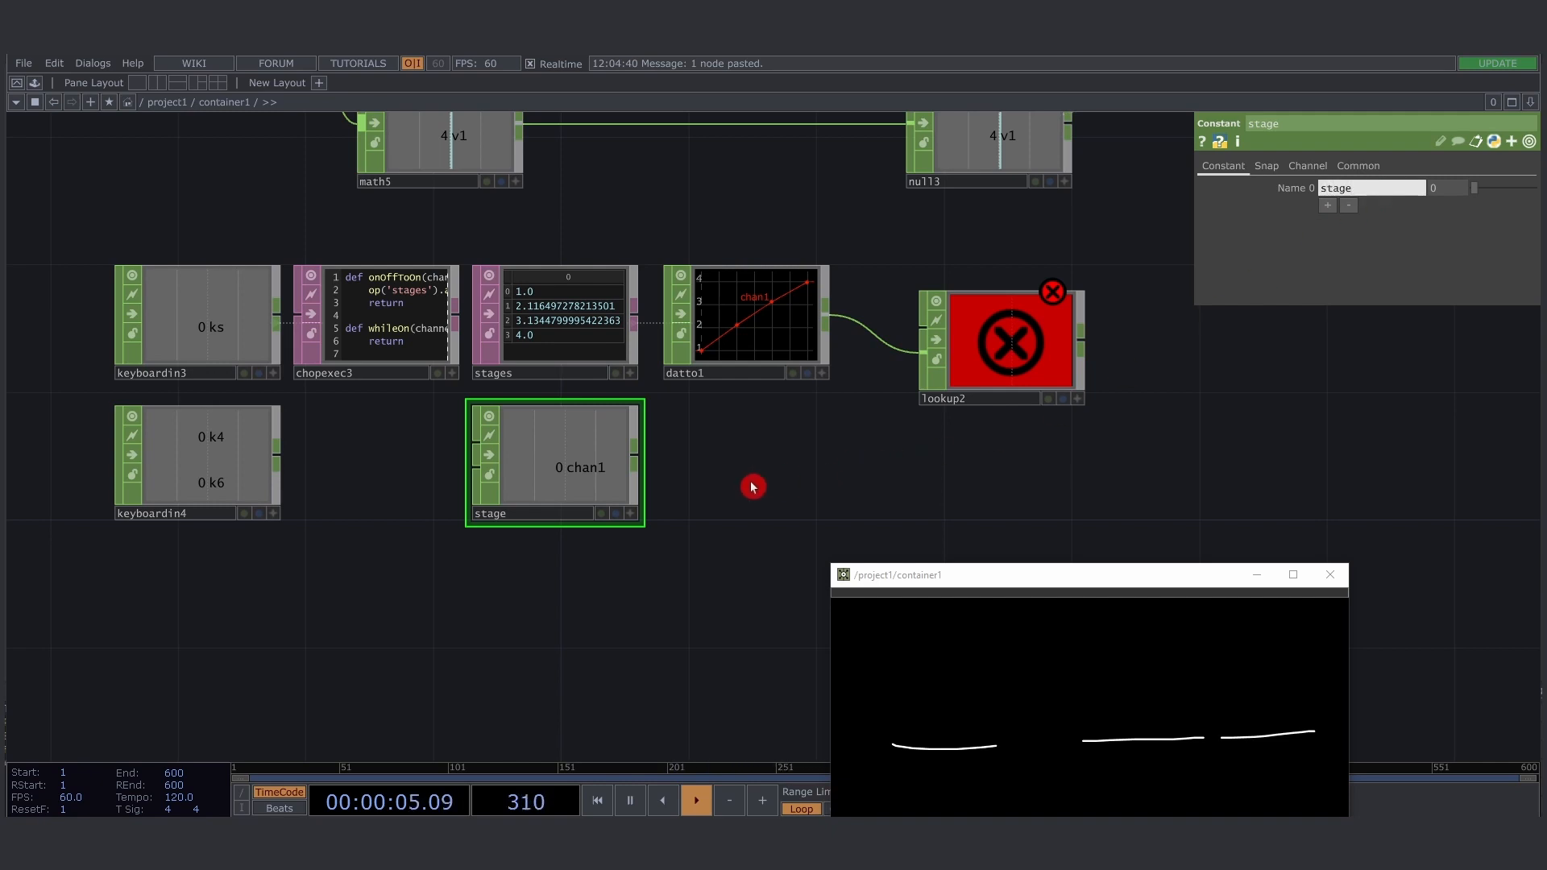
pyautogui.press('Return')
# - Attach a CHOP Execute DAT to keyboardin4, place it before the stage node, and clear its script's header comments
pyautogui.scroll(4, 436, 453)
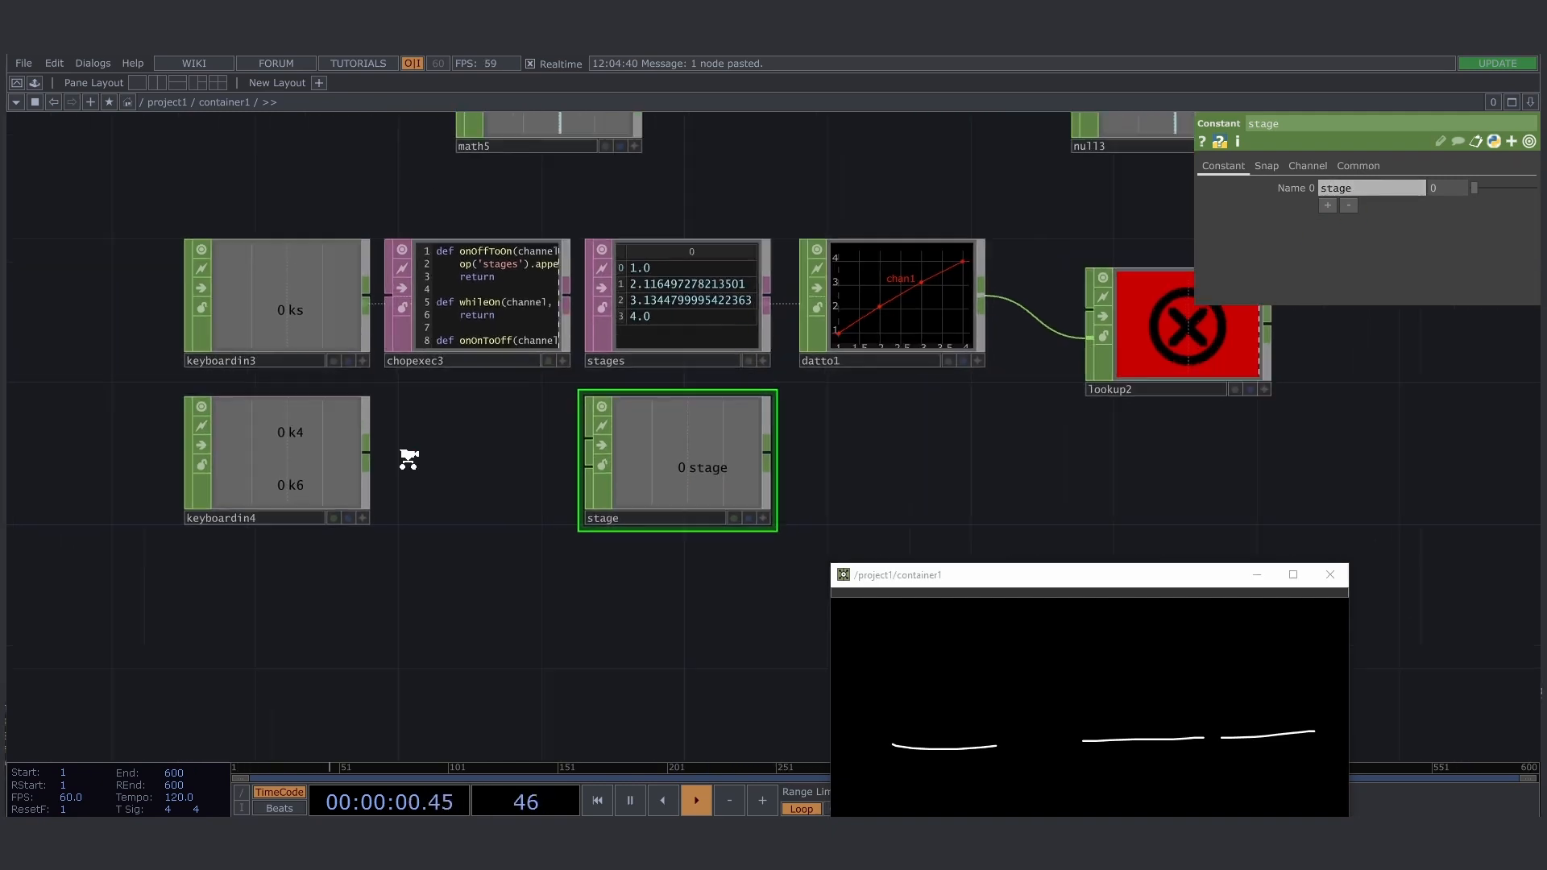
pyautogui.rightClick(363, 460)
pyautogui.click(326, 250)
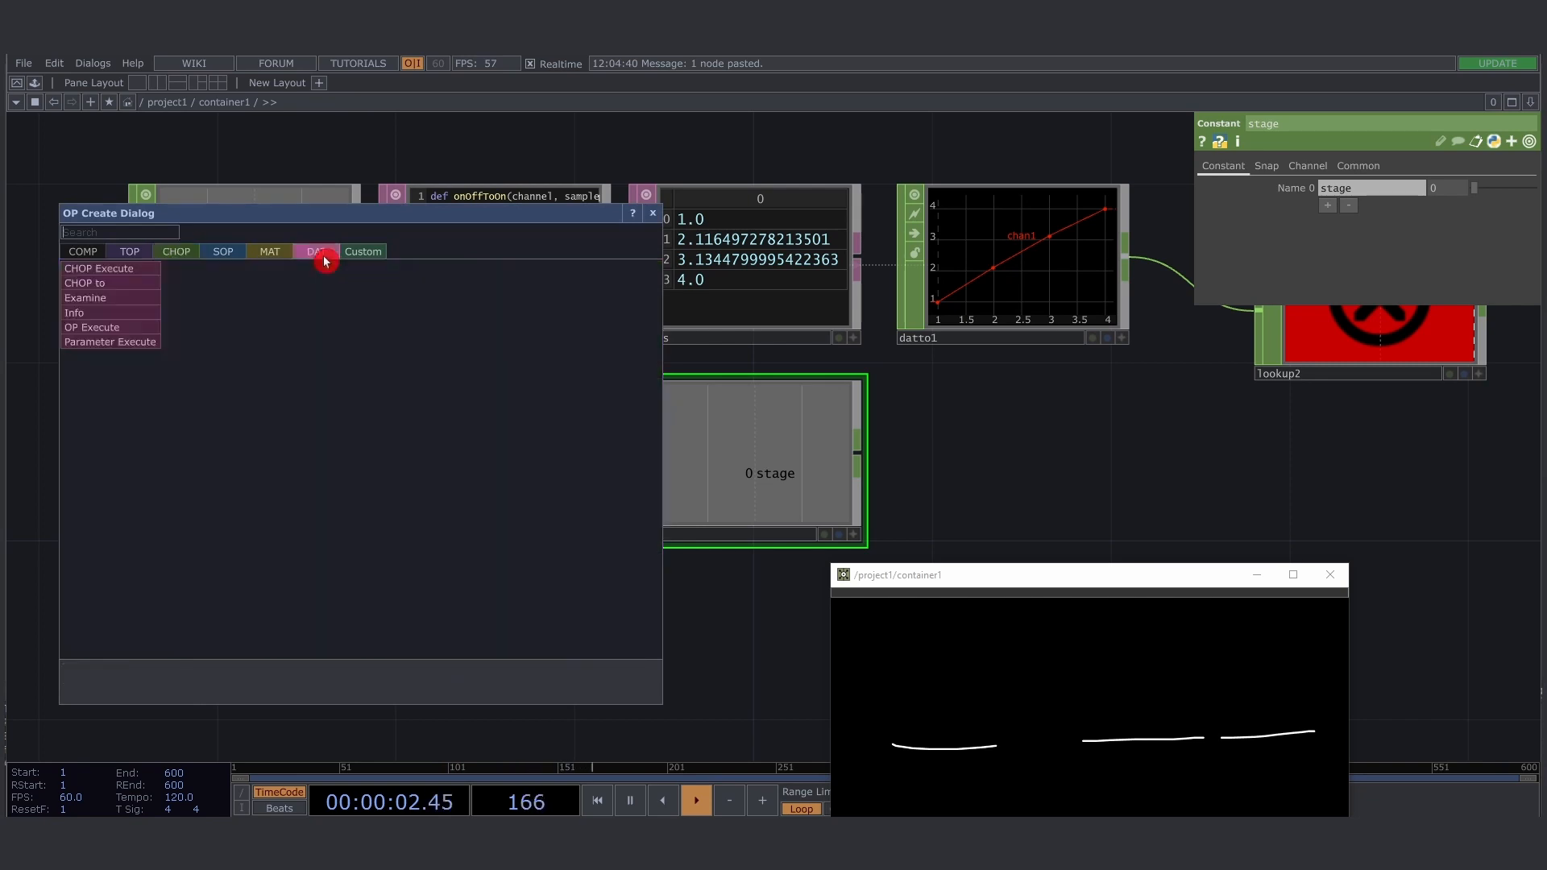
pyautogui.click(73, 273)
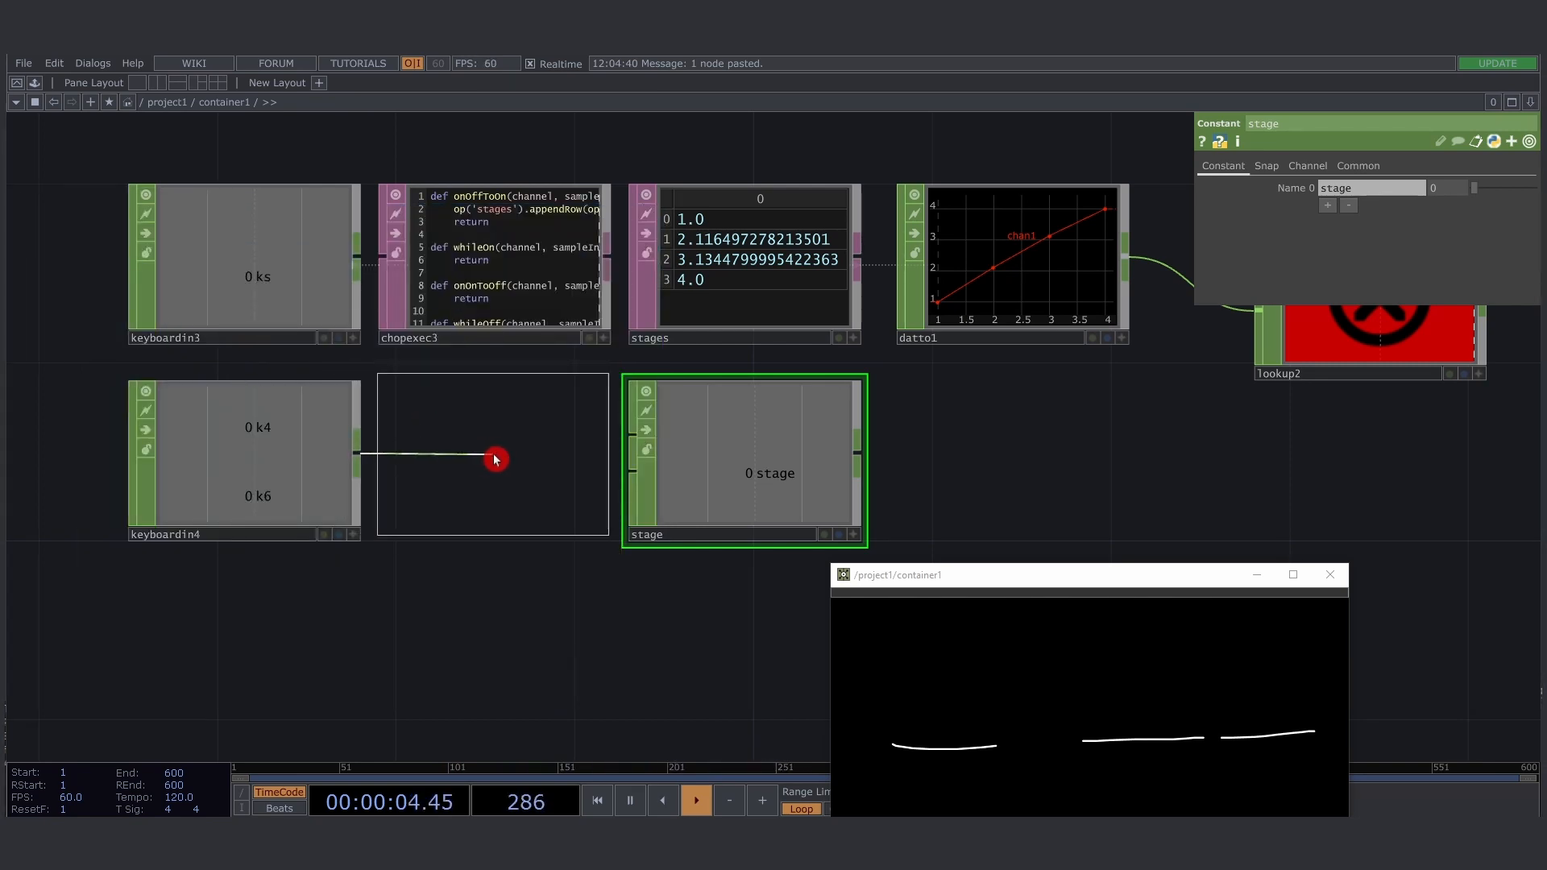
pyautogui.click(495, 453)
pyautogui.click(484, 459)
pyautogui.moveTo(421, 491); pyautogui.dragTo(398, 390)
pyautogui.press('Delete')
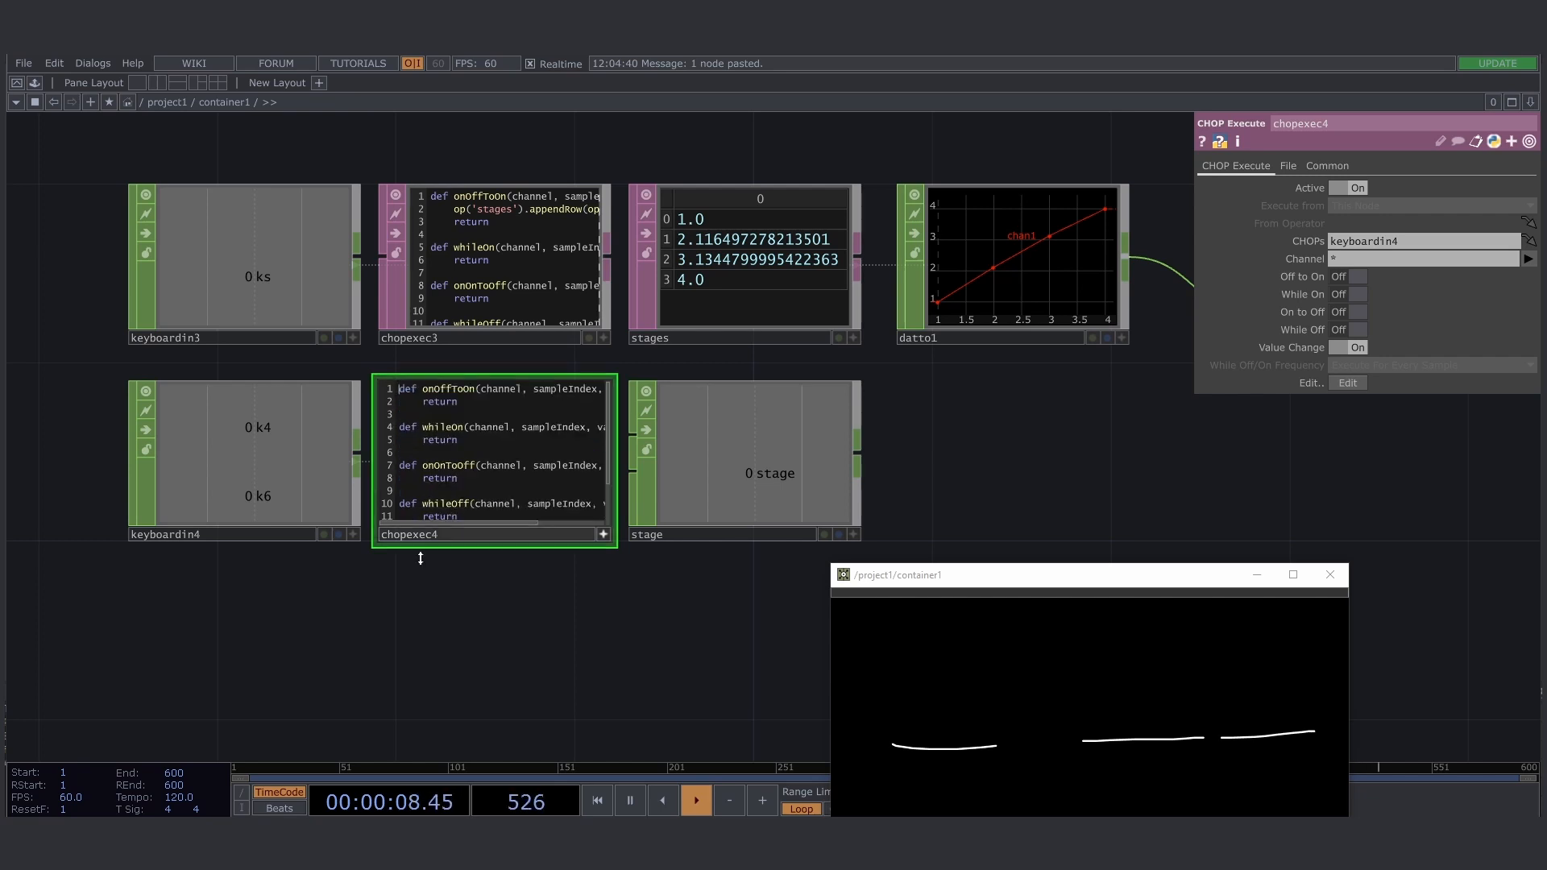
# - Enable Off to On on chopexec4 and paste onOffToOn code that steps stage's value0 down on k4 and up on k6
pyautogui.scroll(2, 434, 597)
pyautogui.click(1350, 277)
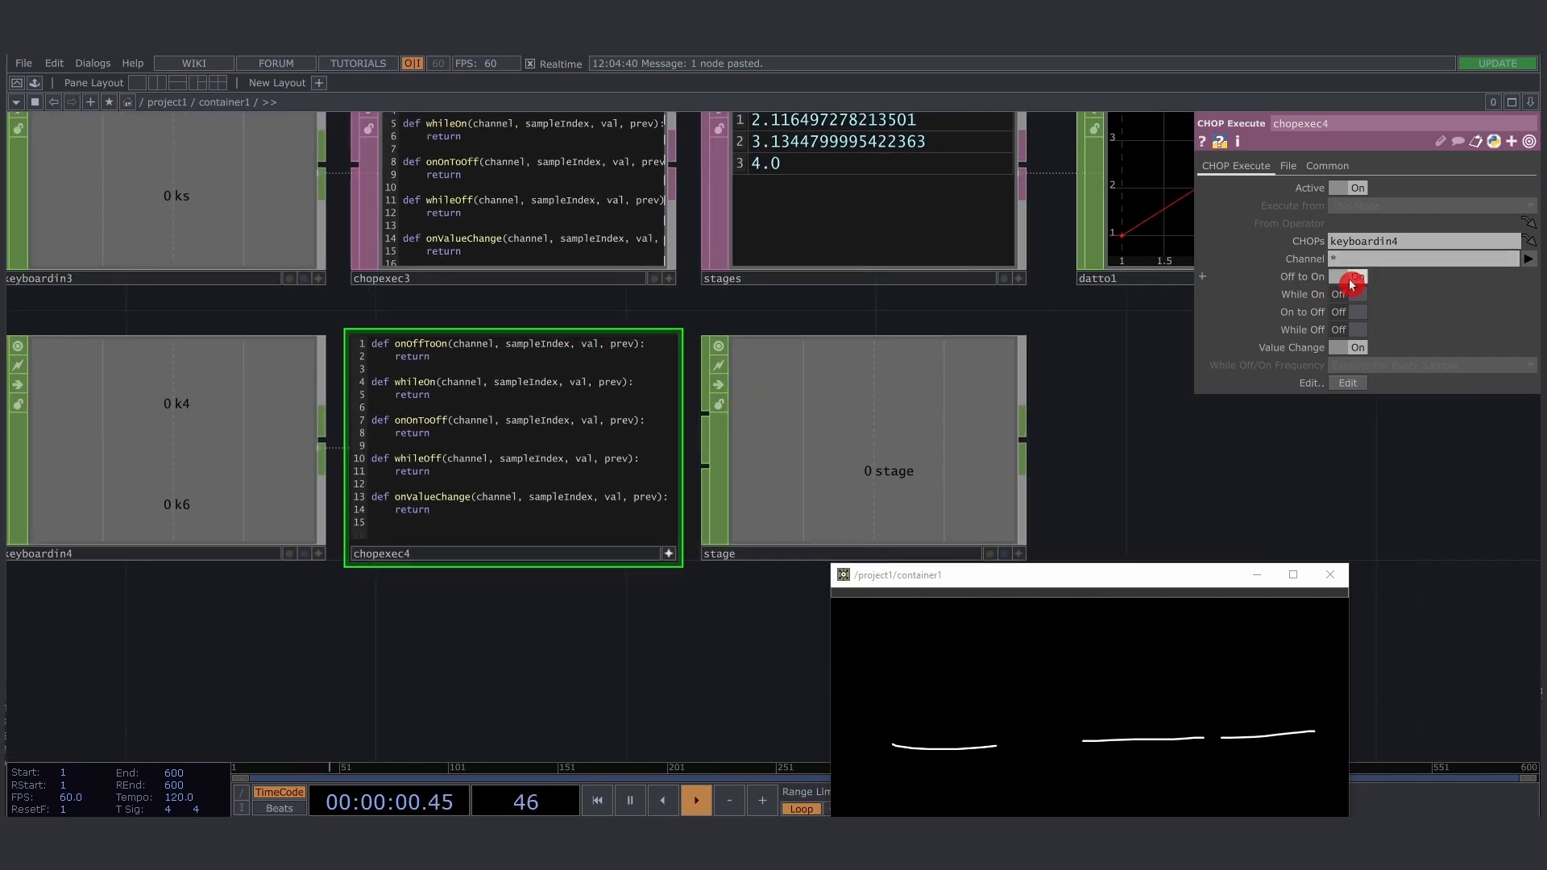
pyautogui.click(394, 363)
pyautogui.press('Return')
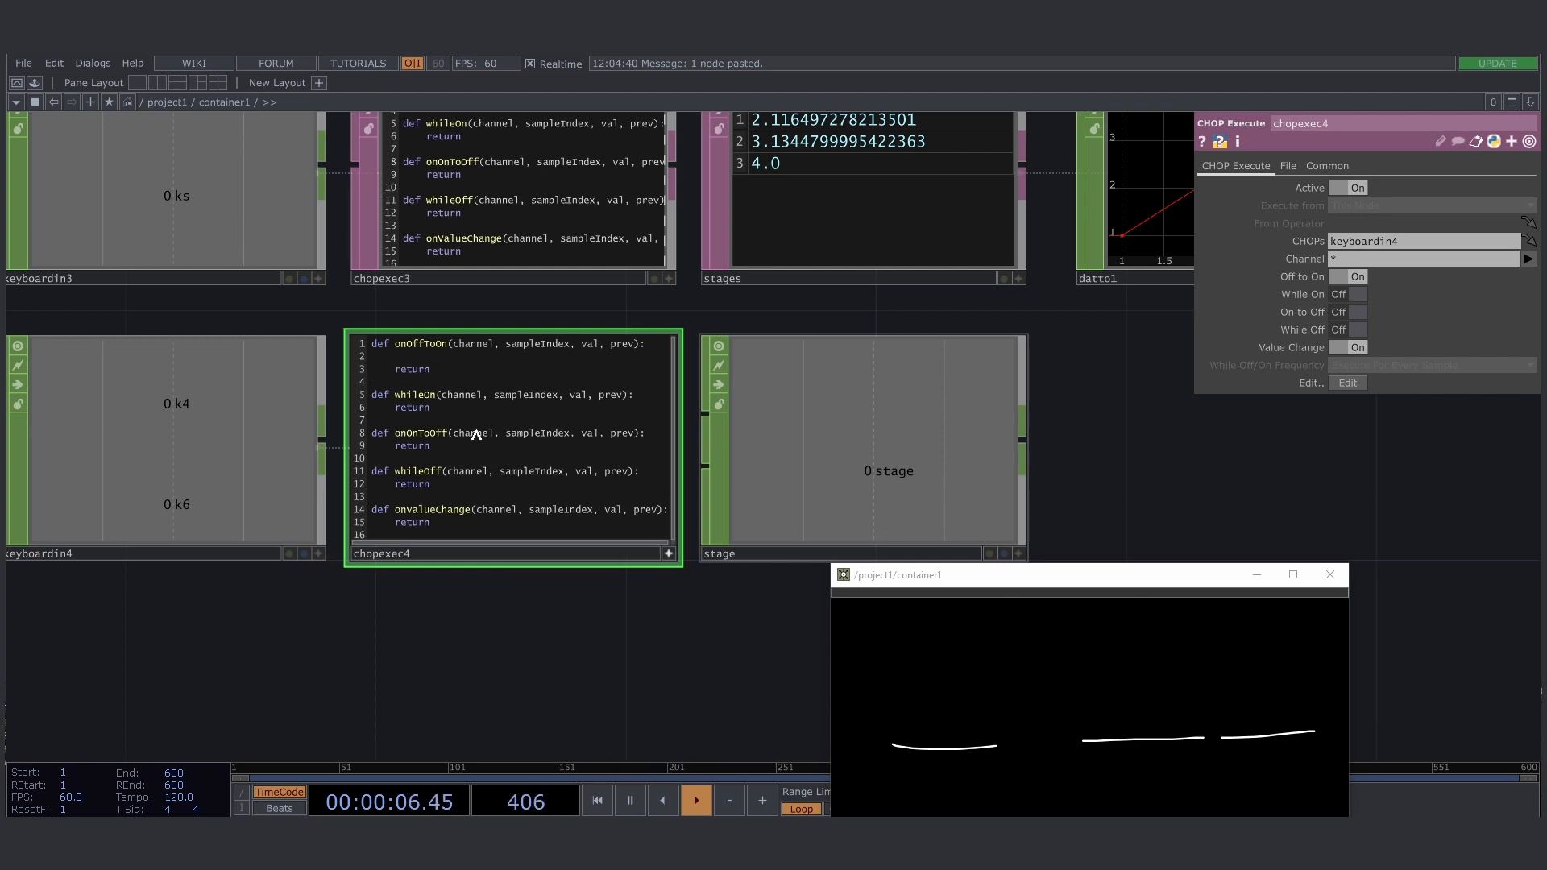
pyautogui.hotkey('ctrl', 'v')
pyautogui.scroll(3, 516, 318)
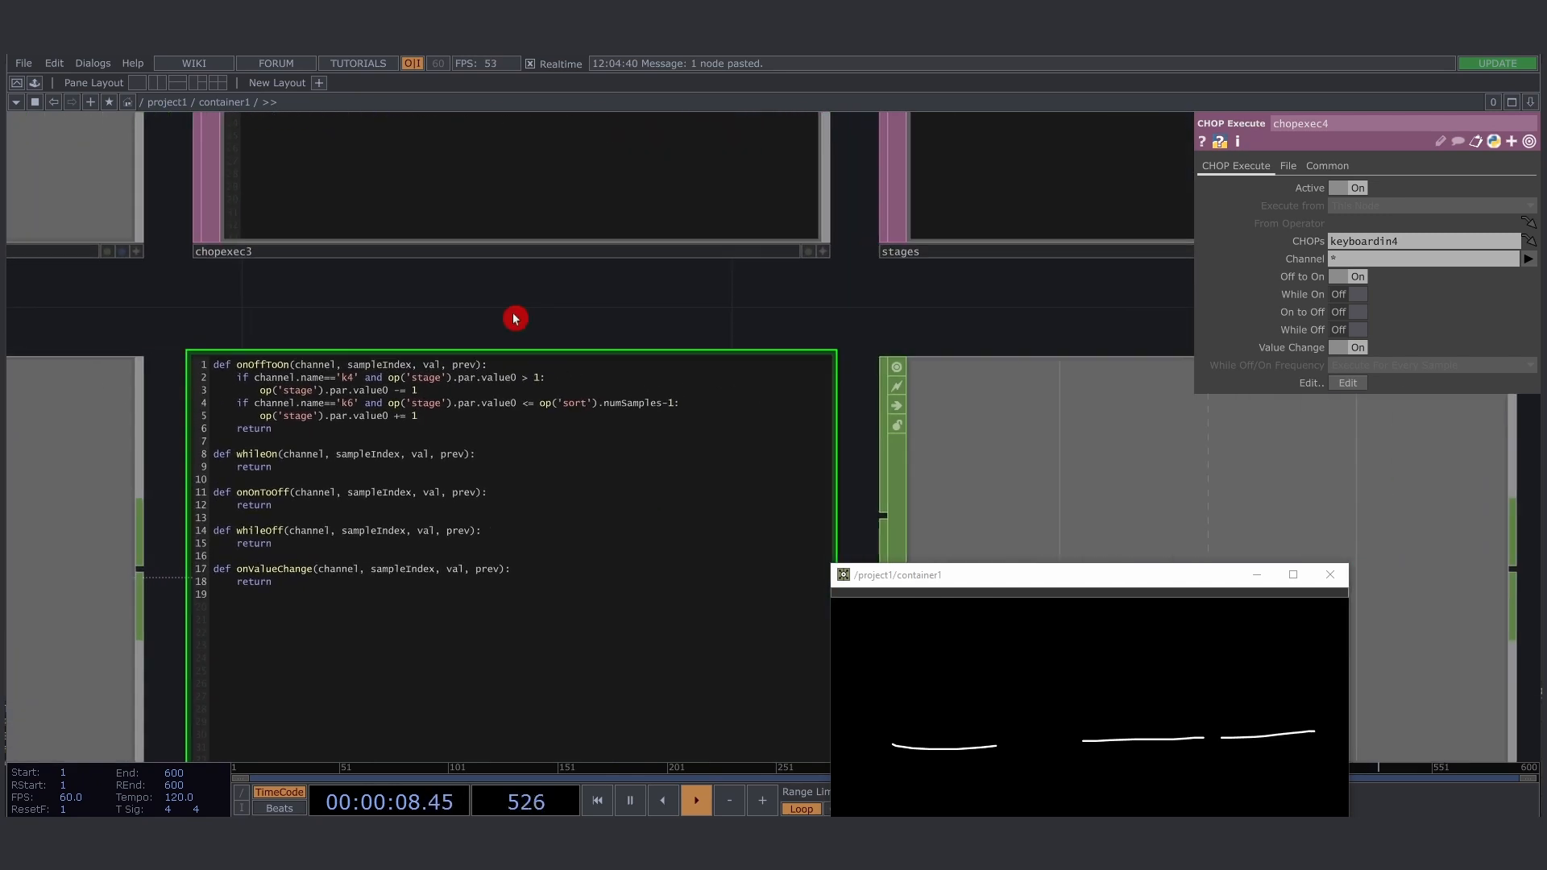
# - Move the container1 window clear of the chopexec4 script and examine the channel.name=='k4' condition
pyautogui.moveTo(497, 302); pyautogui.dragTo(520, 264)
pyautogui.moveTo(879, 442); pyautogui.dragTo(878, 408)
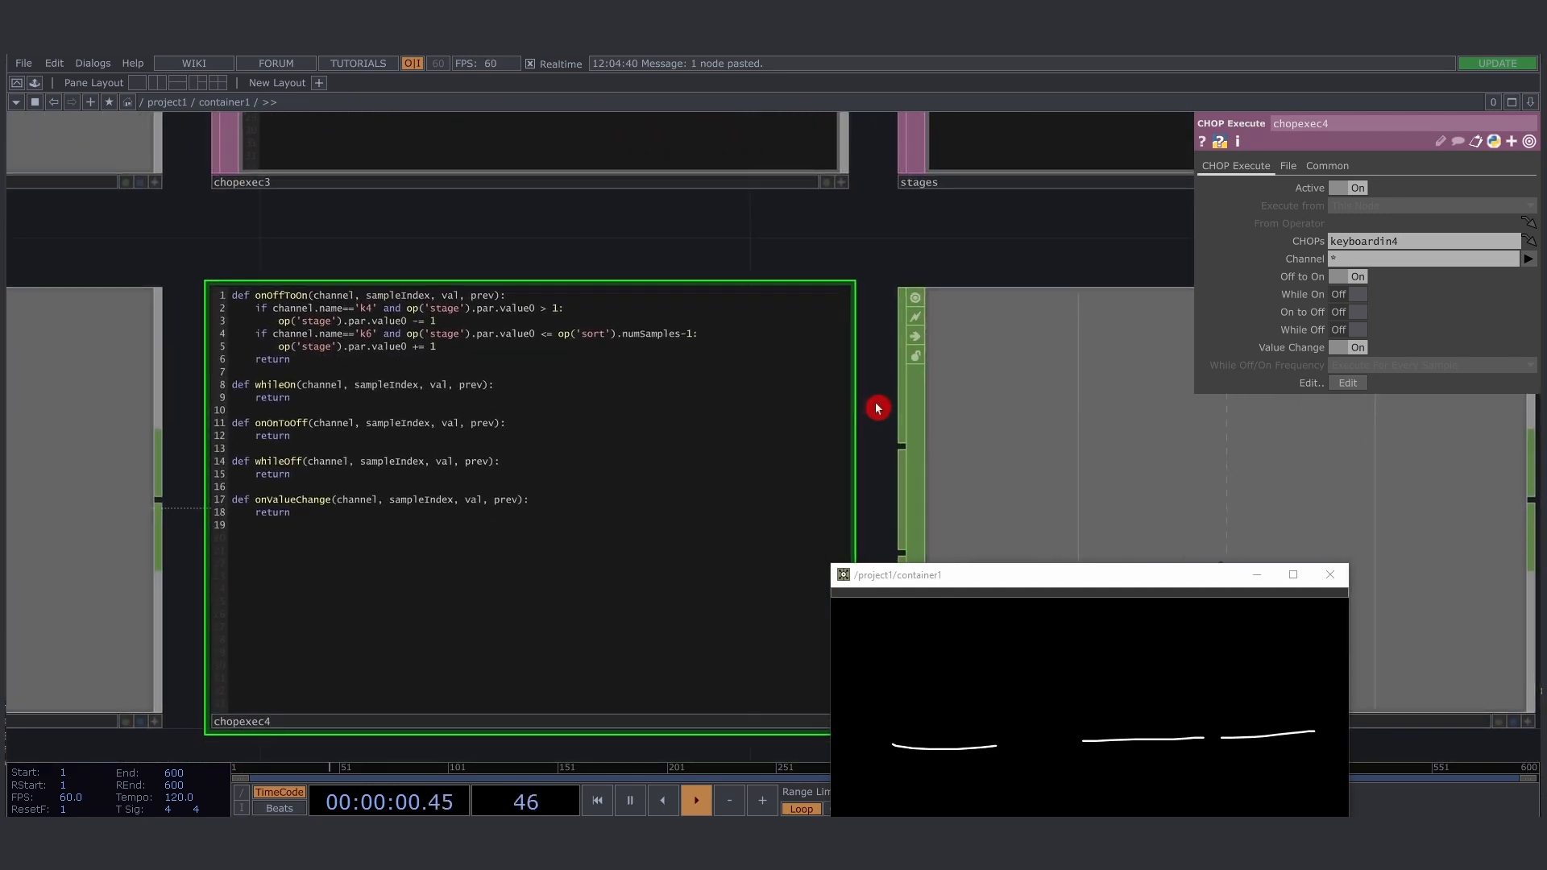
pyautogui.moveTo(867, 575); pyautogui.dragTo(922, 542)
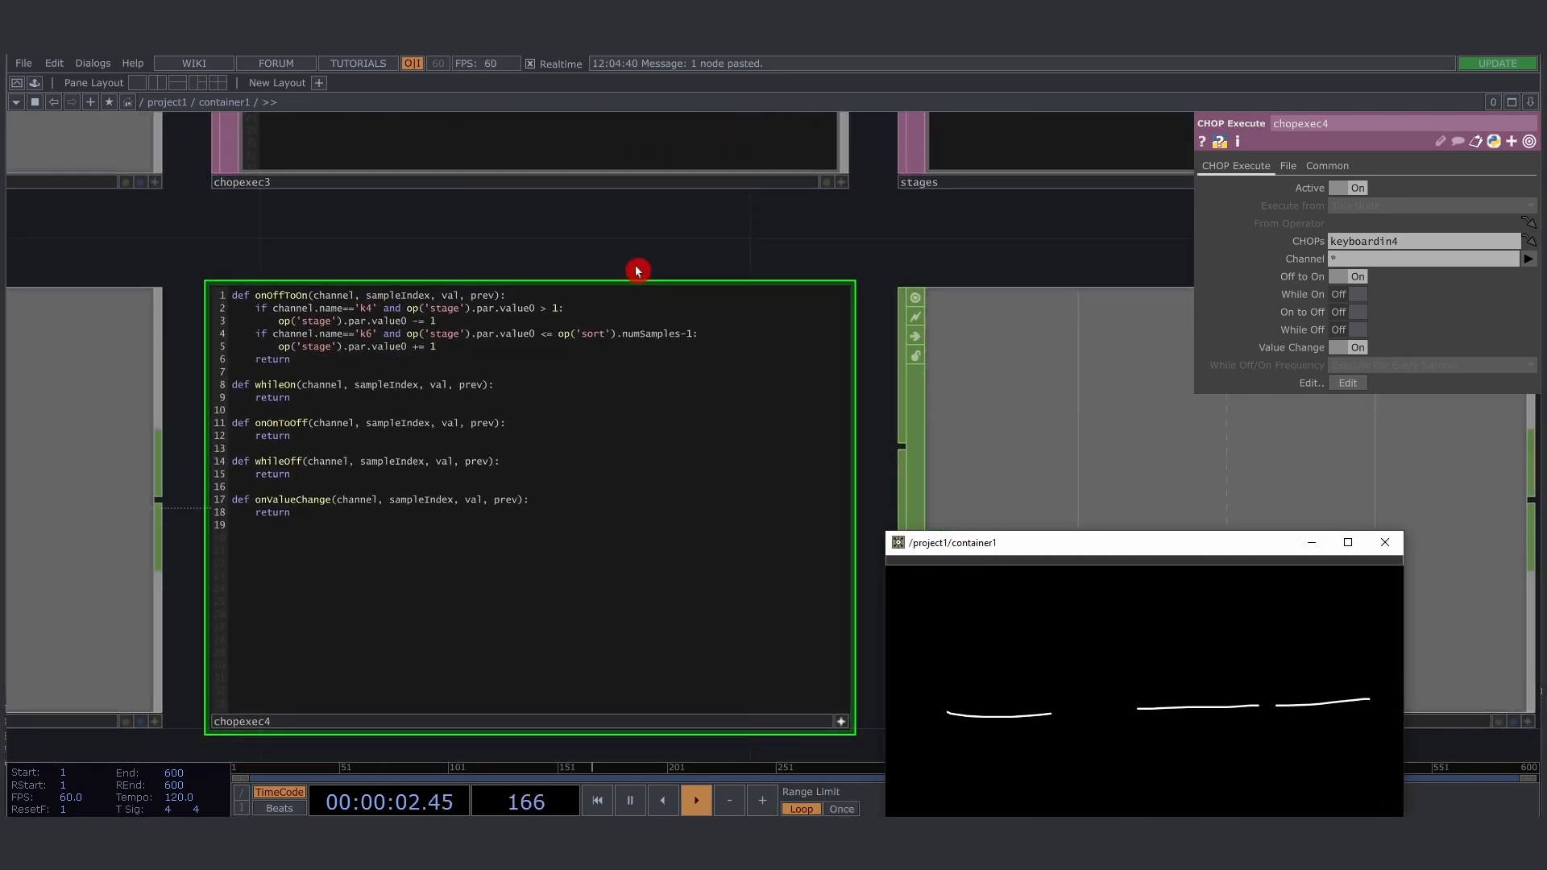
pyautogui.moveTo(373, 266); pyautogui.dragTo(639, 241)
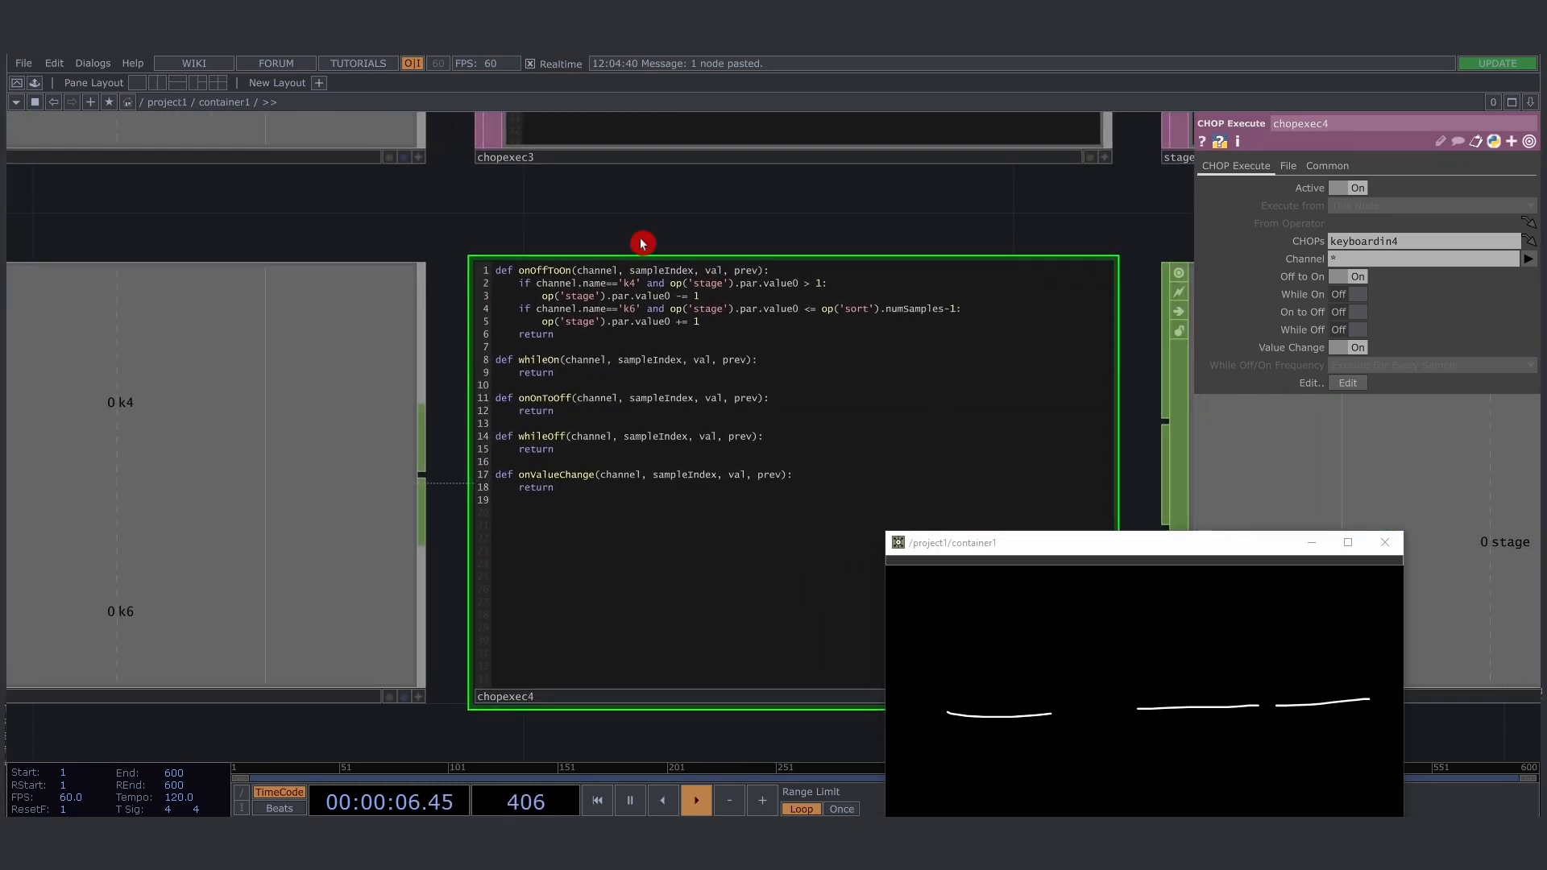
pyautogui.moveTo(537, 284); pyautogui.dragTo(625, 284)
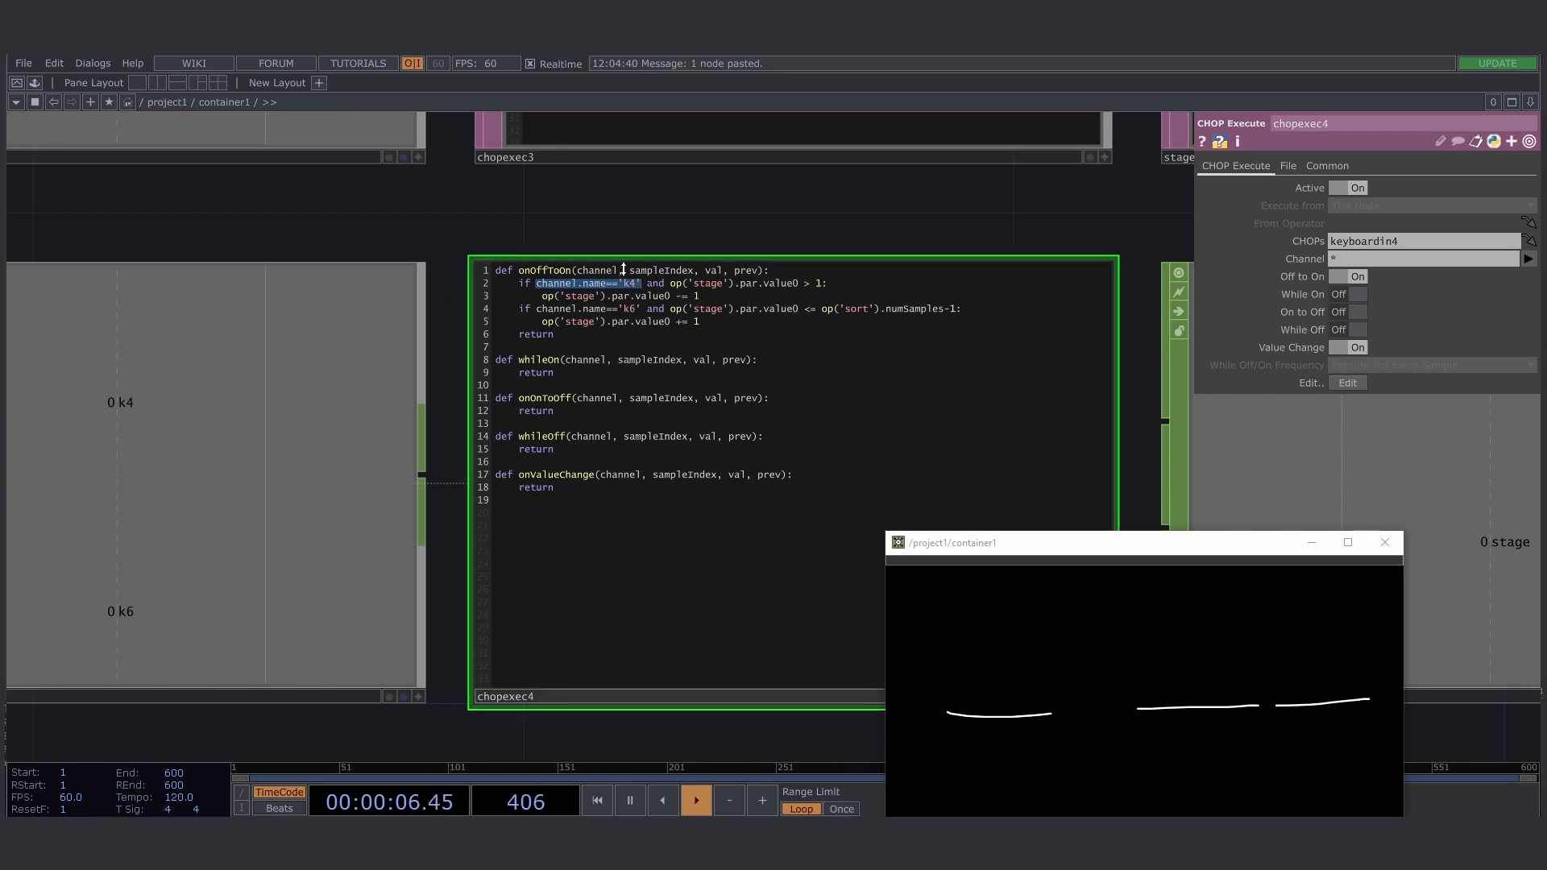
pyautogui.moveTo(564, 232); pyautogui.dragTo(290, 218)
pyautogui.scroll(-2, 290, 218)
pyautogui.moveTo(995, 542); pyautogui.dragTo(994, 611)
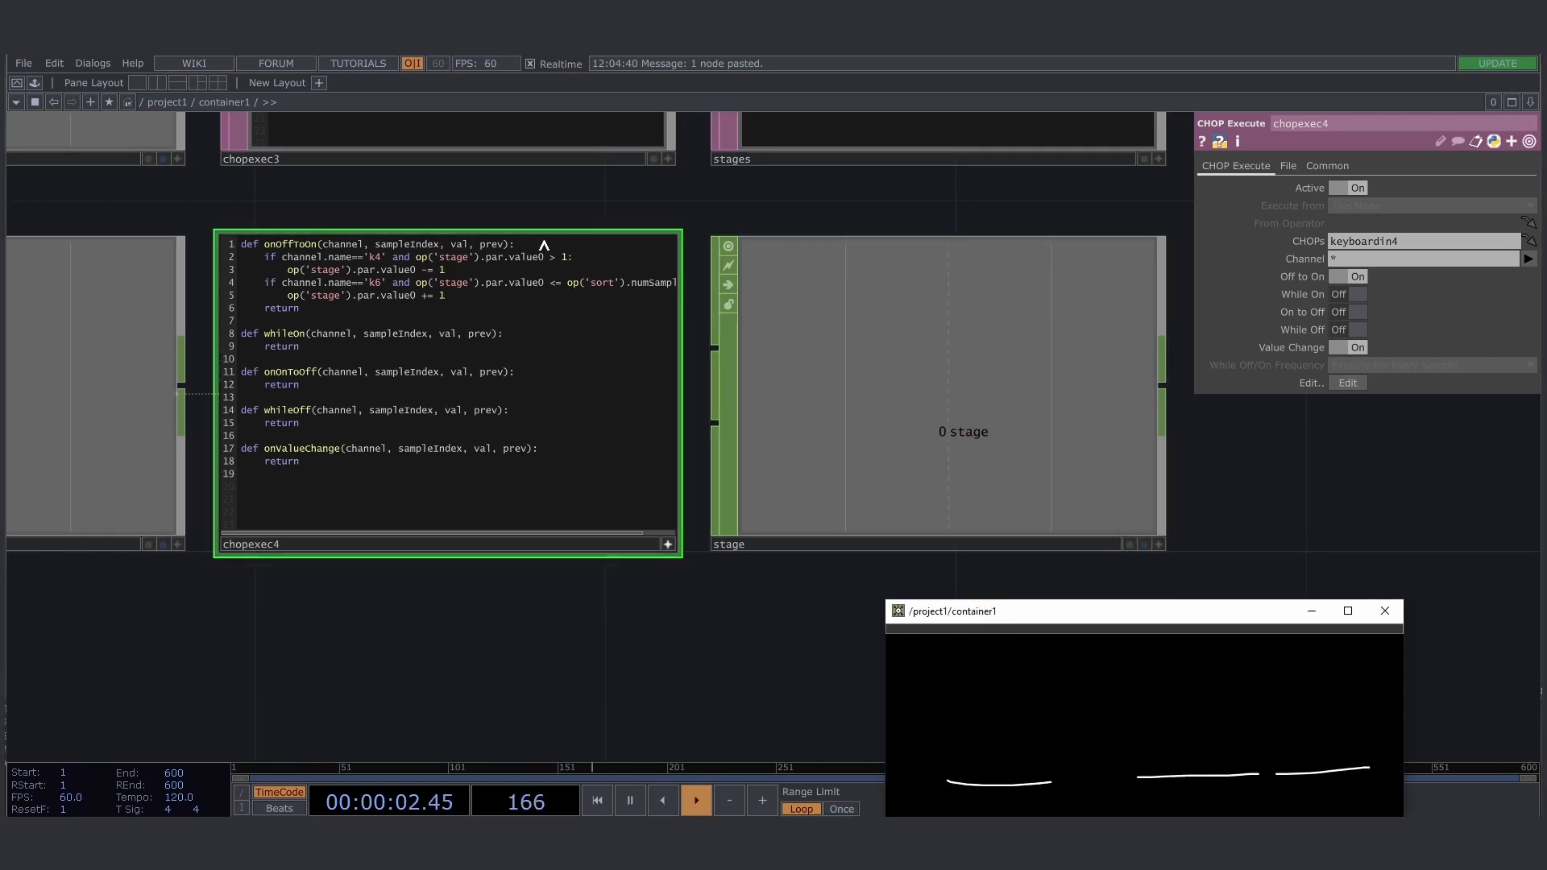
# - Examine how the k4 and k6 branches in chopexec4 limit and change stage's value0 using the sort operator's numSamples
pyautogui.moveTo(390, 219); pyautogui.dragTo(544, 247)
pyautogui.scroll(2, 564, 246)
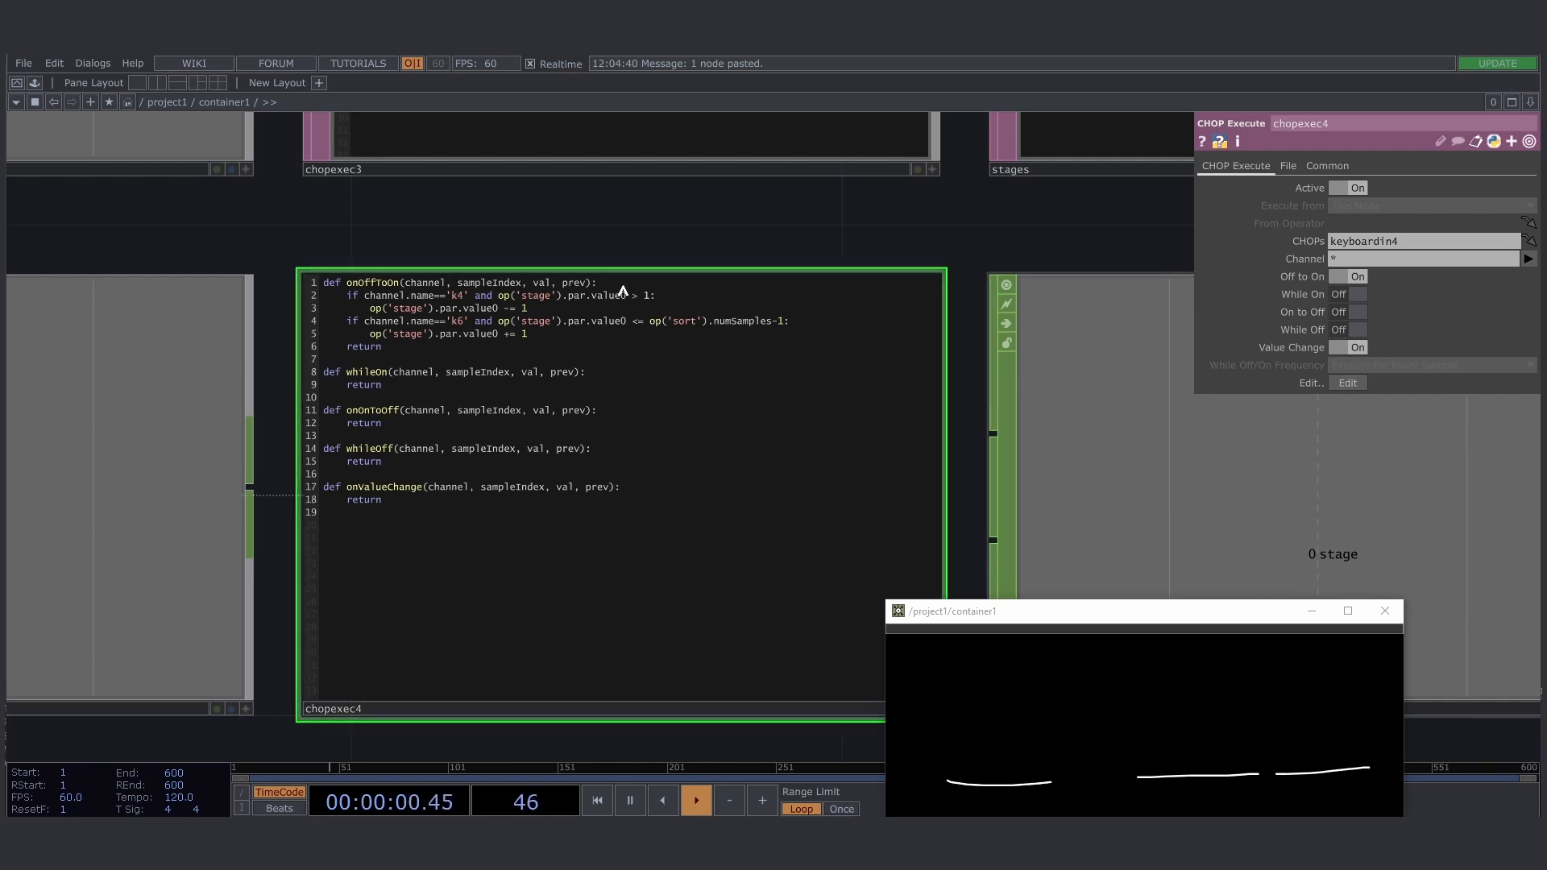
pyautogui.moveTo(365, 297); pyautogui.dragTo(540, 311)
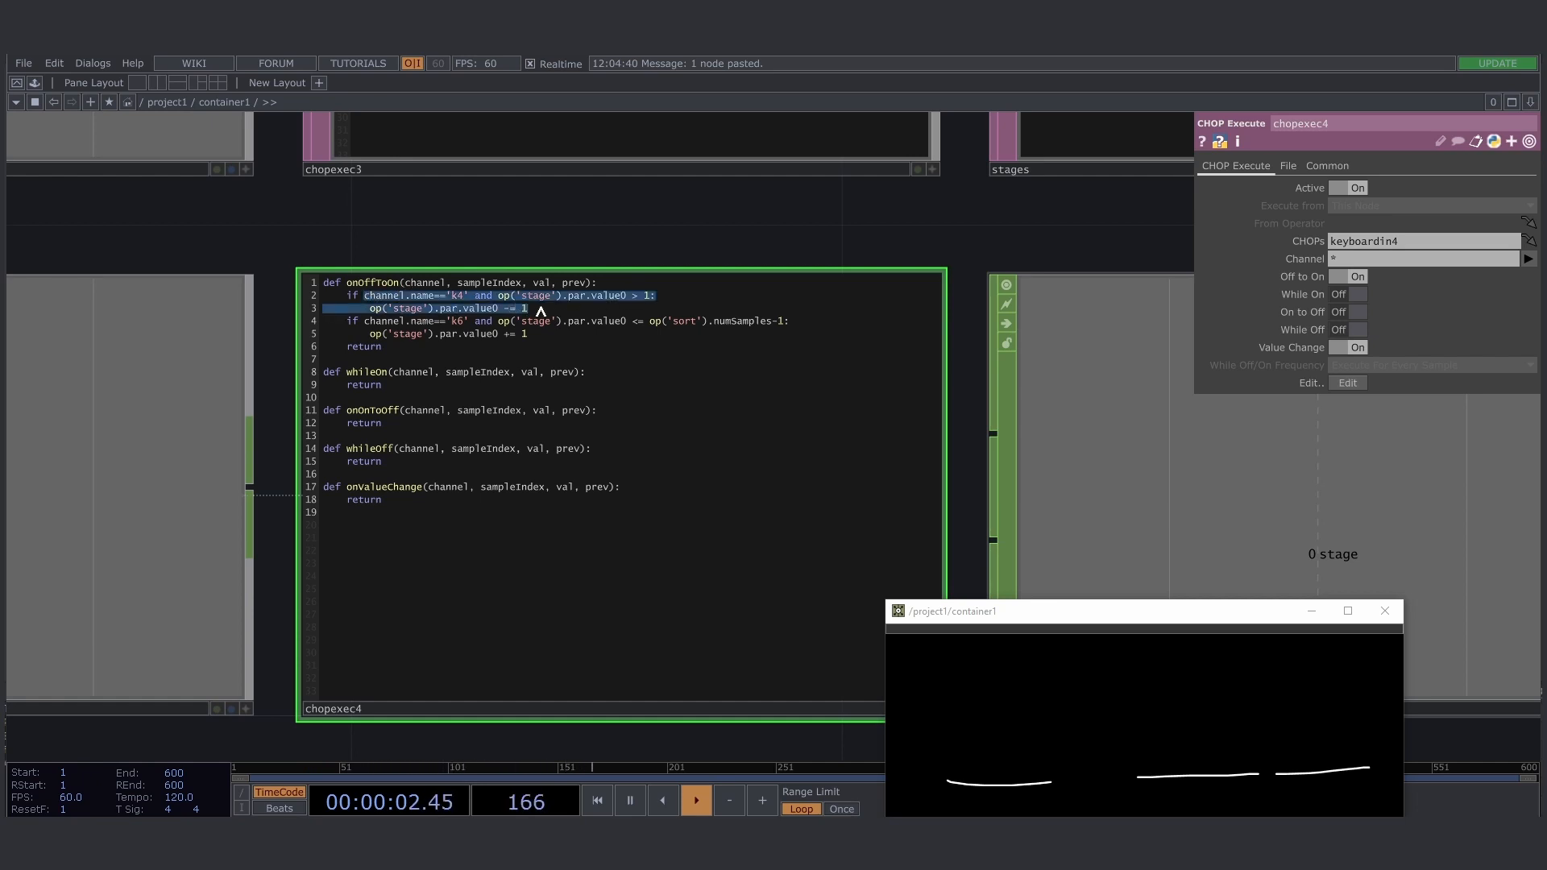
pyautogui.click(616, 306)
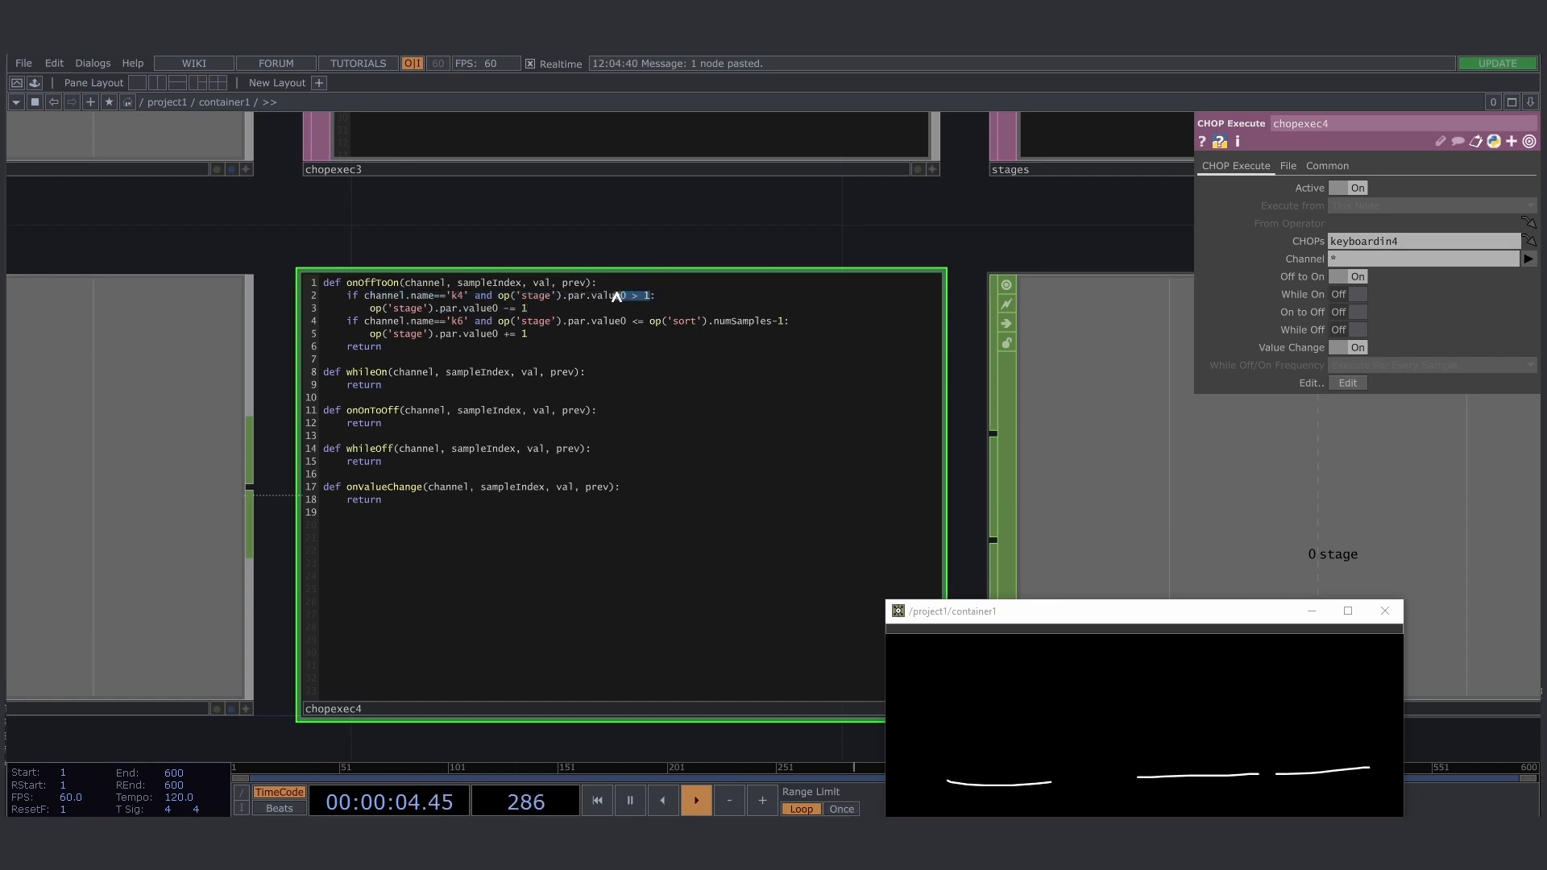
pyautogui.moveTo(661, 300); pyautogui.dragTo(361, 309)
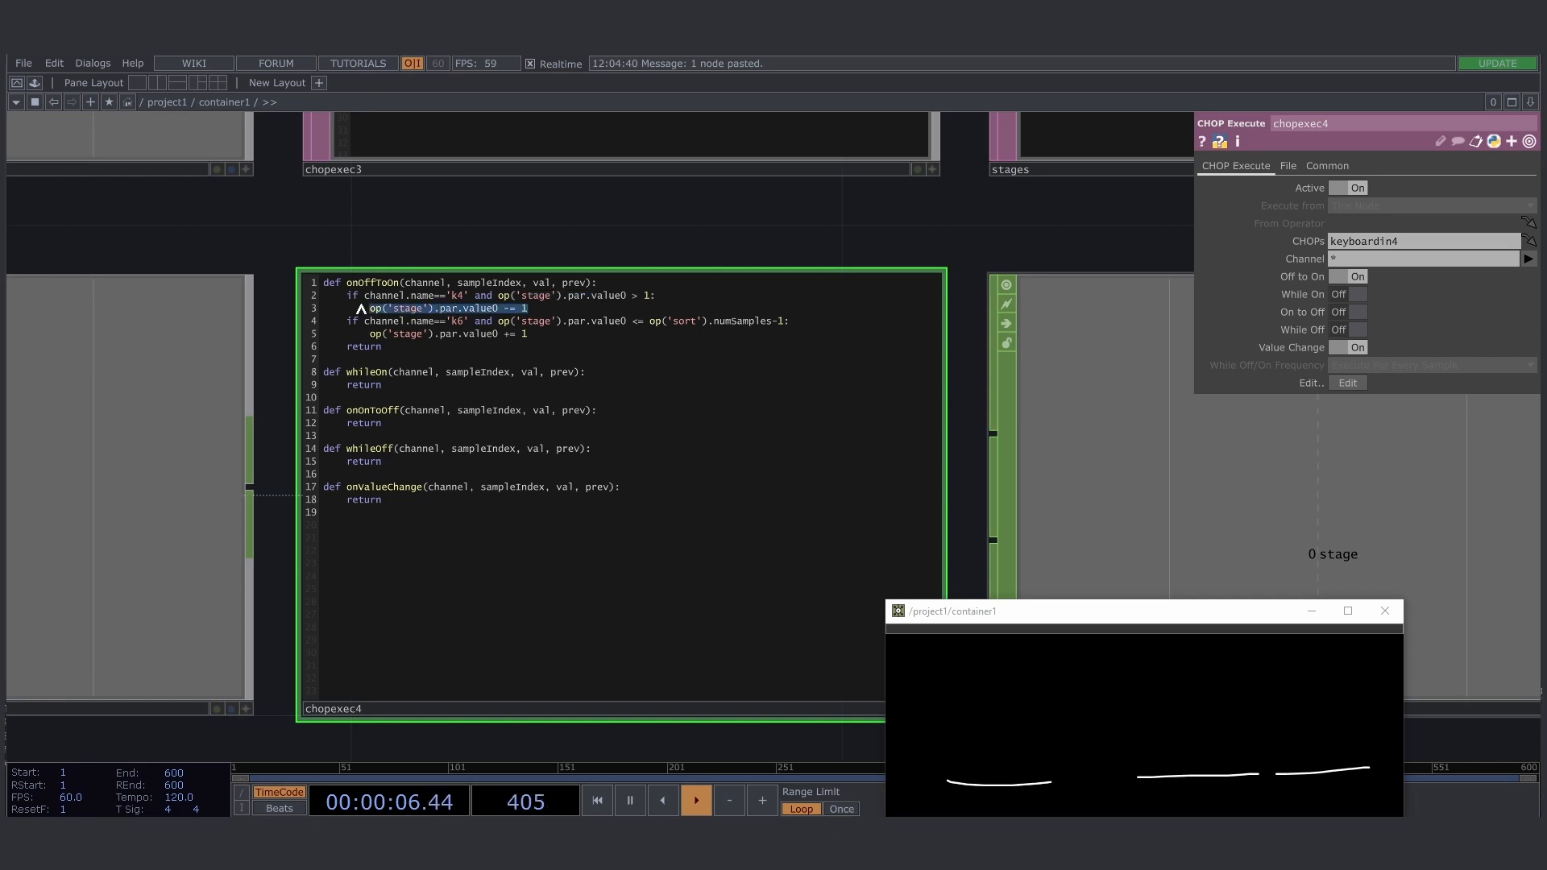
pyautogui.moveTo(553, 312); pyautogui.dragTo(355, 311)
pyautogui.moveTo(497, 321); pyautogui.dragTo(641, 323)
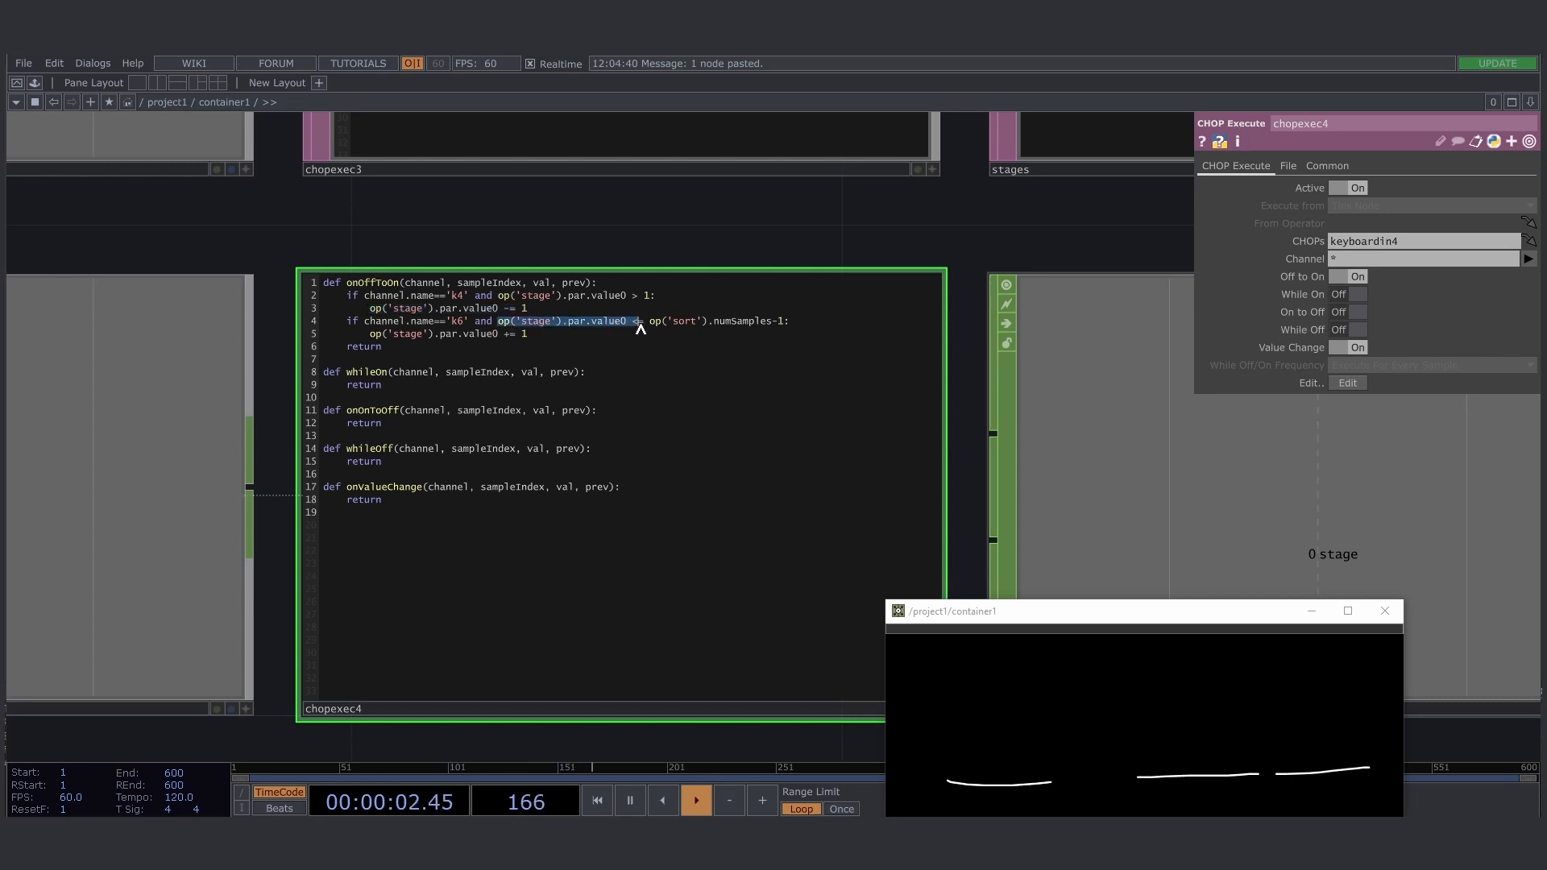
pyautogui.moveTo(794, 324); pyautogui.dragTo(673, 323)
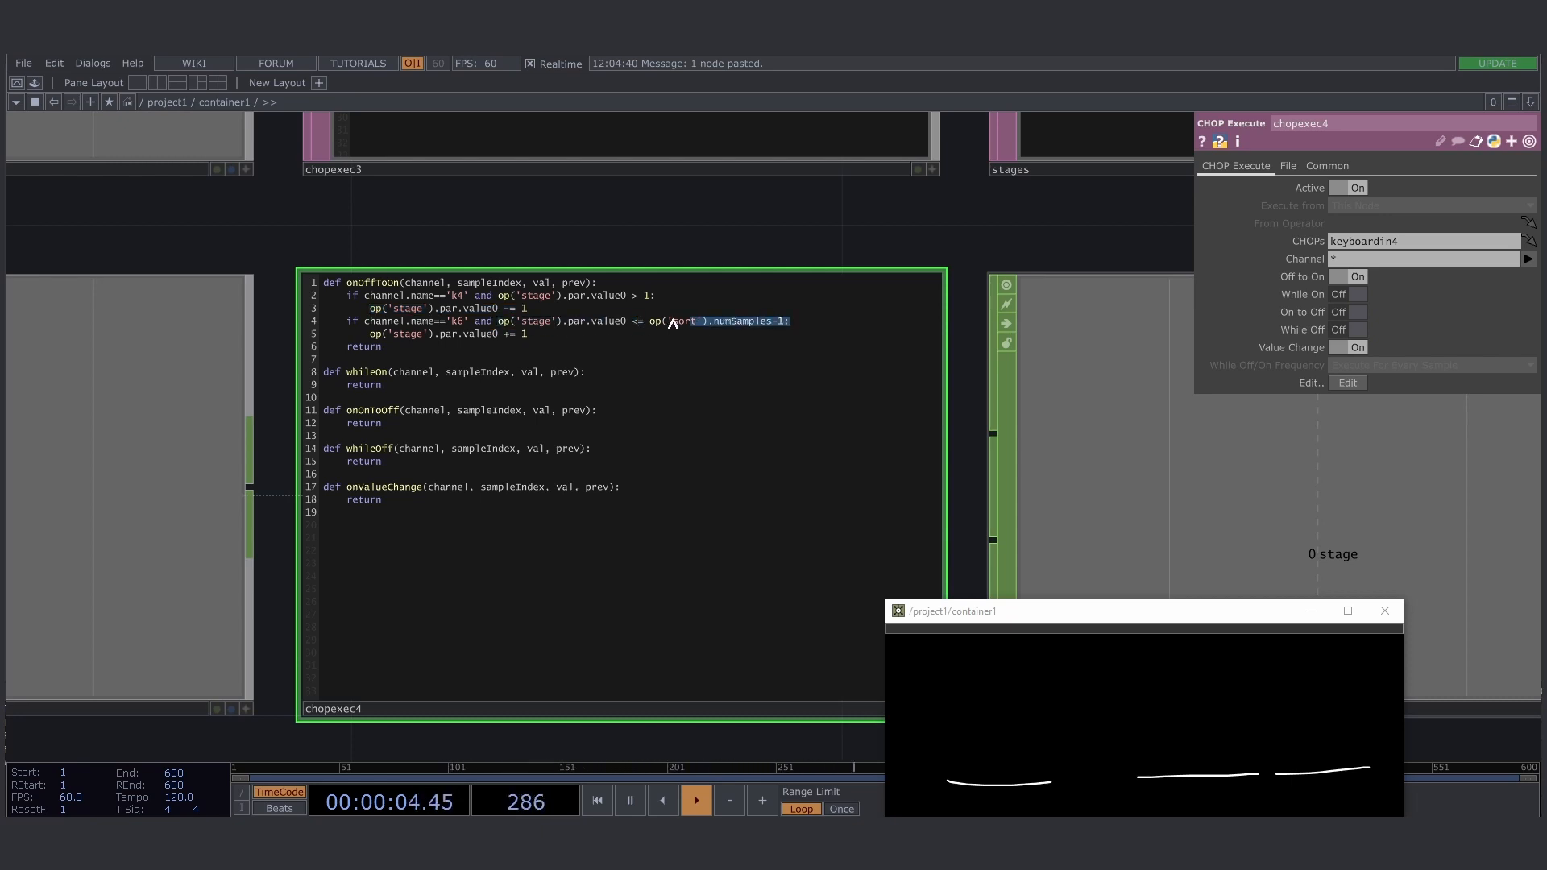
pyautogui.click(702, 322)
# - Move lookup2 farther along the network and insert a Sort CHOP on the wire between datto1 and lookup2
pyautogui.moveTo(557, 243); pyautogui.dragTo(231, 418)
pyautogui.scroll(-5, 231, 418)
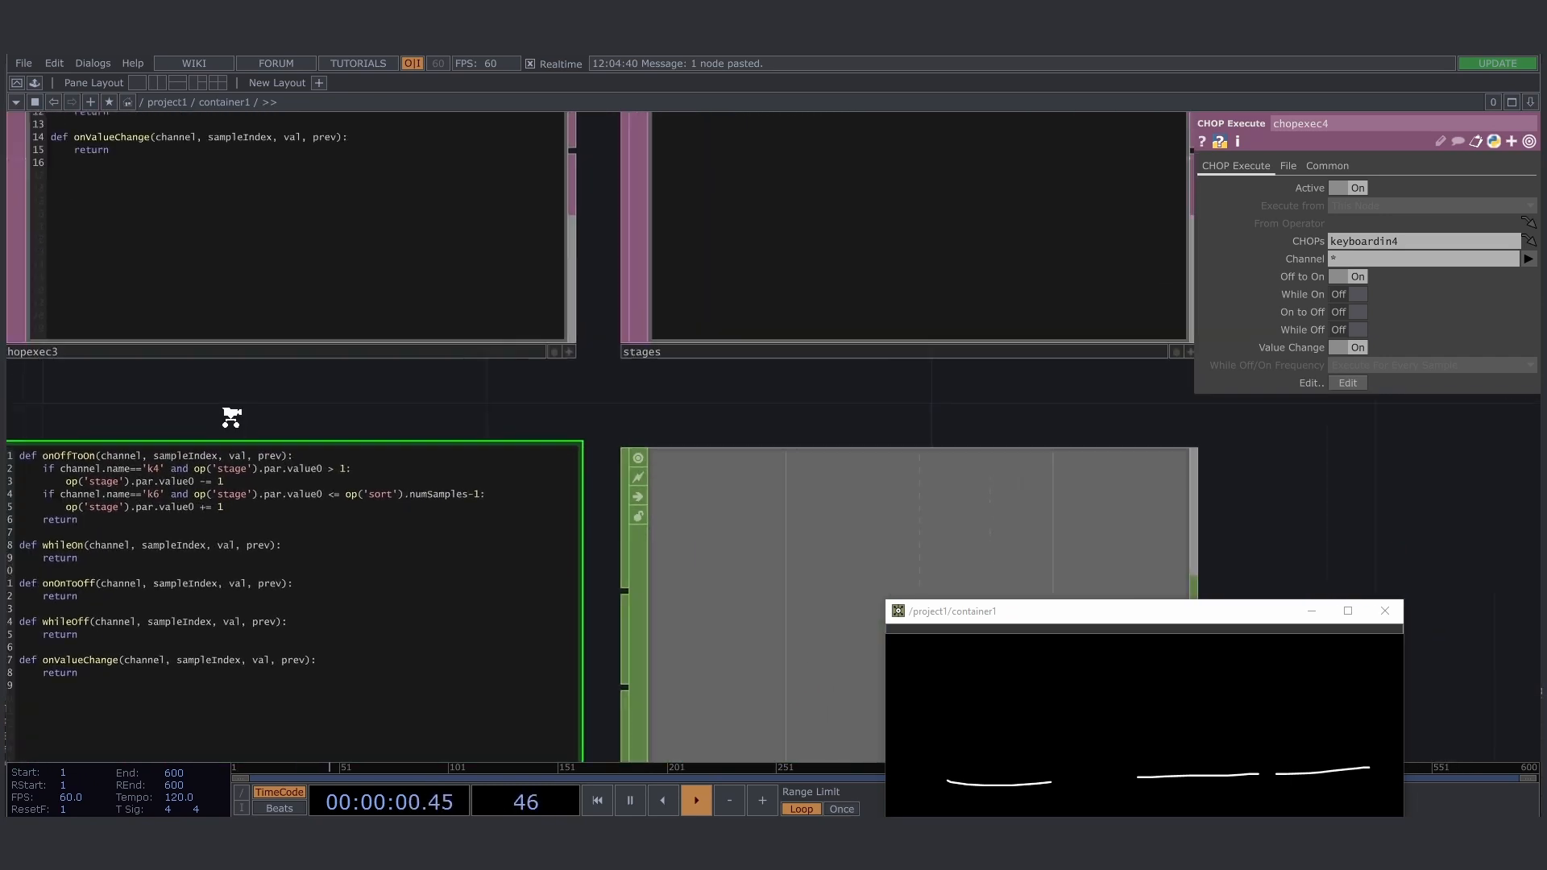
pyautogui.moveTo(514, 426); pyautogui.dragTo(542, 427)
pyautogui.moveTo(789, 485); pyautogui.dragTo(524, 550)
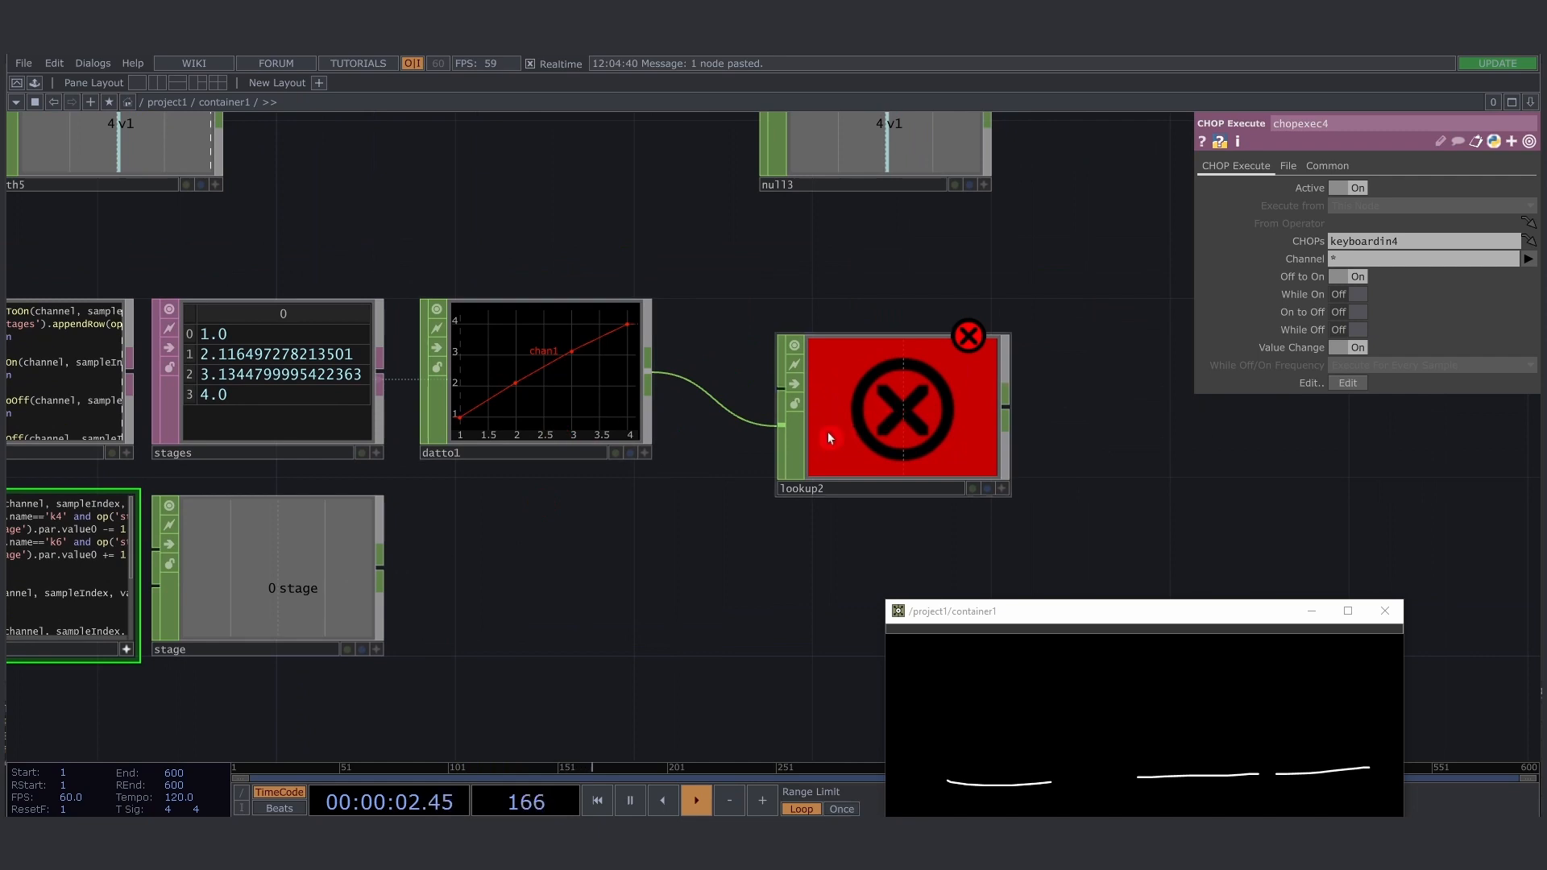
pyautogui.moveTo(831, 438); pyautogui.dragTo(990, 439)
pyautogui.rightClick(729, 384)
pyautogui.click(763, 372)
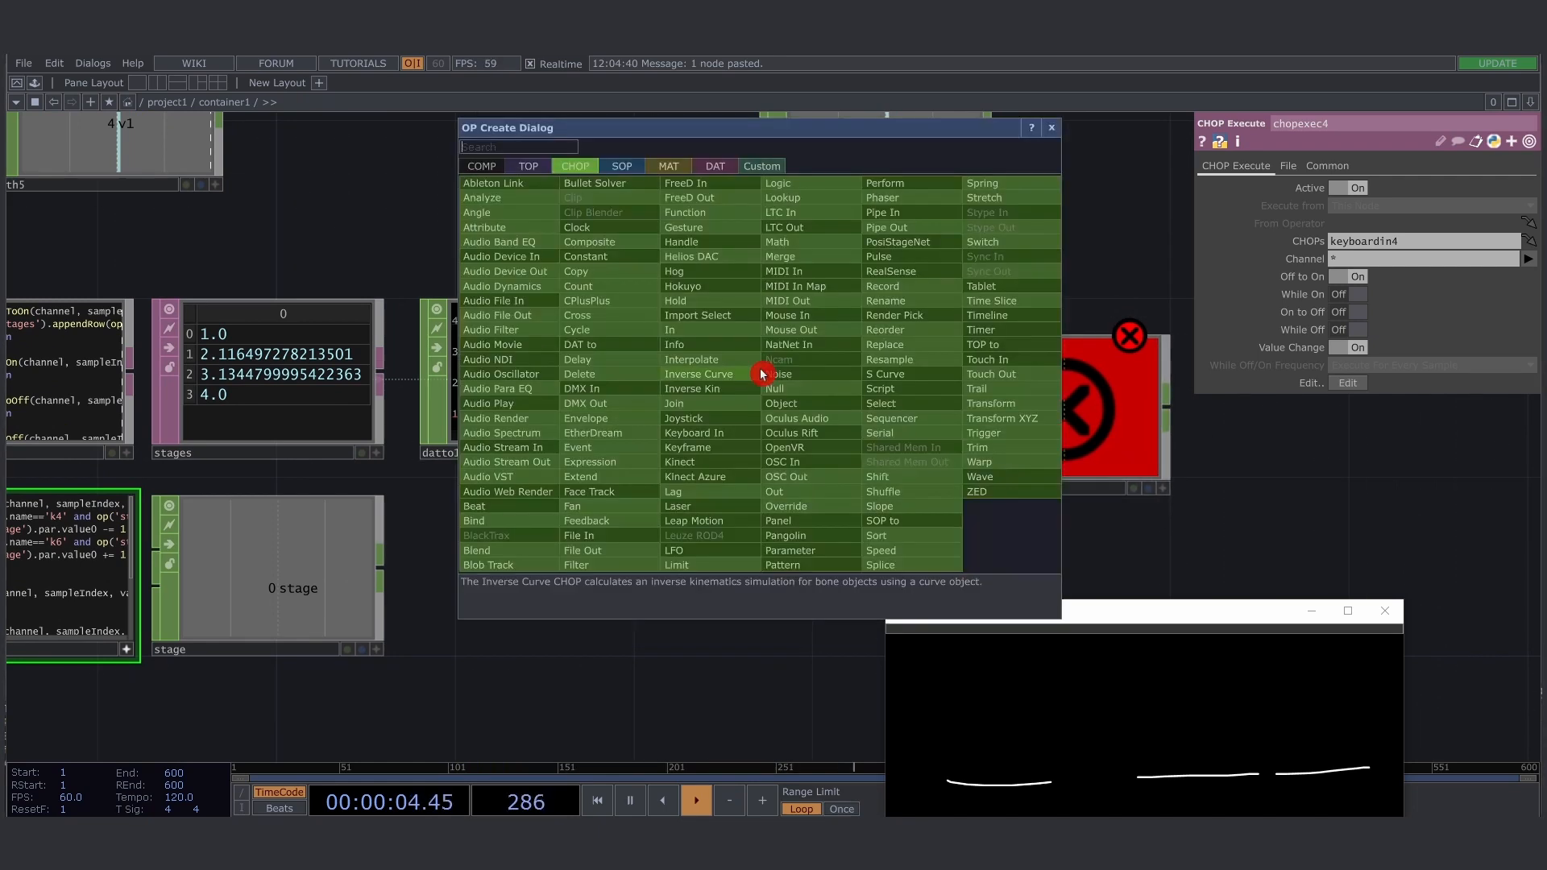
pyautogui.write('sort')
pyautogui.press('Return')
pyautogui.moveTo(775, 380); pyautogui.dragTo(810, 401)
# - Move the container1 window higher, set its slider to about 2.6, and record that value as a new row in stages
pyautogui.moveTo(1043, 605); pyautogui.dragTo(1039, 572)
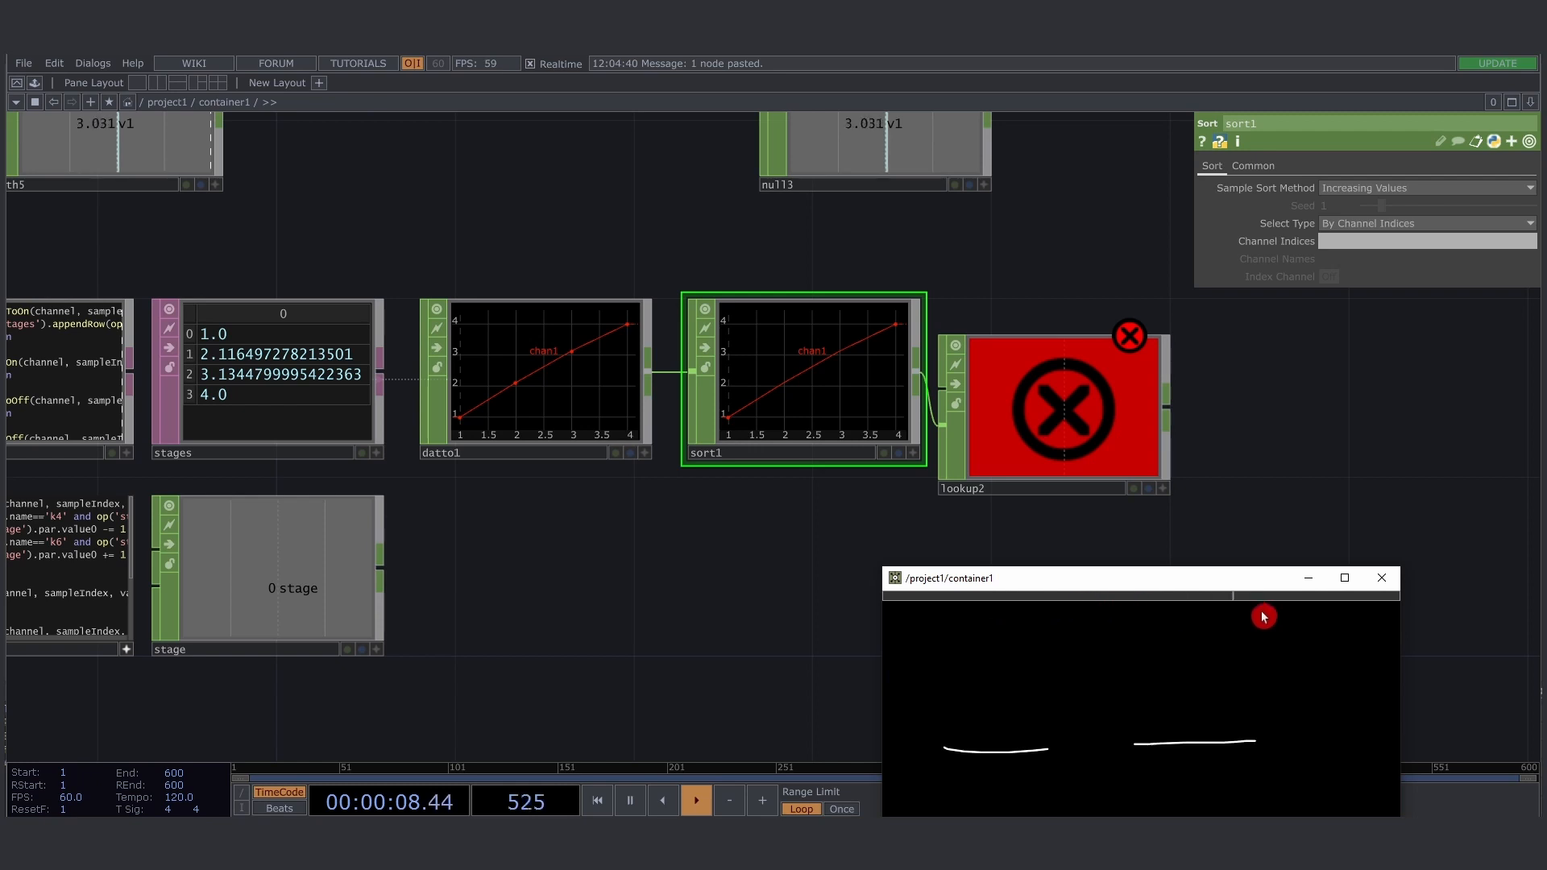
pyautogui.click(1160, 602)
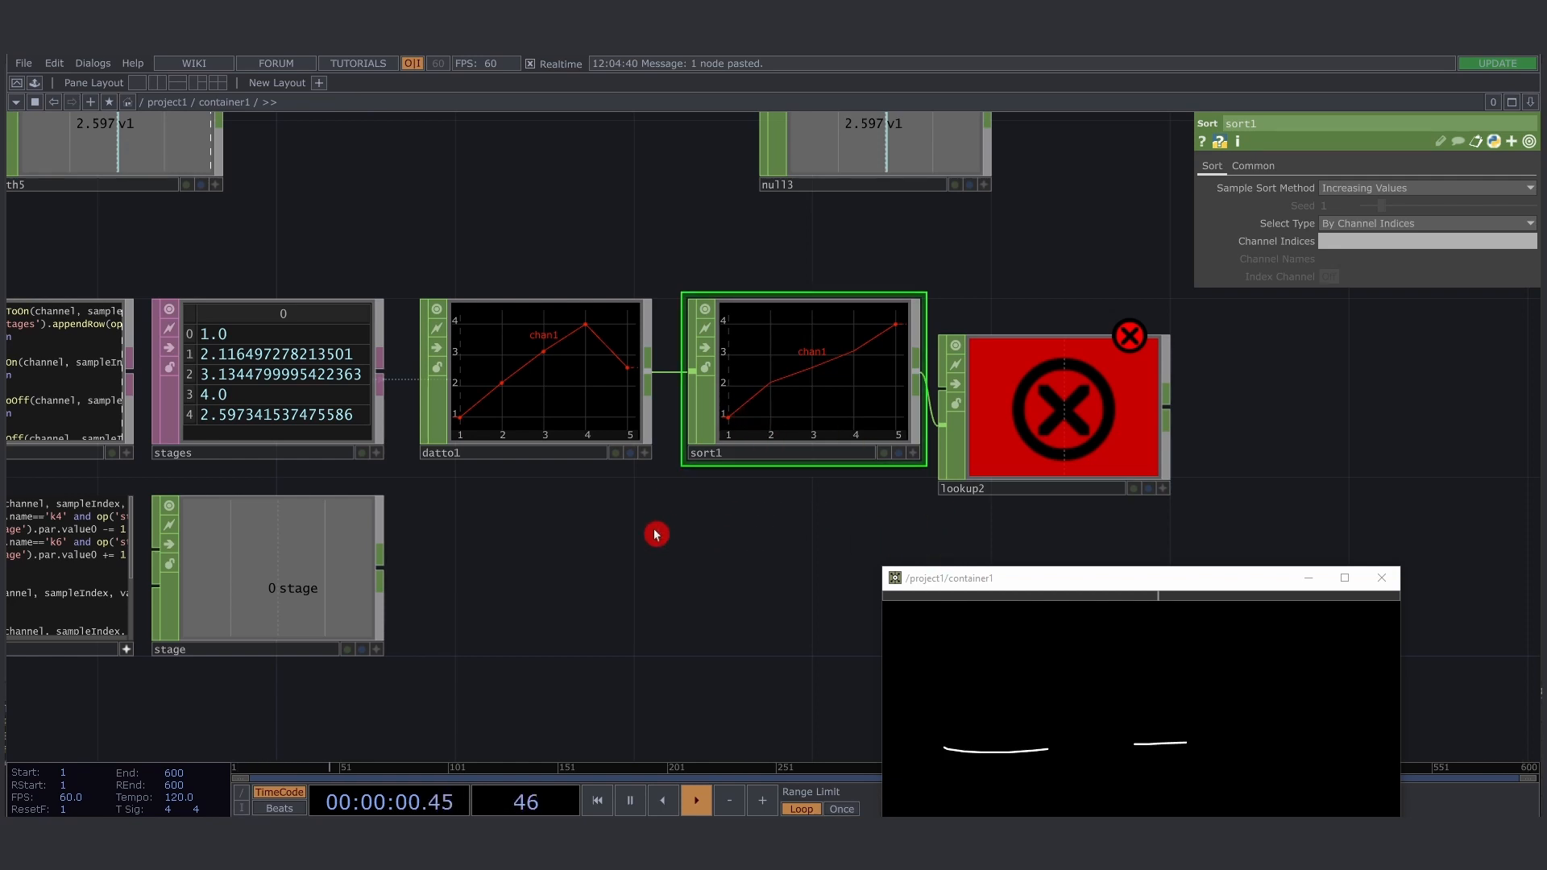
# - Move lookup2 clear of the Sort CHOP and rename sort1 as sort to match the name used in chopexec4
pyautogui.moveTo(656, 532); pyautogui.dragTo(667, 481)
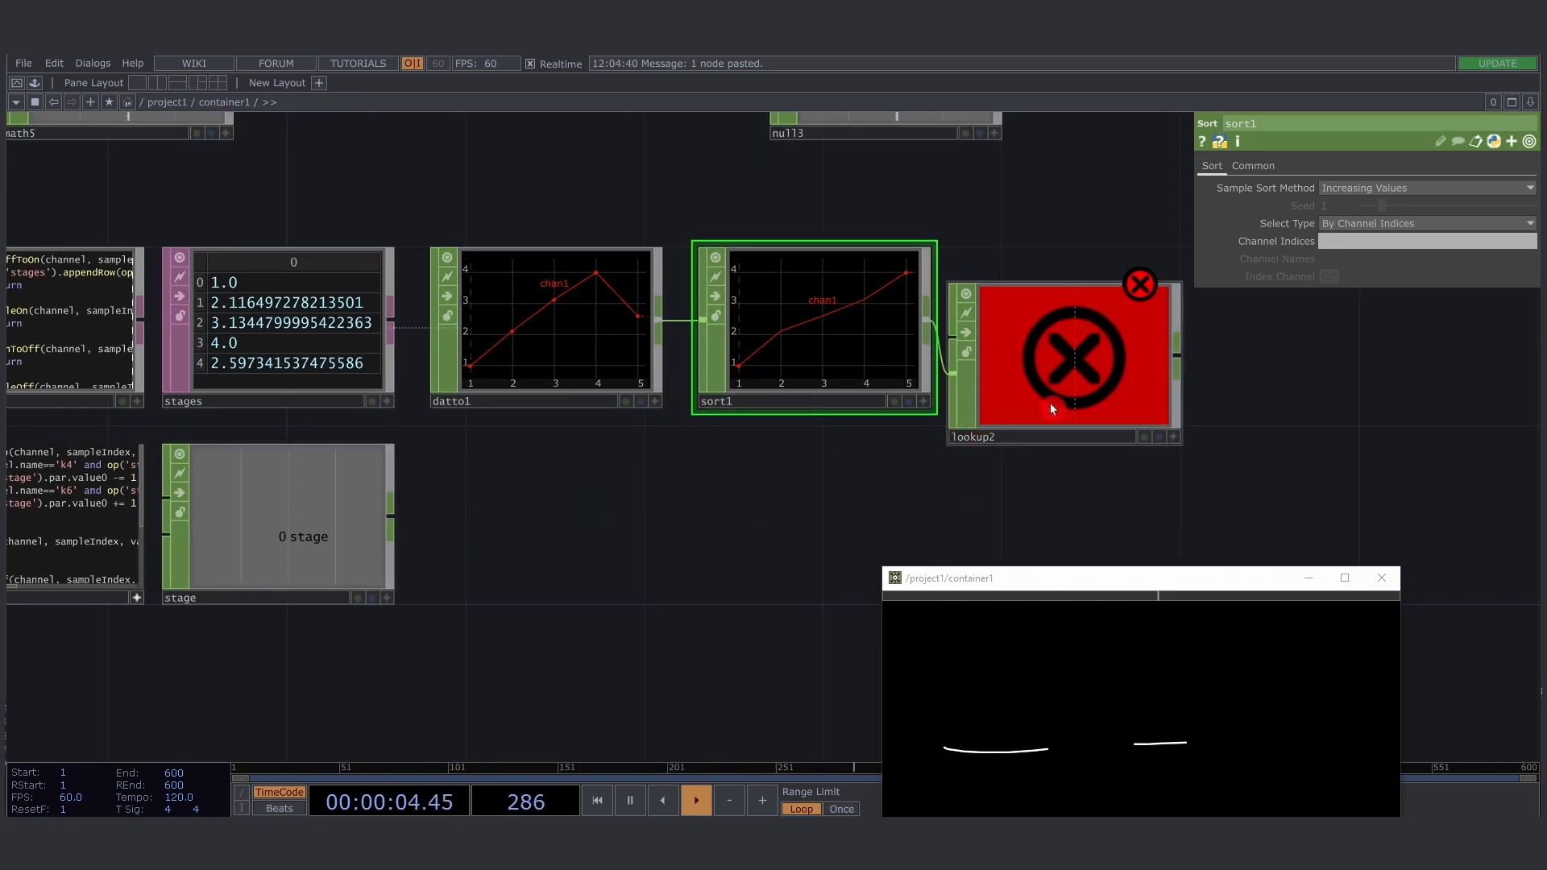
pyautogui.moveTo(1020, 404); pyautogui.dragTo(1075, 404)
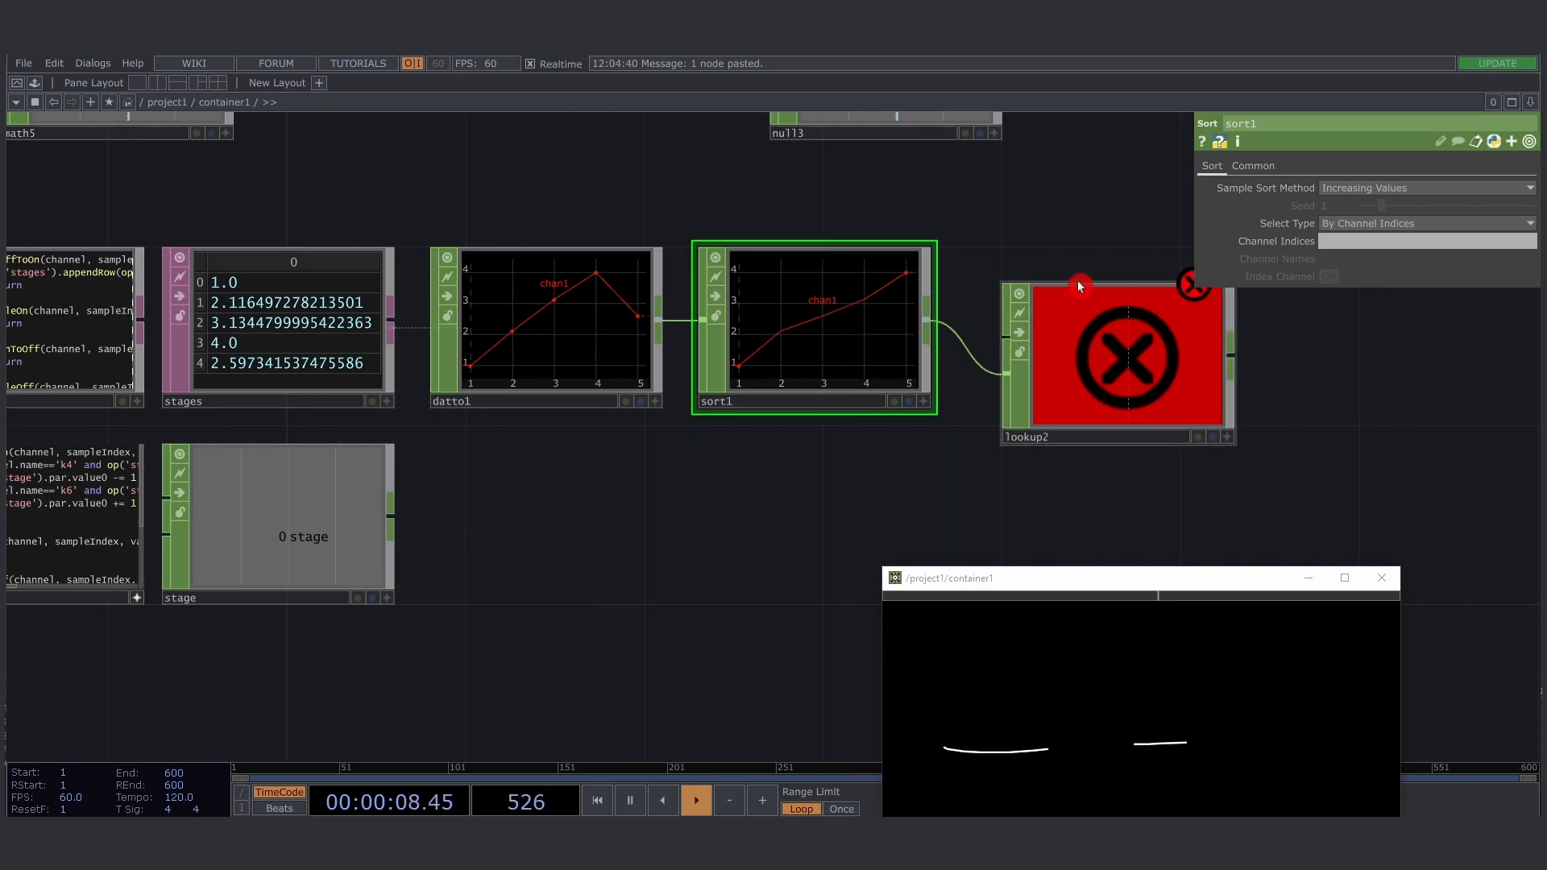
pyautogui.moveTo(625, 500); pyautogui.dragTo(756, 465)
pyautogui.moveTo(868, 408); pyautogui.dragTo(990, 436)
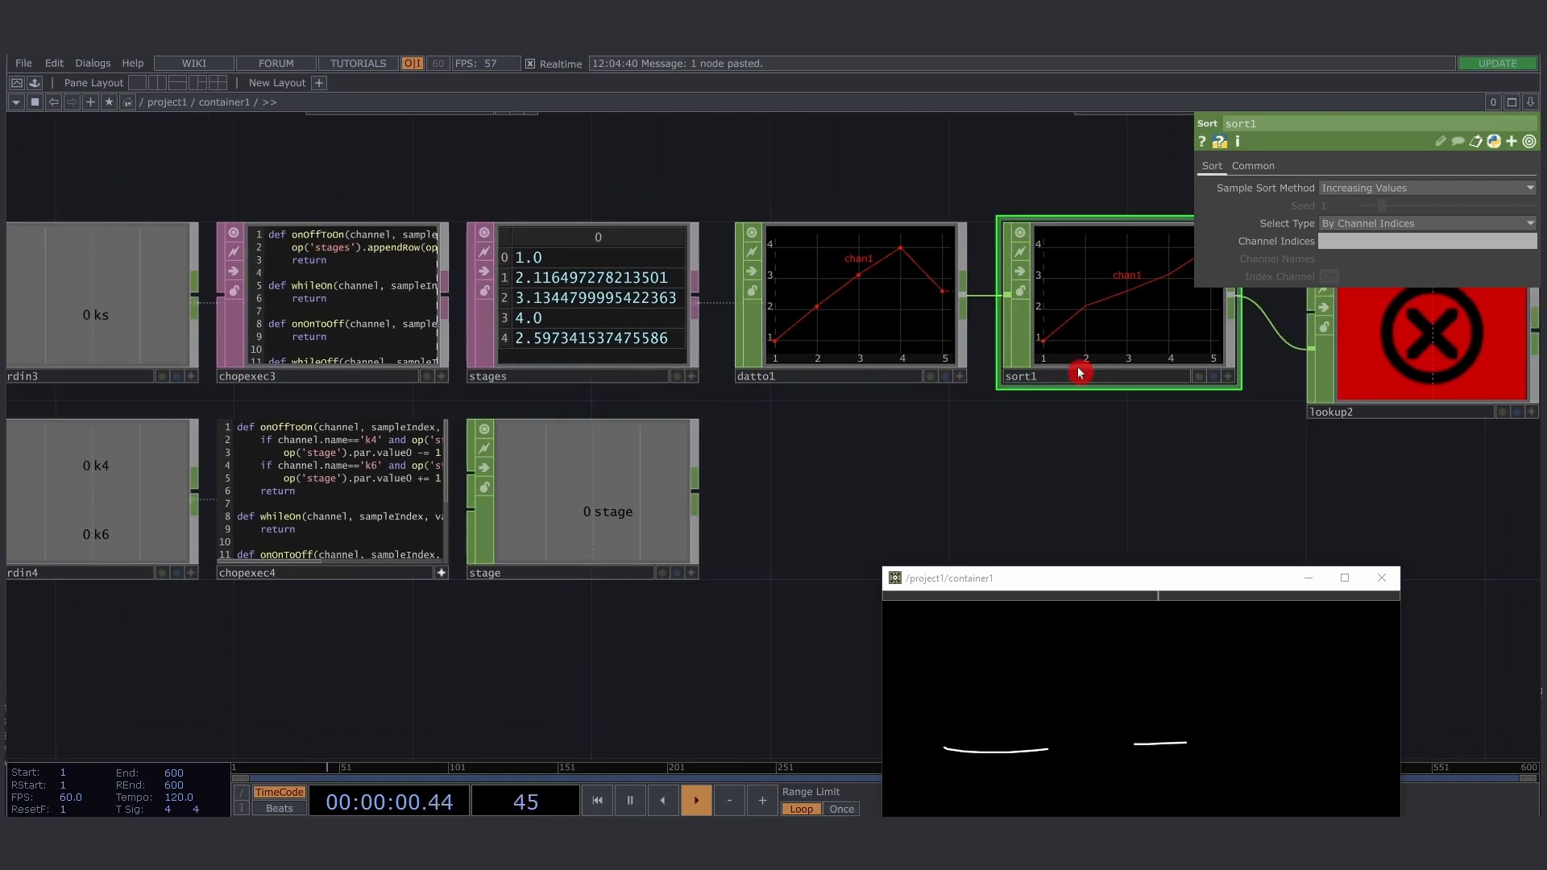
pyautogui.scroll(2, 419, 406)
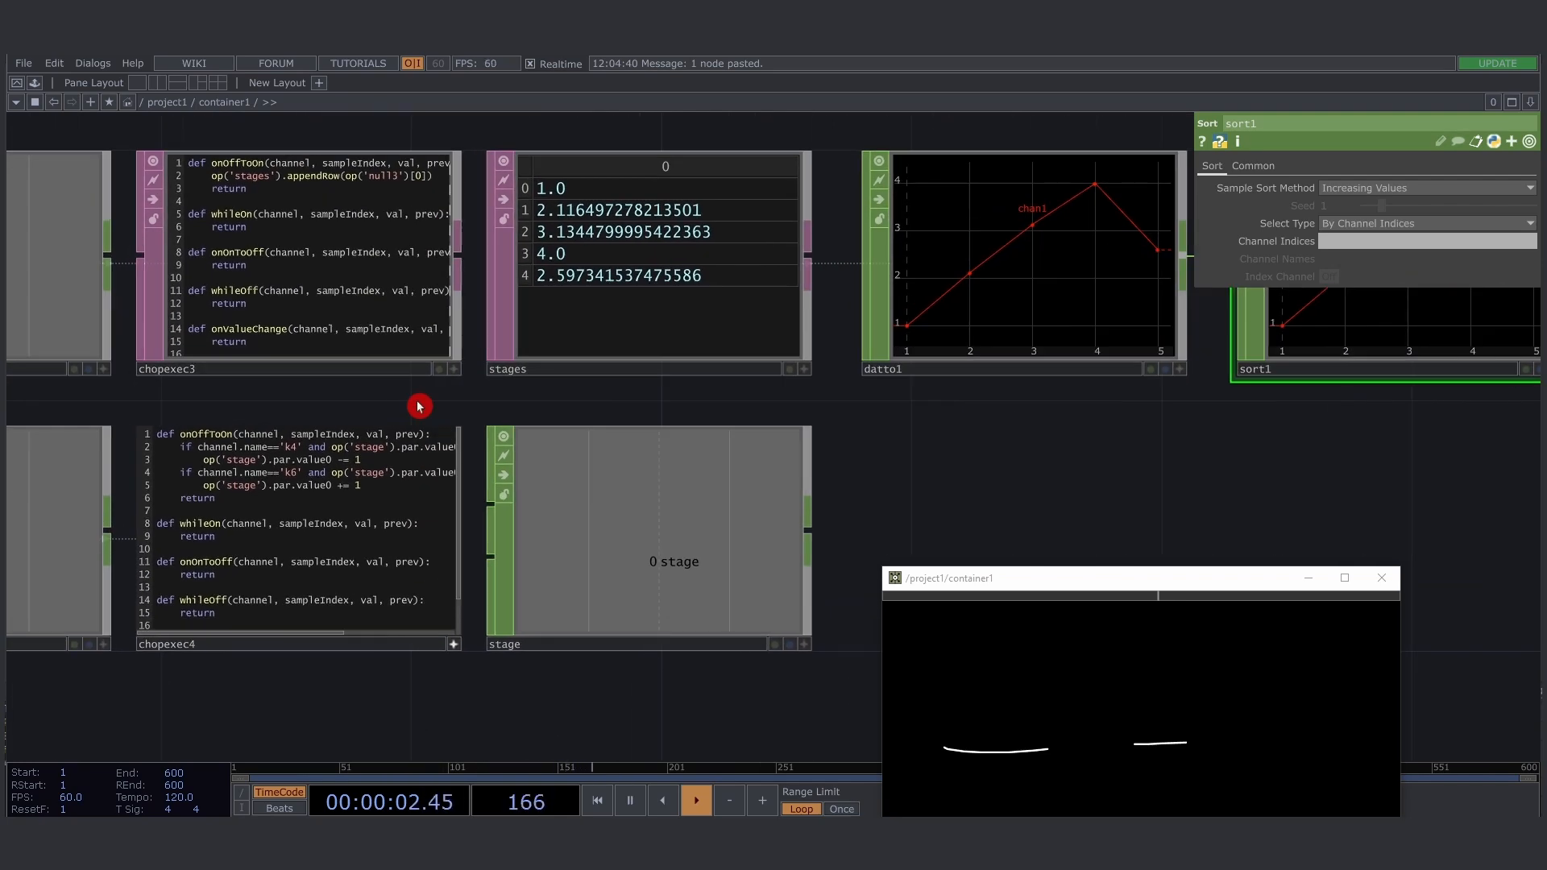
pyautogui.scroll(2, 419, 406)
pyautogui.scroll(-4, 416, 403)
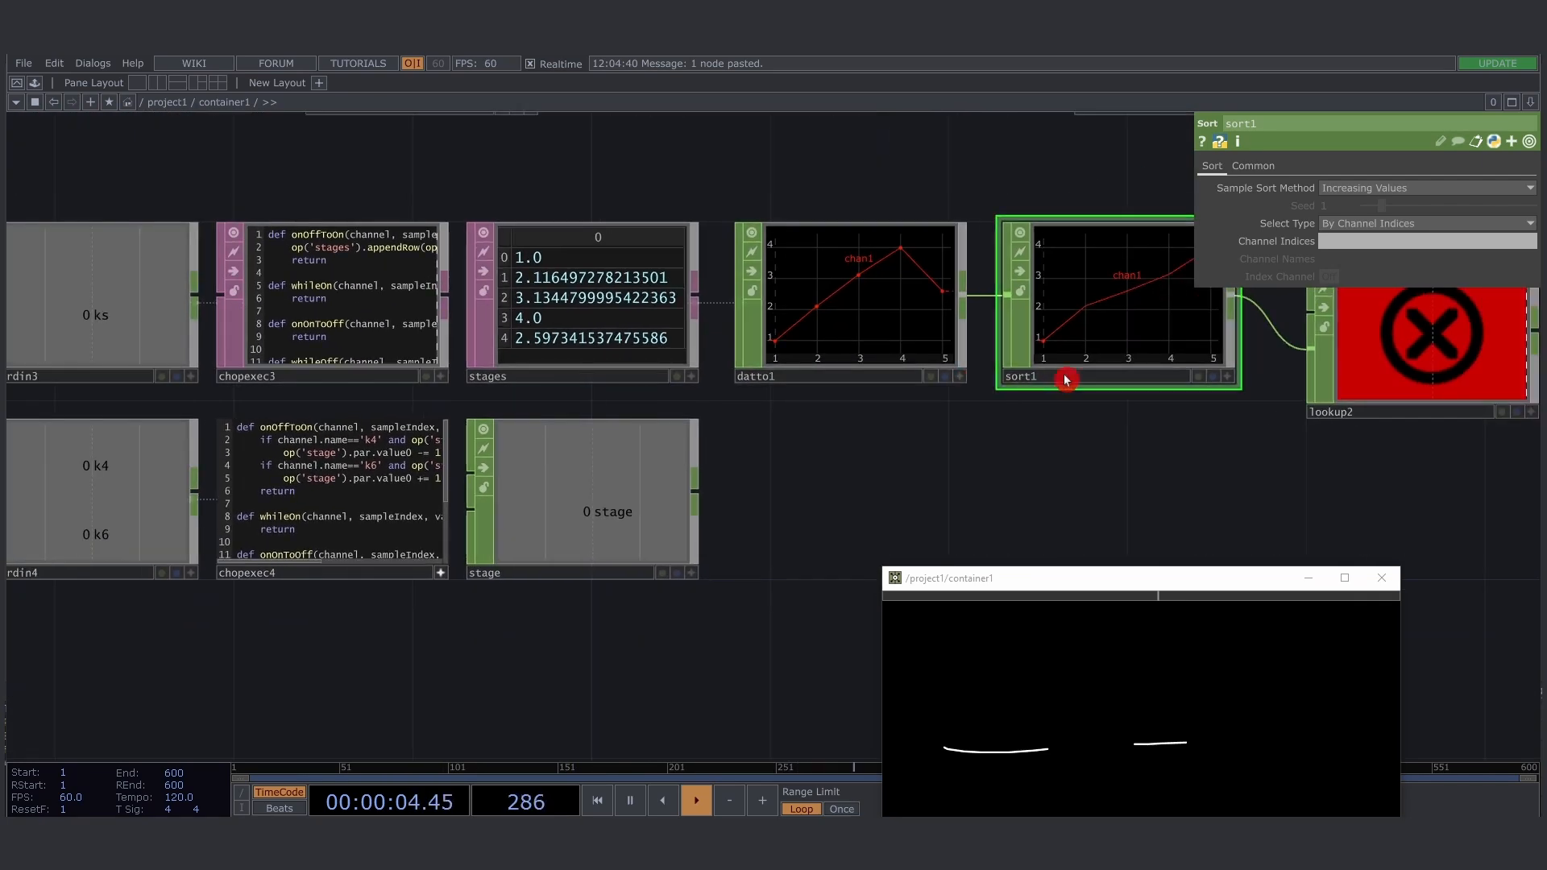
pyautogui.press('Return')
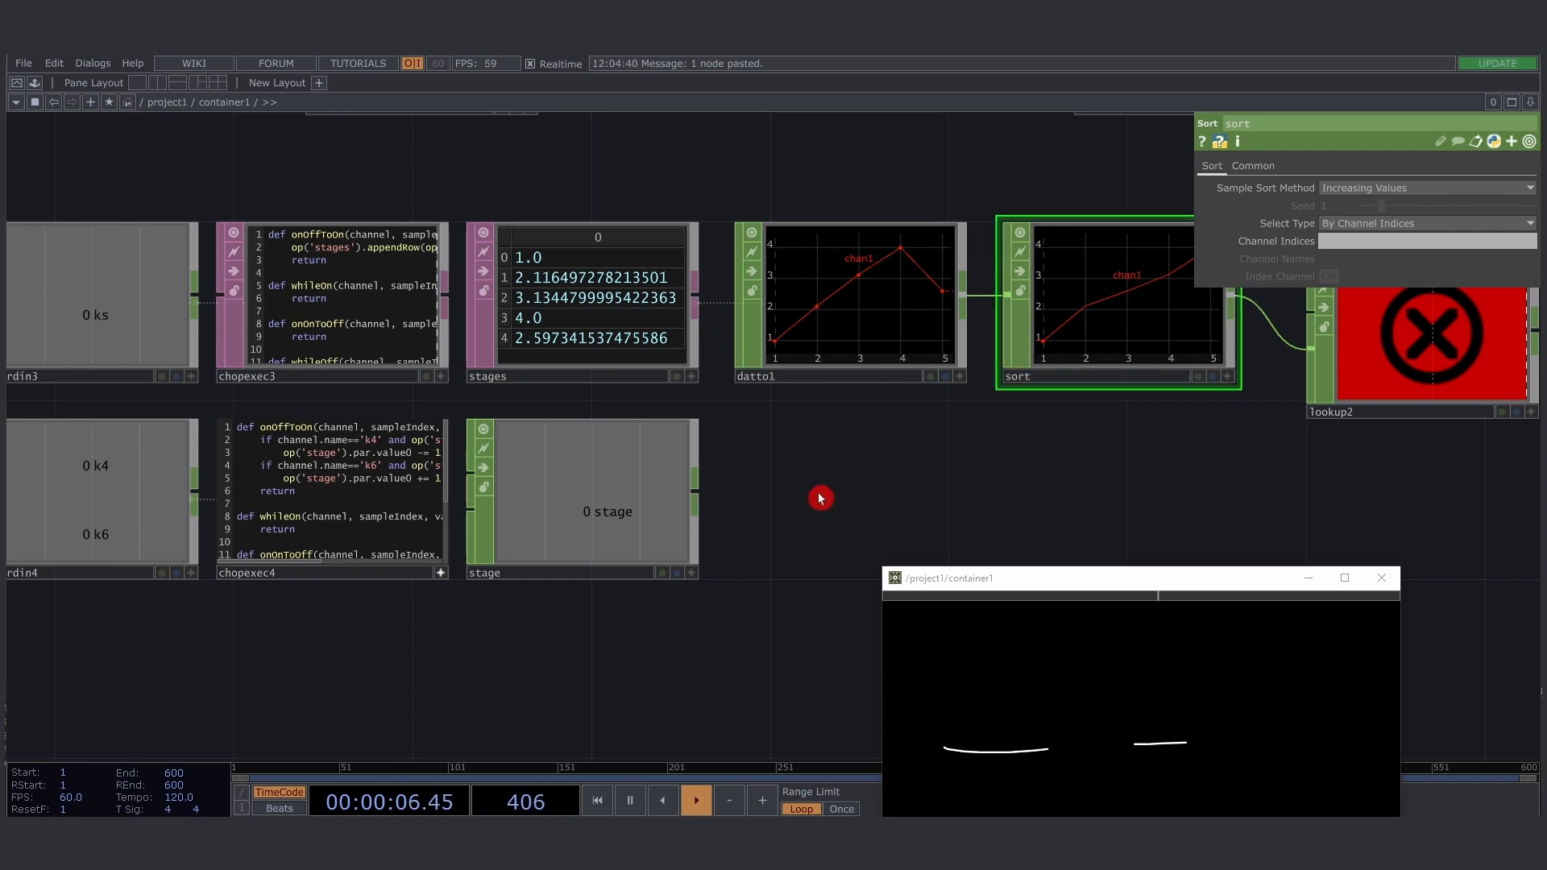
# - Examine the k4 and k6 conditions in the chopexec4 script, including the reference to op('sort').numSamples-1
pyautogui.moveTo(819, 498); pyautogui.dragTo(876, 469)
pyautogui.scroll(3, 311, 362)
pyautogui.scroll(2, 319, 365)
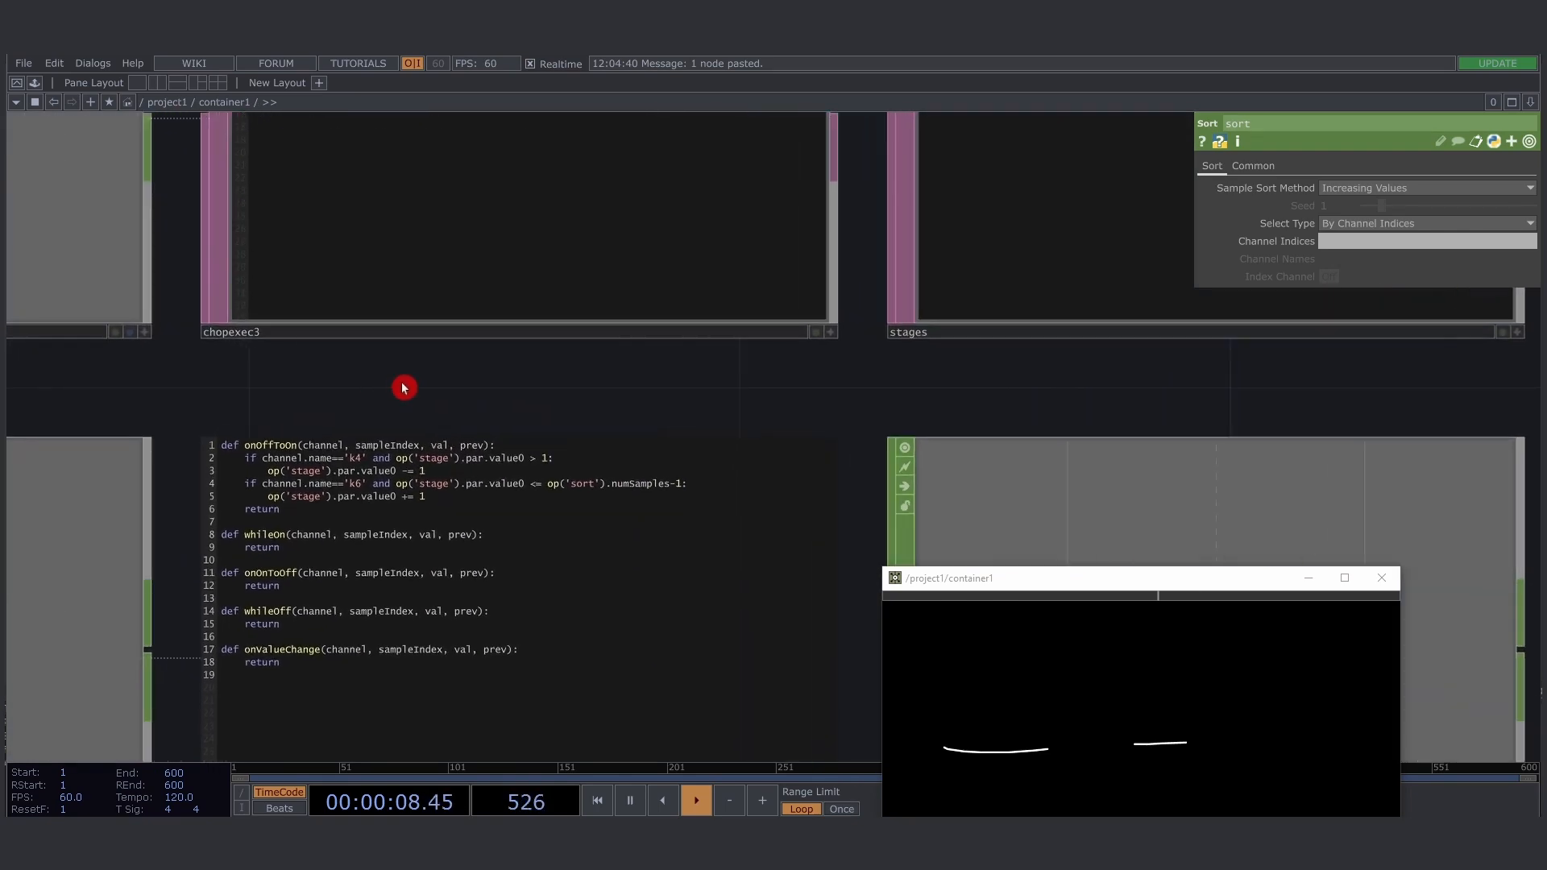
pyautogui.moveTo(405, 382); pyautogui.dragTo(323, 310)
pyautogui.click(214, 319)
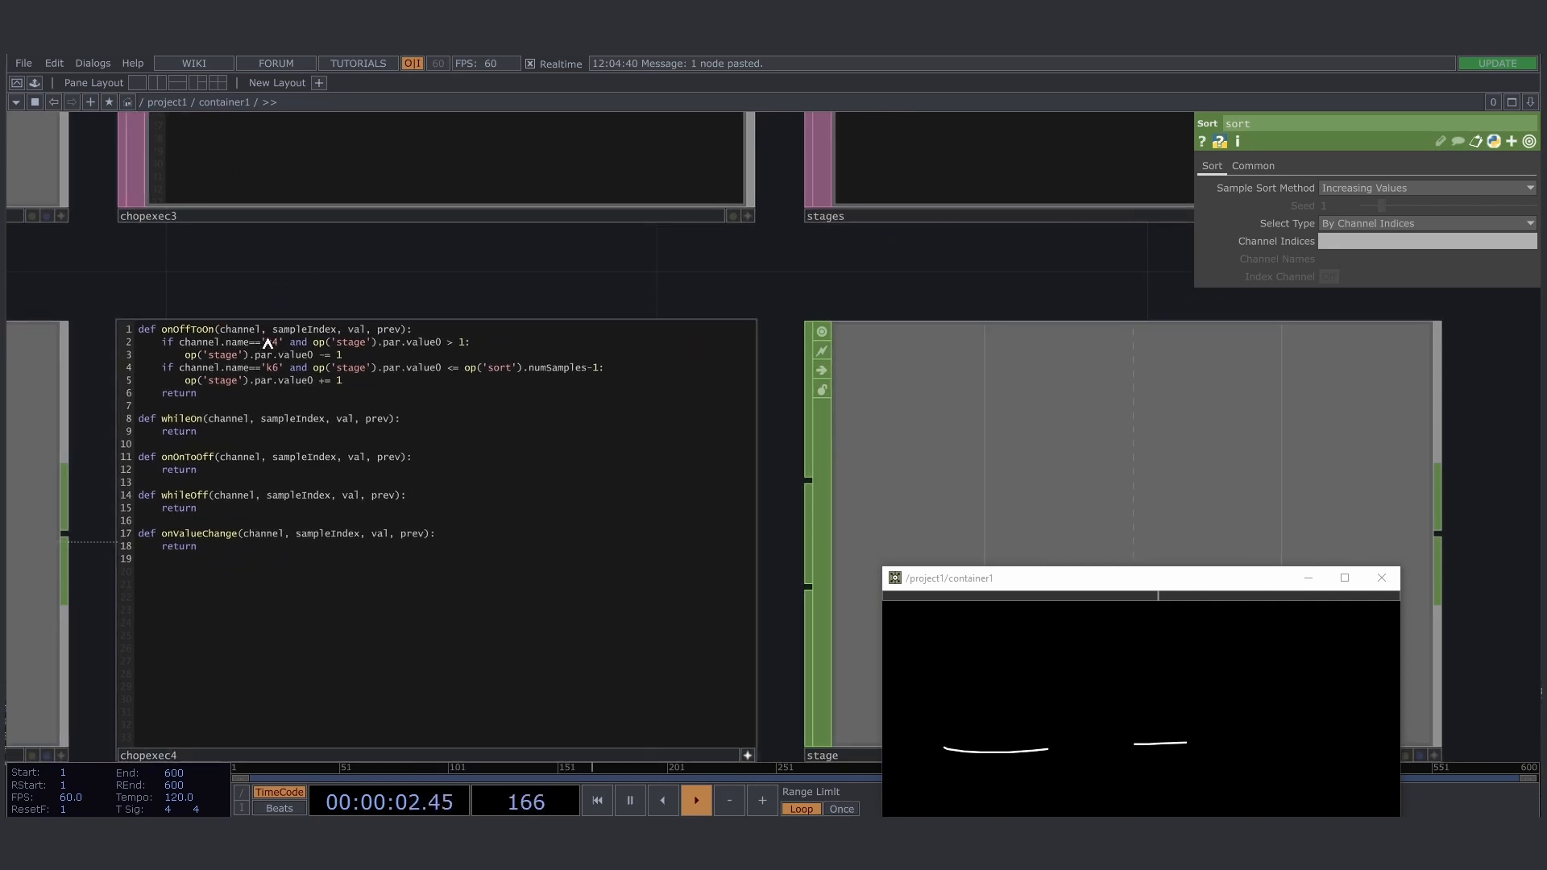
pyautogui.moveTo(468, 345); pyautogui.dragTo(193, 357)
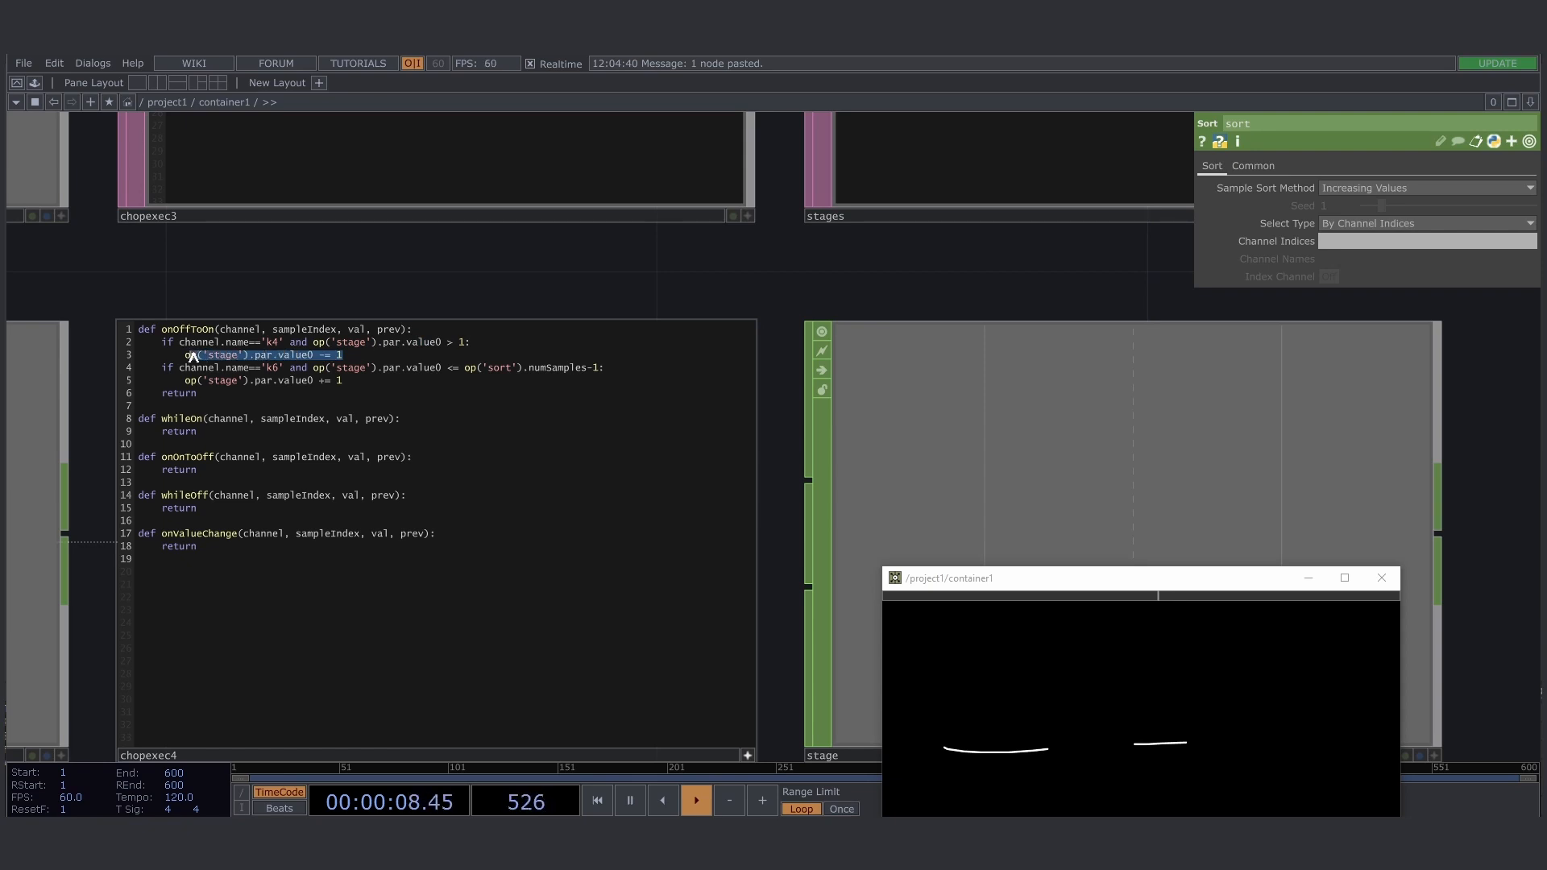
pyautogui.moveTo(180, 369); pyautogui.dragTo(286, 368)
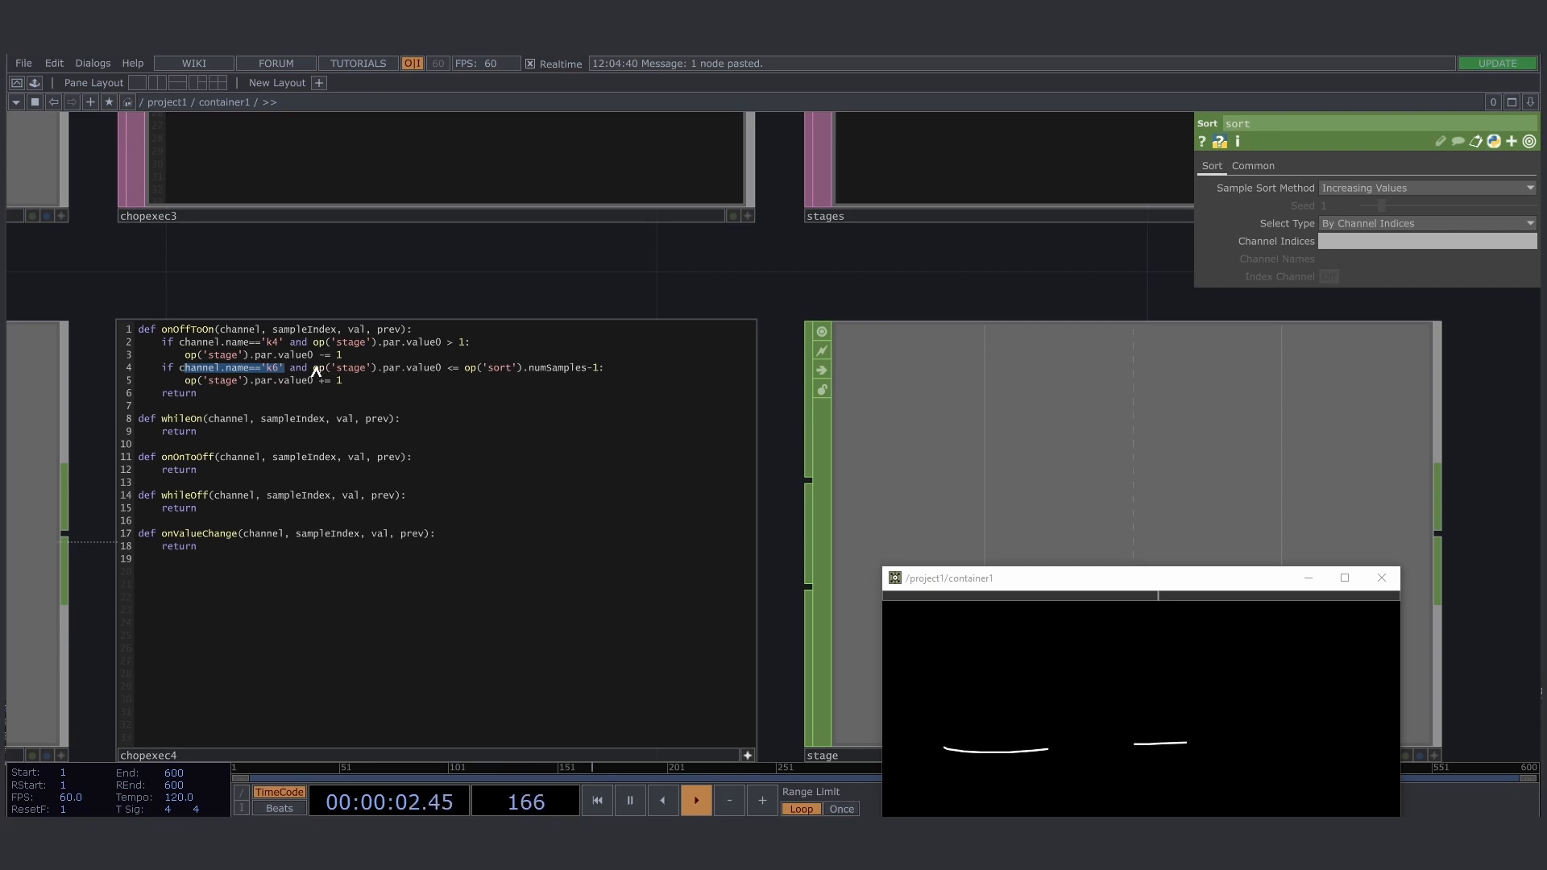
pyautogui.moveTo(312, 368); pyautogui.dragTo(369, 368)
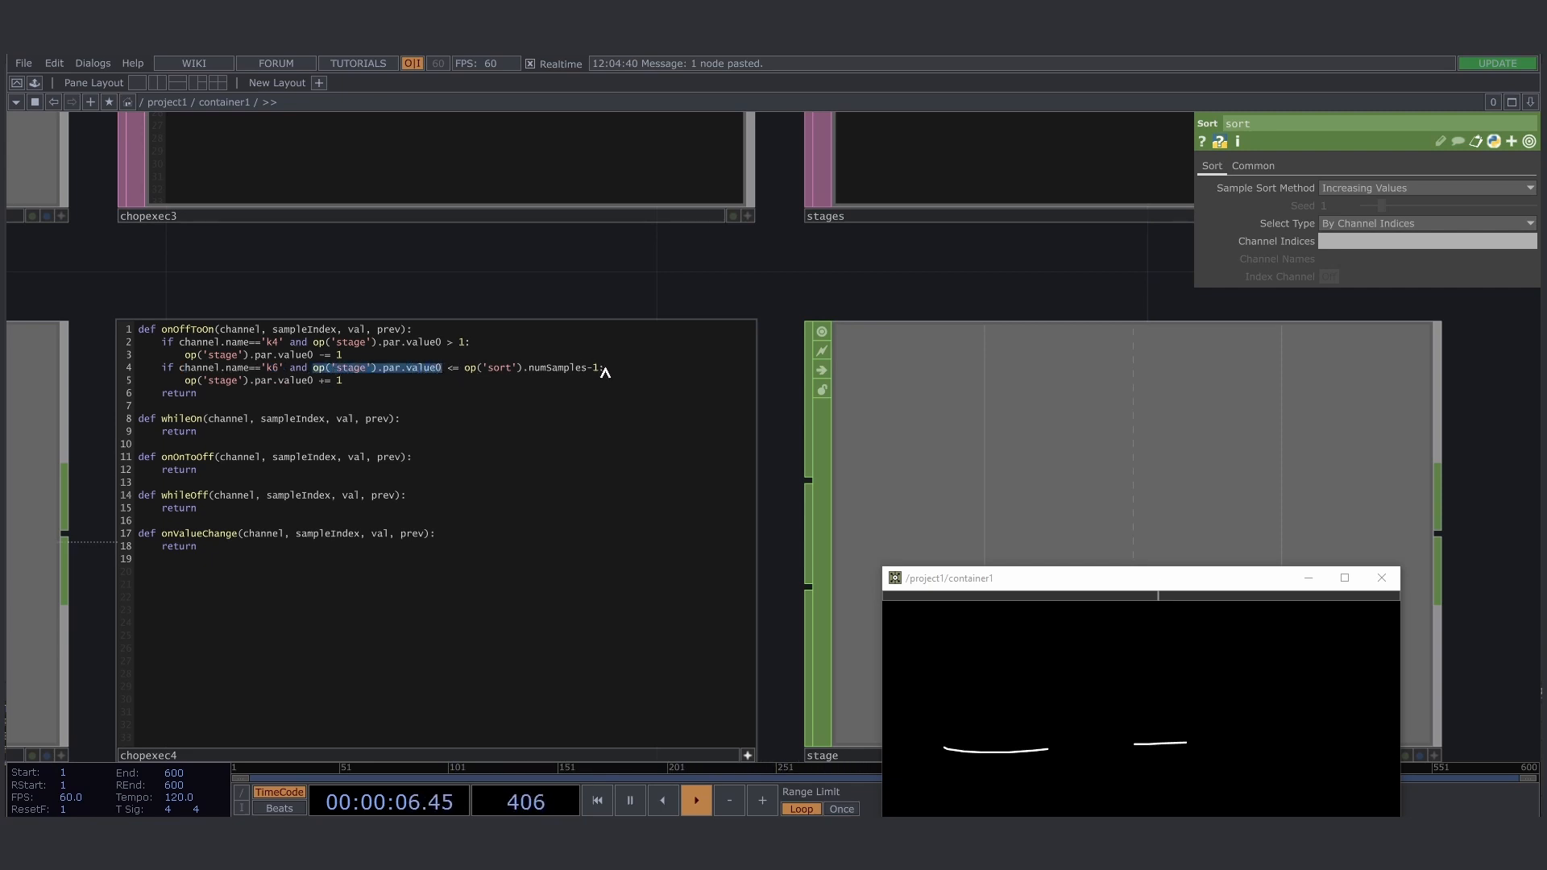
pyautogui.moveTo(605, 370); pyautogui.dragTo(463, 371)
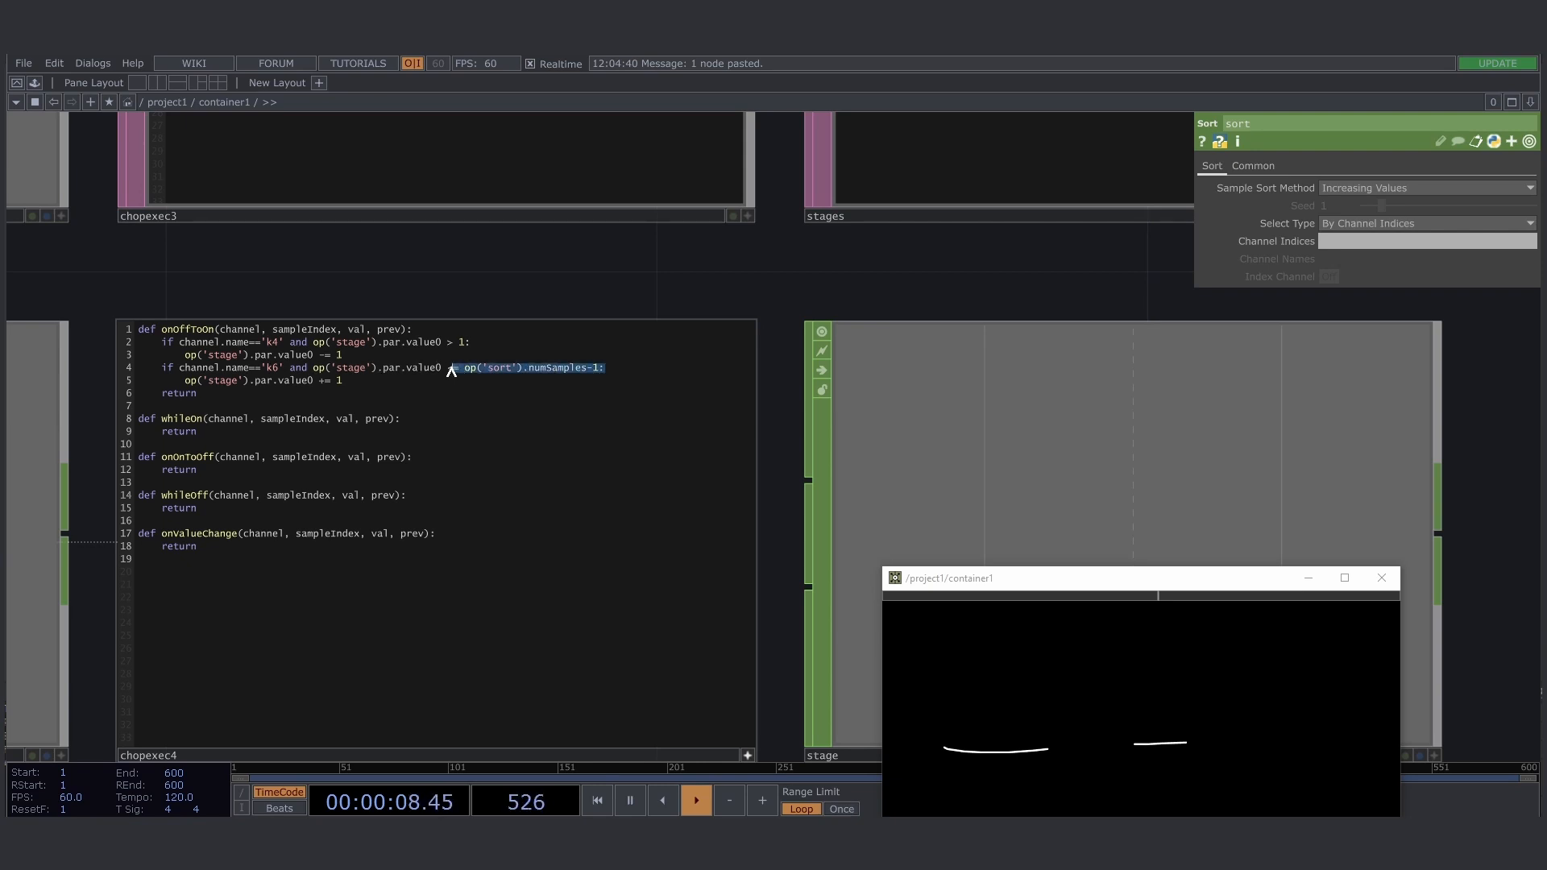
# - Compare the sample curves of datto1 and sort, and relate sort's number of samples to the k6 limit in chopexec4
pyautogui.moveTo(363, 304); pyautogui.dragTo(226, 427)
pyautogui.moveTo(225, 427); pyautogui.dragTo(448, 422, button='middle')
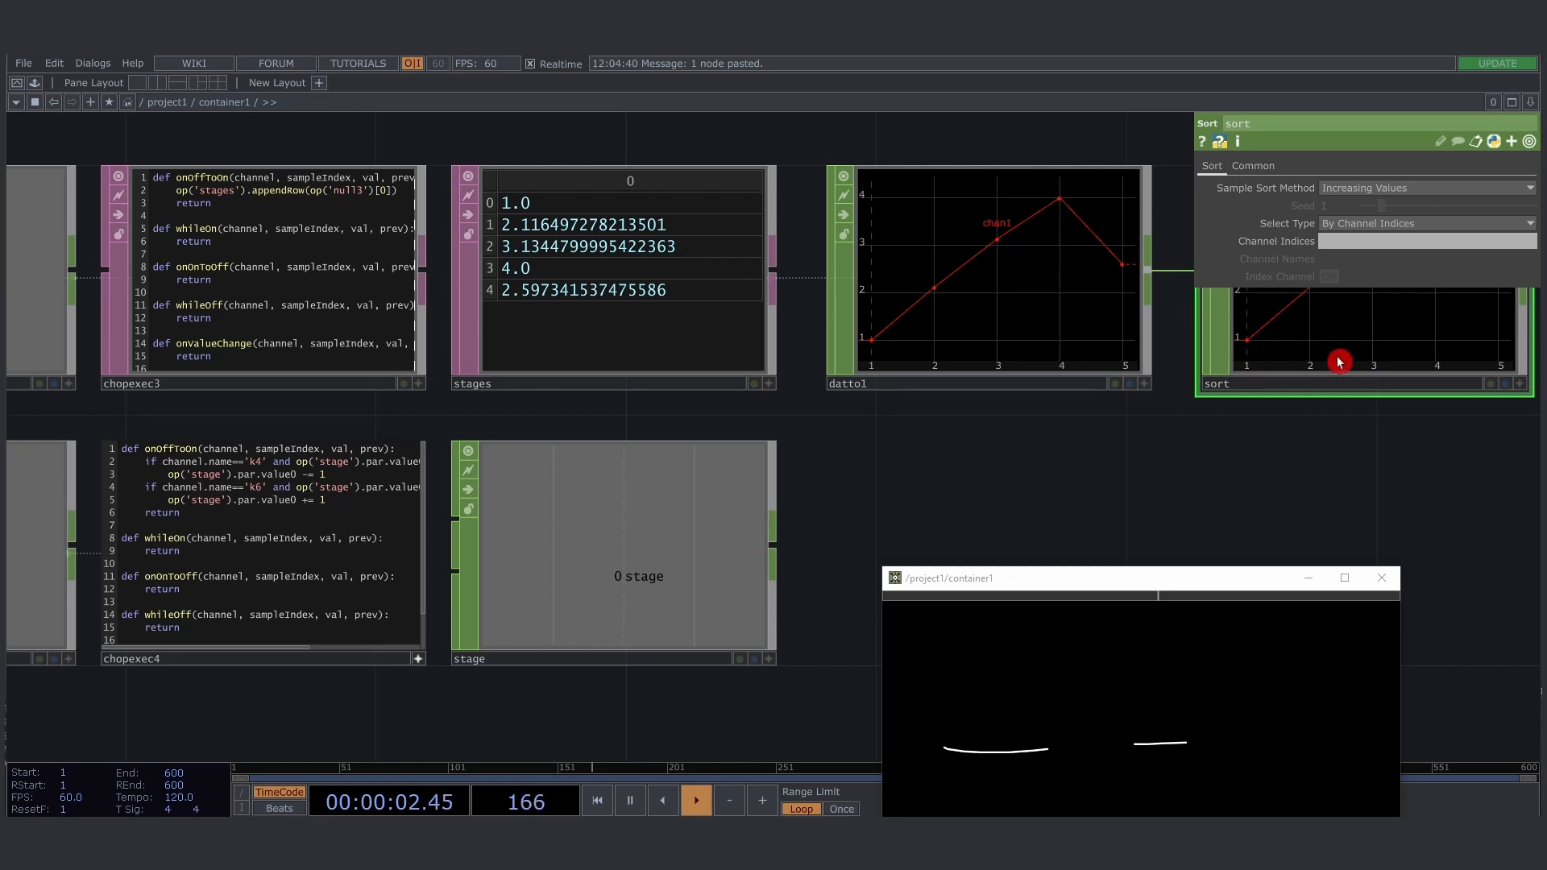
pyautogui.moveTo(1322, 453); pyautogui.dragTo(950, 484)
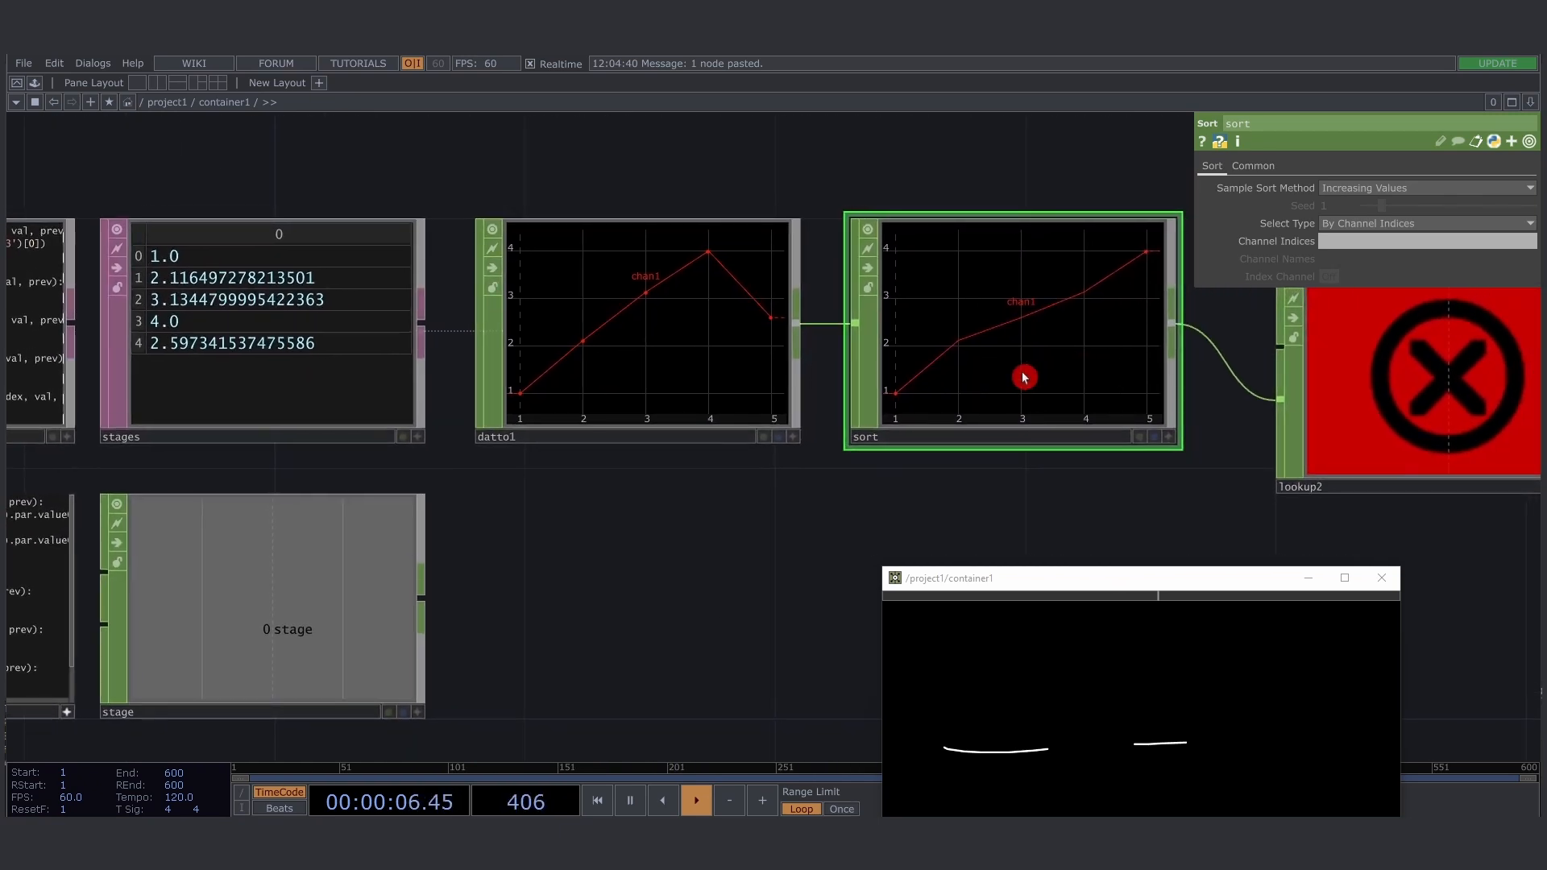
pyautogui.press('a')
pyautogui.click(940, 490)
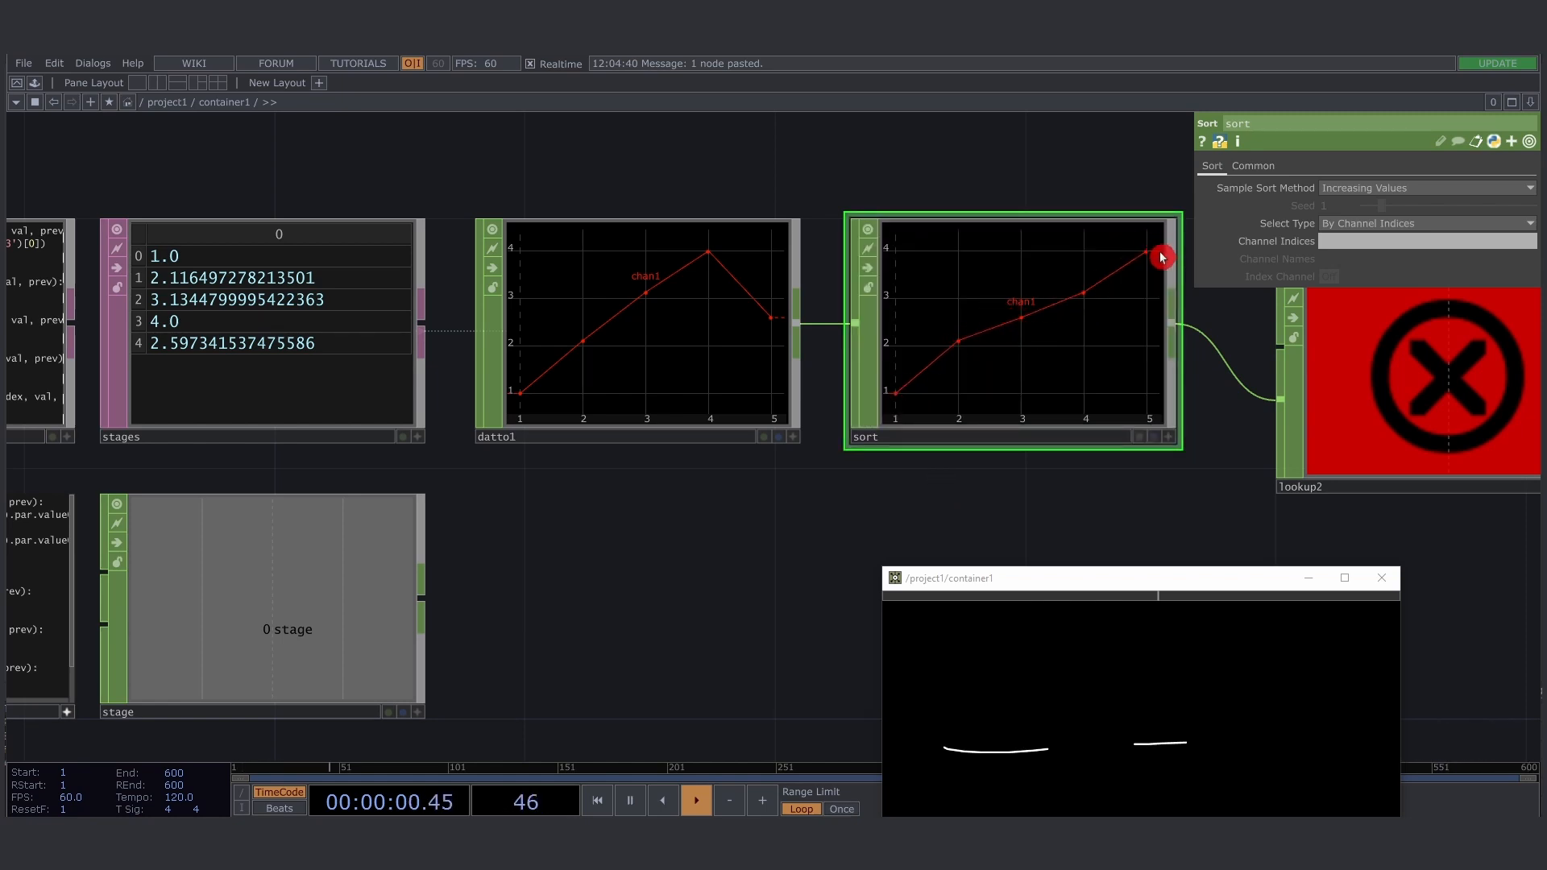
pyautogui.moveTo(538, 598); pyautogui.dragTo(574, 553)
pyautogui.moveTo(683, 522); pyautogui.dragTo(1001, 407)
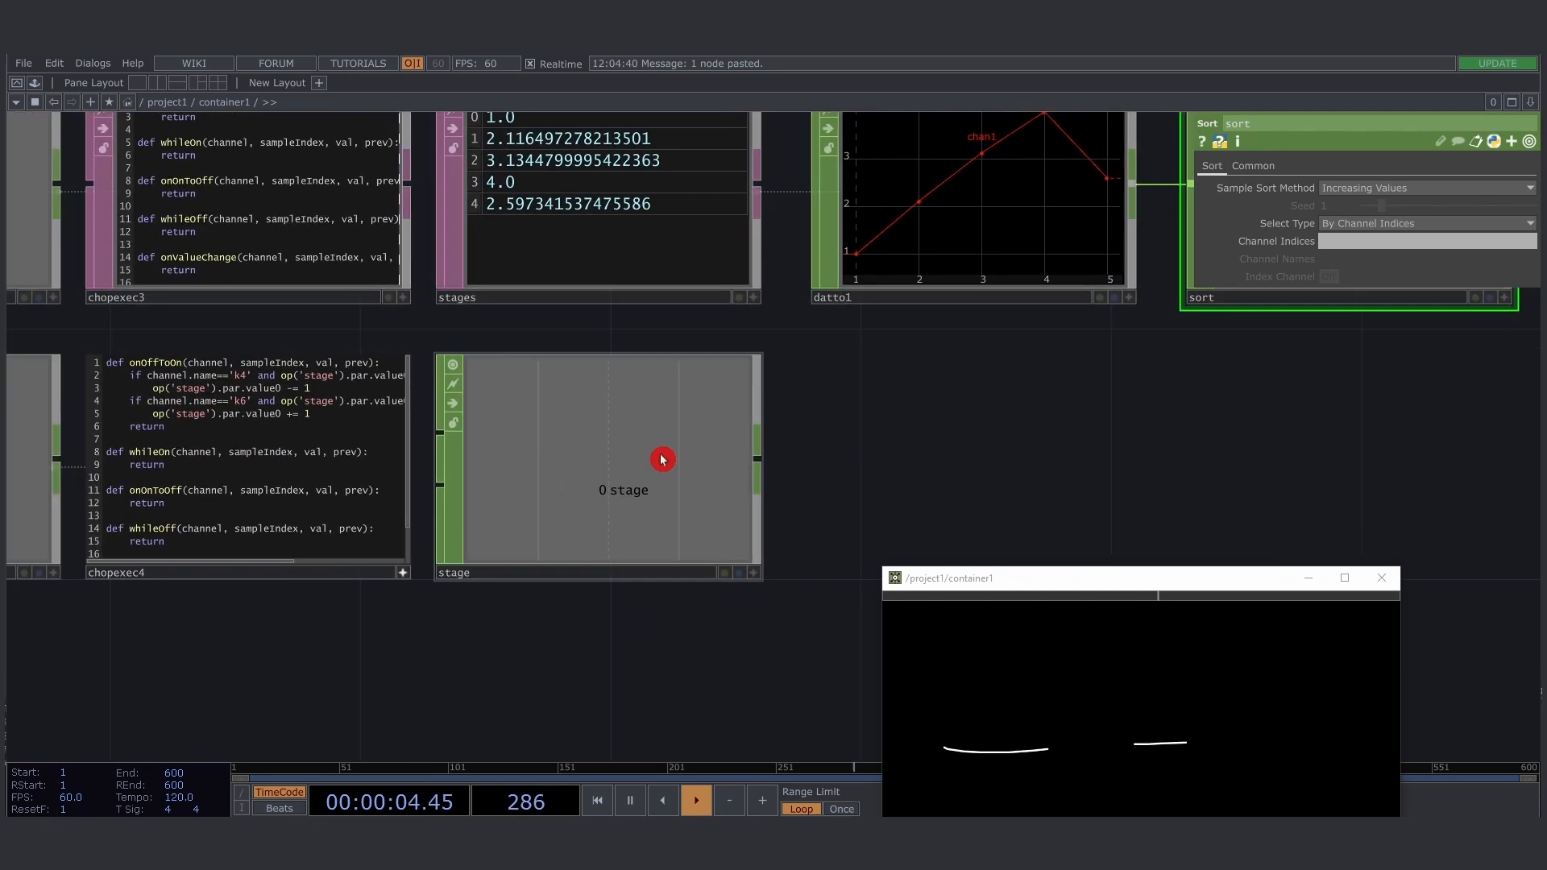
pyautogui.scroll(5, 160, 320)
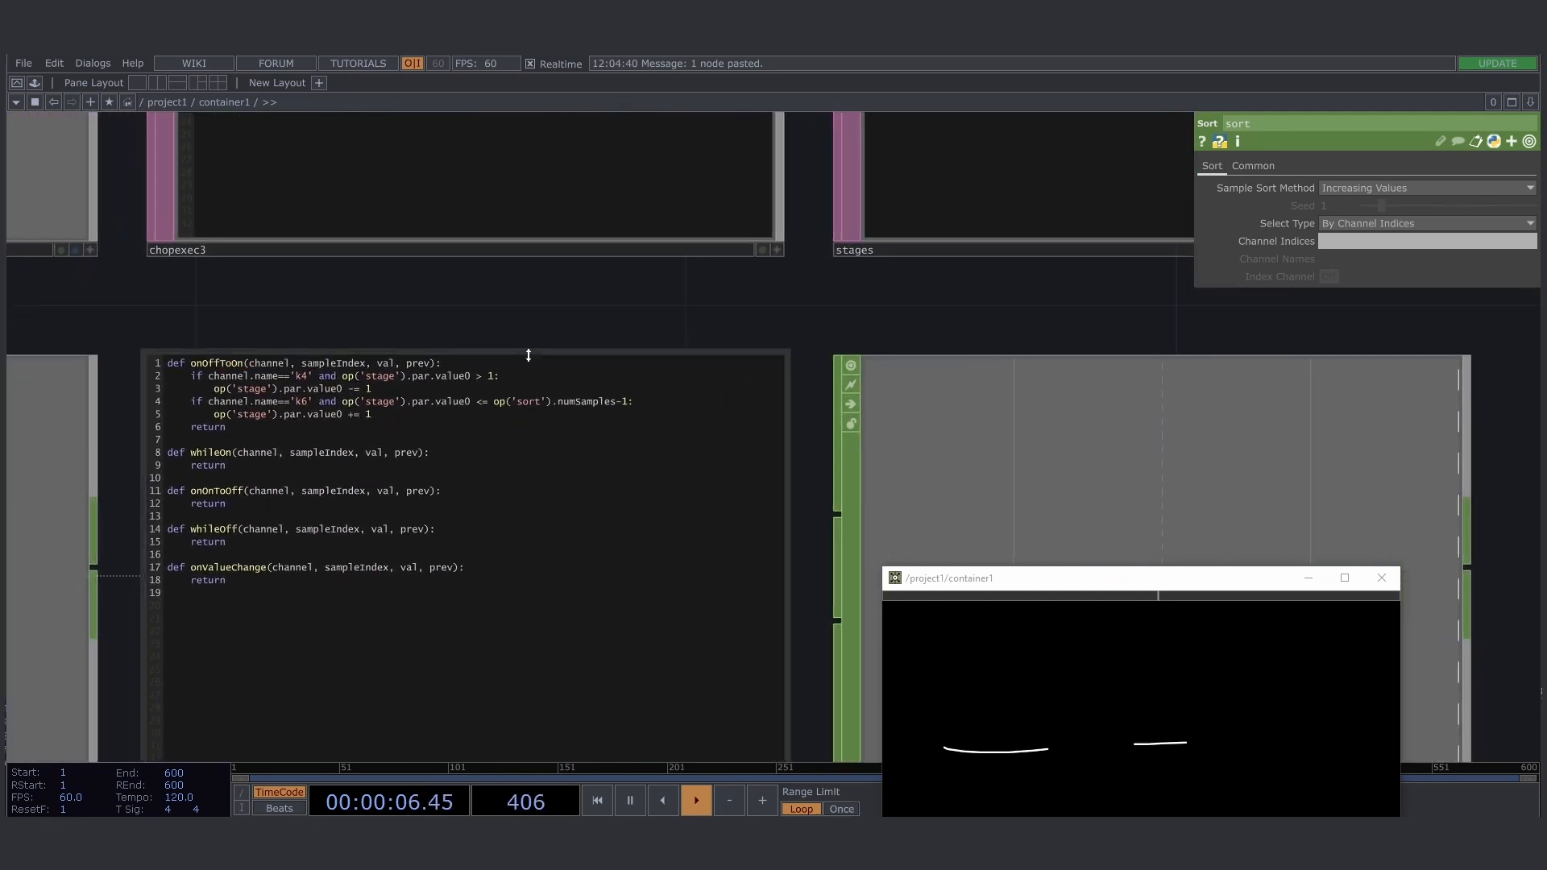
pyautogui.moveTo(635, 402); pyautogui.dragTo(525, 408)
pyautogui.click(573, 342)
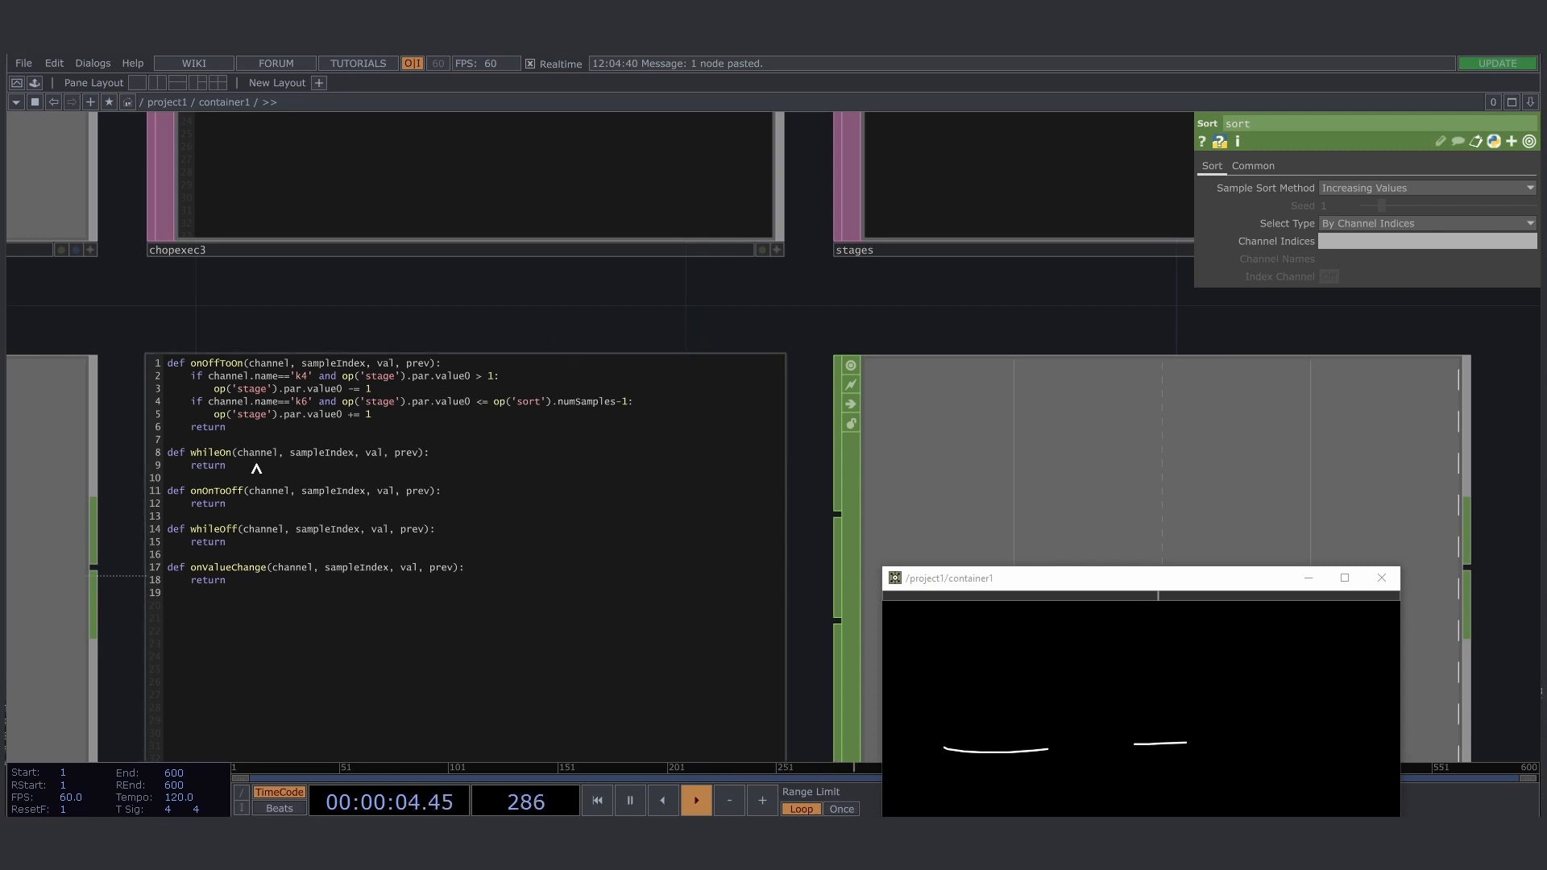
# - Test stepping the stage value up and down repeatedly through keyboardin4's k4 and k6 channels
pyautogui.moveTo(367, 328); pyautogui.dragTo(315, 315)
pyautogui.scroll(-3, 360, 296)
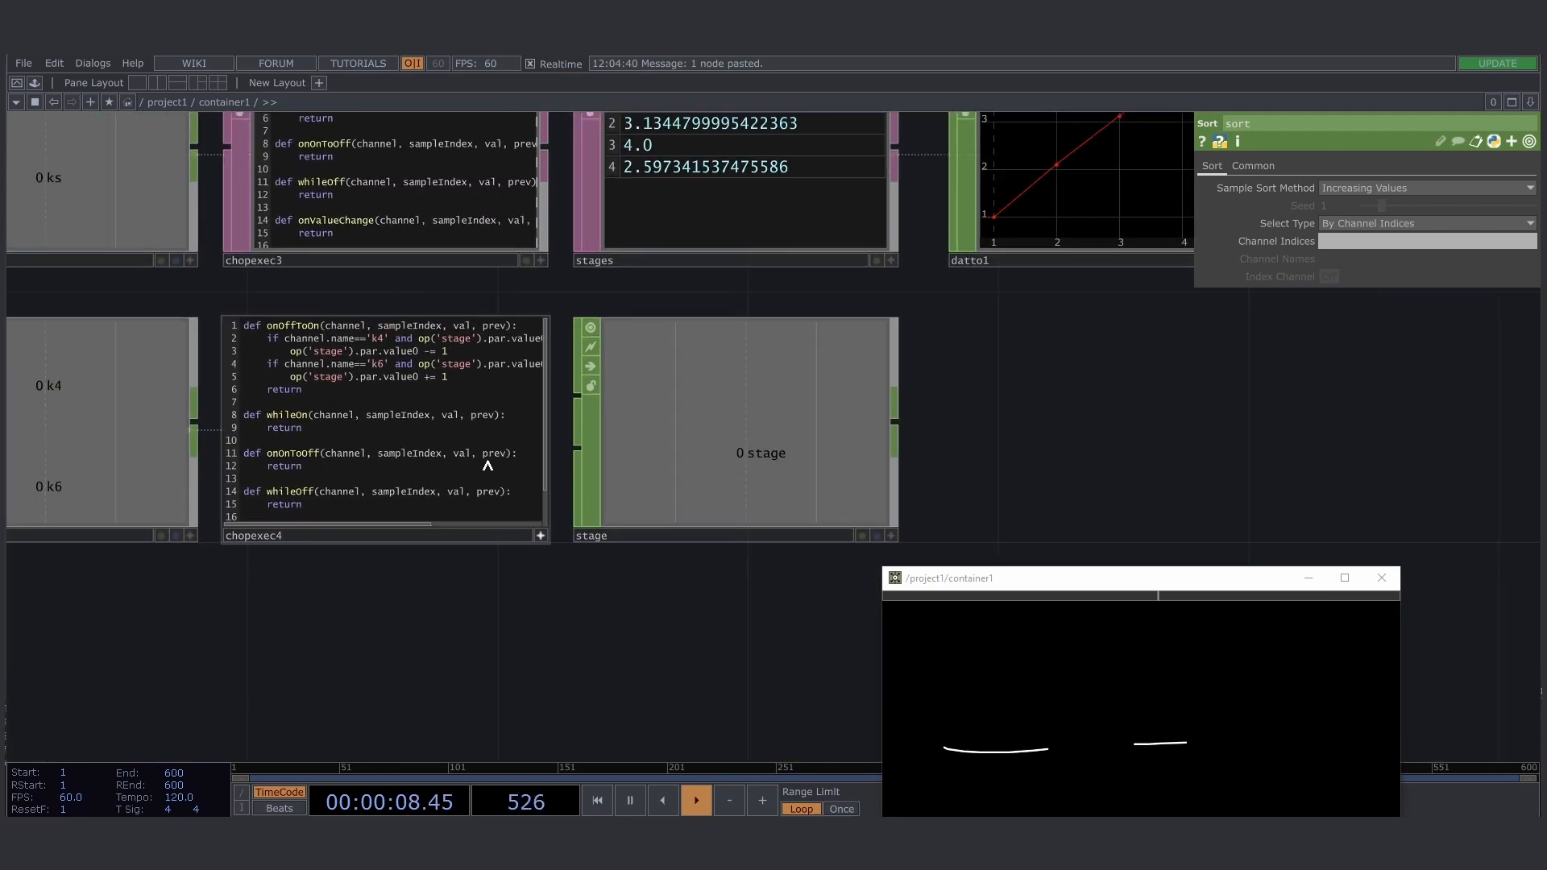
pyautogui.moveTo(989, 494); pyautogui.dragTo(1017, 444)
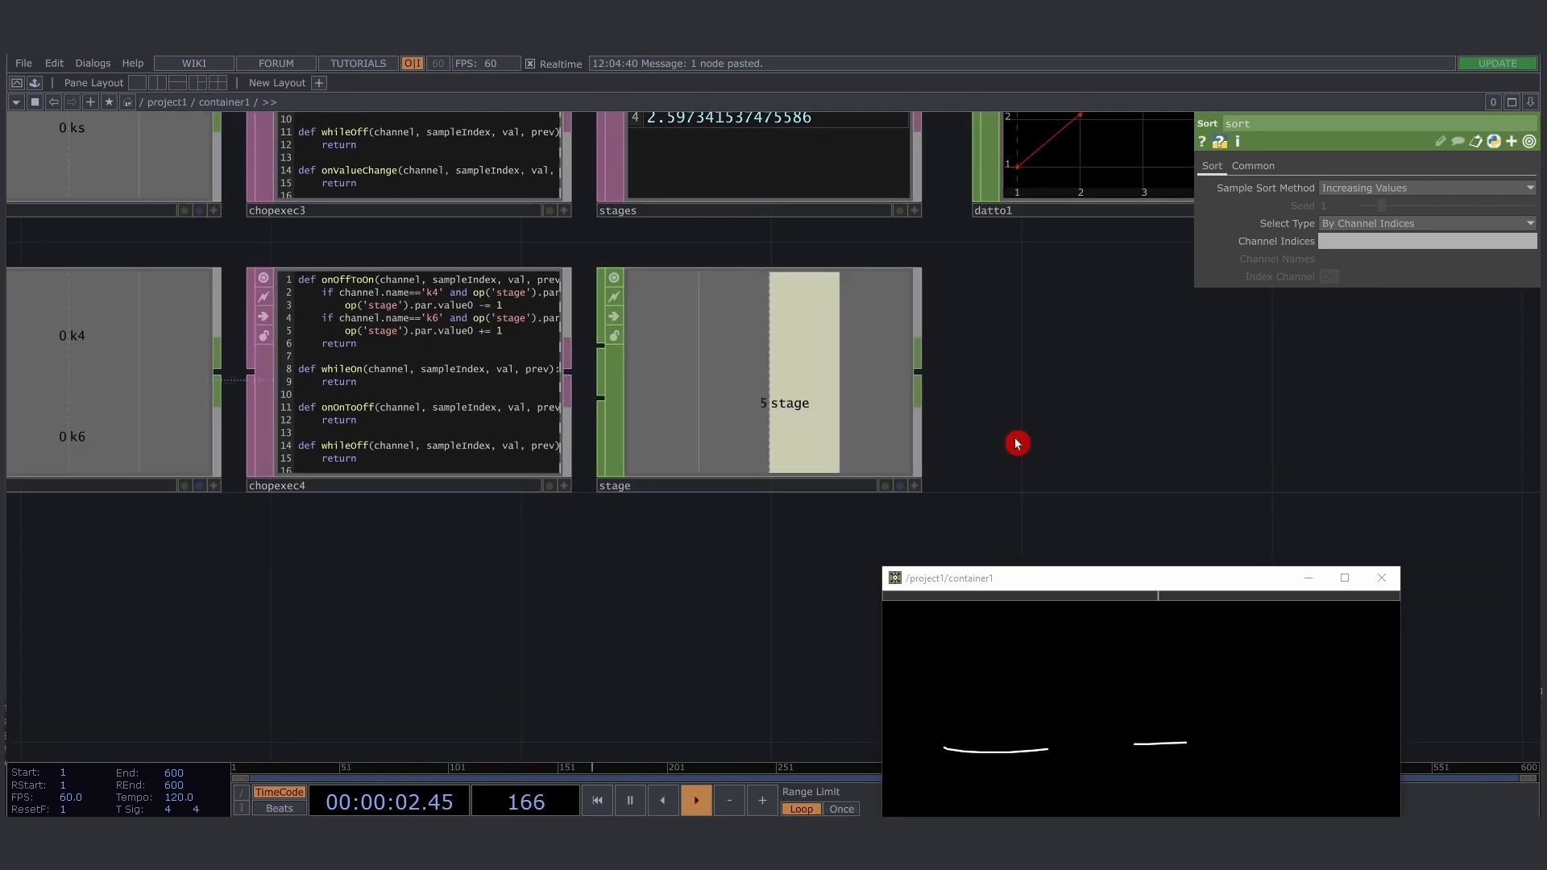
pyautogui.scroll(-2, 660, 548)
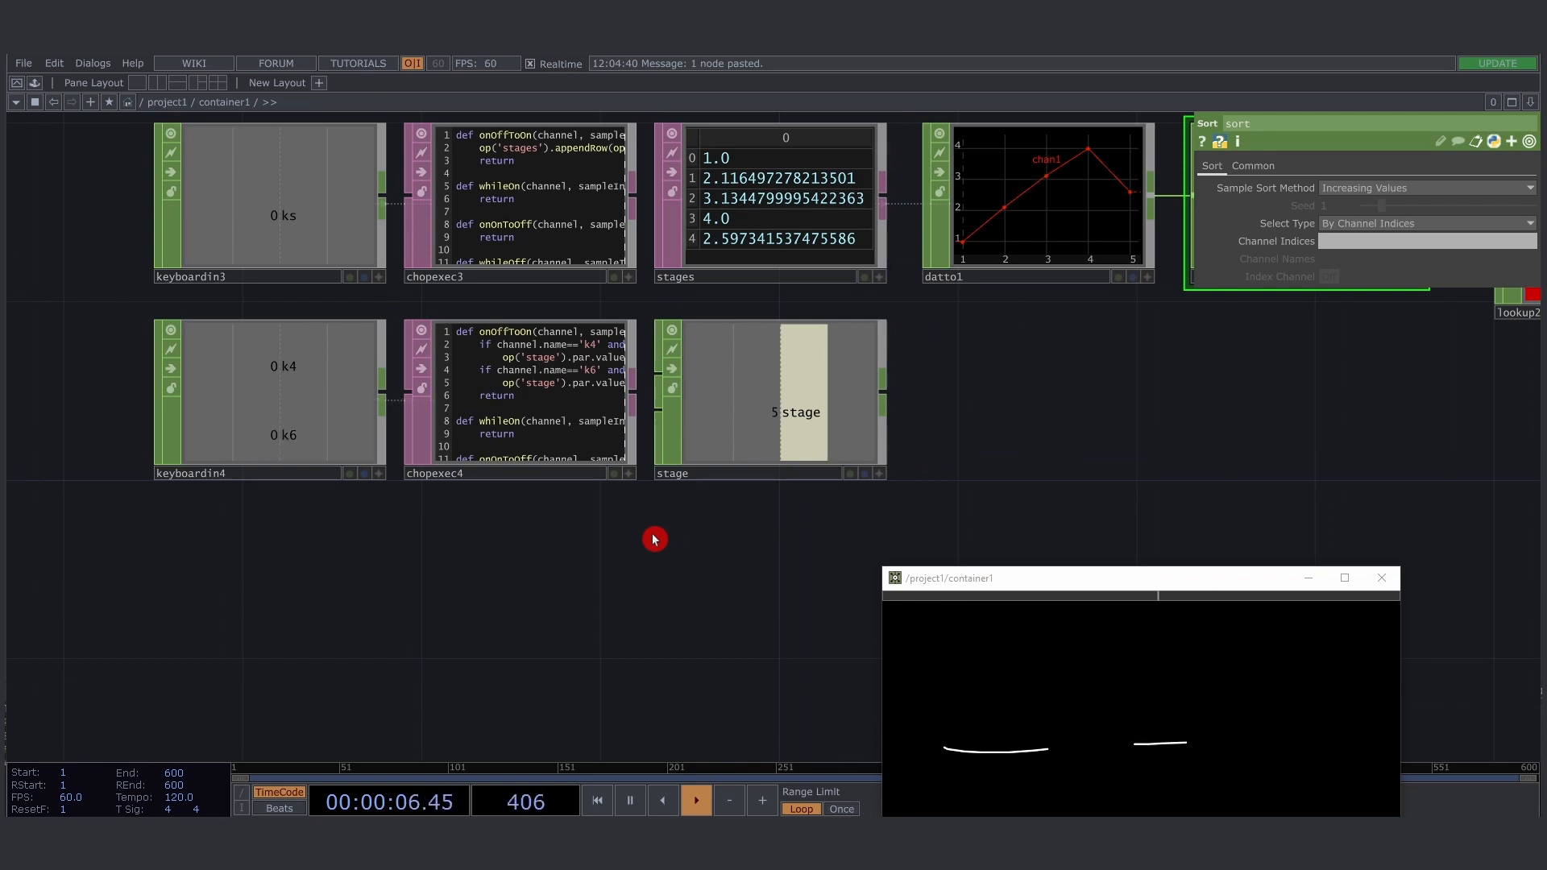
pyautogui.press('4')
pyautogui.press('4')
pyautogui.press('4')
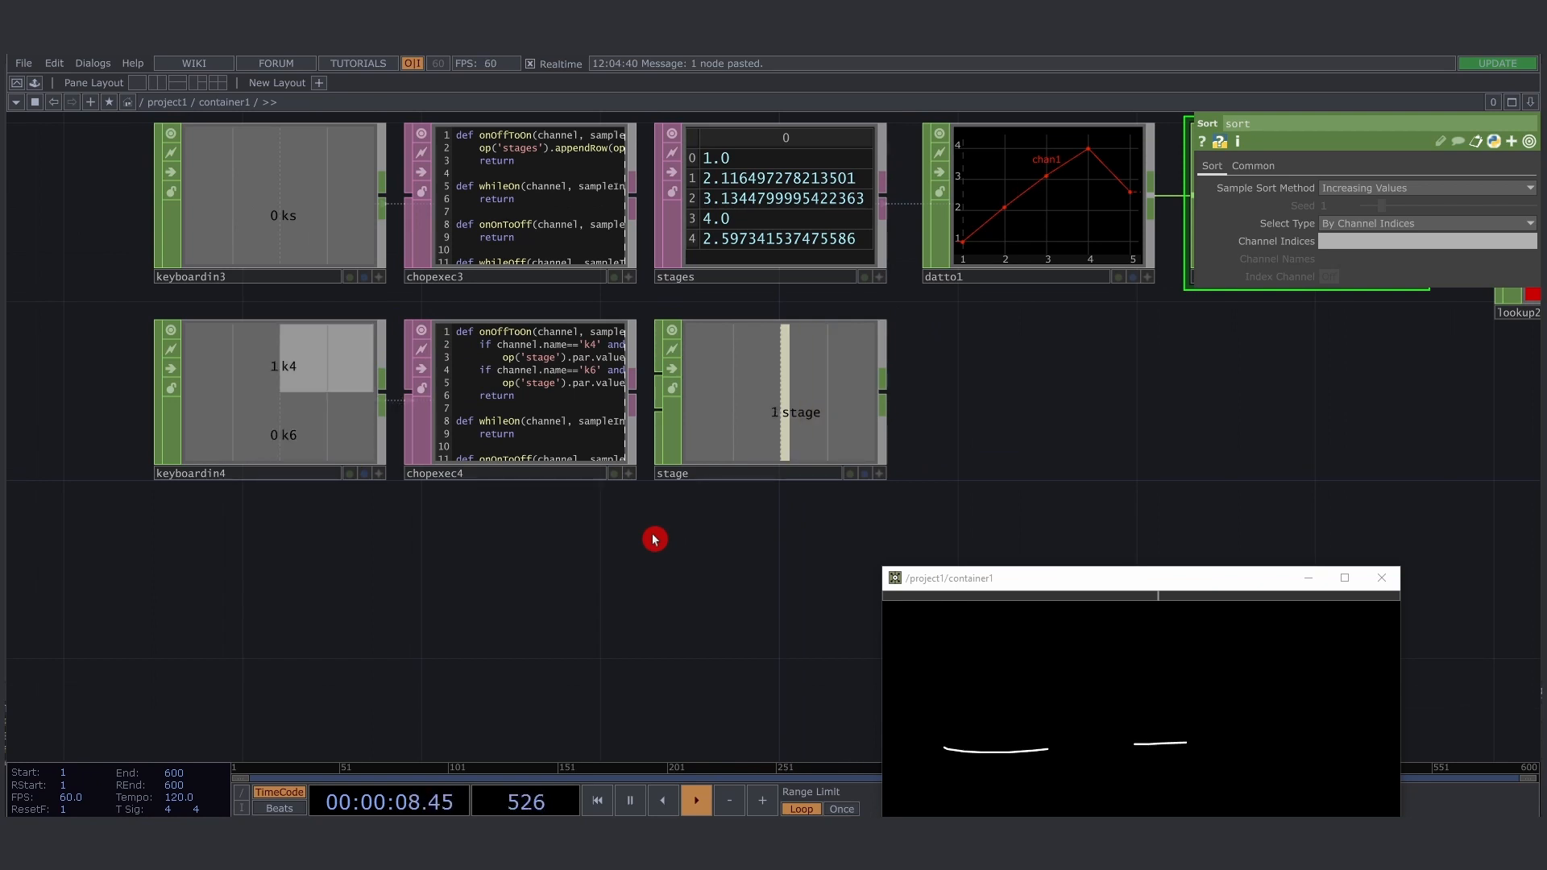
pyautogui.press('6')
pyautogui.press('4')
pyautogui.press('4')
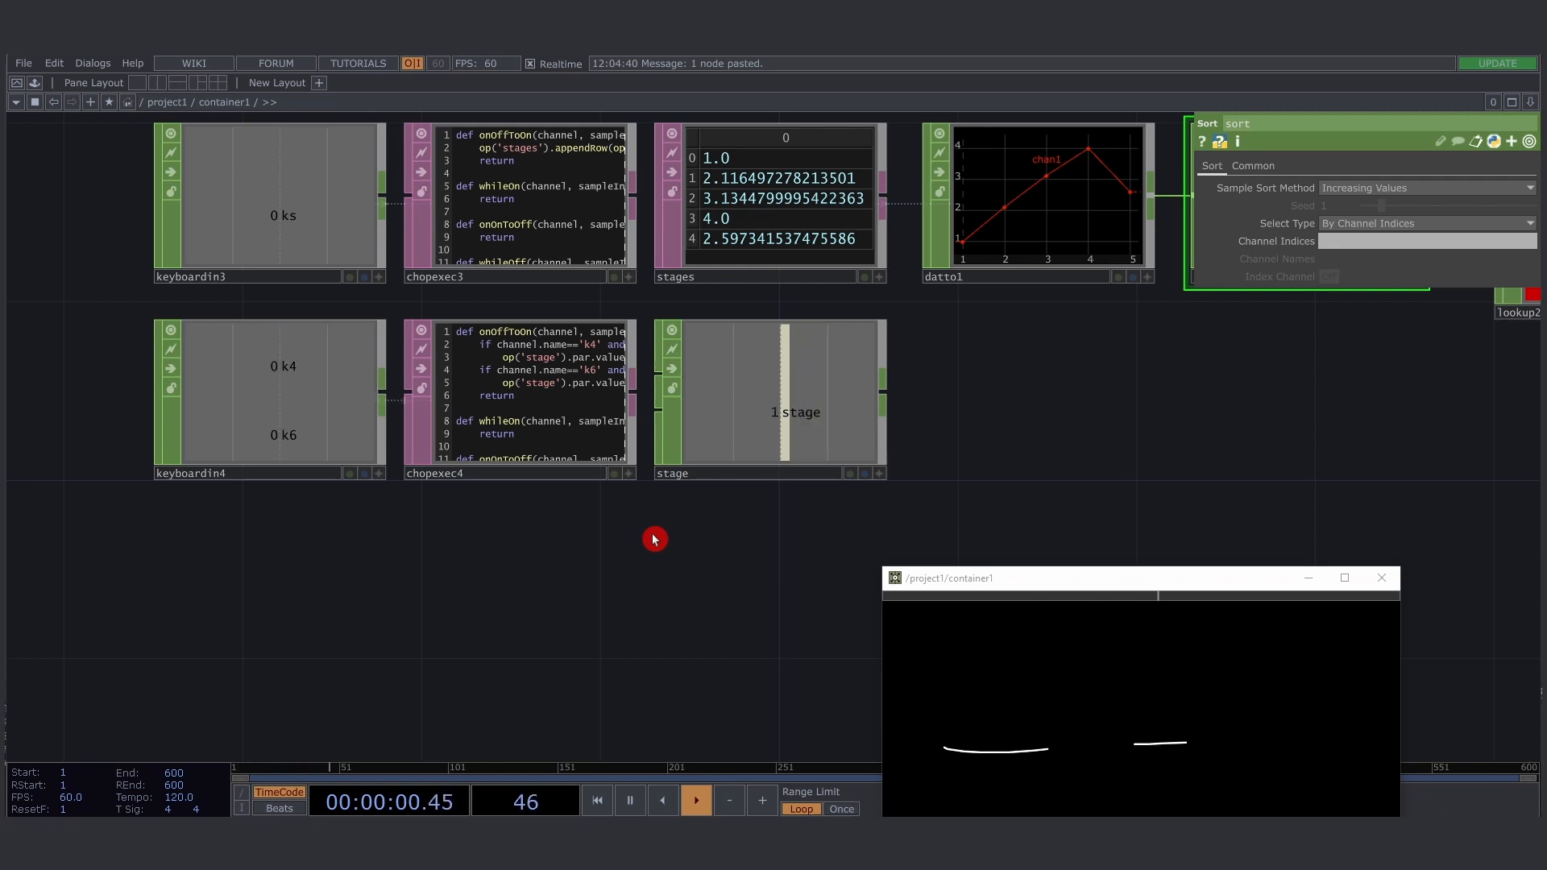
pyautogui.press('6')
pyautogui.press('4')
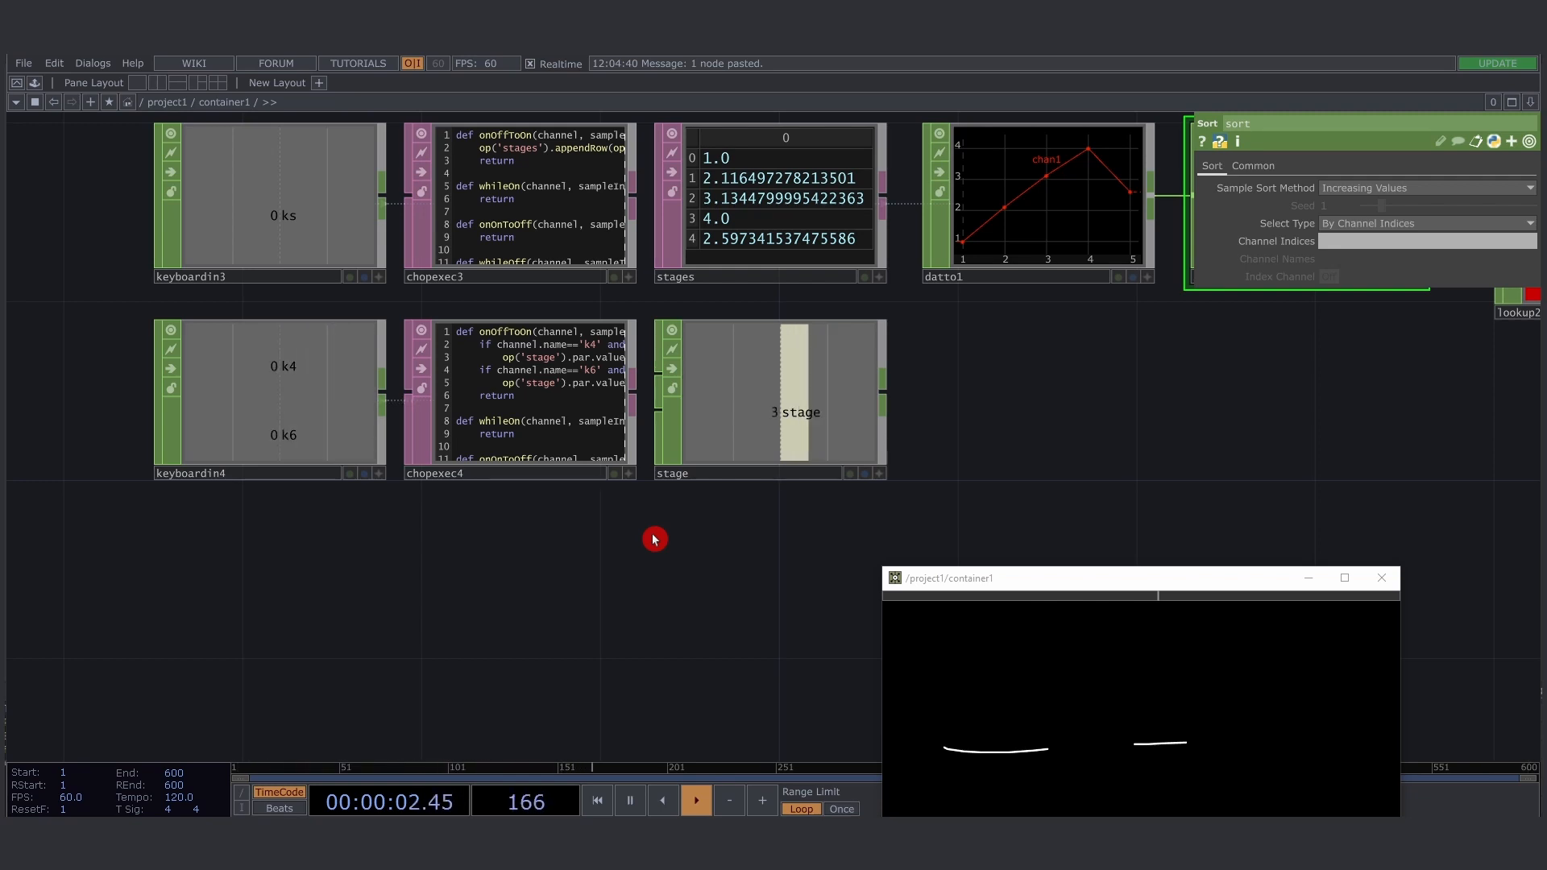
pyautogui.press('4')
pyautogui.press('6')
# - Set the slider in the container1 window to its maximum and step the stage value up to 5
pyautogui.moveTo(897, 489); pyautogui.dragTo(625, 600)
pyautogui.scroll(-3, 624, 600)
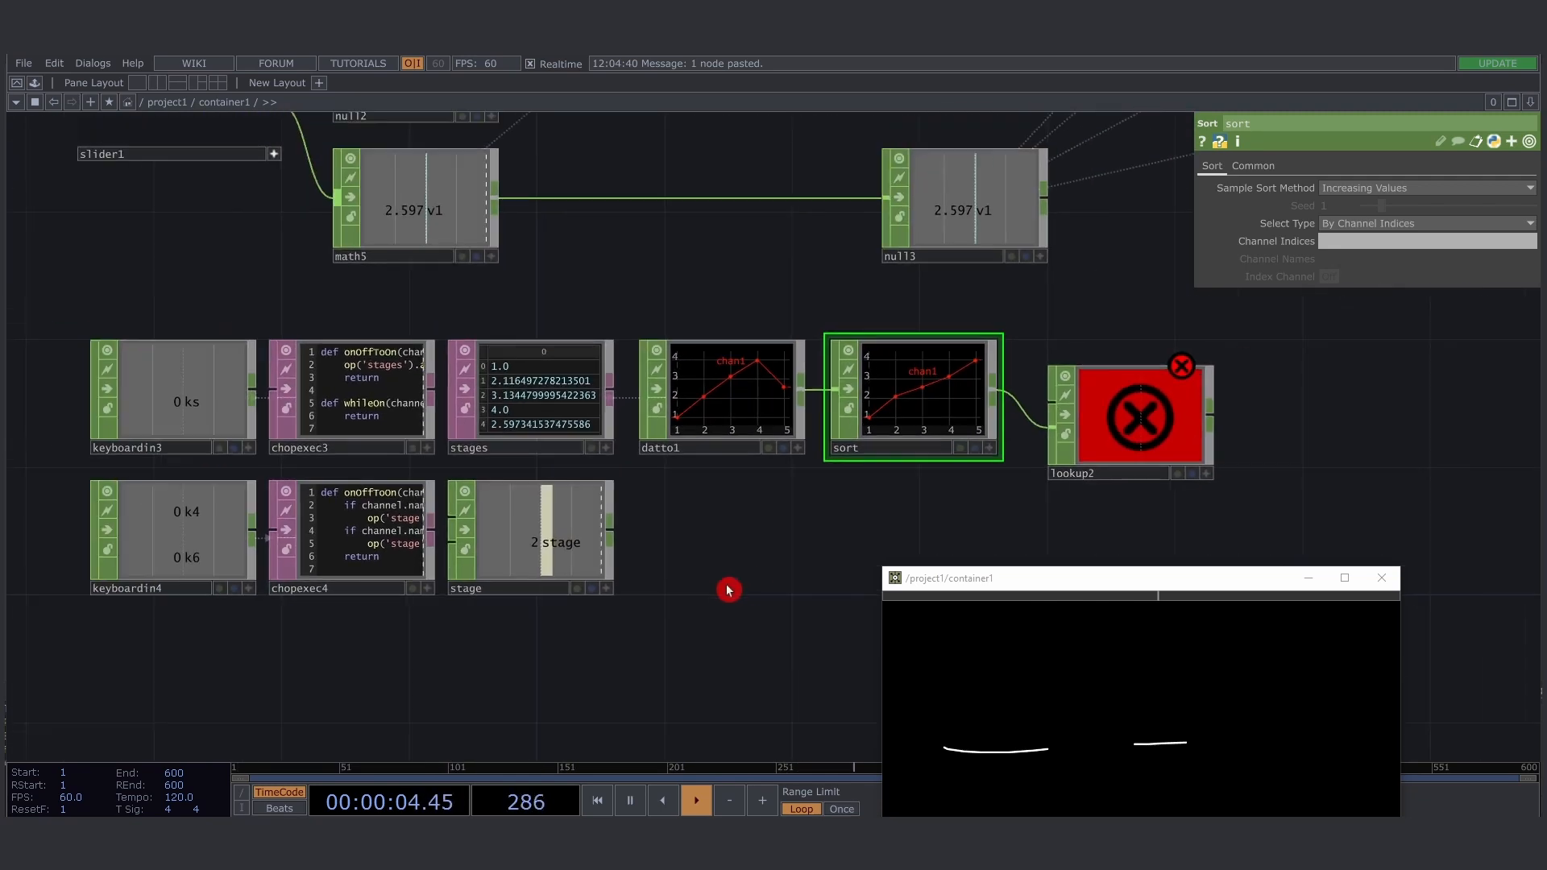
pyautogui.moveTo(748, 586); pyautogui.dragTo(683, 593)
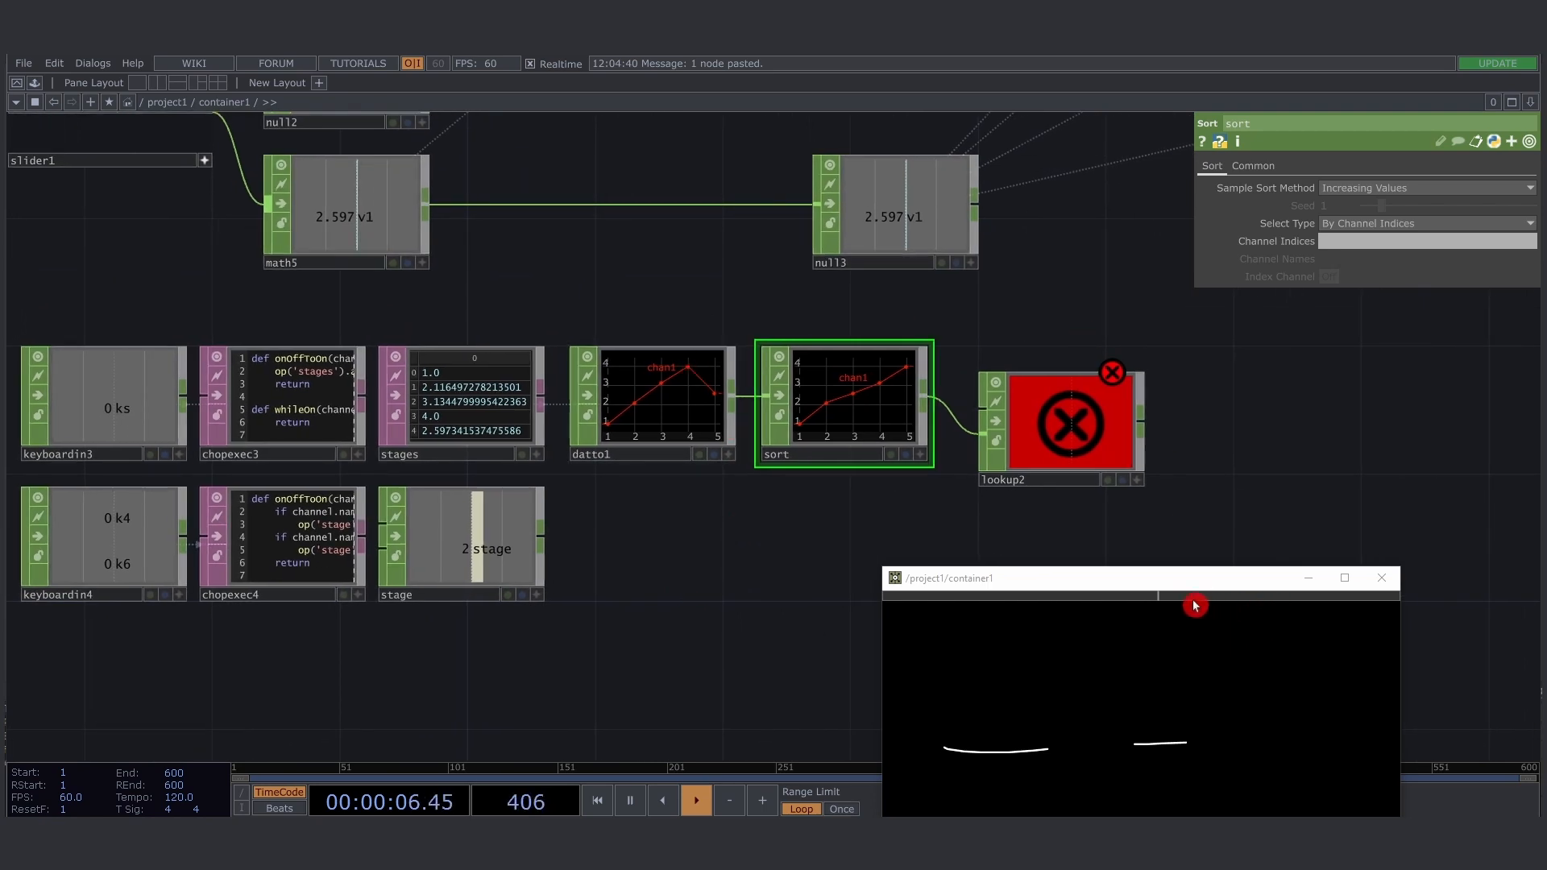
pyautogui.moveTo(1178, 603)
pyautogui.mouseDown()
pyautogui.moveTo(860, 601)
pyautogui.moveTo(1453, 598)
pyautogui.moveTo(1424, 623)
pyautogui.moveTo(1392, 599)
pyautogui.moveTo(1455, 608)
pyautogui.mouseUp()
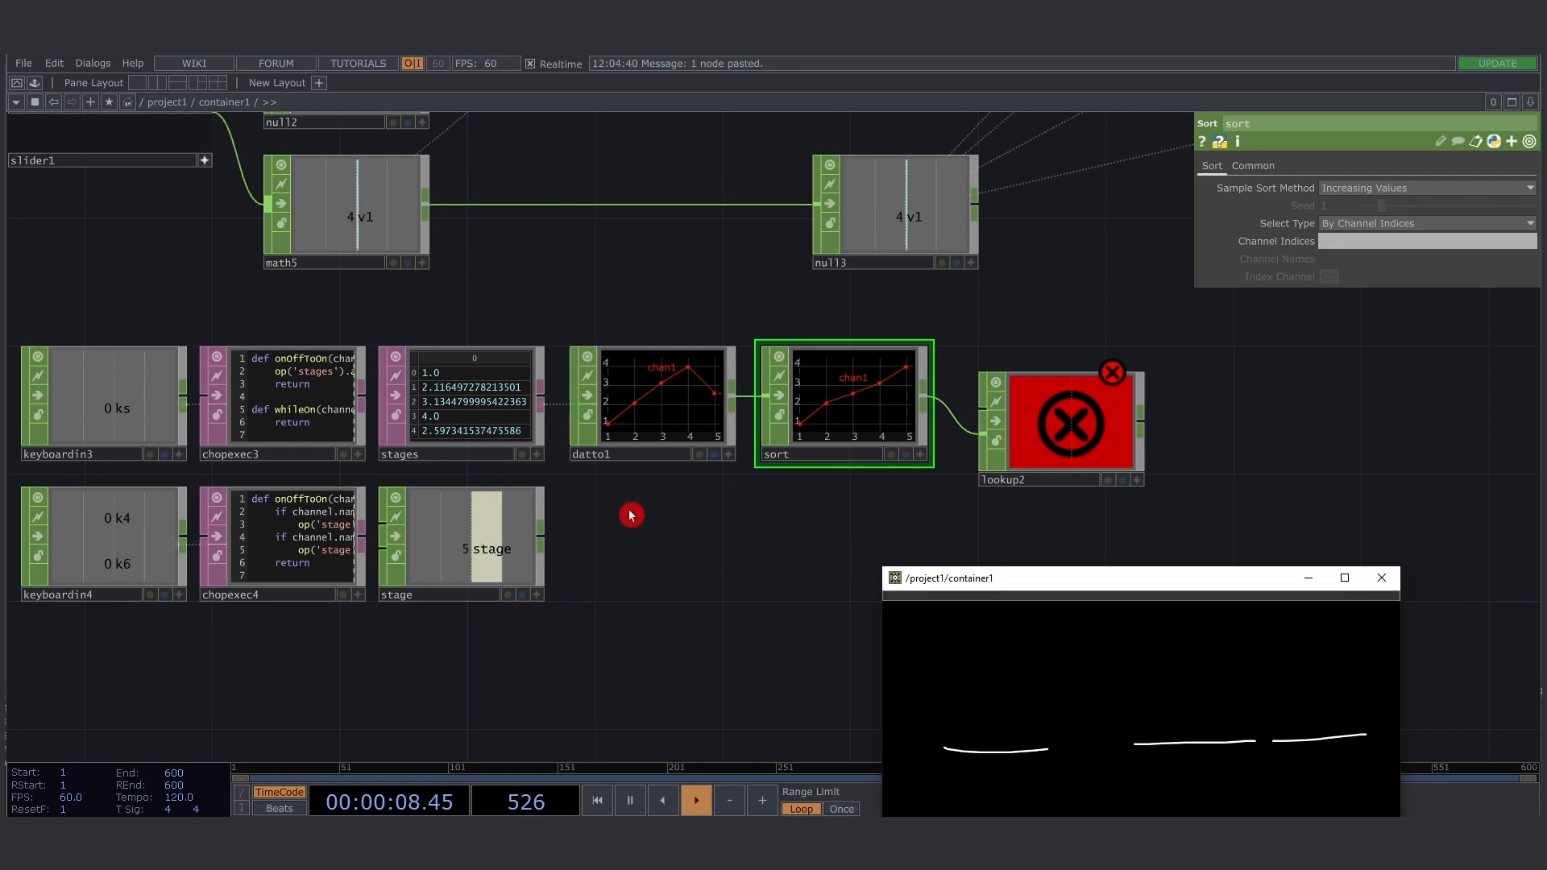
# - Check the recorded rows in stages beside the stage node and step the stage value down to 1
pyautogui.moveTo(686, 600); pyautogui.dragTo(767, 570)
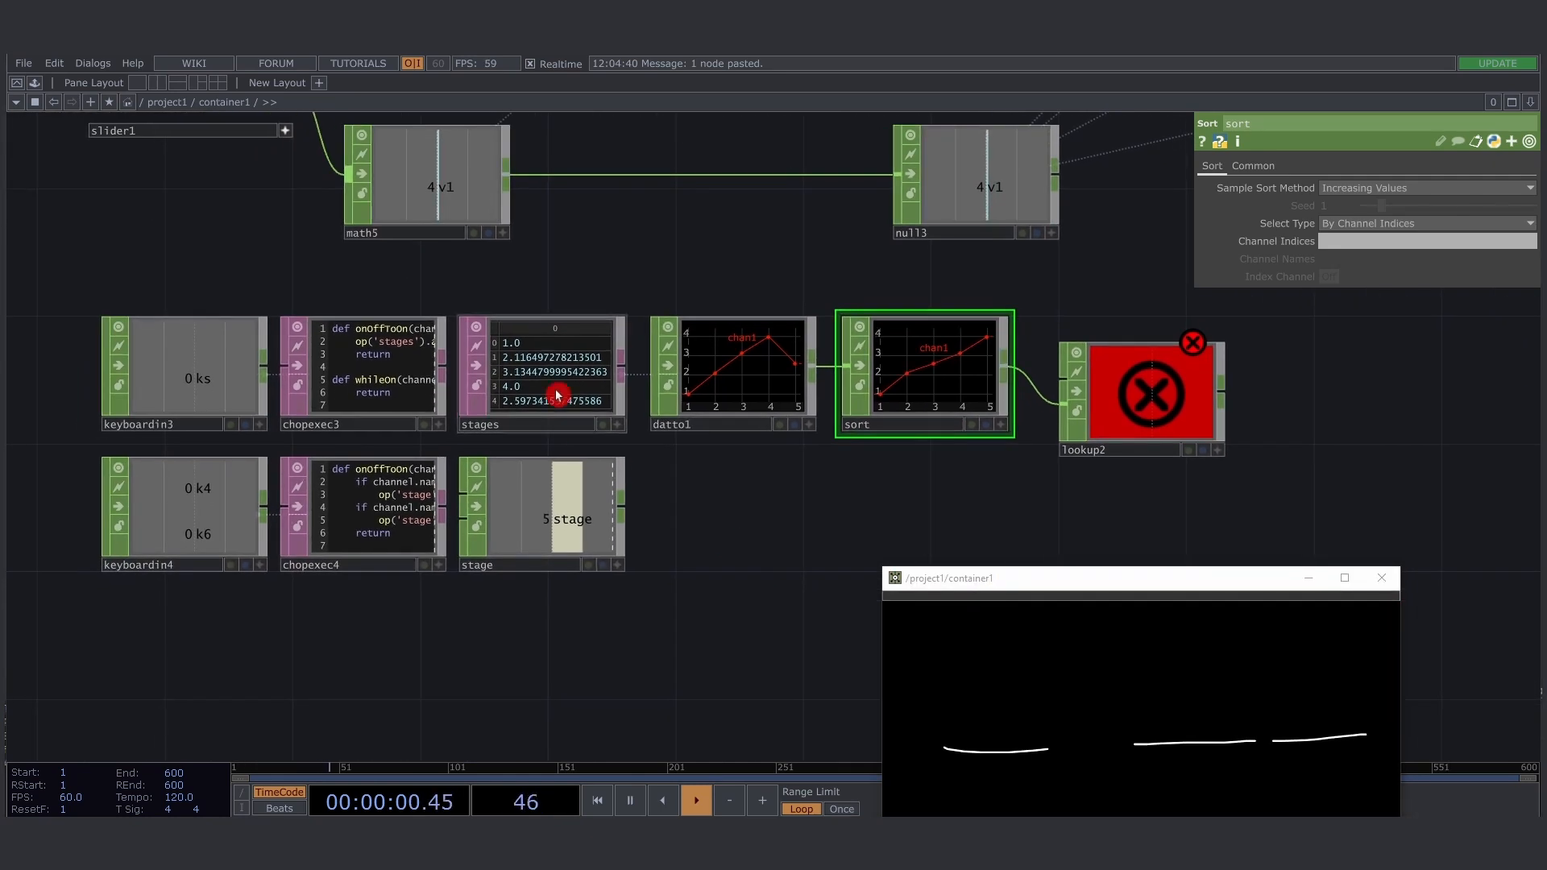
pyautogui.scroll(3, 562, 415)
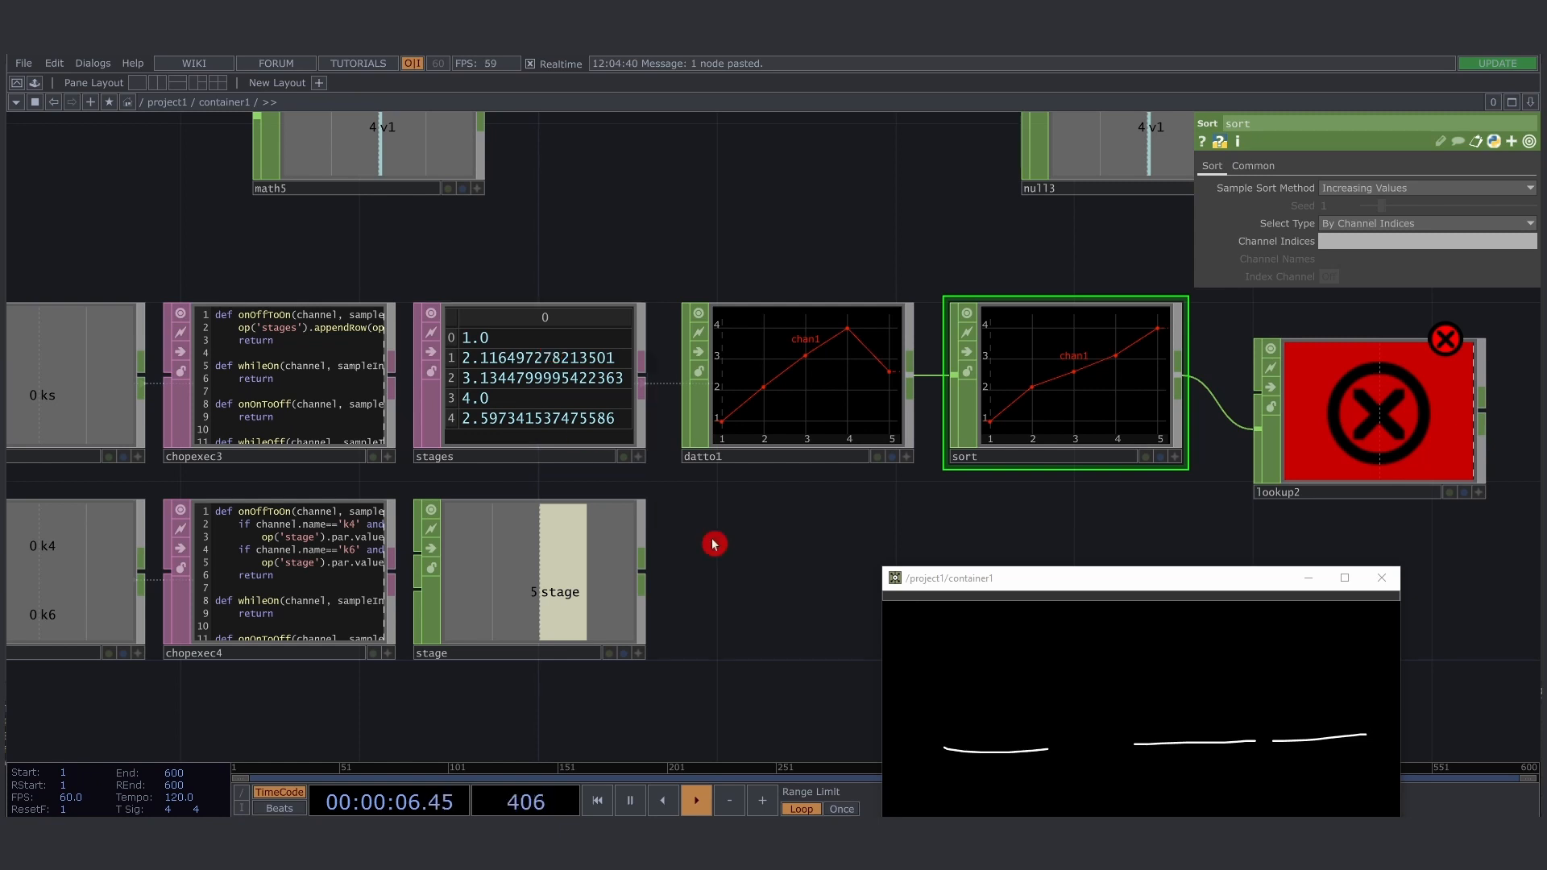
pyautogui.moveTo(998, 535); pyautogui.dragTo(795, 457)
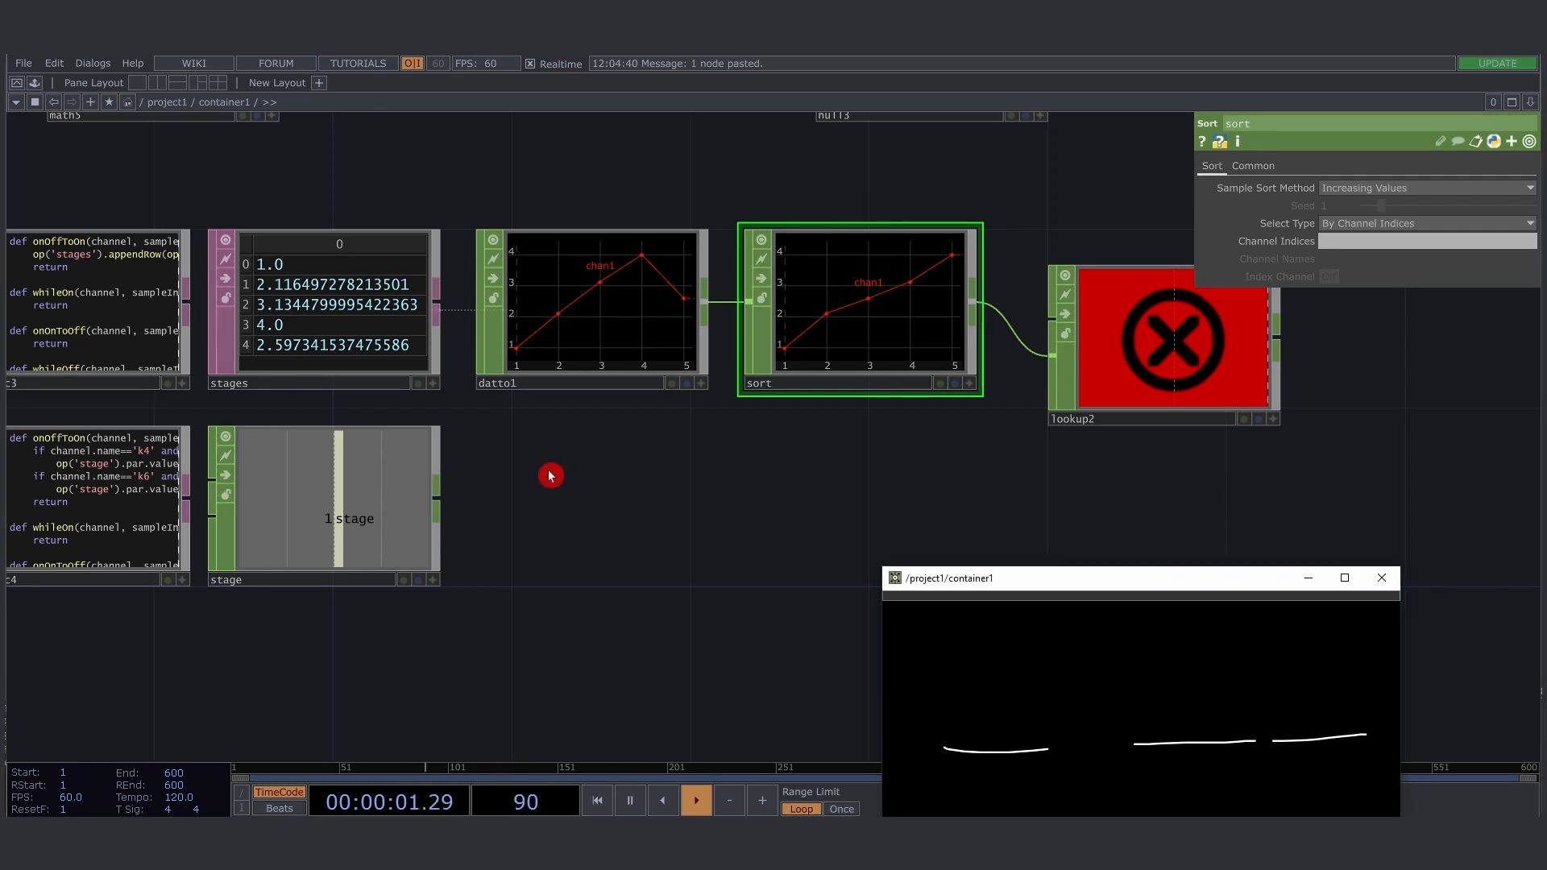
# - Connect the stage node to lookup2's index input and set lookup2's index range from 1 to 5
pyautogui.moveTo(439, 498); pyautogui.dragTo(1054, 331)
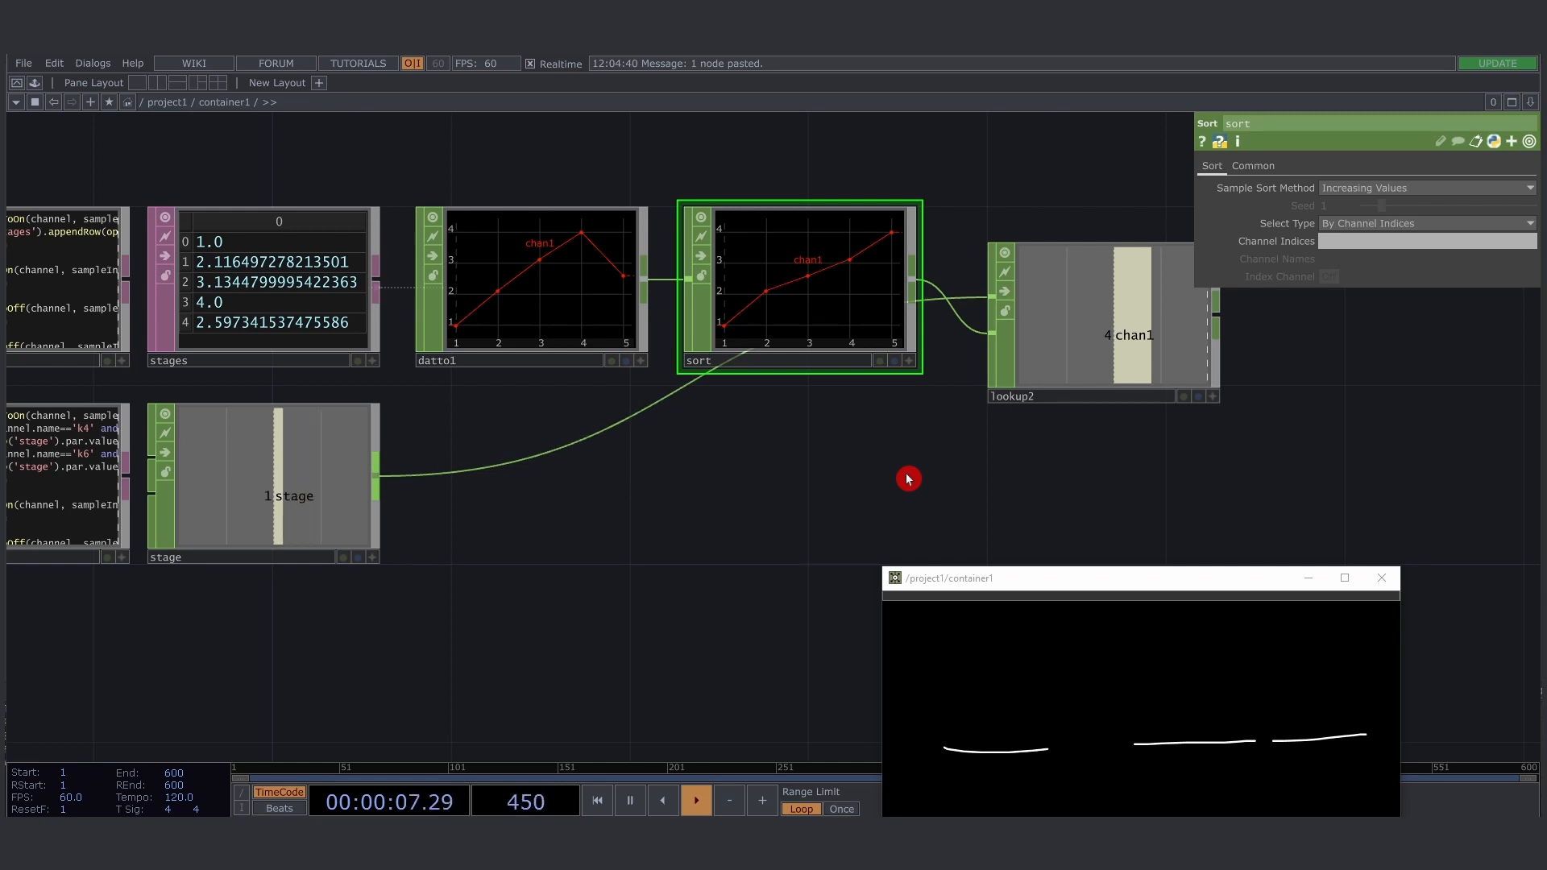
pyautogui.click(1109, 281)
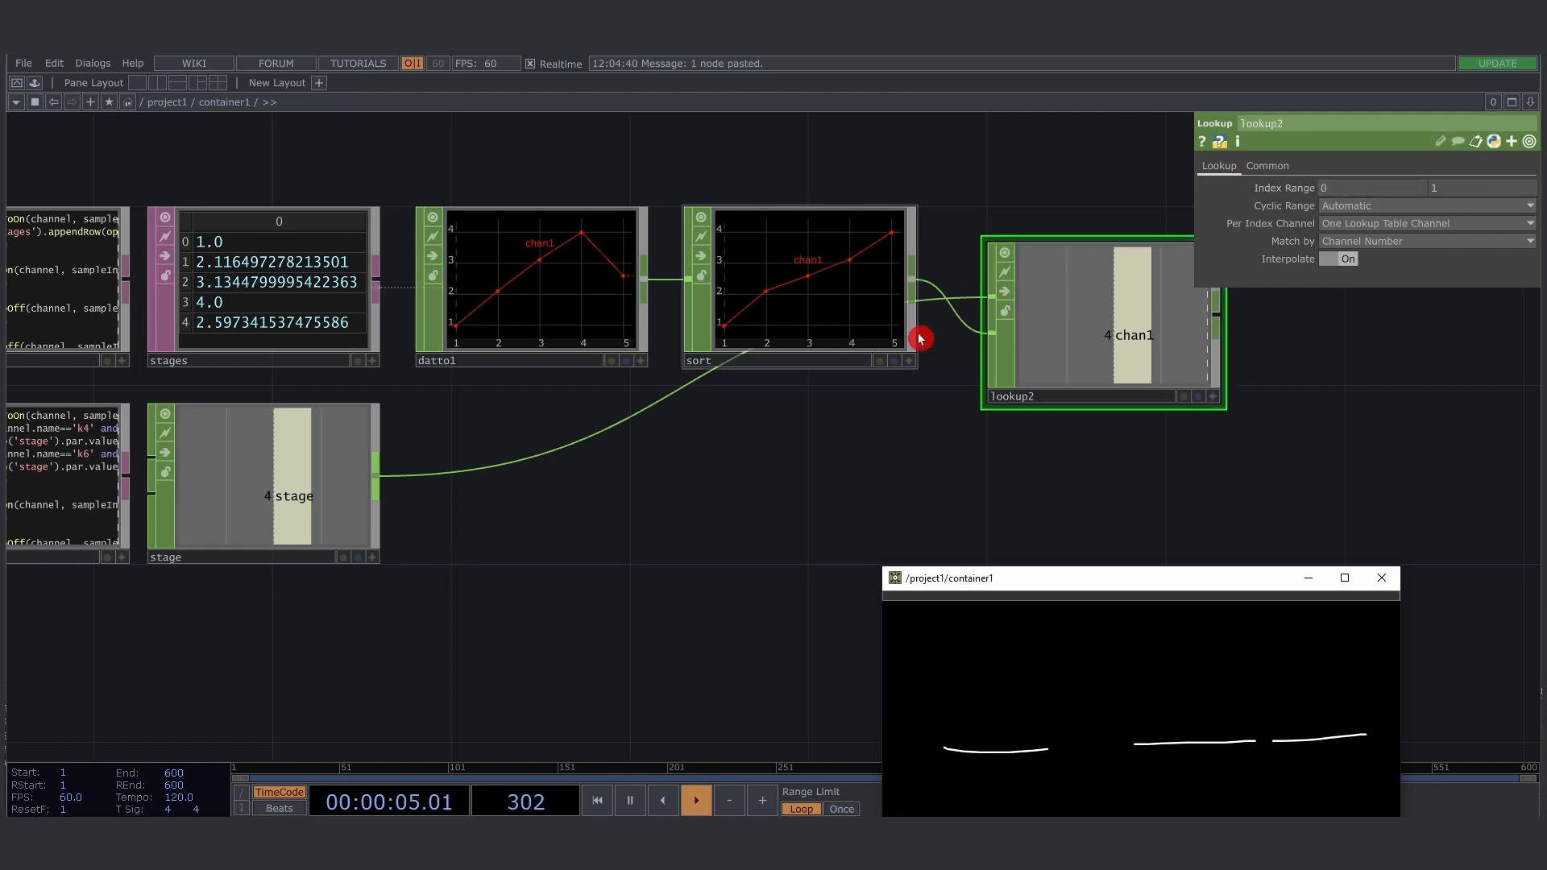
pyautogui.click(718, 352)
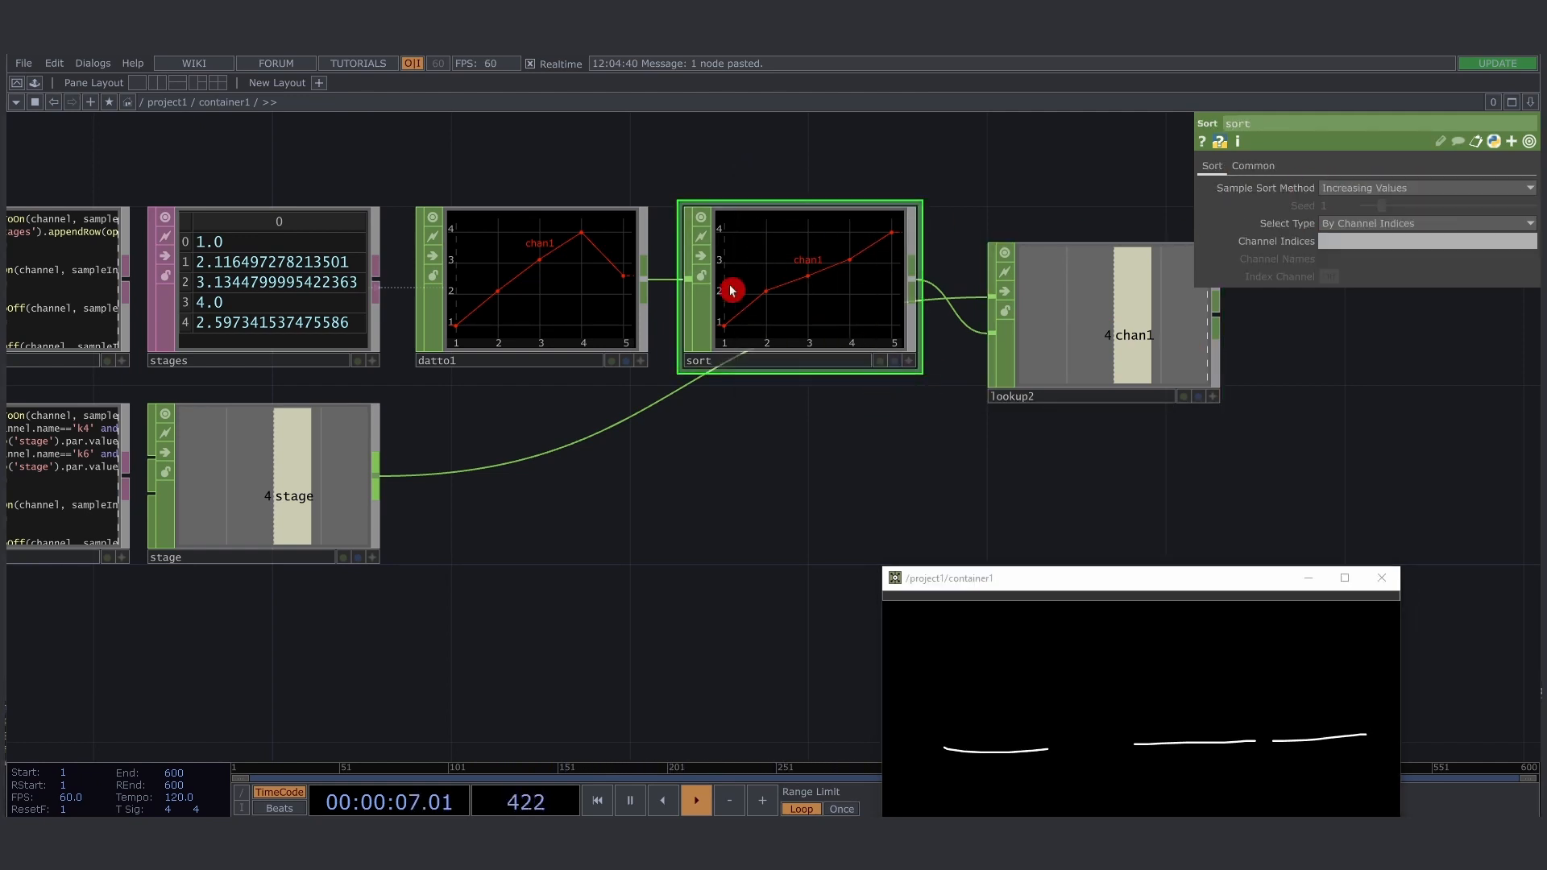
pyautogui.click(1096, 338)
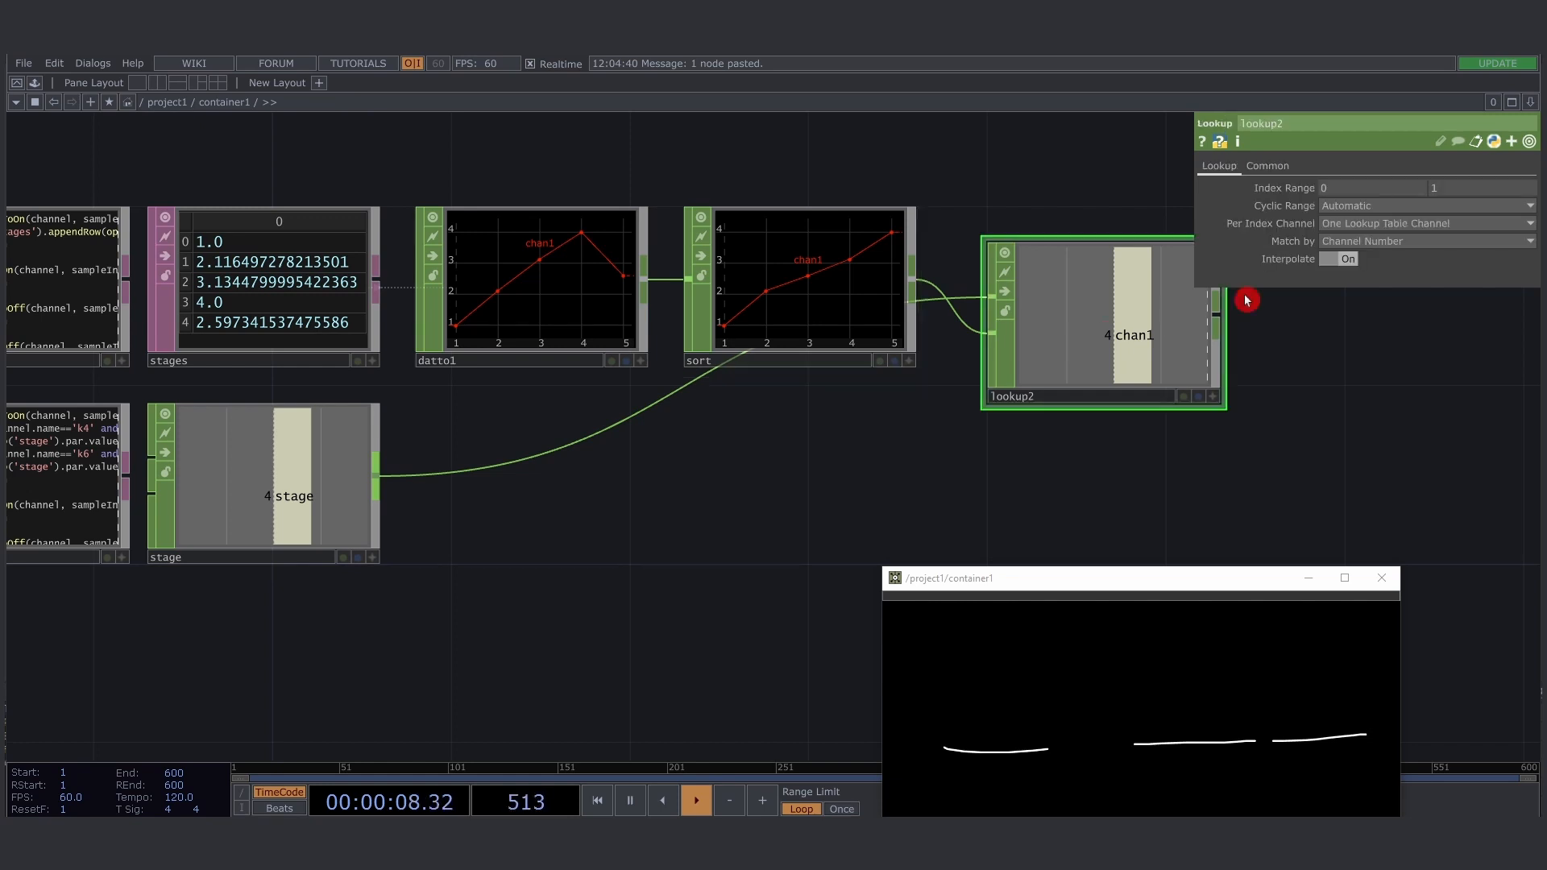
pyautogui.click(1465, 190)
pyautogui.click(1465, 189)
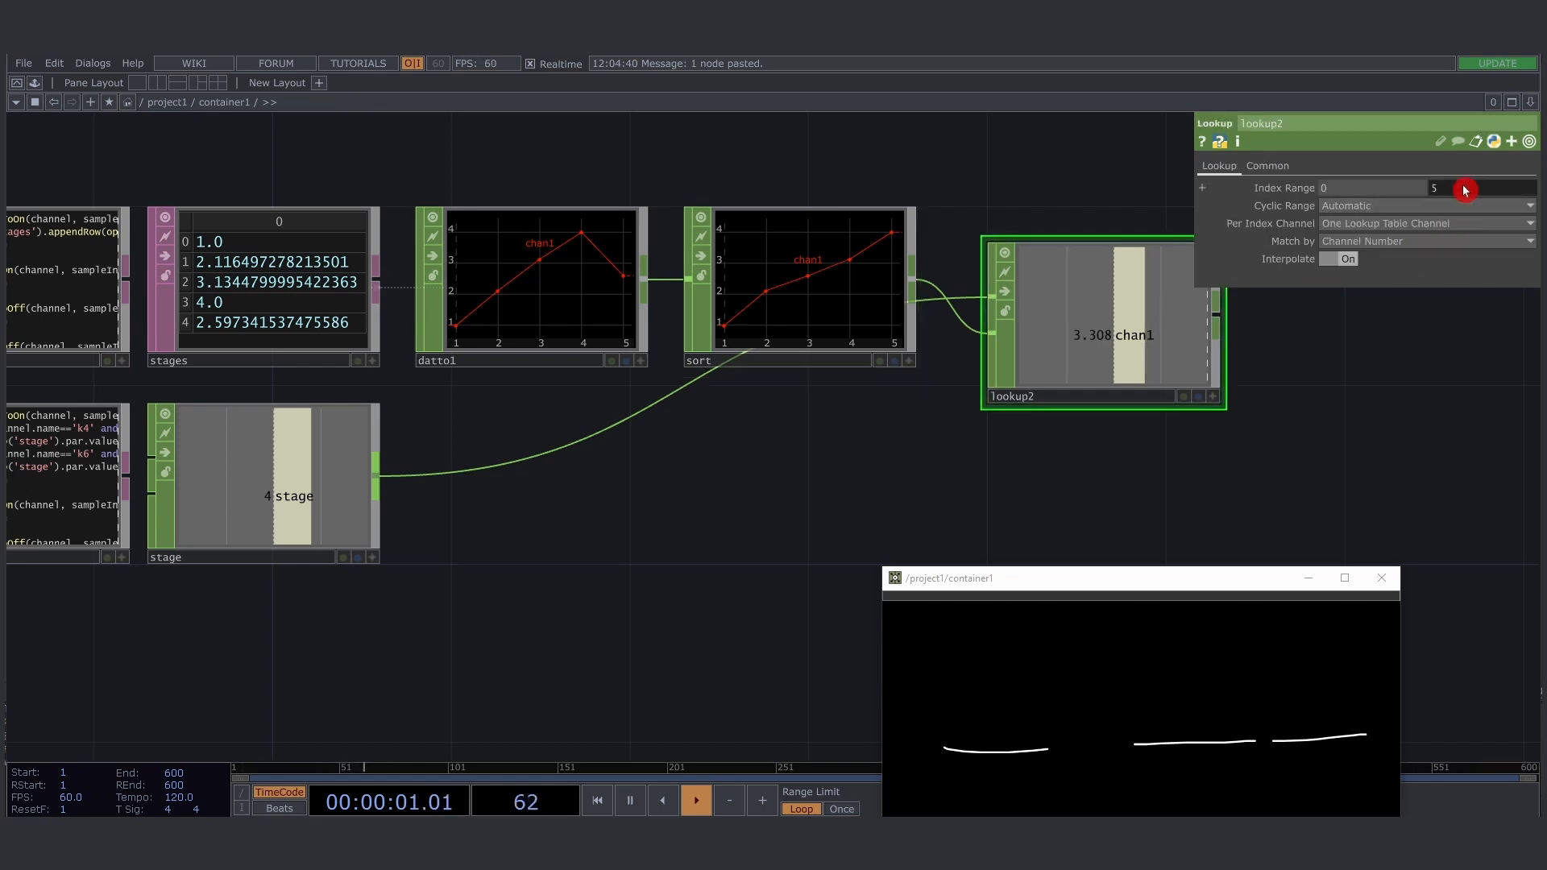
pyautogui.click(1388, 190)
pyautogui.write('1')
pyautogui.press('Return')
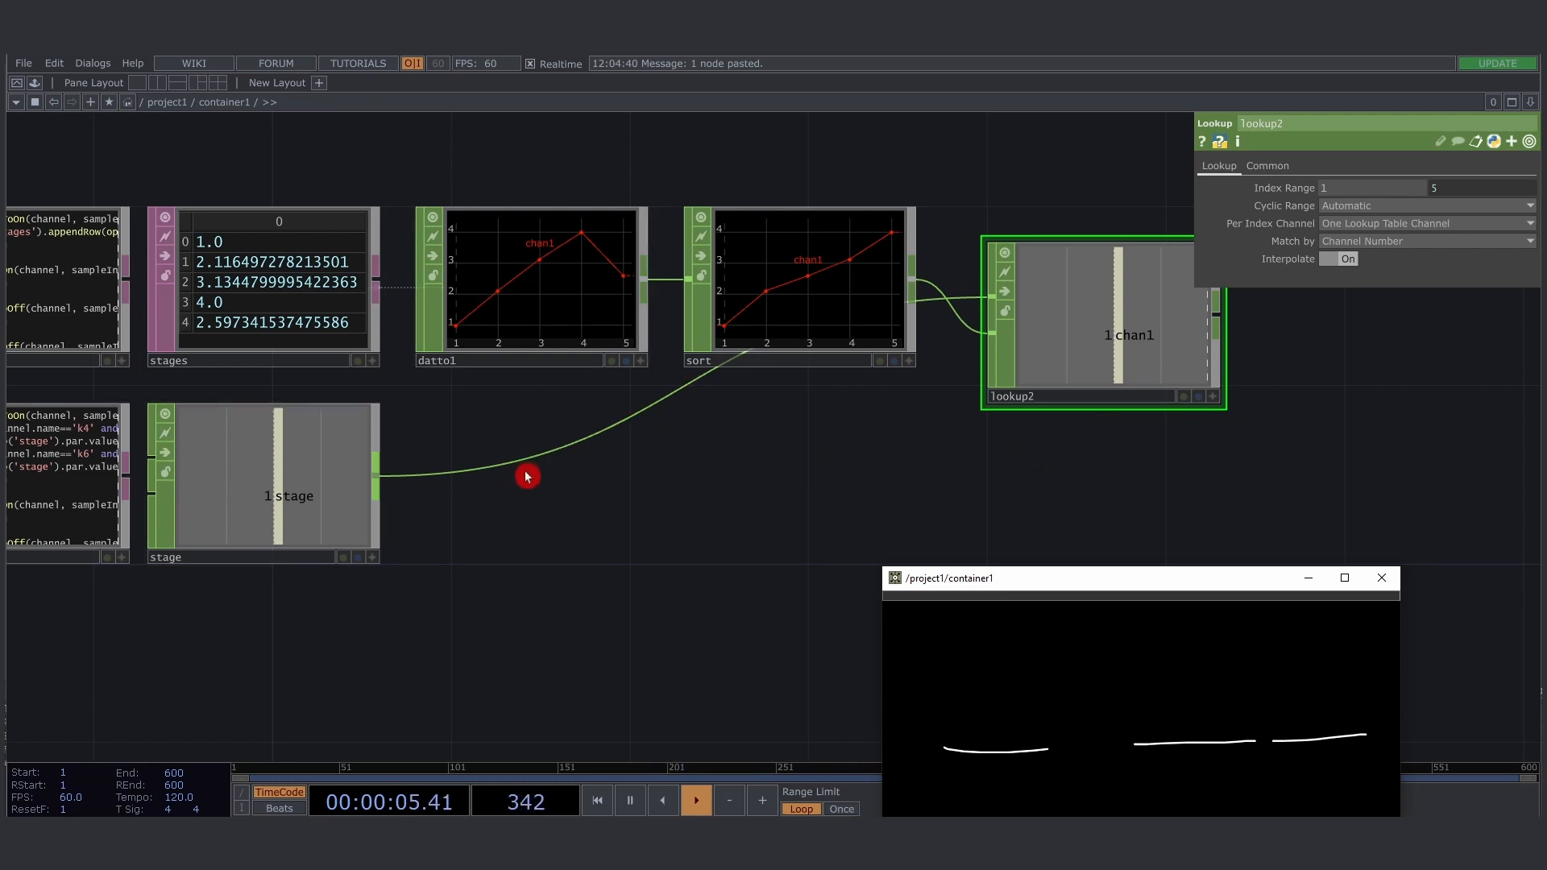
# - Step the stage value up to 5 and compare lookup2's output with the recorded rows in stages
pyautogui.moveTo(458, 560); pyautogui.dragTo(864, 529)
pyautogui.scroll(-3, 680, 490)
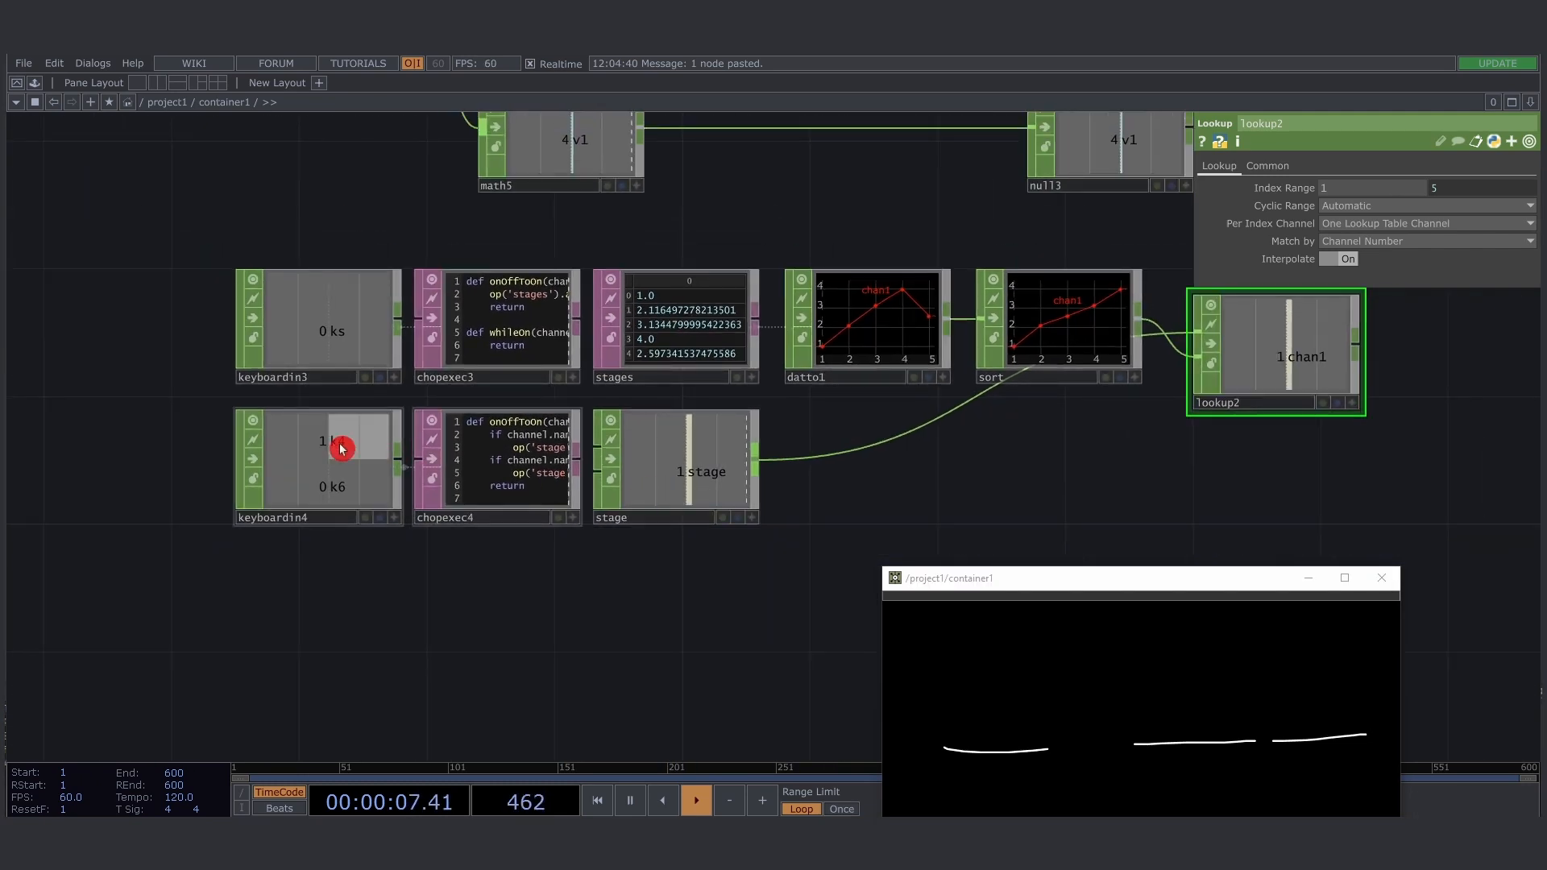
pyautogui.moveTo(760, 511); pyautogui.dragTo(483, 519)
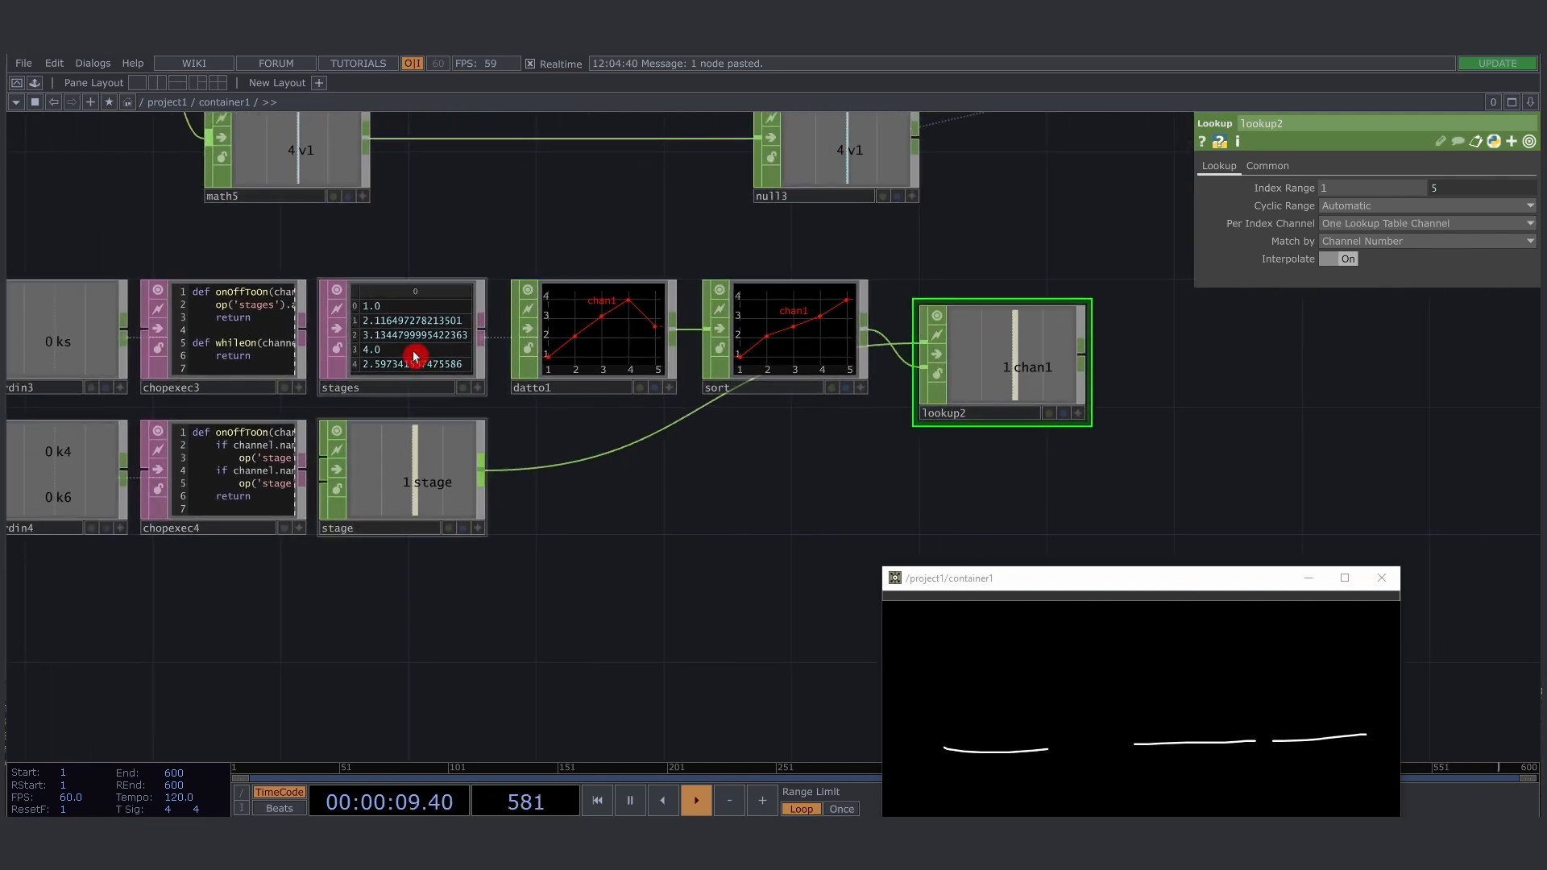
pyautogui.scroll(3, 412, 350)
pyautogui.moveTo(709, 521); pyautogui.dragTo(601, 494)
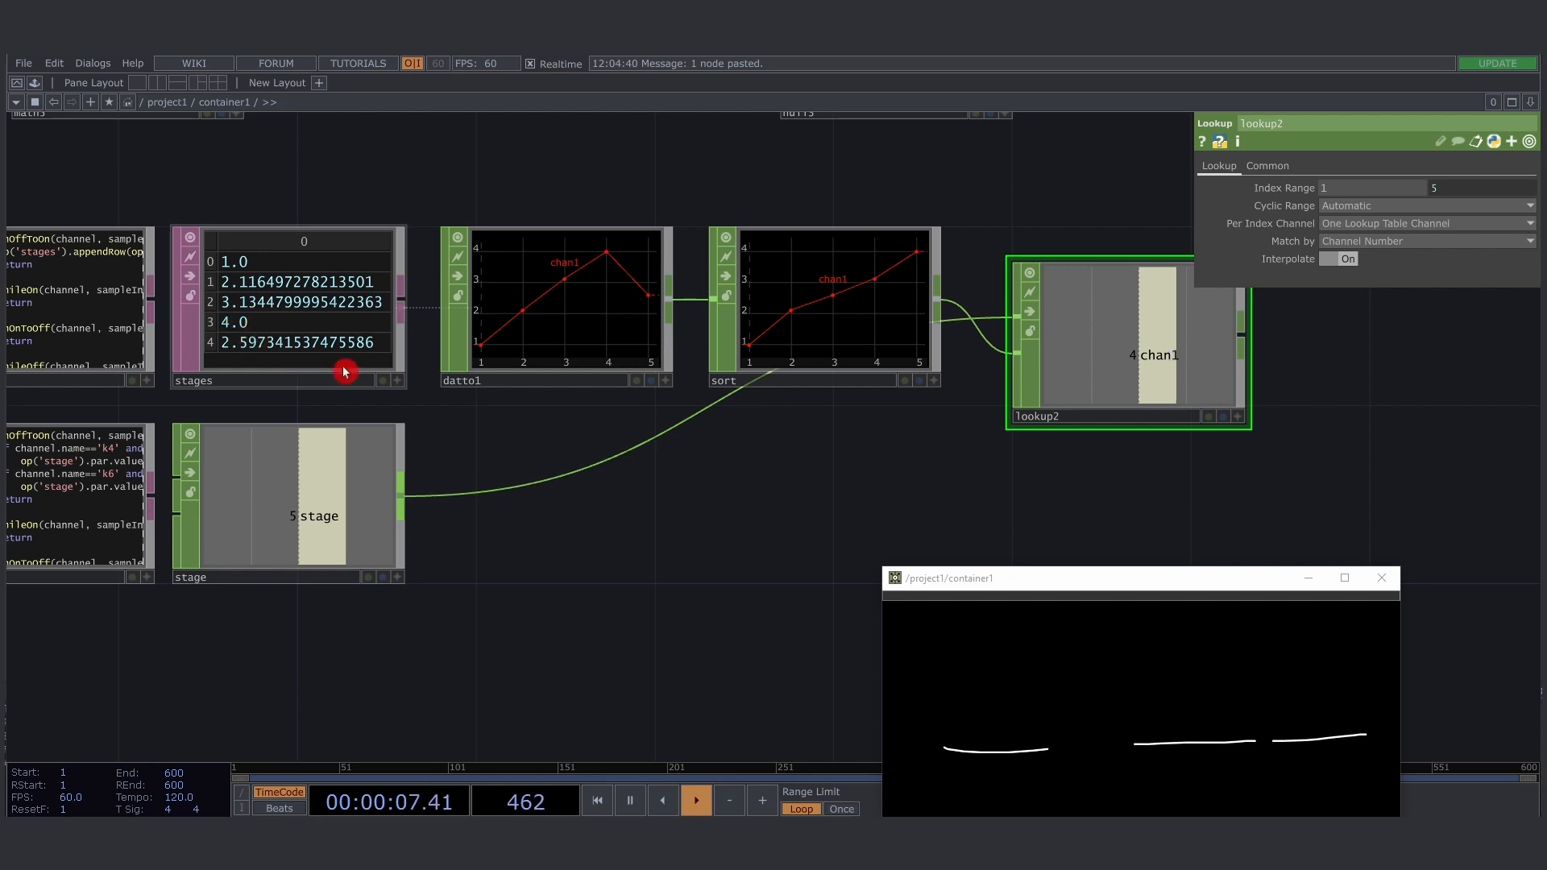
# - Move lookup2 up so that it sits level with the sort node
pyautogui.moveTo(868, 465); pyautogui.dragTo(486, 476)
pyautogui.scroll(-3, 491, 472)
pyautogui.moveTo(617, 404); pyautogui.dragTo(604, 378)
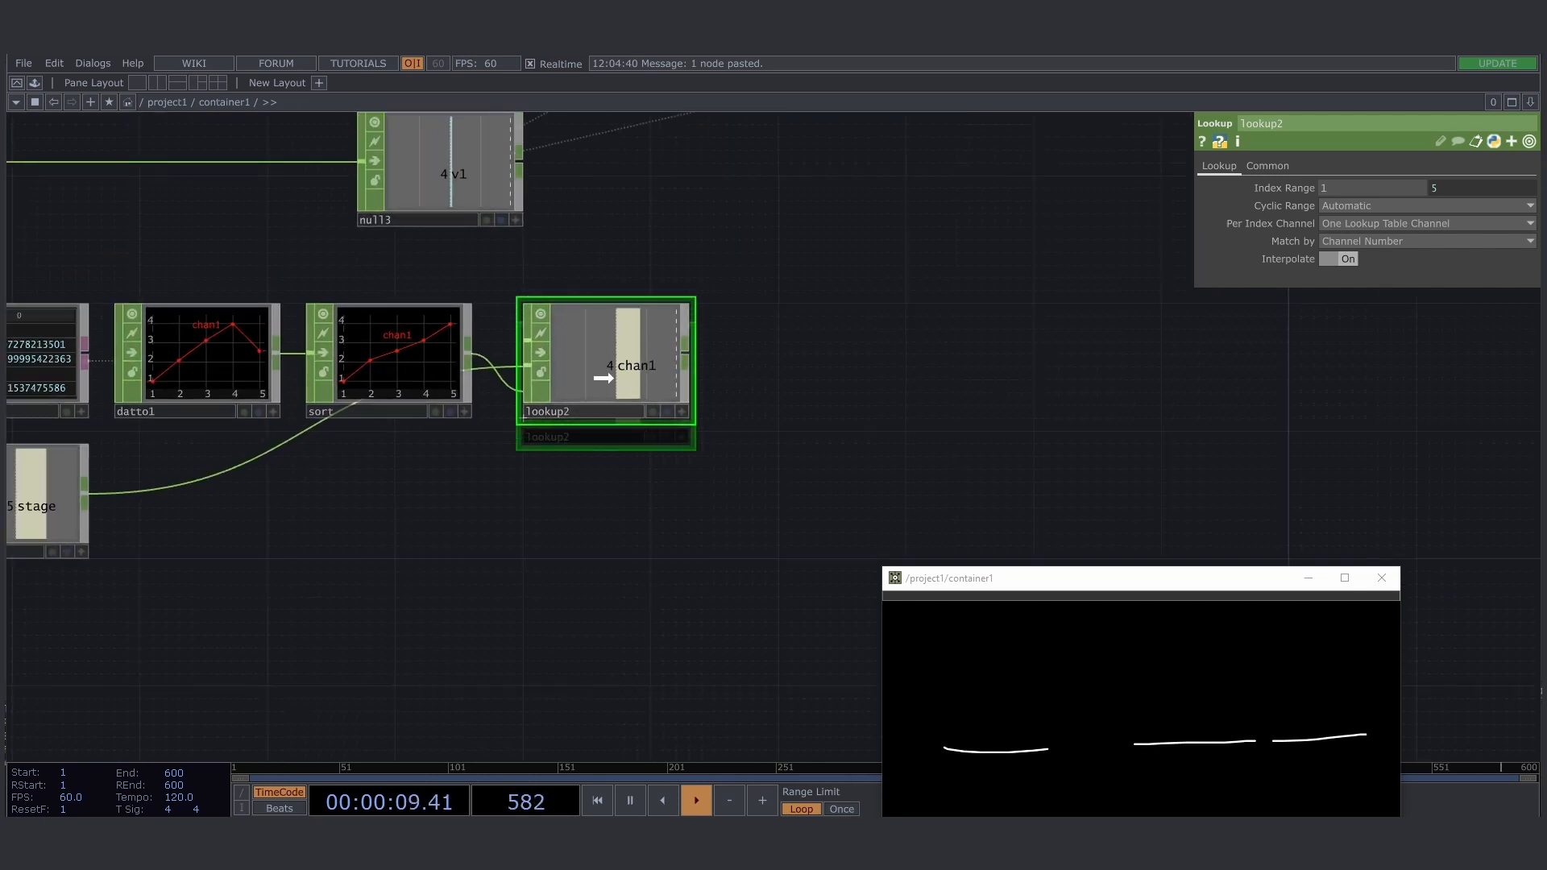
pyautogui.moveTo(591, 487); pyautogui.dragTo(635, 523)
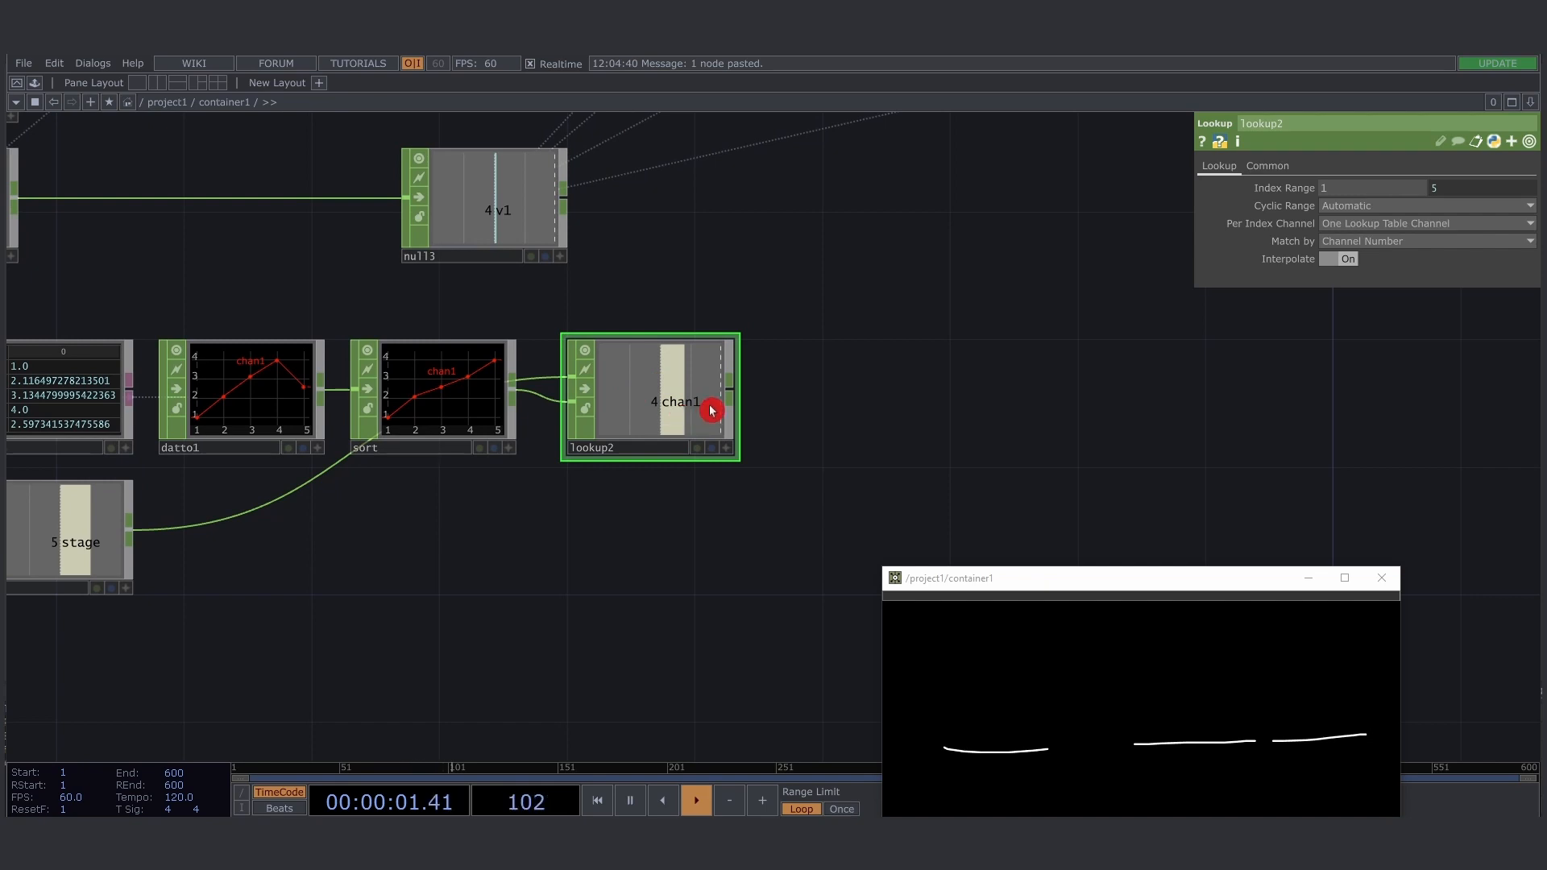
# - Select the stage recording and lookup nodes and move them as a group so lookup2 sits below math5
pyautogui.moveTo(764, 423); pyautogui.dragTo(600, 480)
pyautogui.scroll(-7, 664, 459)
pyautogui.moveTo(691, 425); pyautogui.dragTo(807, 418)
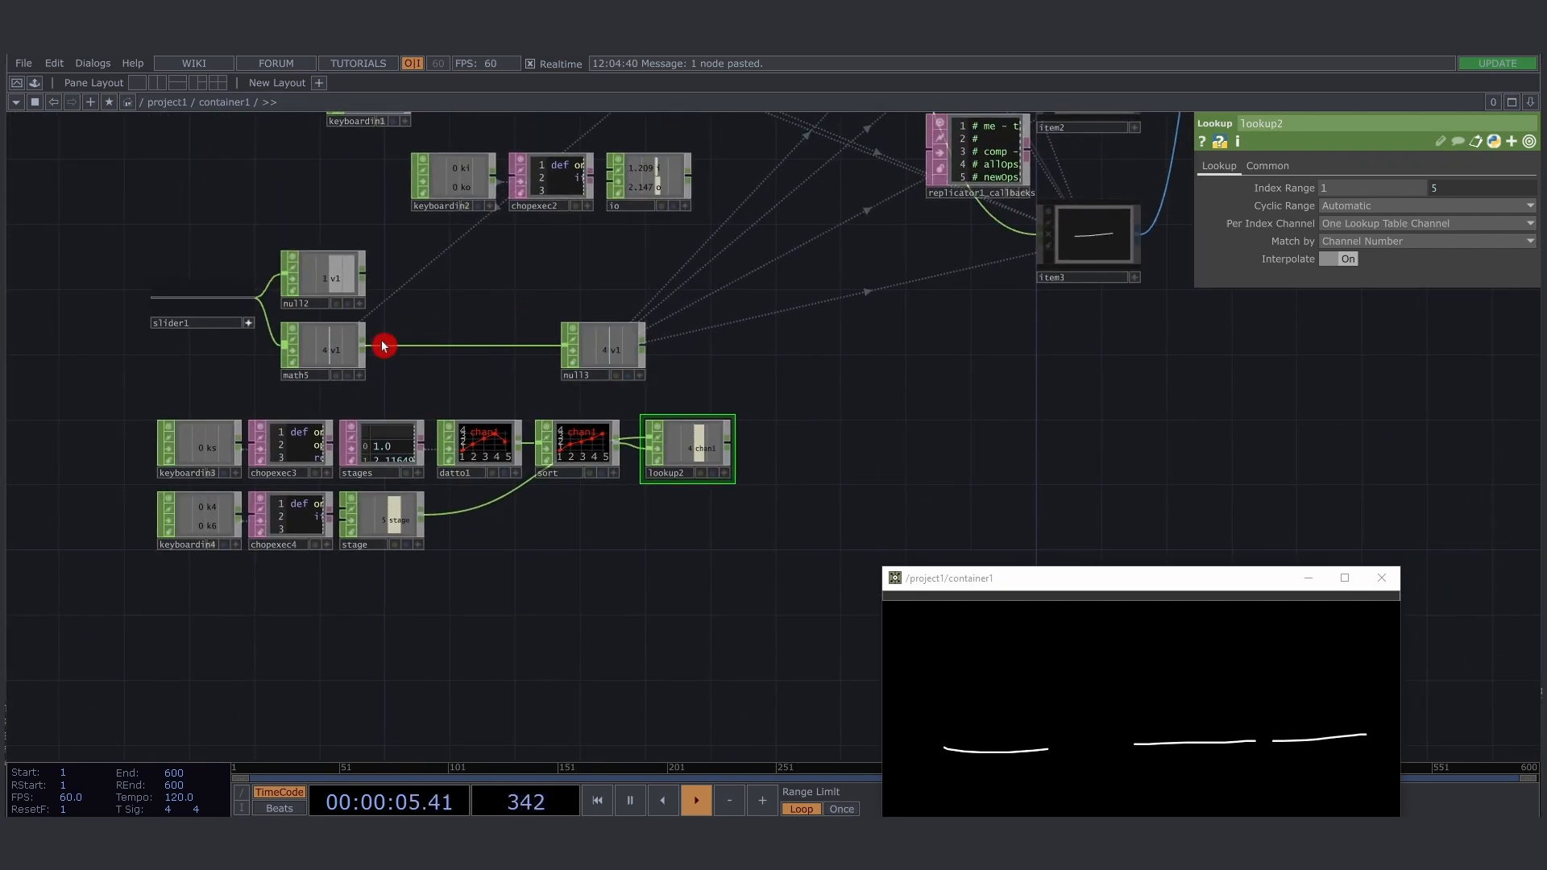
pyautogui.moveTo(487, 363); pyautogui.dragTo(575, 345)
pyautogui.moveTo(201, 394); pyautogui.dragTo(842, 546, button='right')
pyautogui.moveTo(771, 430); pyautogui.dragTo(381, 455)
pyautogui.moveTo(640, 445); pyautogui.dragTo(762, 440)
# - Move the container1 window higher and set its slider to the maximum
pyautogui.moveTo(1021, 582)
pyautogui.mouseDown()
pyautogui.moveTo(1014, 499)
pyautogui.moveTo(878, 511)
pyautogui.moveTo(1327, 510)
pyautogui.moveTo(1136, 514)
pyautogui.moveTo(1255, 512)
pyautogui.mouseUp()
pyautogui.moveTo(1352, 528); pyautogui.dragTo(1392, 515)
pyautogui.moveTo(703, 454); pyautogui.dragTo(593, 420)
pyautogui.scroll(3, 647, 444)
pyautogui.click(584, 267)
pyautogui.moveTo(1072, 516); pyautogui.dragTo(1411, 500)
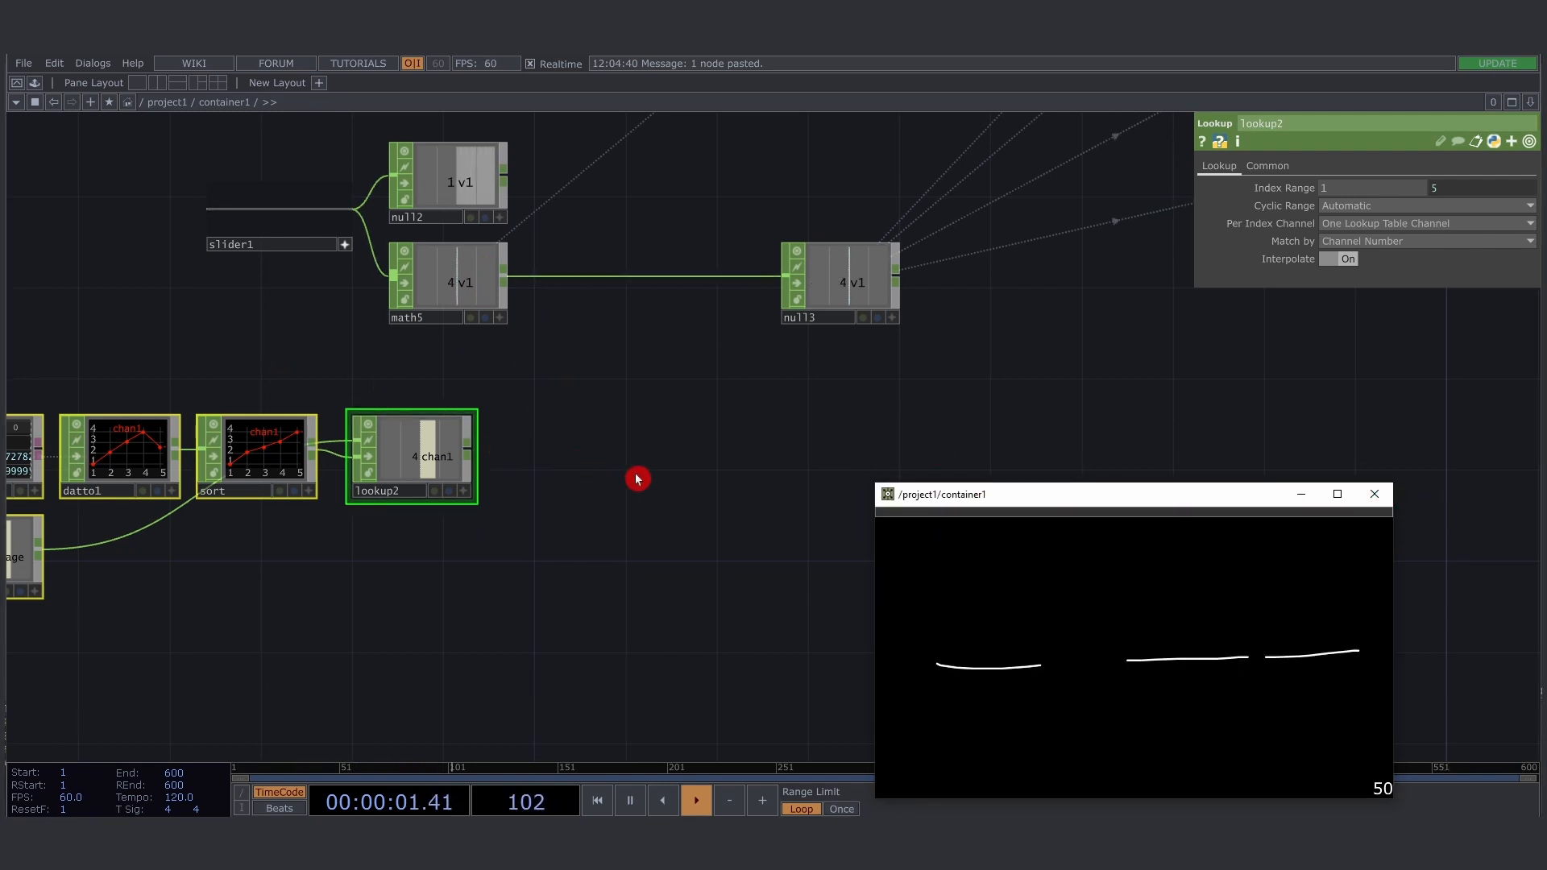
# - Add a Switch CHOP between the math5 and null3 nodes
pyautogui.moveTo(637, 479); pyautogui.dragTo(671, 419)
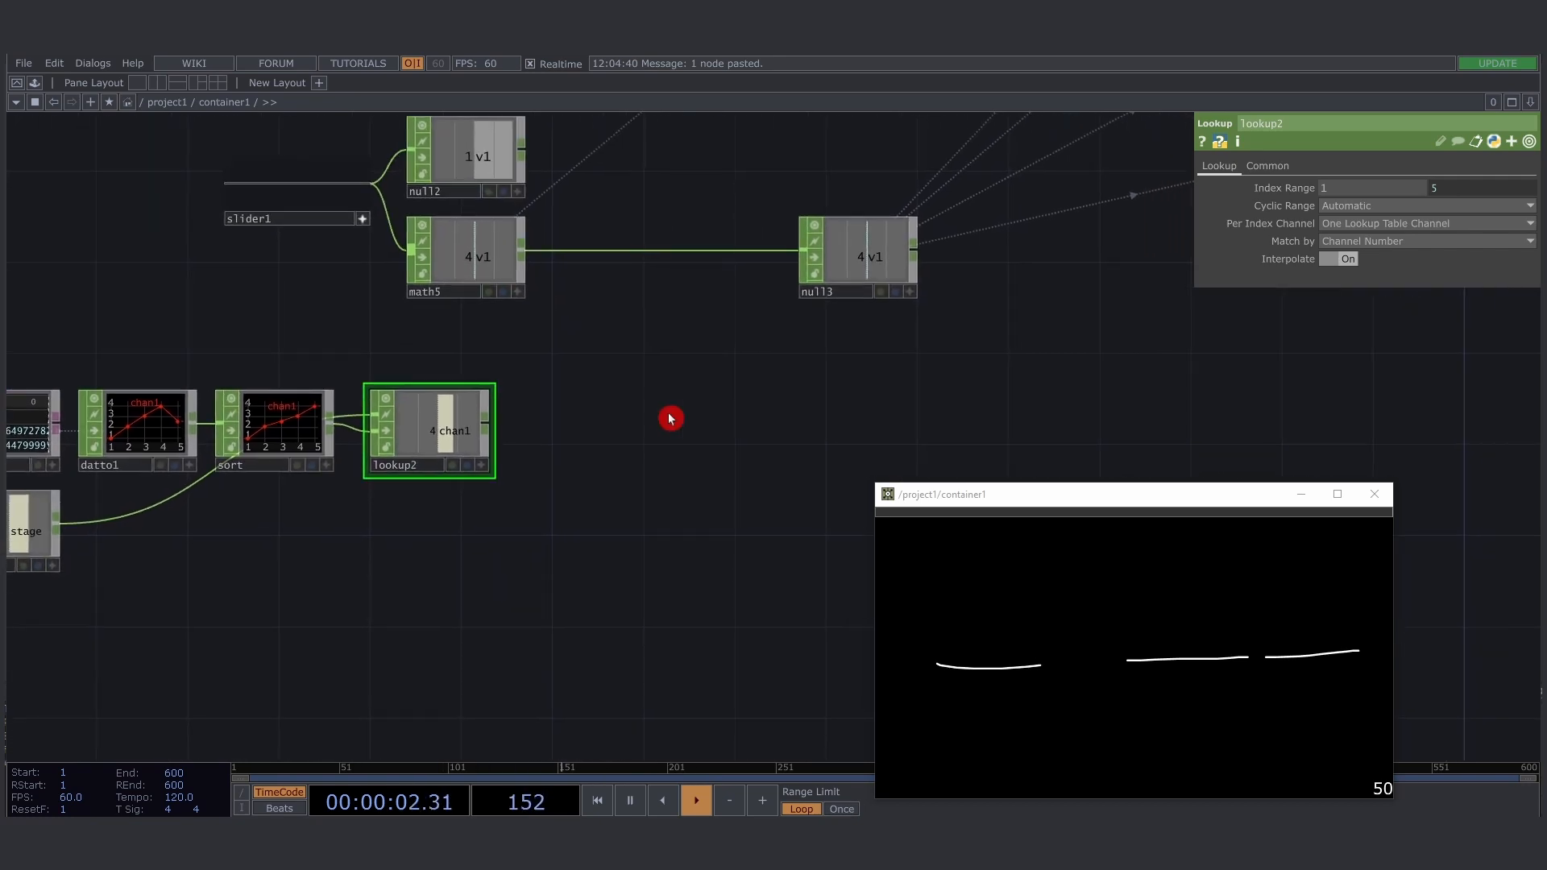
pyautogui.press('Tab')
pyautogui.write('switch')
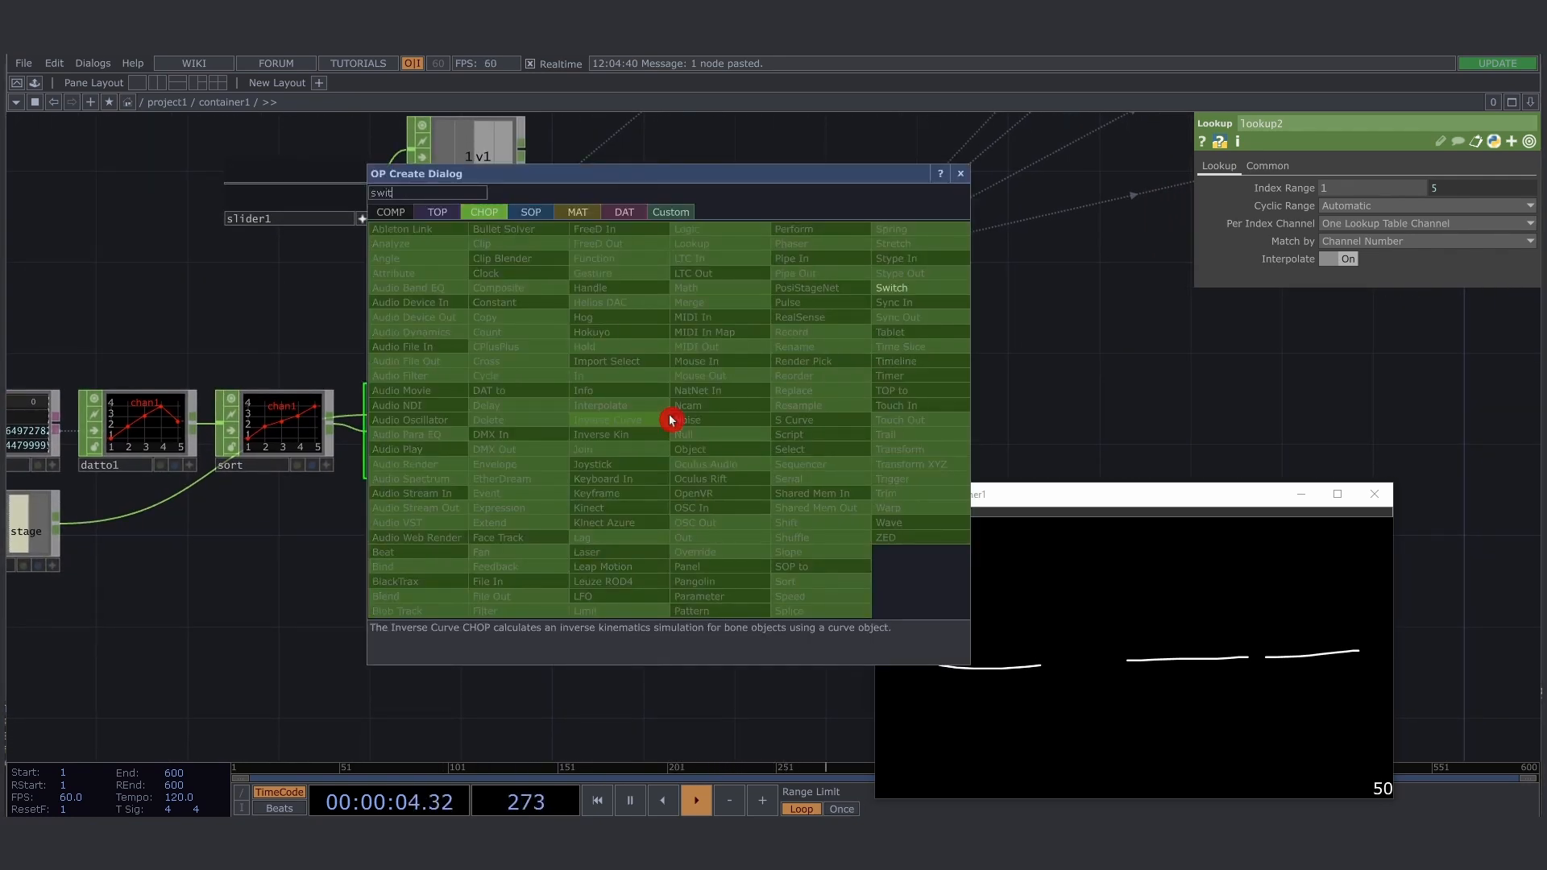
pyautogui.press('Return')
pyautogui.moveTo(672, 420); pyautogui.dragTo(674, 384)
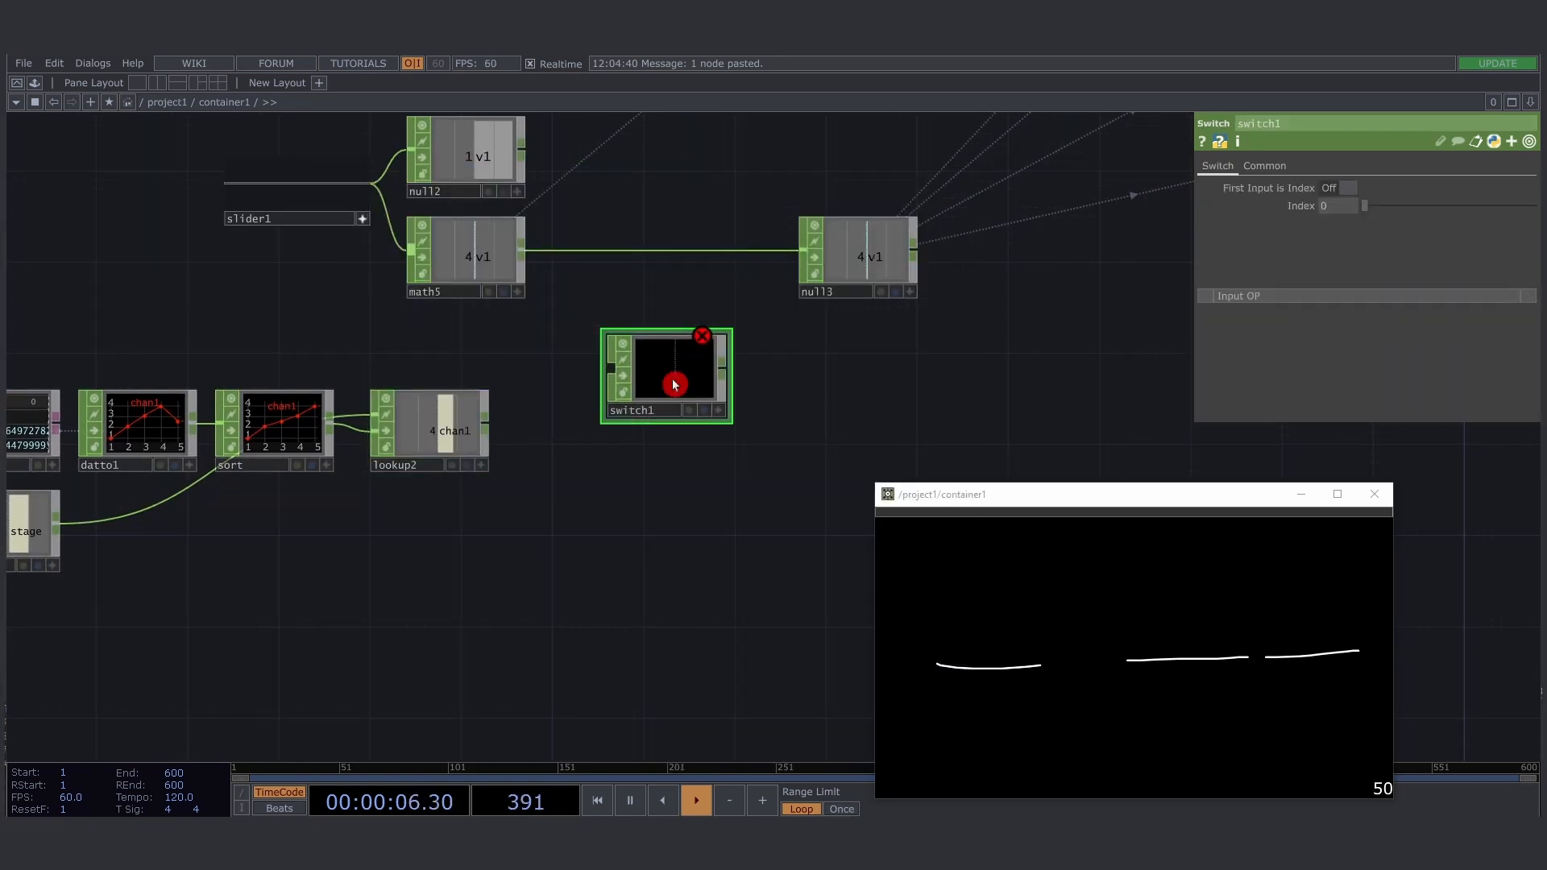
# - Set the container1 slider to about 0.77 and connect math5 and lookup2 as the first and second inputs of switch1
pyautogui.moveTo(449, 370); pyautogui.dragTo(546, 367)
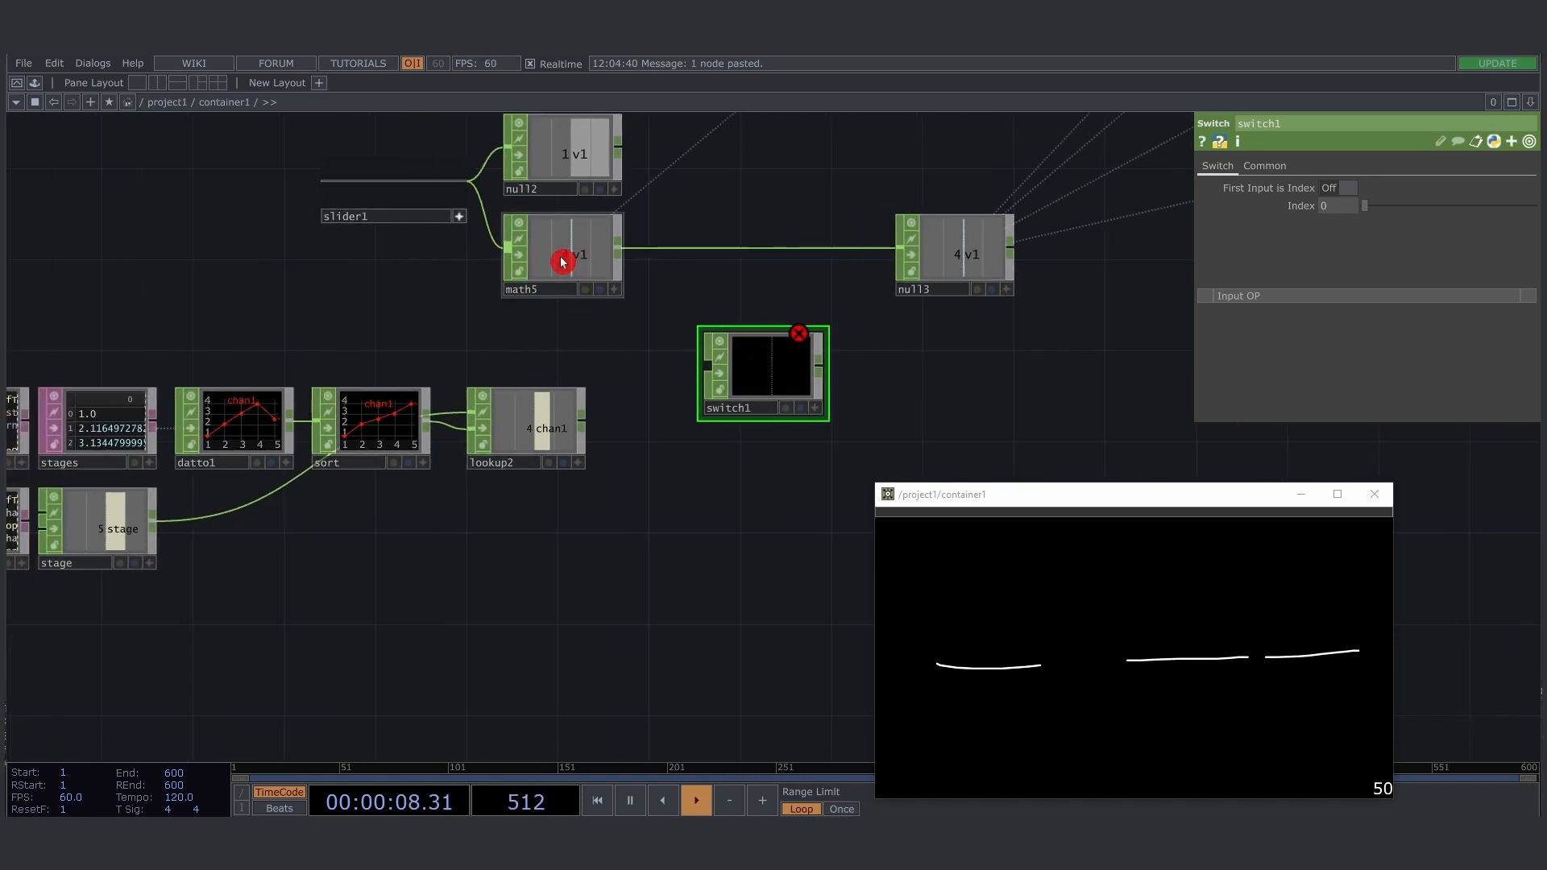
pyautogui.moveTo(1051, 515); pyautogui.dragTo(1140, 509)
pyautogui.click(529, 432)
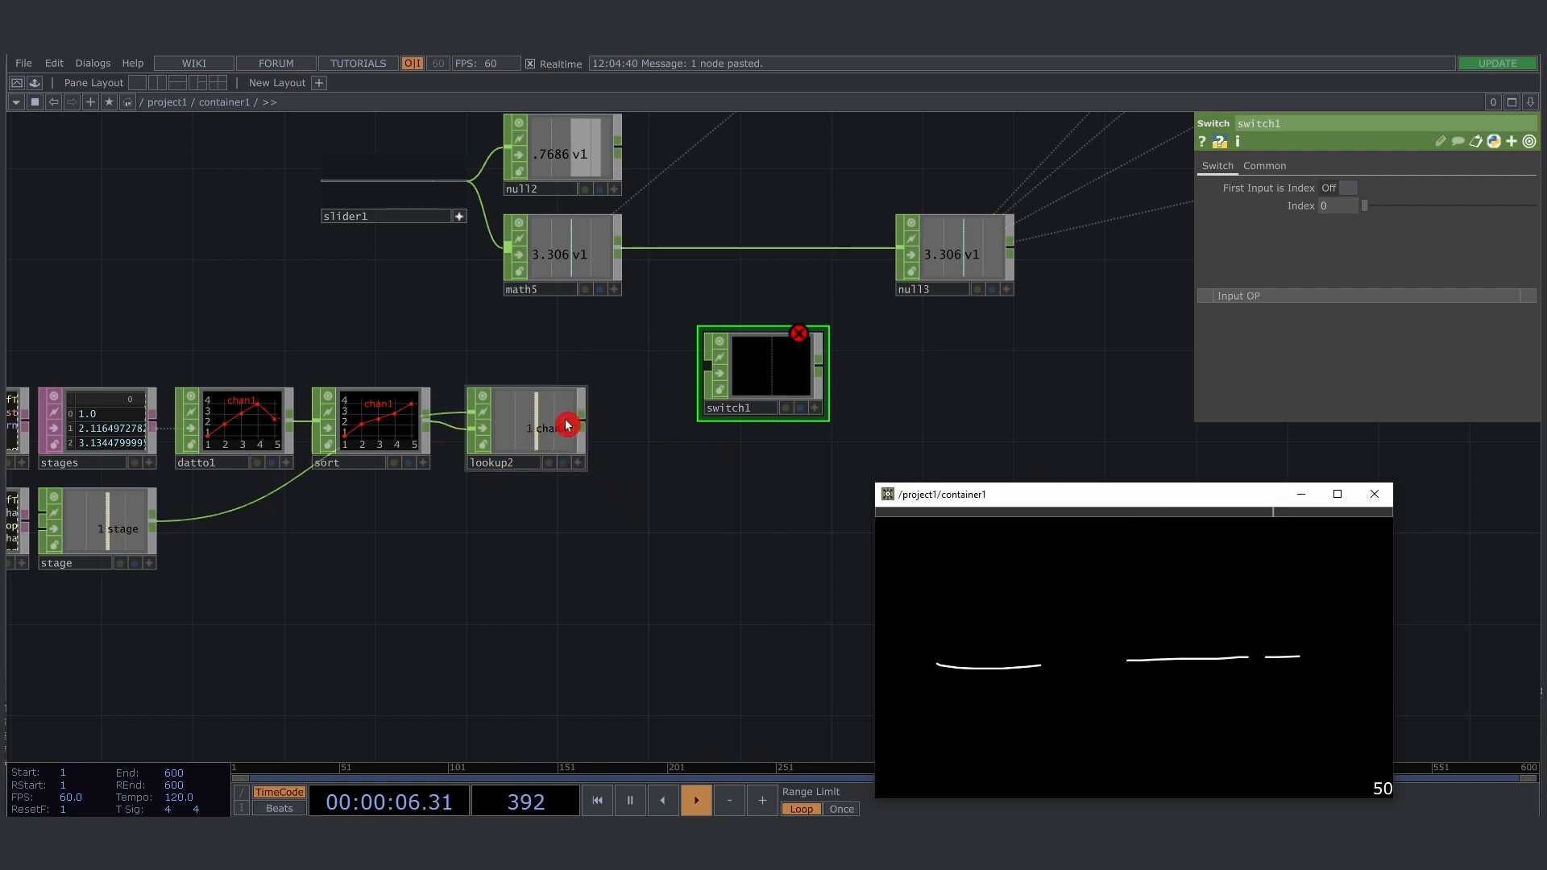
pyautogui.click(563, 276)
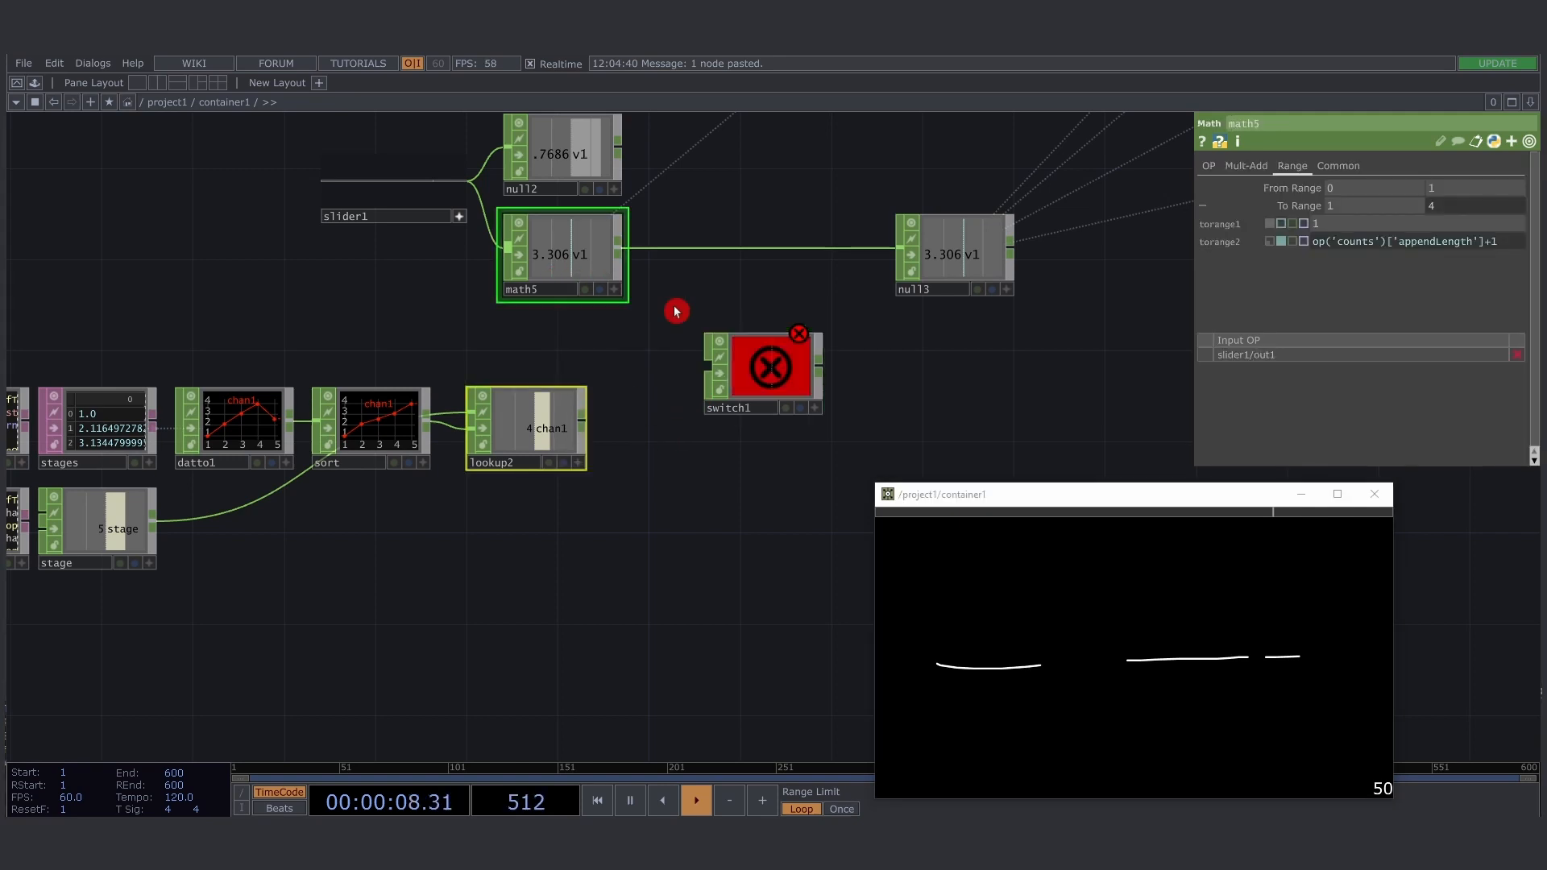
pyautogui.moveTo(621, 249)
pyautogui.mouseDown()
pyautogui.moveTo(707, 363)
pyautogui.moveTo(559, 433)
pyautogui.moveTo(505, 427)
pyautogui.mouseUp()
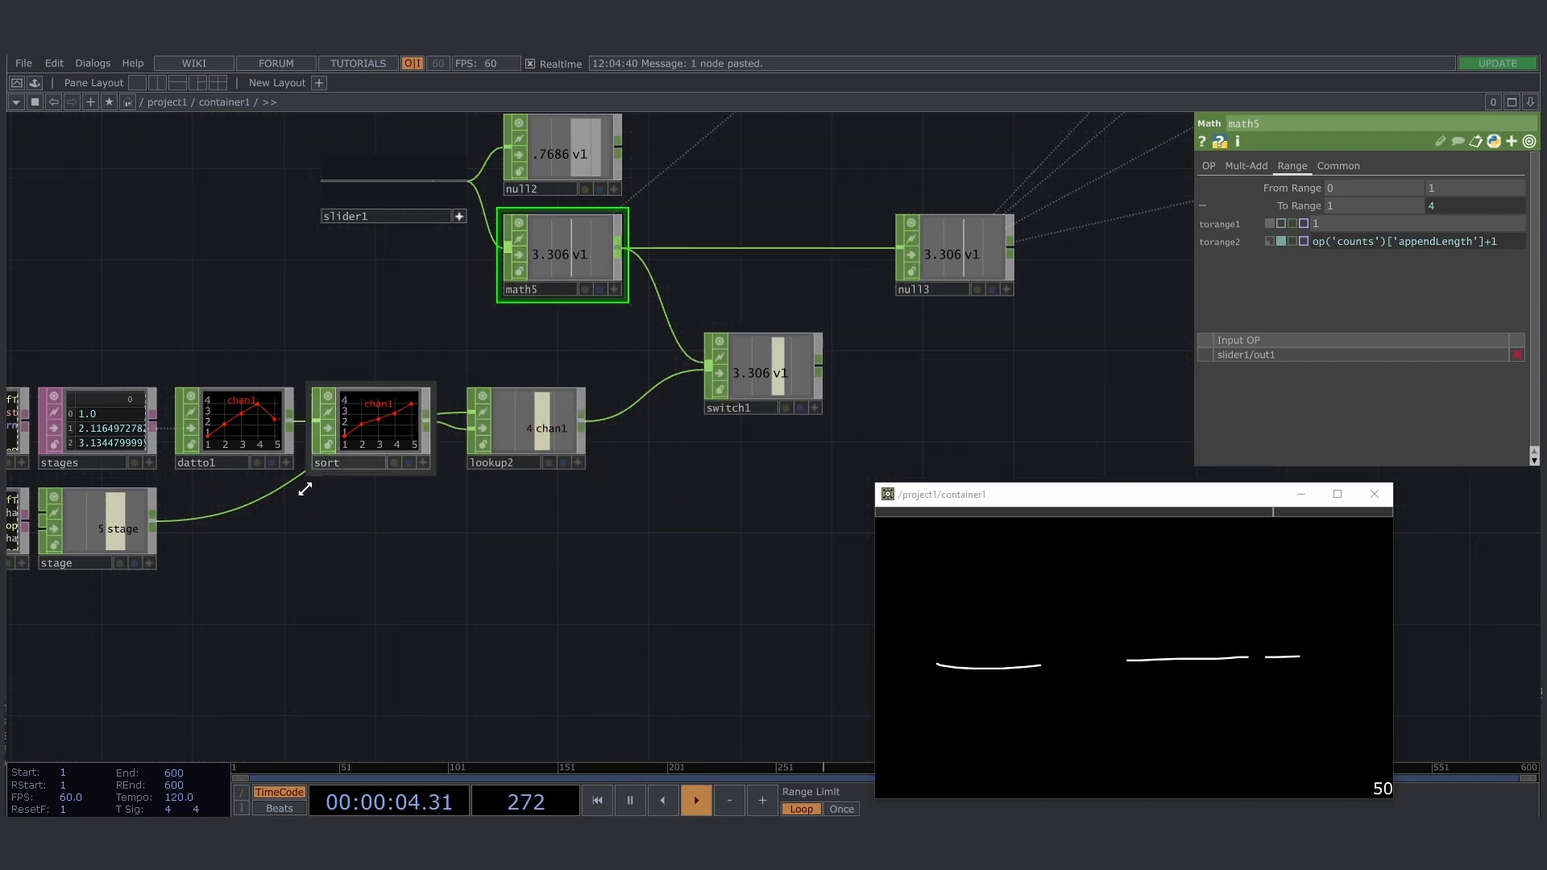
# - Move the stage node group directly below math5 and route switch1's output into null3
pyautogui.moveTo(403, 554); pyautogui.dragTo(543, 510)
pyautogui.scroll(-3, 559, 504)
pyautogui.moveTo(95, 378); pyautogui.dragTo(671, 569)
pyautogui.moveTo(636, 402); pyautogui.dragTo(661, 349)
pyautogui.moveTo(805, 372); pyautogui.dragTo(908, 346)
pyautogui.scroll(4, 669, 383)
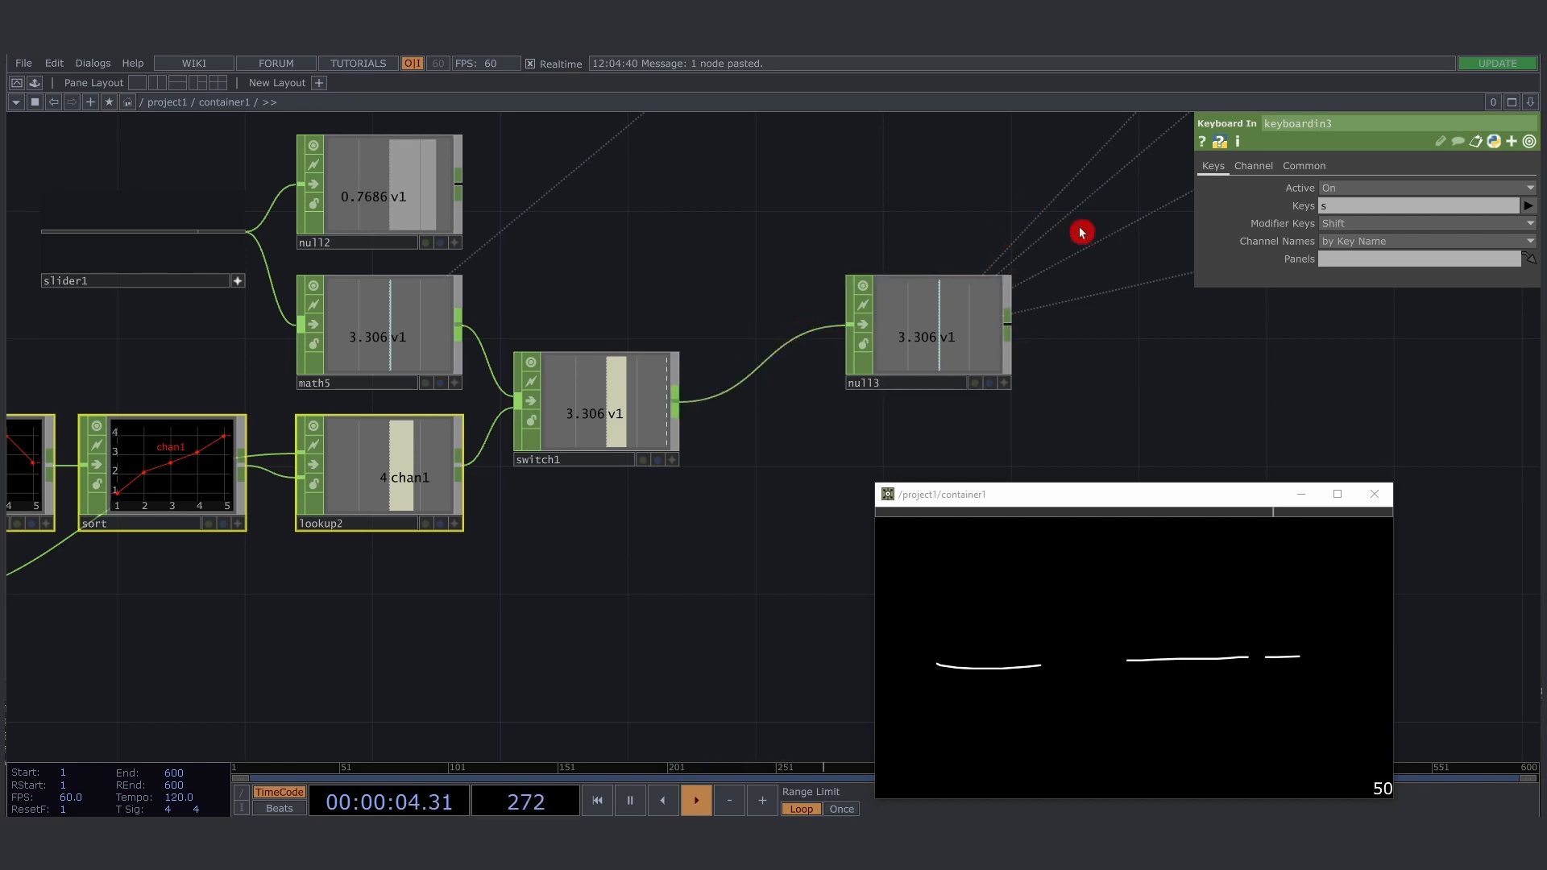
# - Move null3 level with switch1 so the connection between them runs straight
pyautogui.scroll(-8, 590, 443)
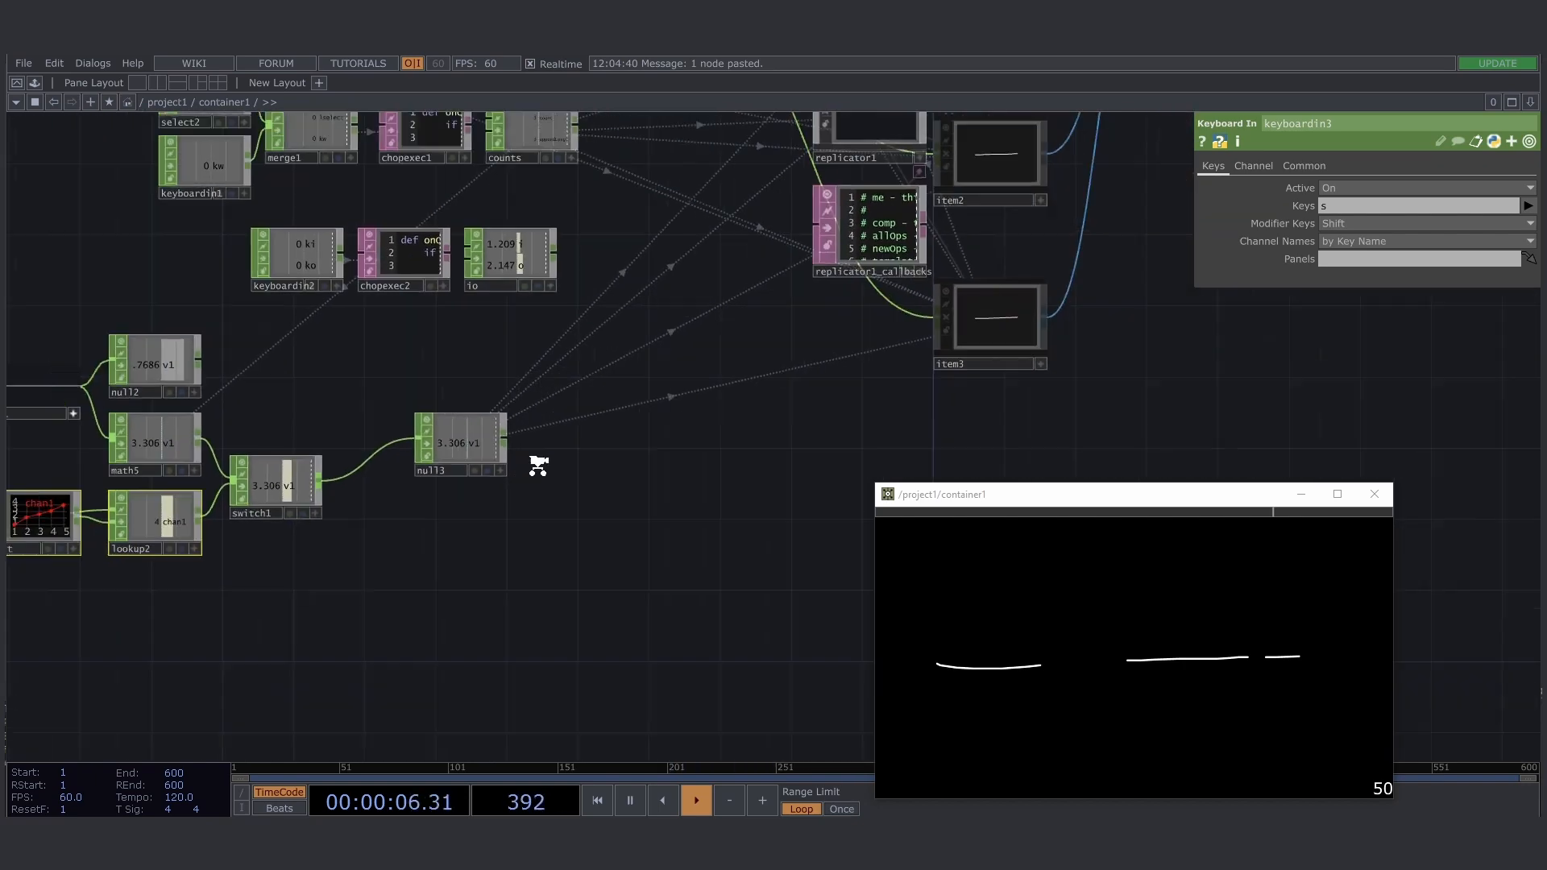
pyautogui.scroll(8, 653, 485)
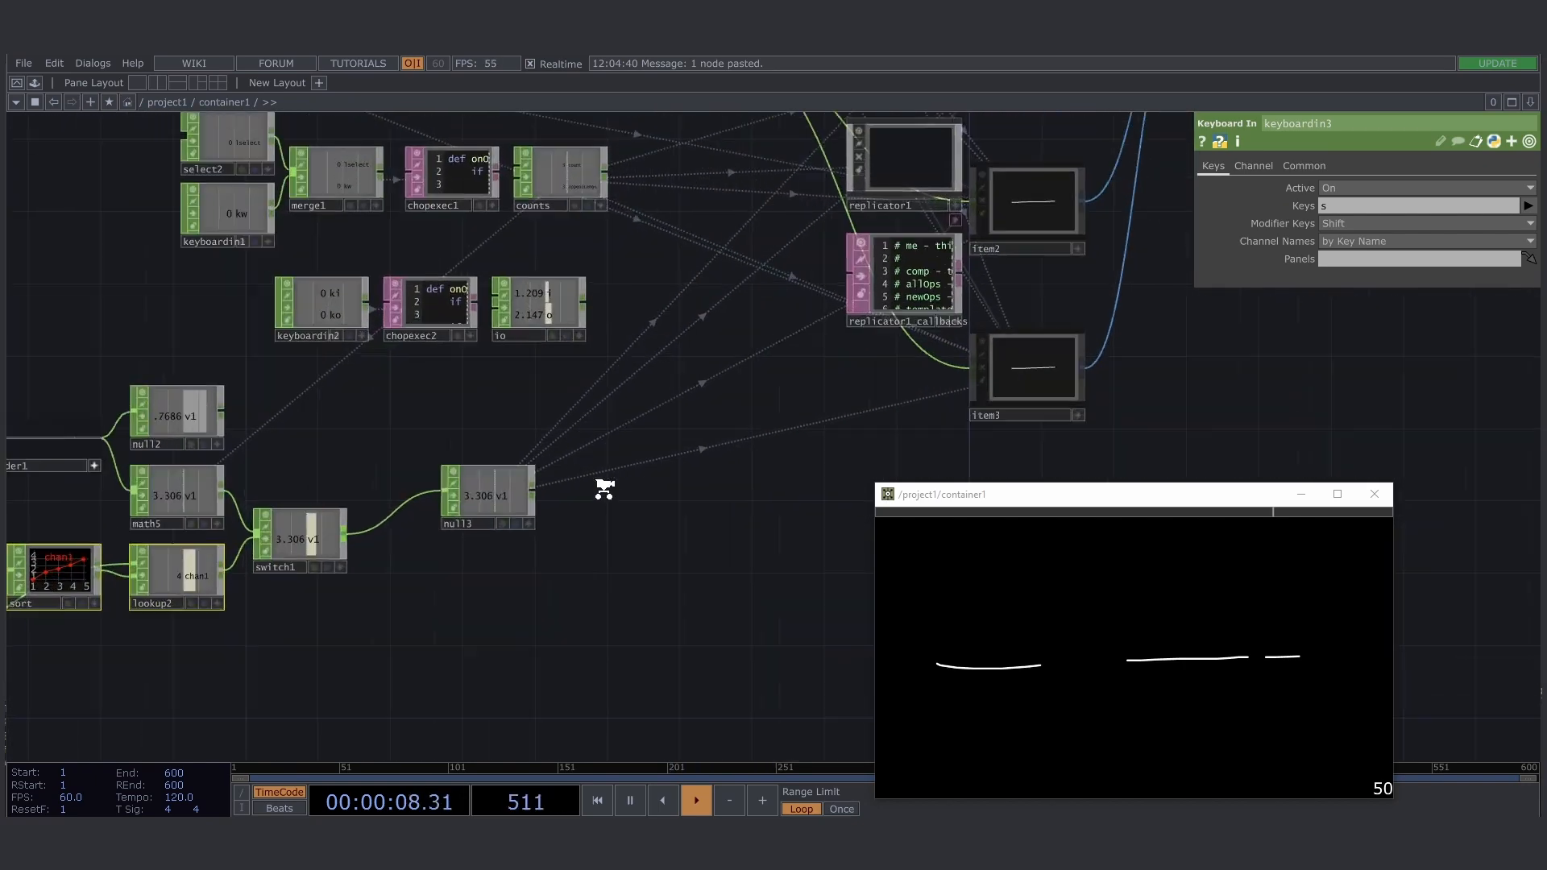
pyautogui.moveTo(553, 373); pyautogui.dragTo(790, 379)
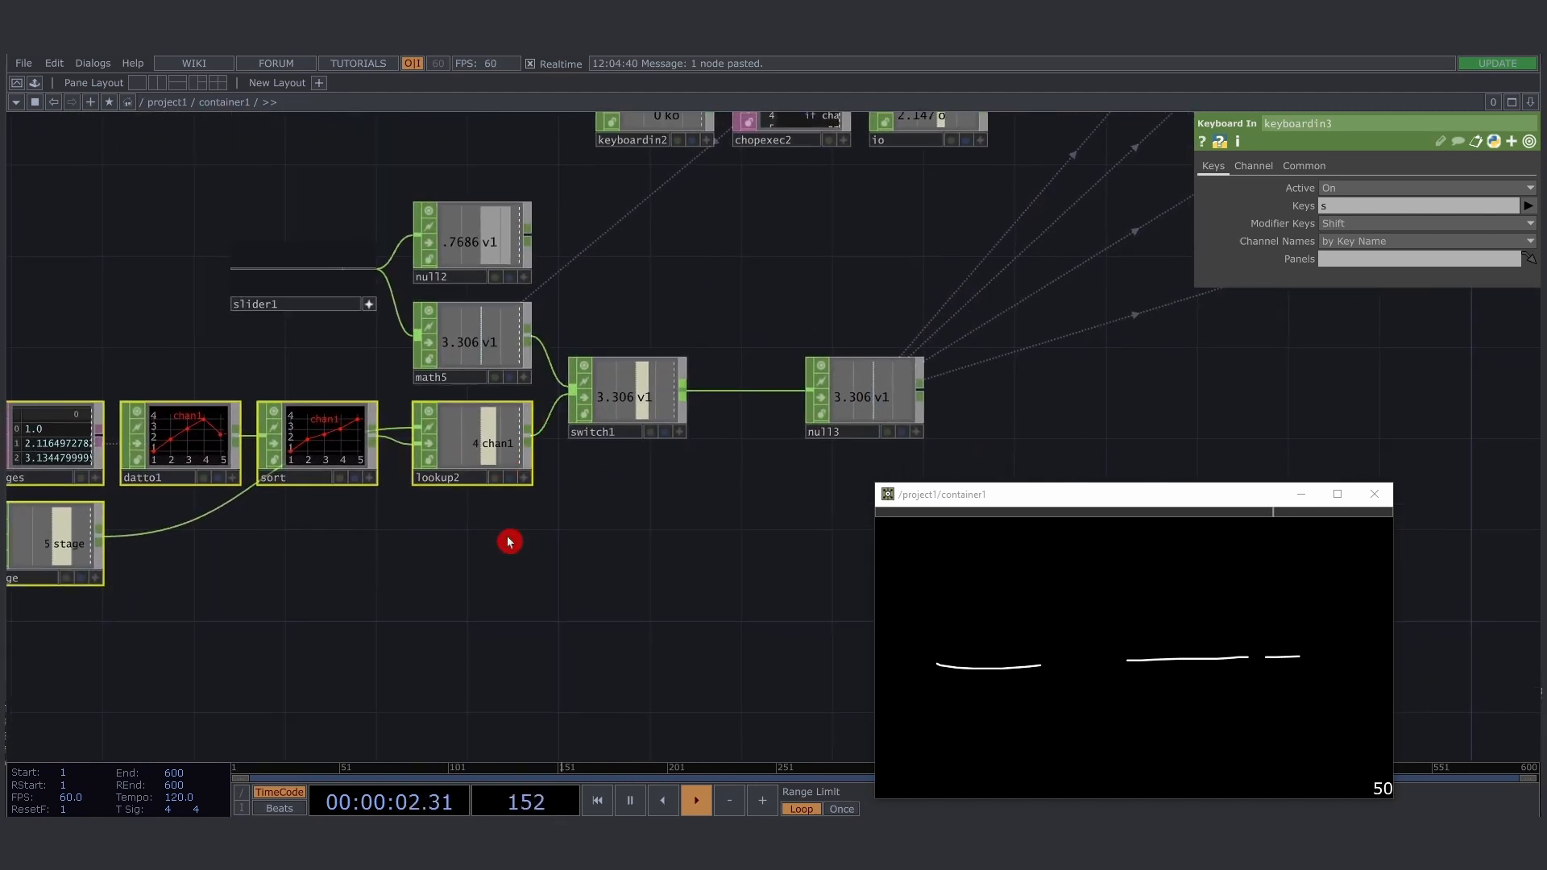
# - Set the index of switch1 to 1 so that it passes on lookup2
pyautogui.moveTo(509, 541); pyautogui.dragTo(486, 529)
pyautogui.click(607, 390)
pyautogui.click(472, 334)
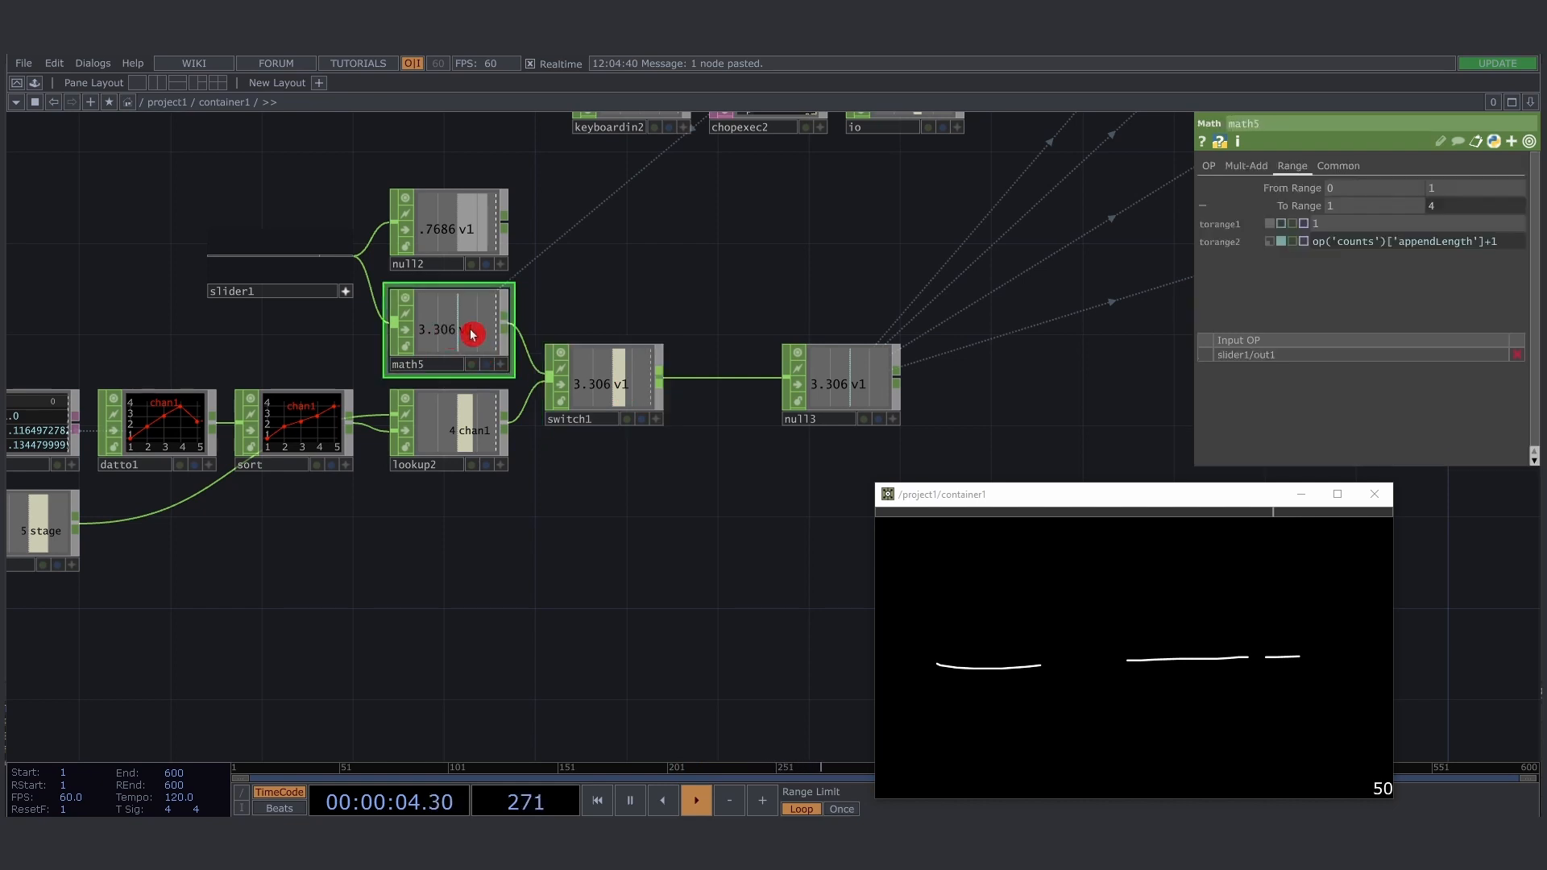
pyautogui.click(547, 391)
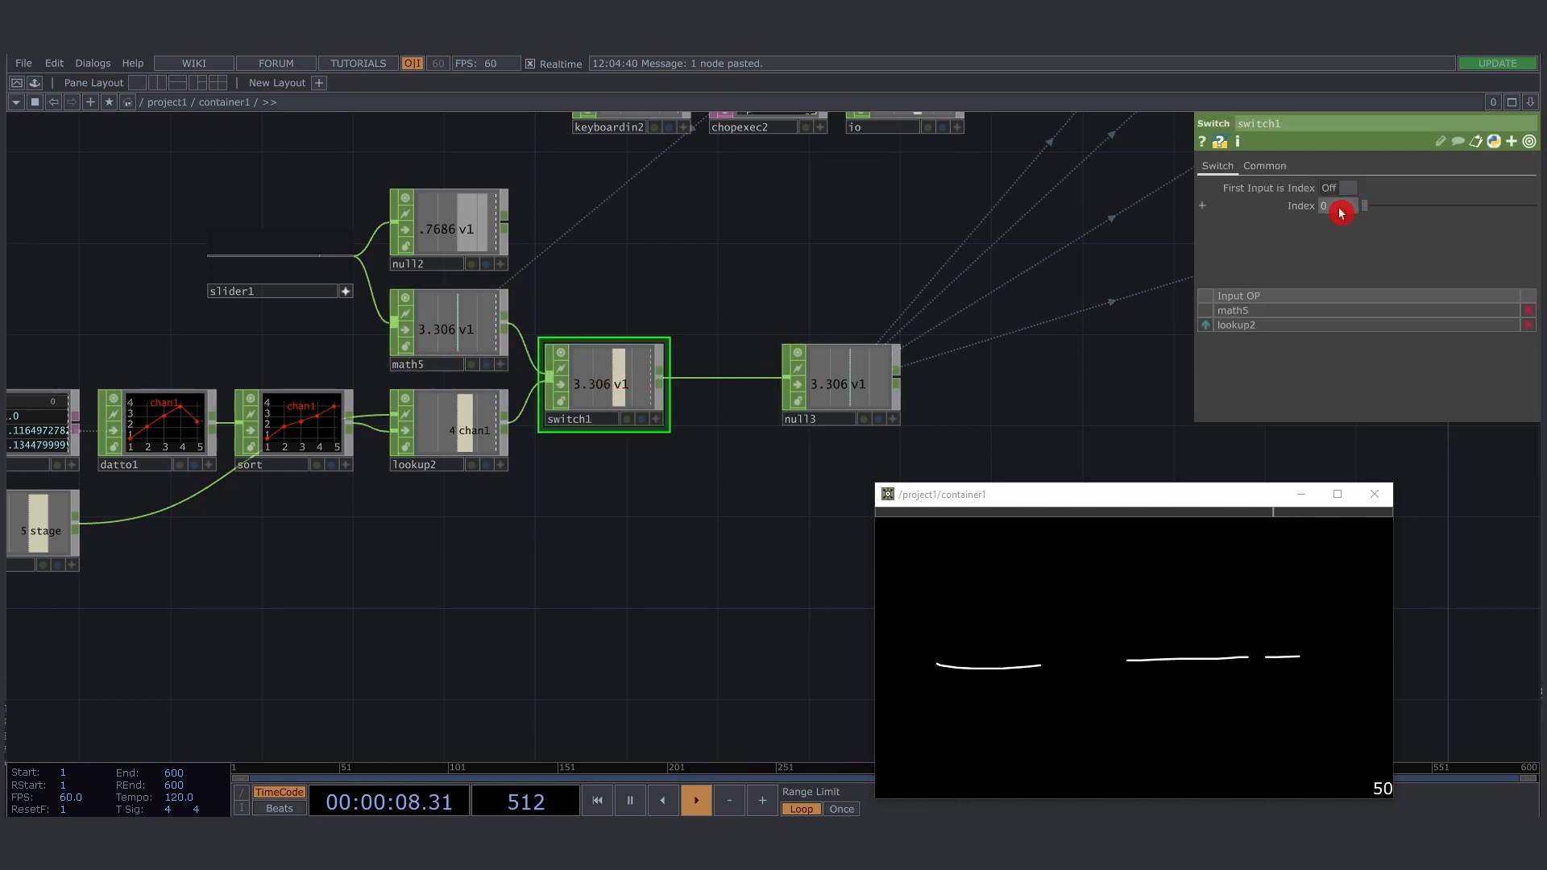
pyautogui.moveTo(1341, 212); pyautogui.dragTo(1341, 212)
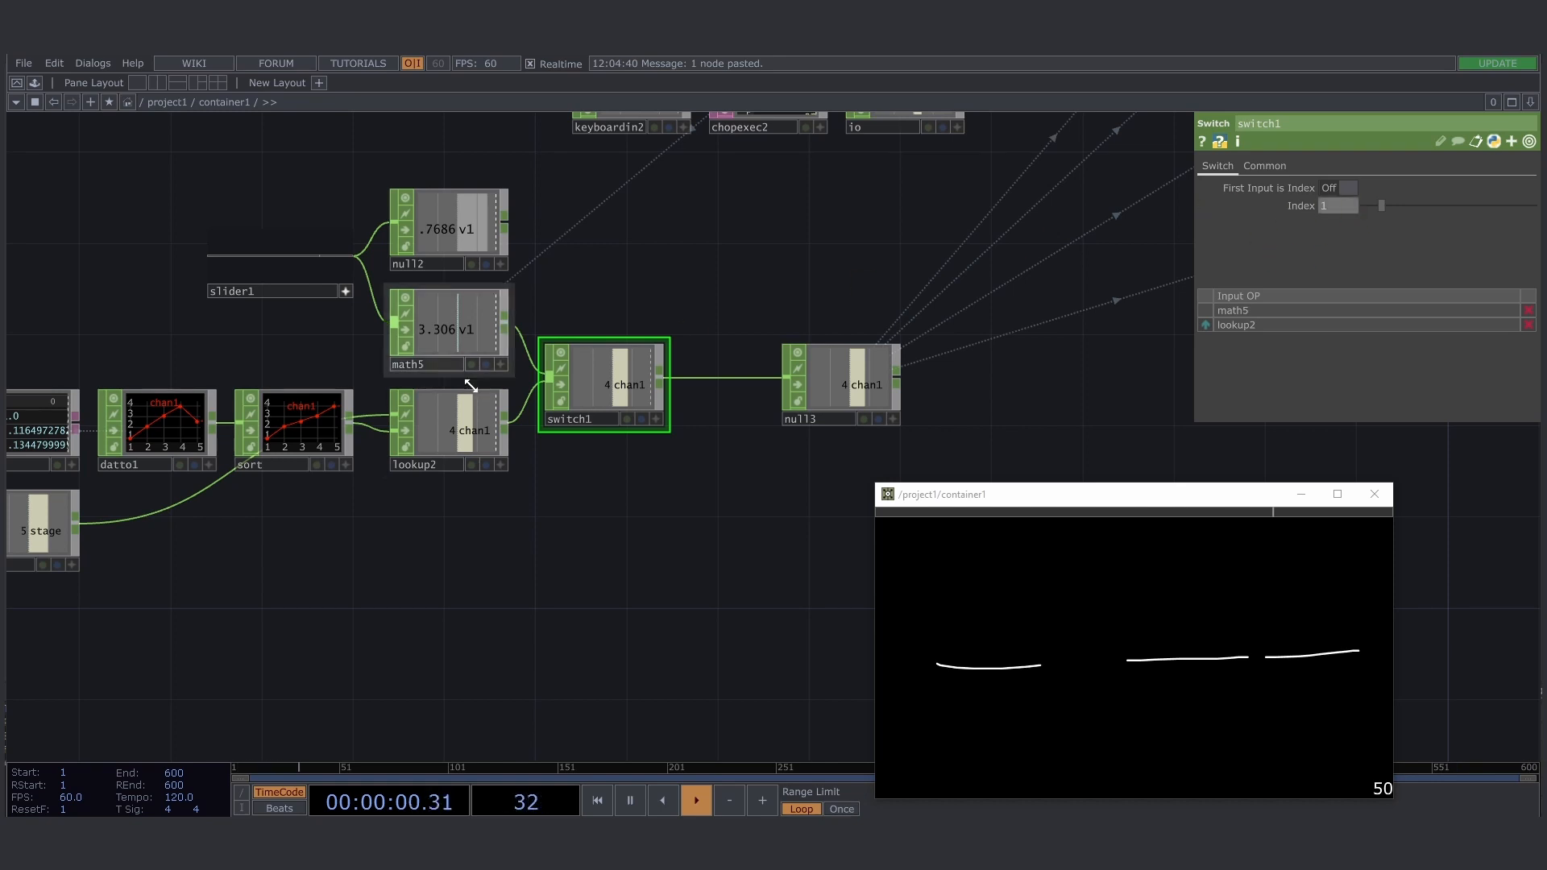
# - Select the whole stage node group from keyboardin3 and keyboardin4 through to lookup2
pyautogui.moveTo(432, 521); pyautogui.dragTo(706, 452)
pyautogui.scroll(-5, 268, 402)
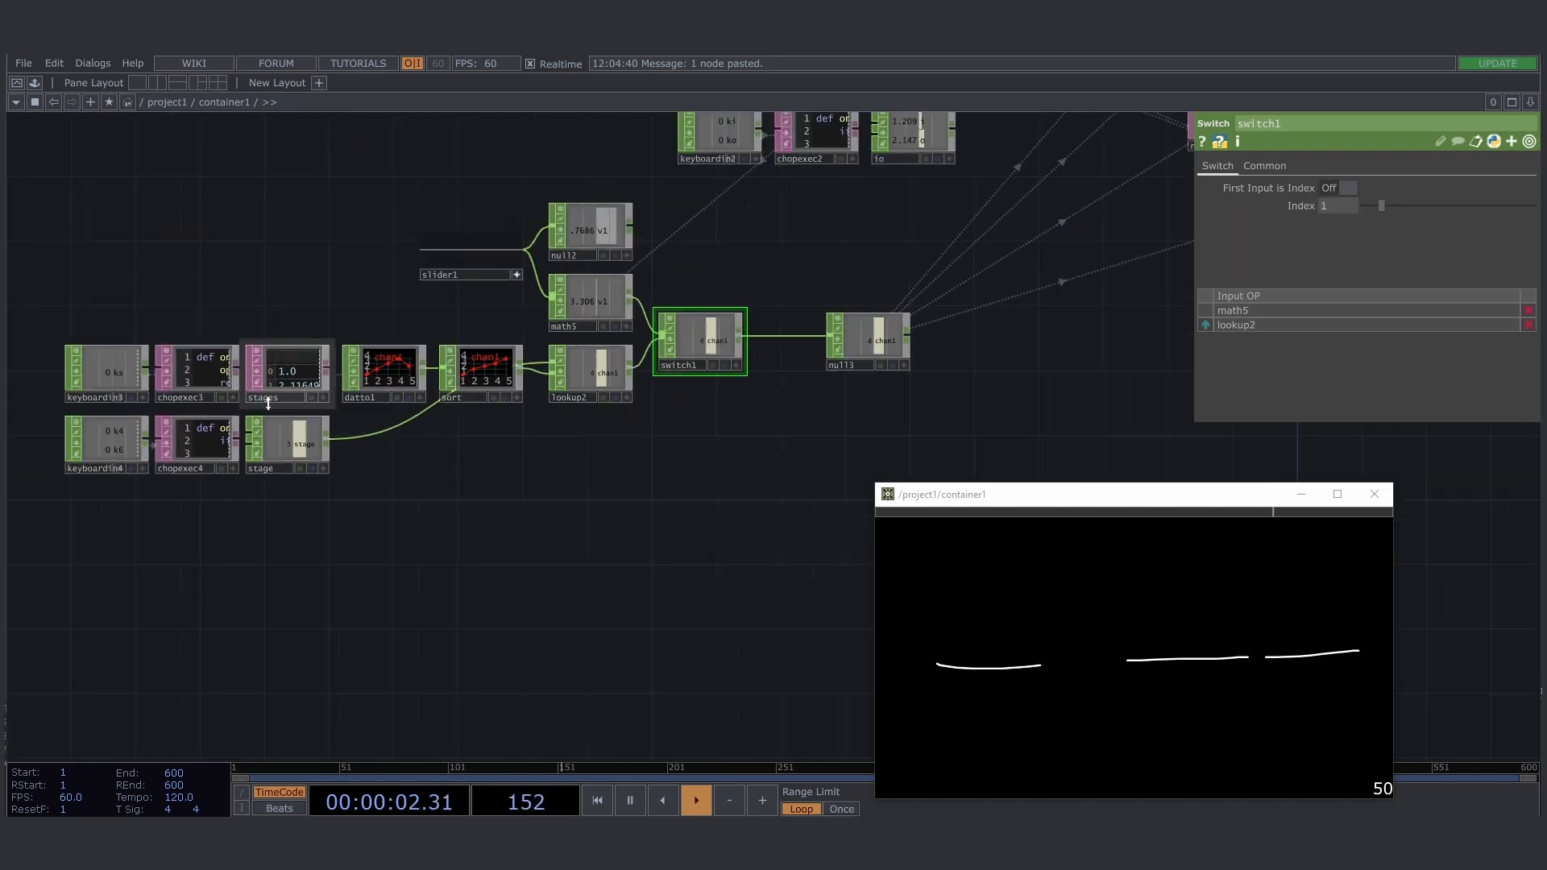
pyautogui.moveTo(102, 372); pyautogui.dragTo(508, 471, button='right')
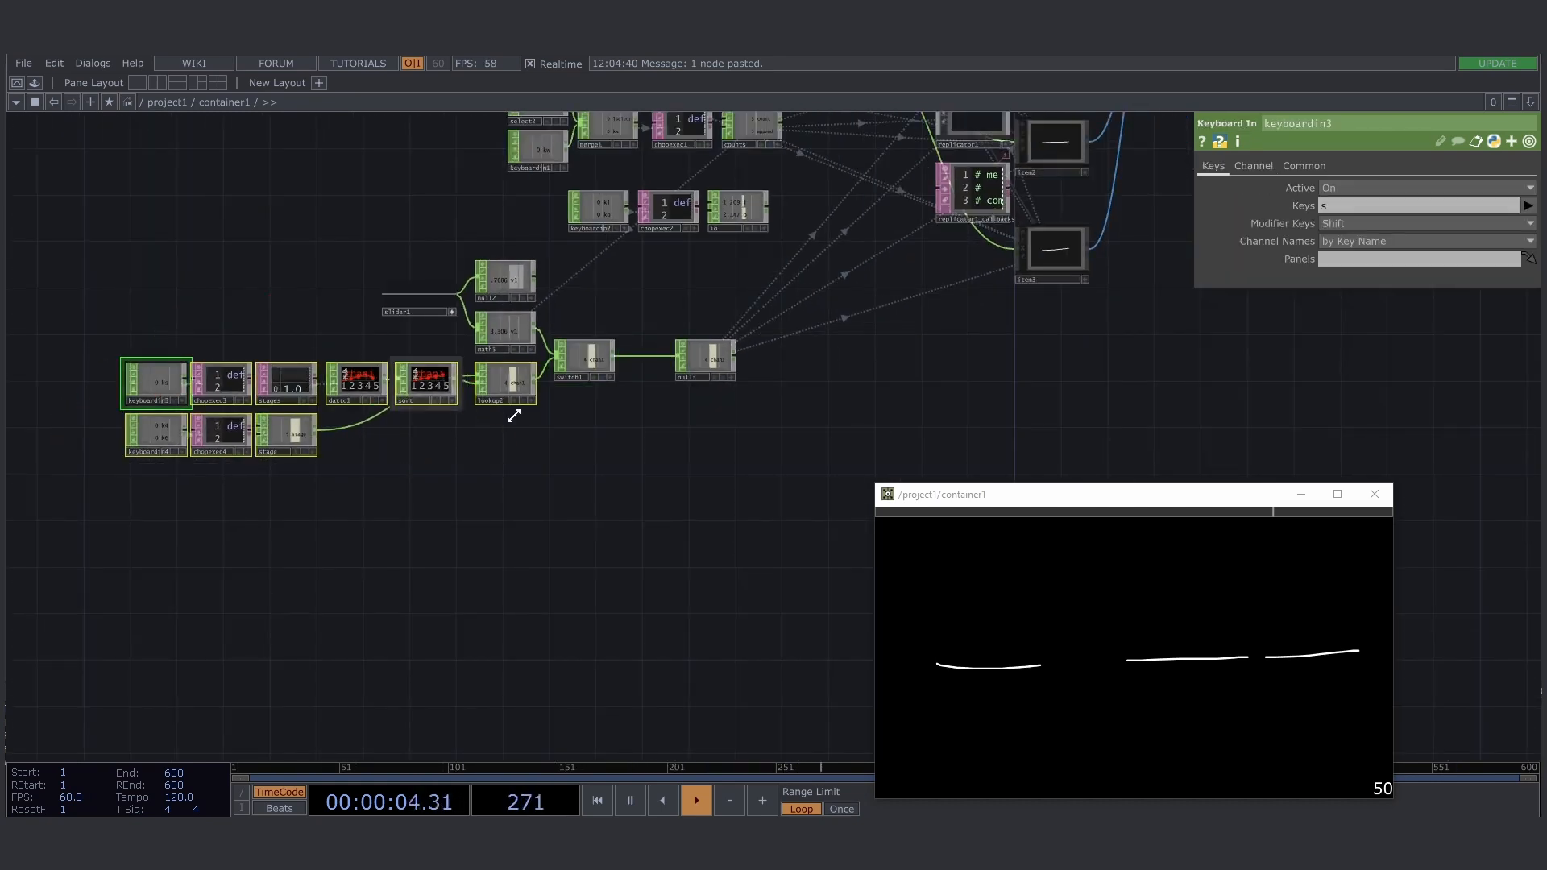
pyautogui.scroll(4, 518, 436)
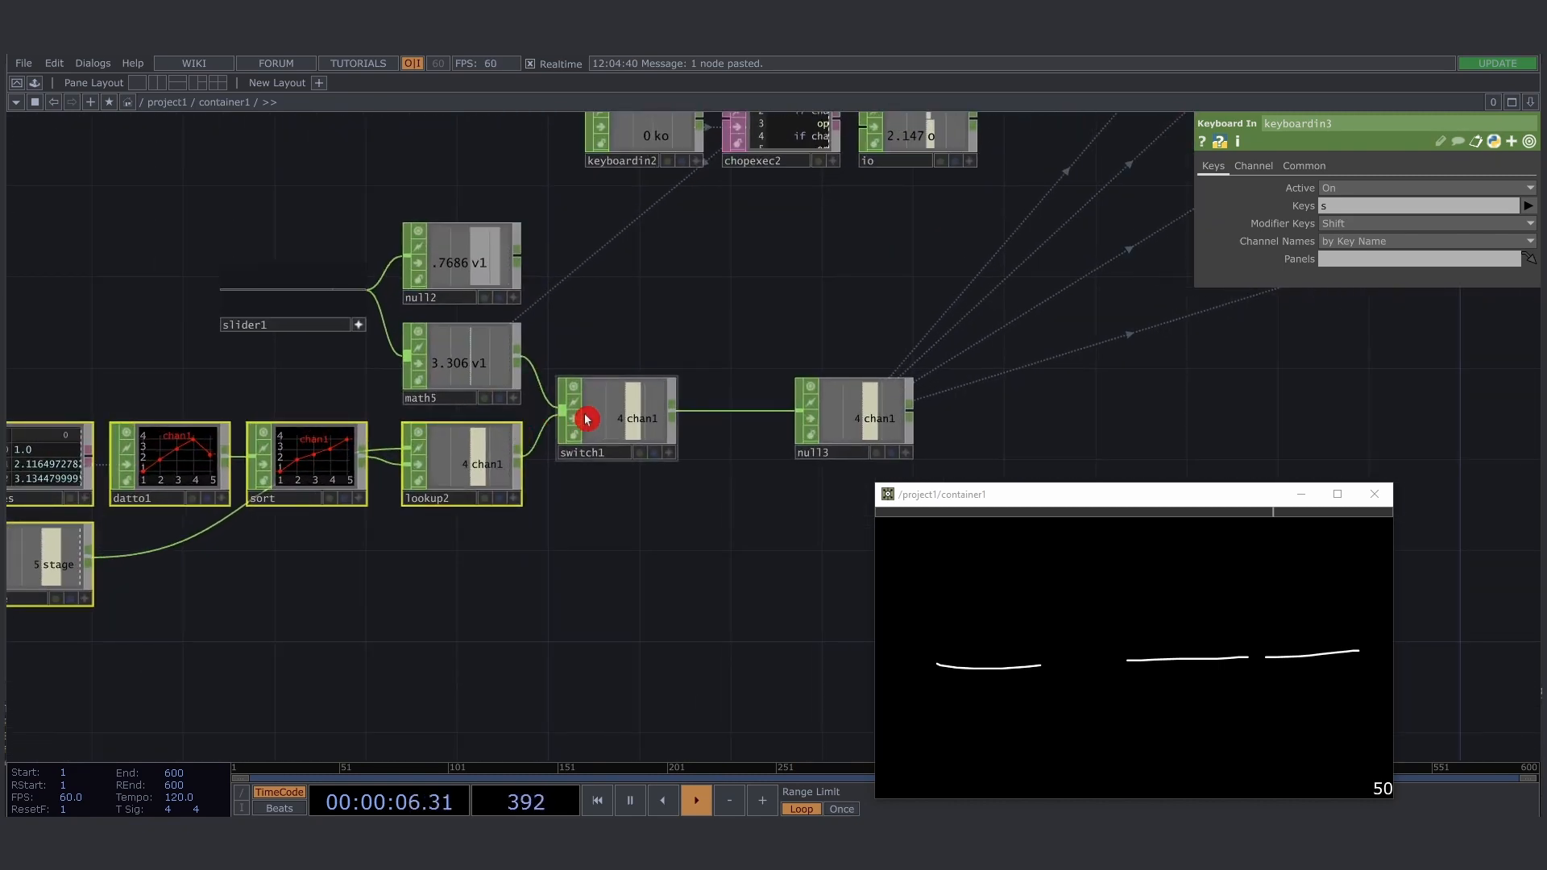
pyautogui.moveTo(769, 330); pyautogui.dragTo(887, 313)
# - Step the stage value down and up repeatedly, ending at 2, to test the line drawing in the container1 window
pyautogui.press('Left')
pyautogui.press('Left')
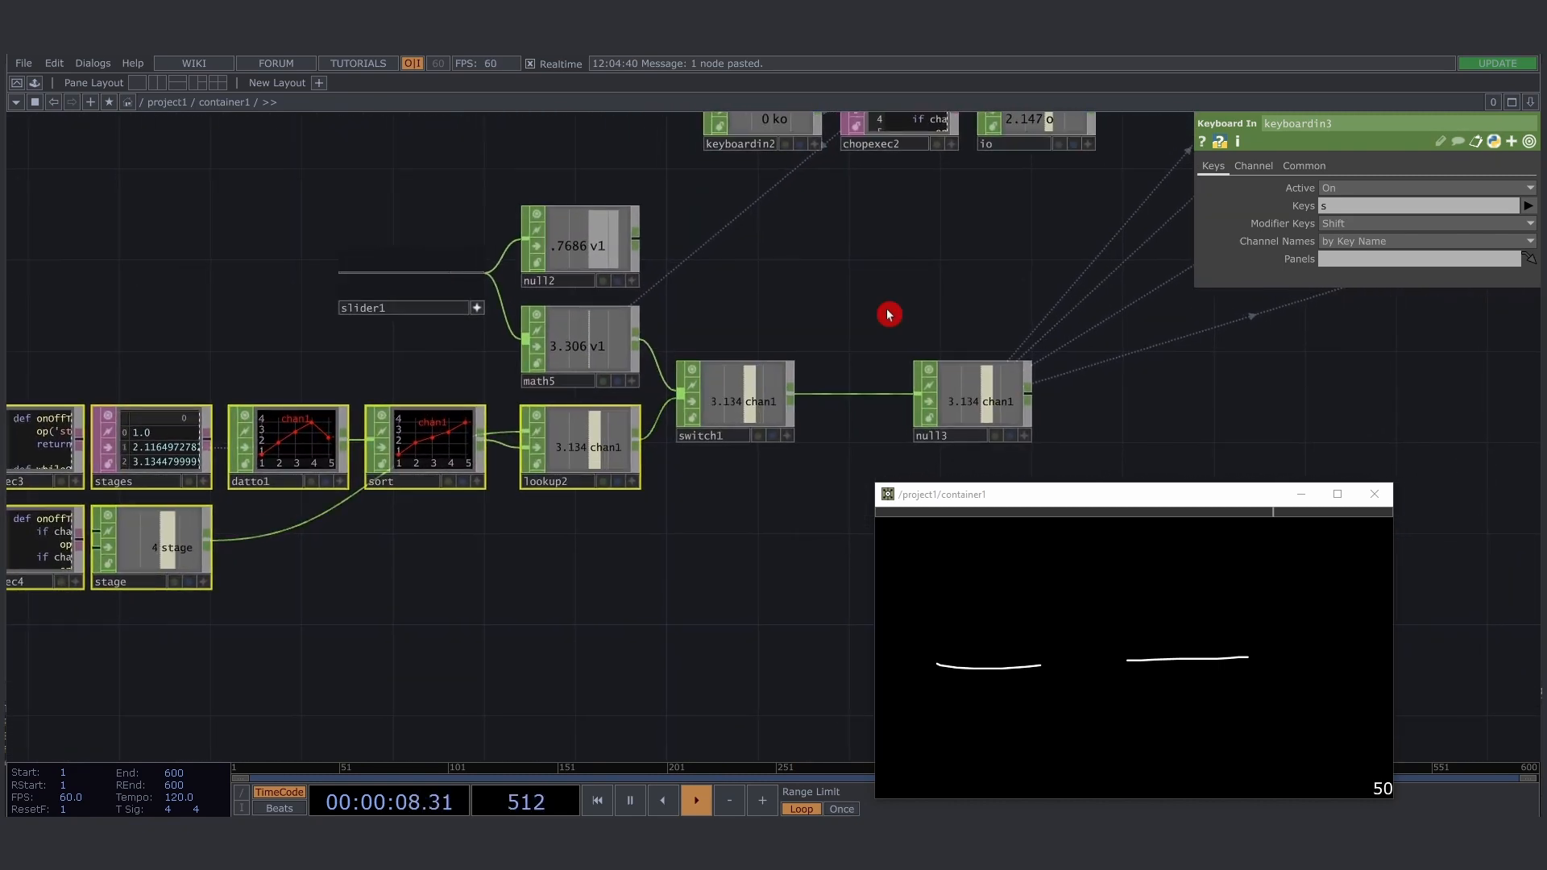
pyautogui.press('Left')
pyautogui.press('Left')
pyautogui.press('Right')
pyautogui.press('Right')
pyautogui.press('Right')
pyautogui.press('Right')
pyautogui.press('Left')
pyautogui.press('Left')
pyautogui.press('Left')
pyautogui.press('Left')
pyautogui.press('Right')
pyautogui.press('Right')
pyautogui.press('Right')
pyautogui.press('Right')
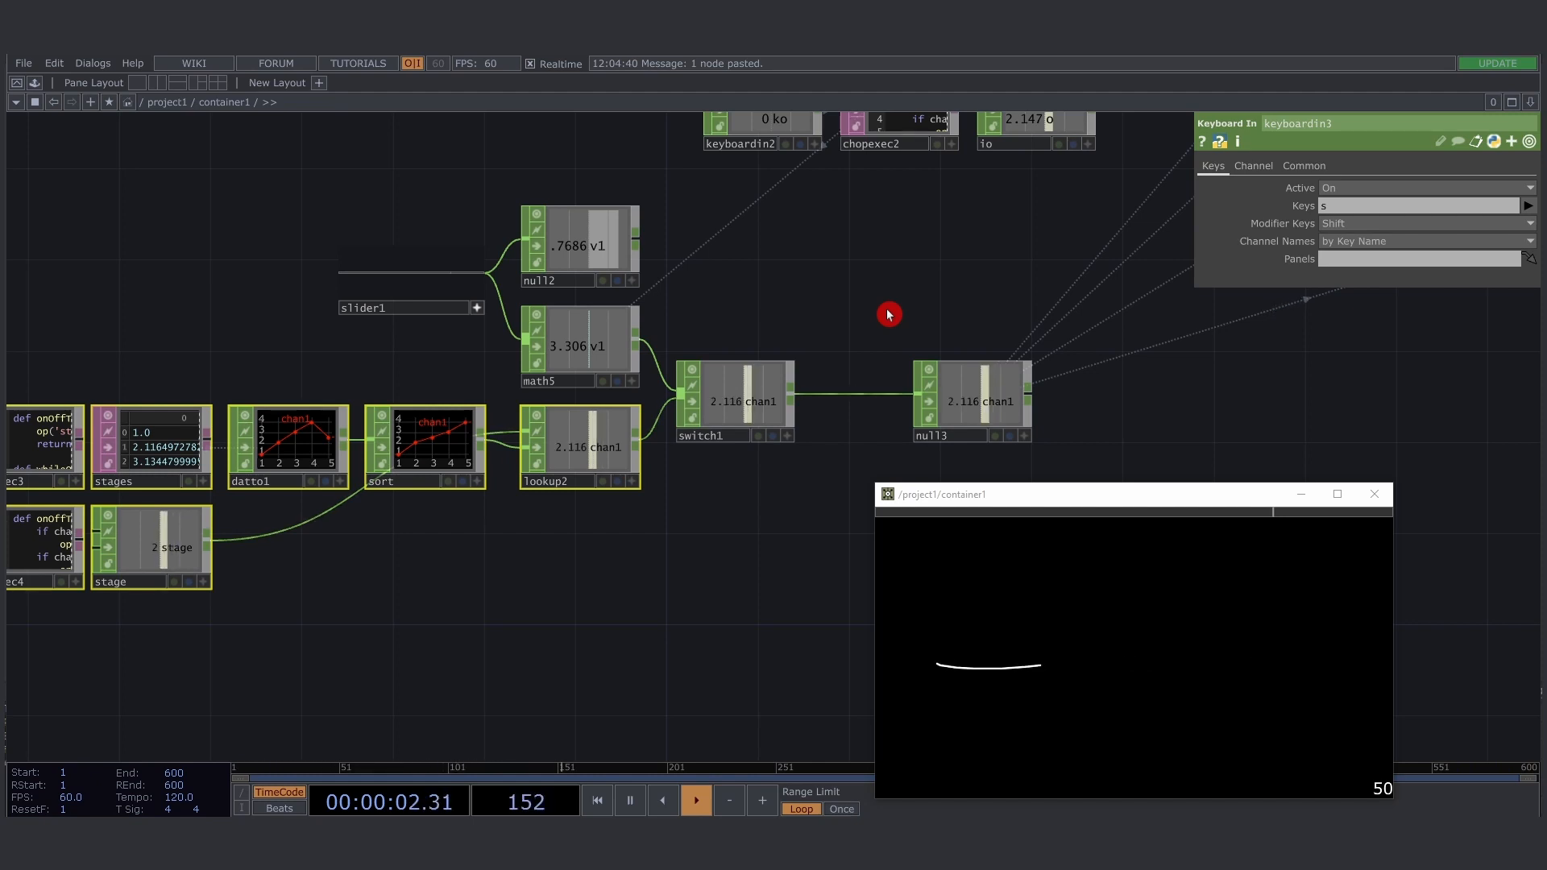
pyautogui.press('Left')
pyautogui.press('Left')
pyautogui.press('Left')
pyautogui.press('Left')
pyautogui.press('Right')
pyautogui.press('Right')
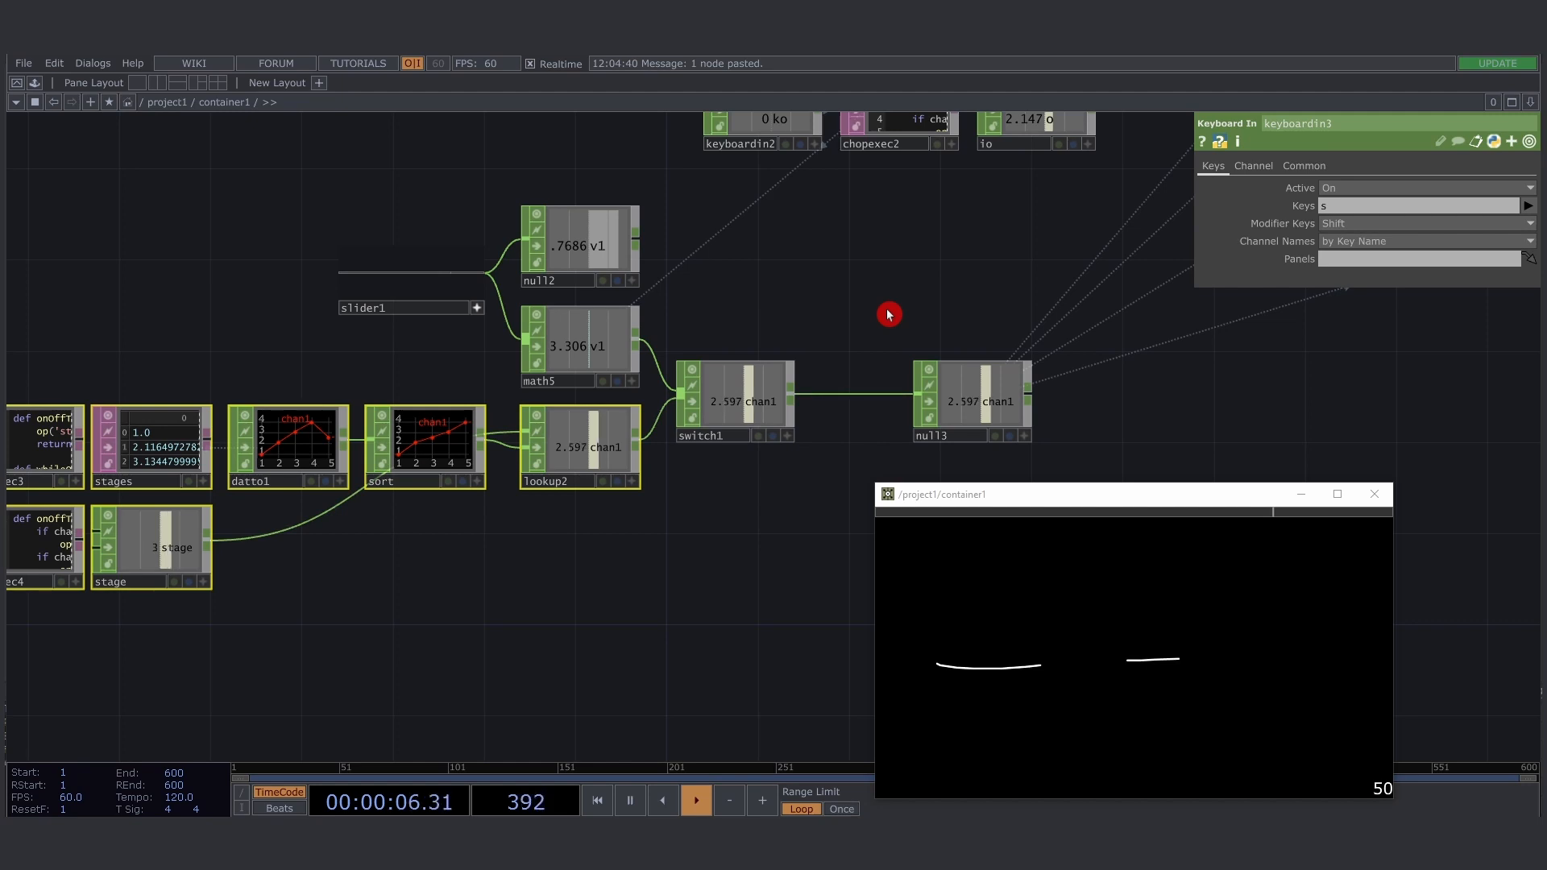
pyautogui.press('Right')
pyautogui.press('Right')
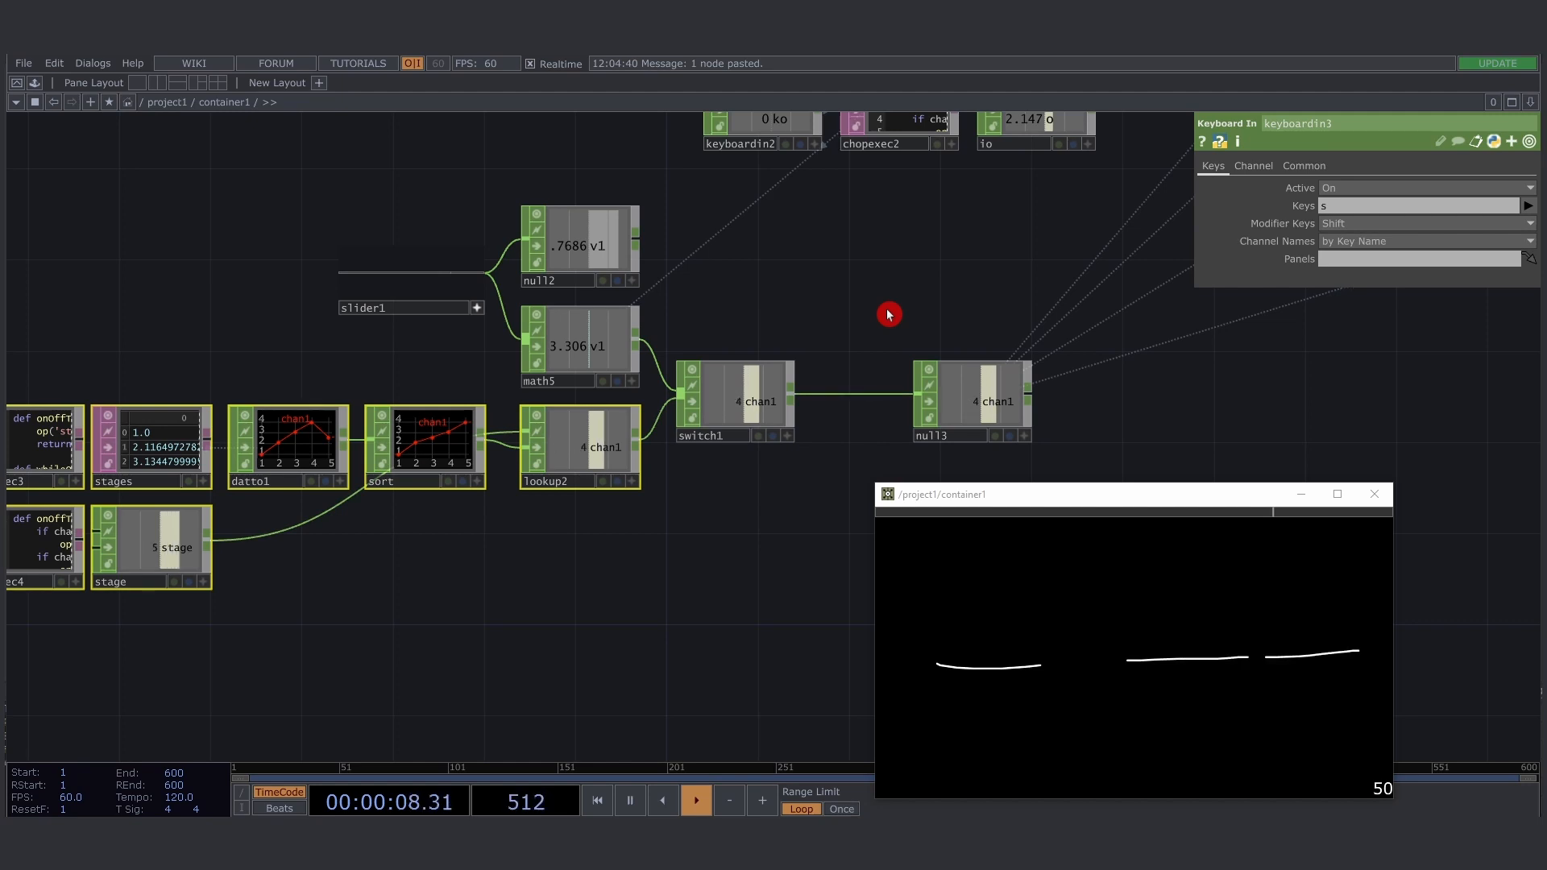
pyautogui.press('Left')
pyautogui.press('Left')
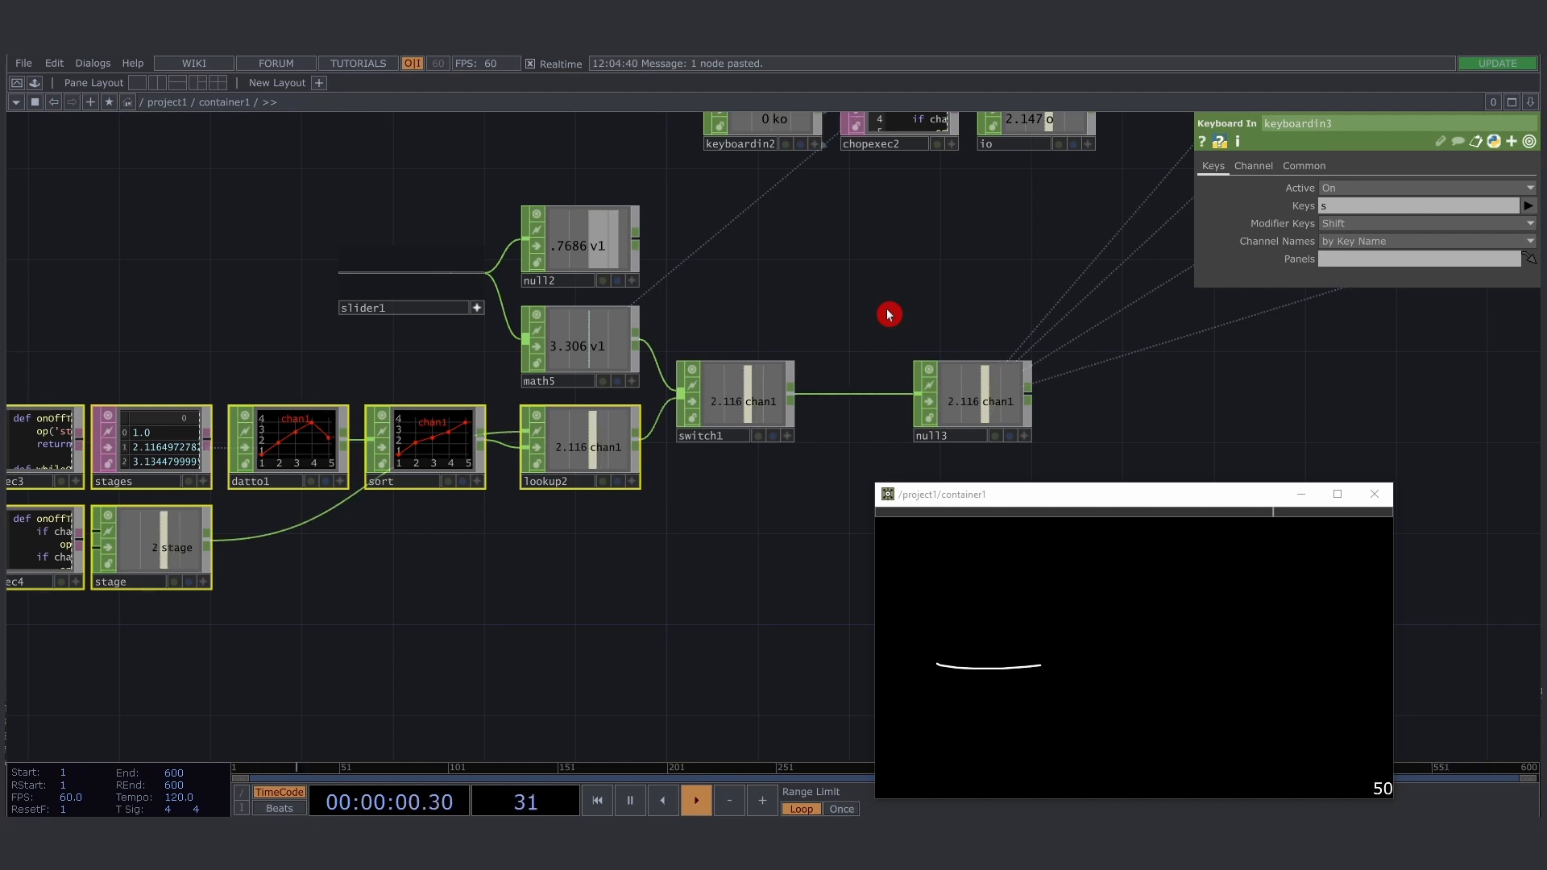
# - Add a Lag CHOP into the connection between the stage constant and lookup2, placed beside stage
pyautogui.press('Right')
pyautogui.moveTo(264, 572); pyautogui.dragTo(348, 548)
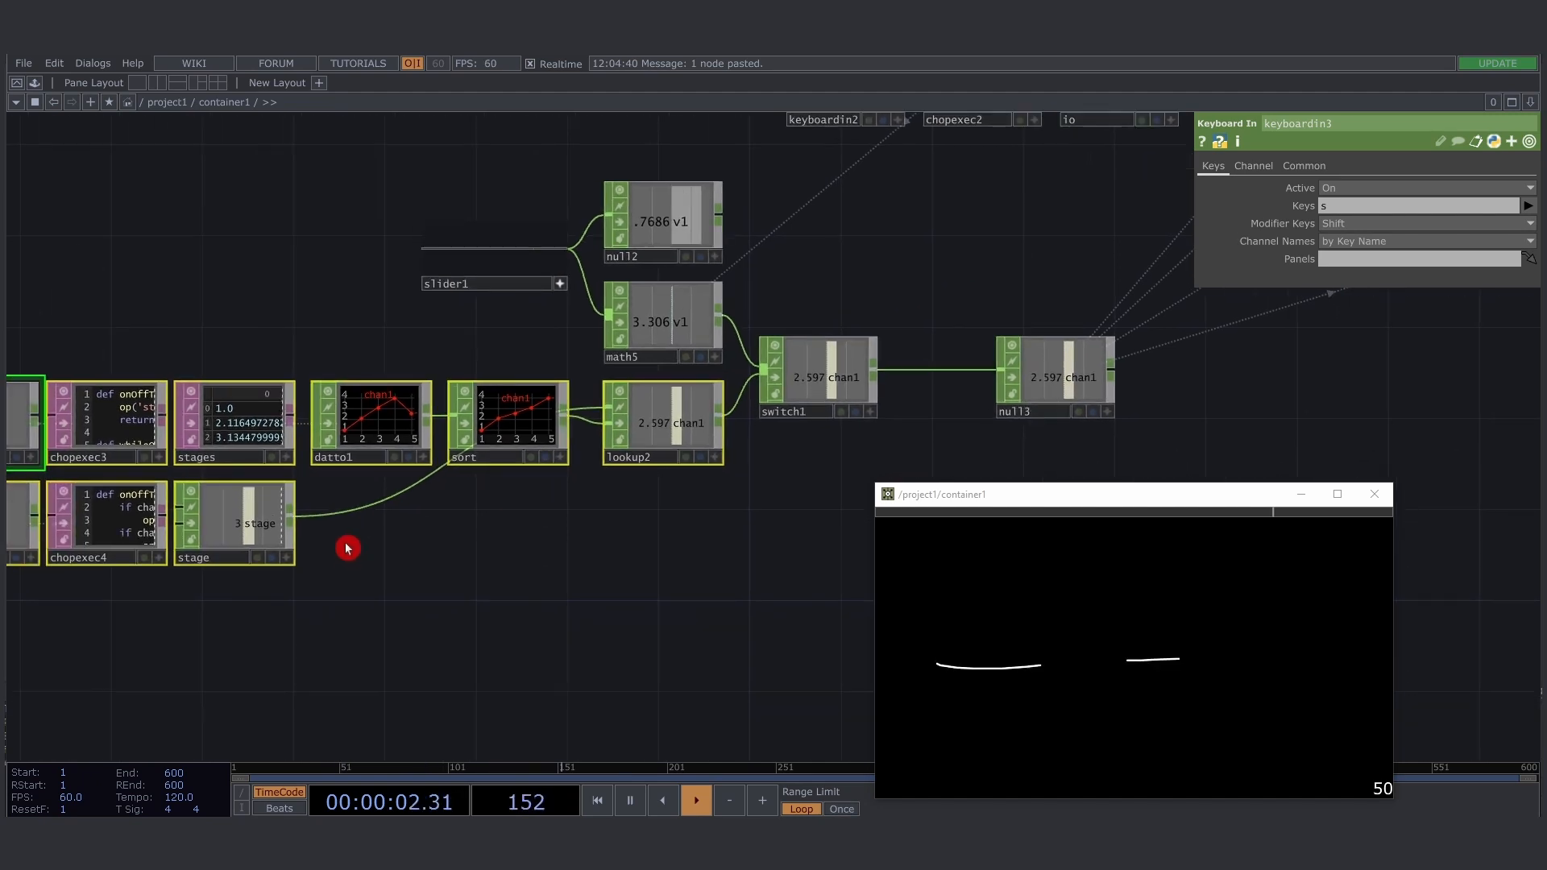
pyautogui.click(276, 536)
pyautogui.rightClick(363, 513)
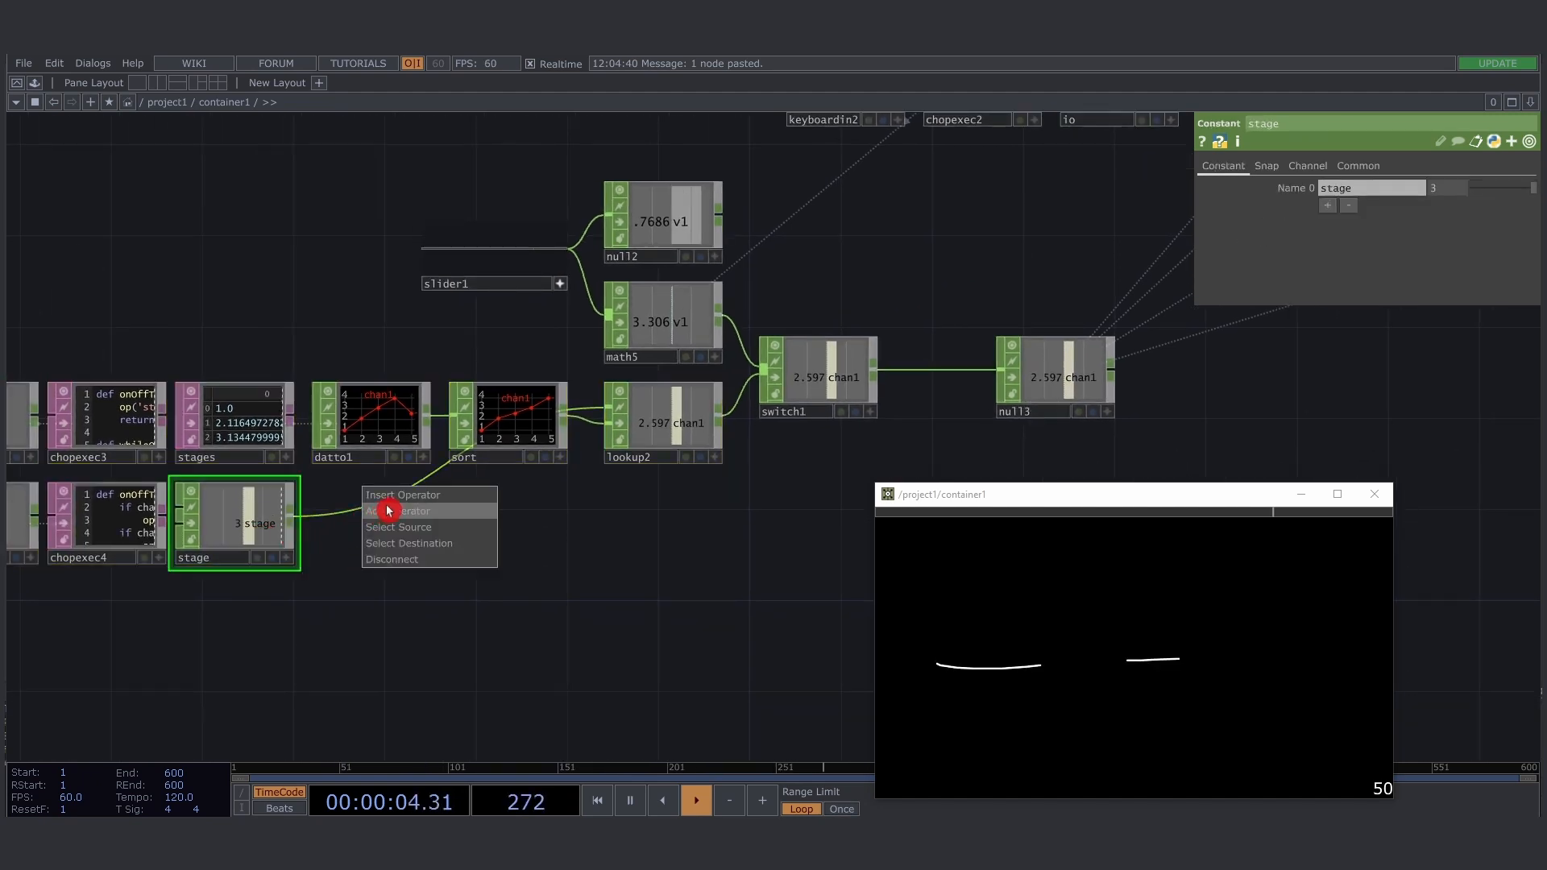
pyautogui.click(390, 509)
pyautogui.write('l')
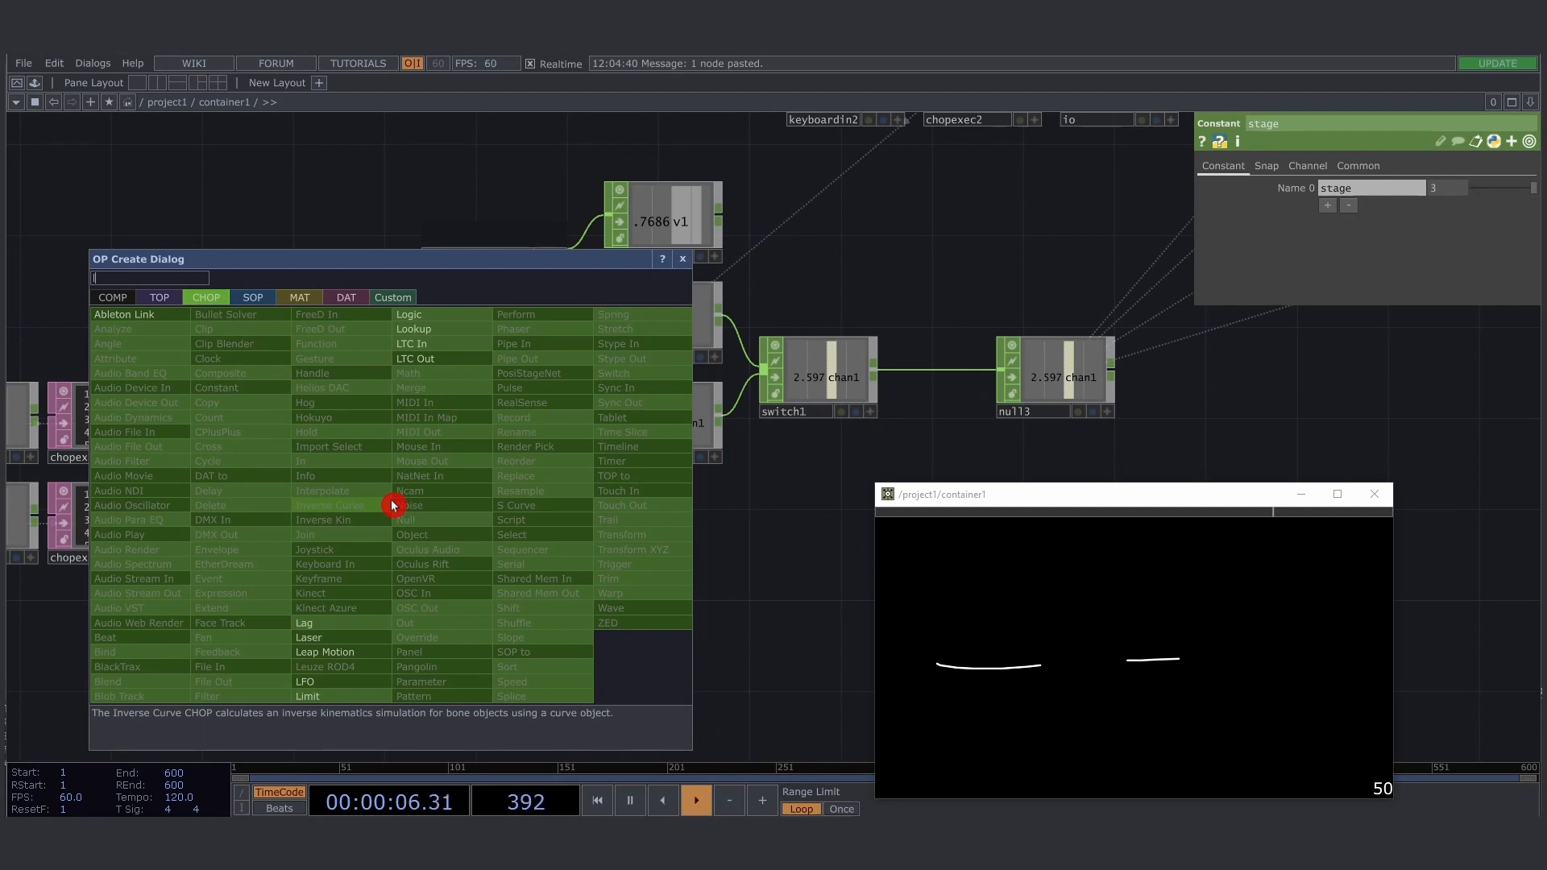
pyautogui.write('ag')
pyautogui.press('Return')
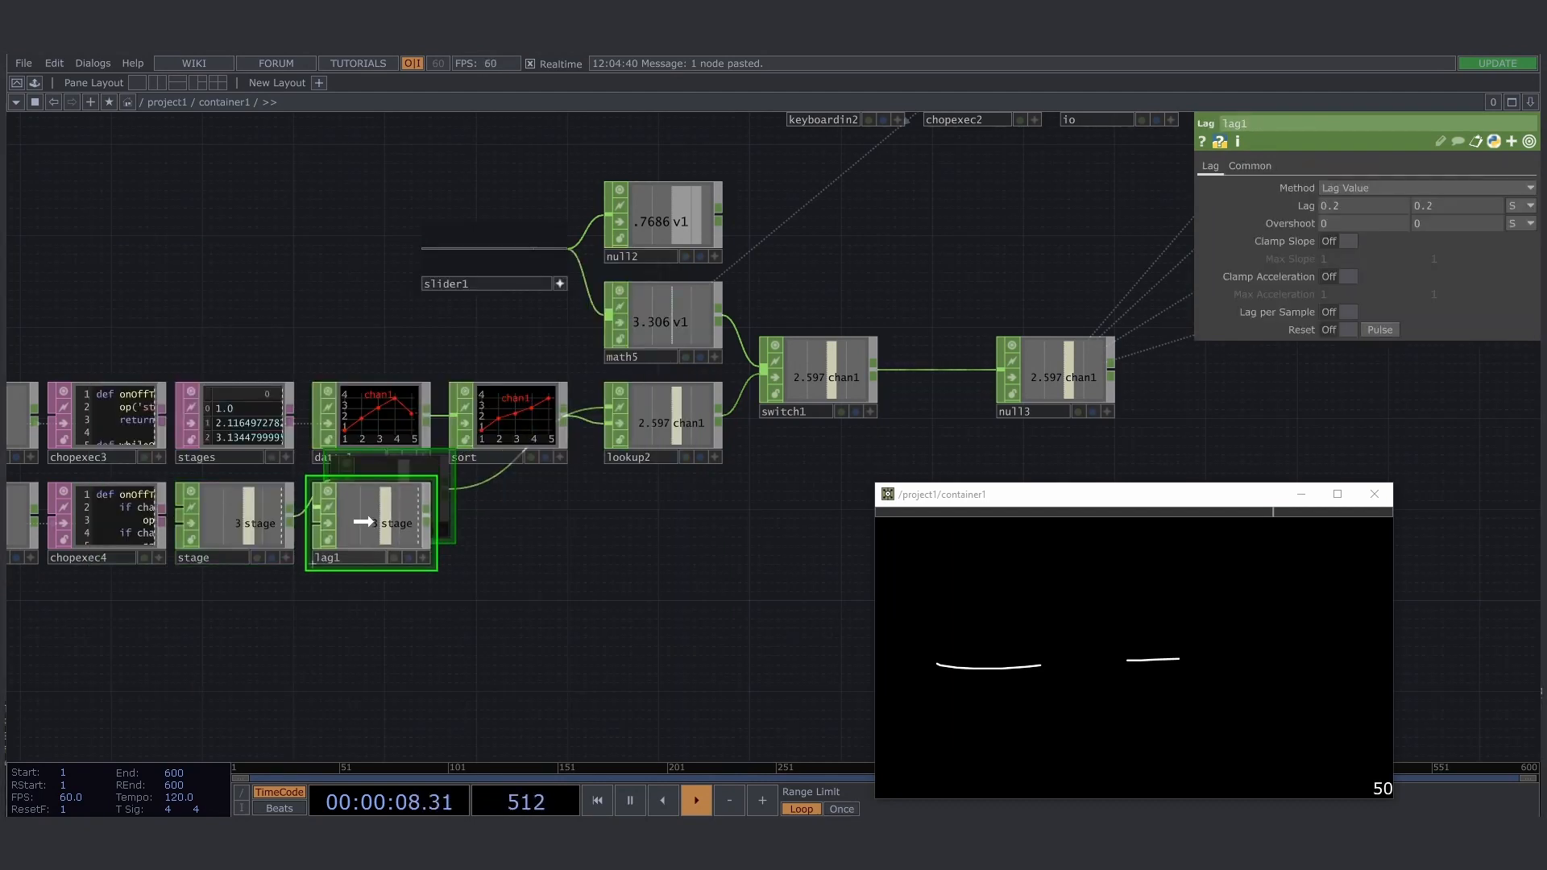
pyautogui.click(363, 522)
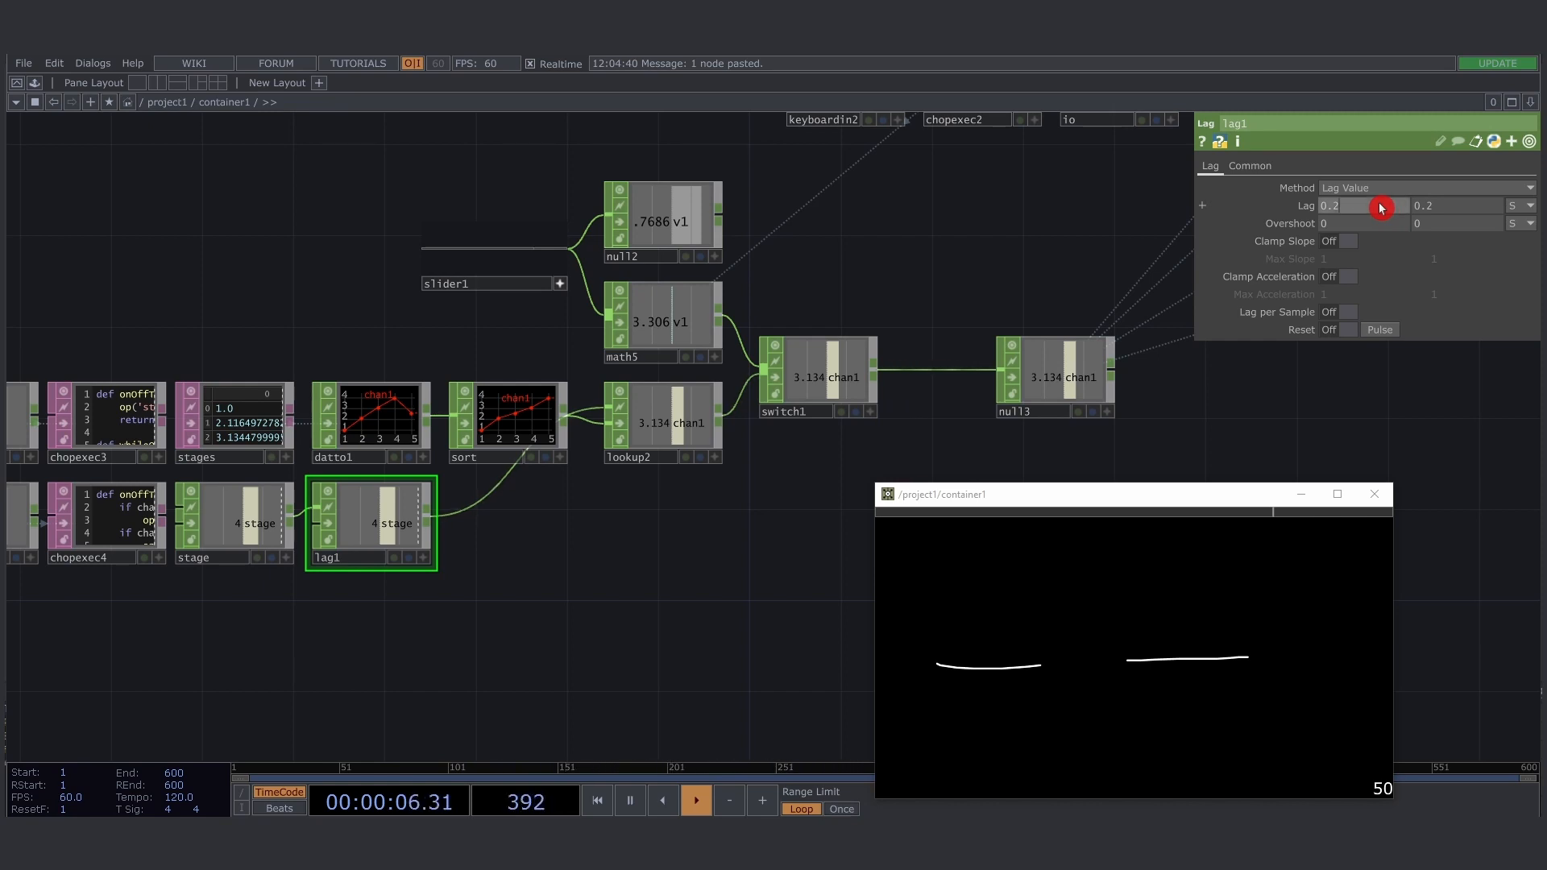
# - Try a Lag of 1 for both values of lag1
pyautogui.write('1')
pyautogui.click(1458, 209)
pyautogui.press('Return')
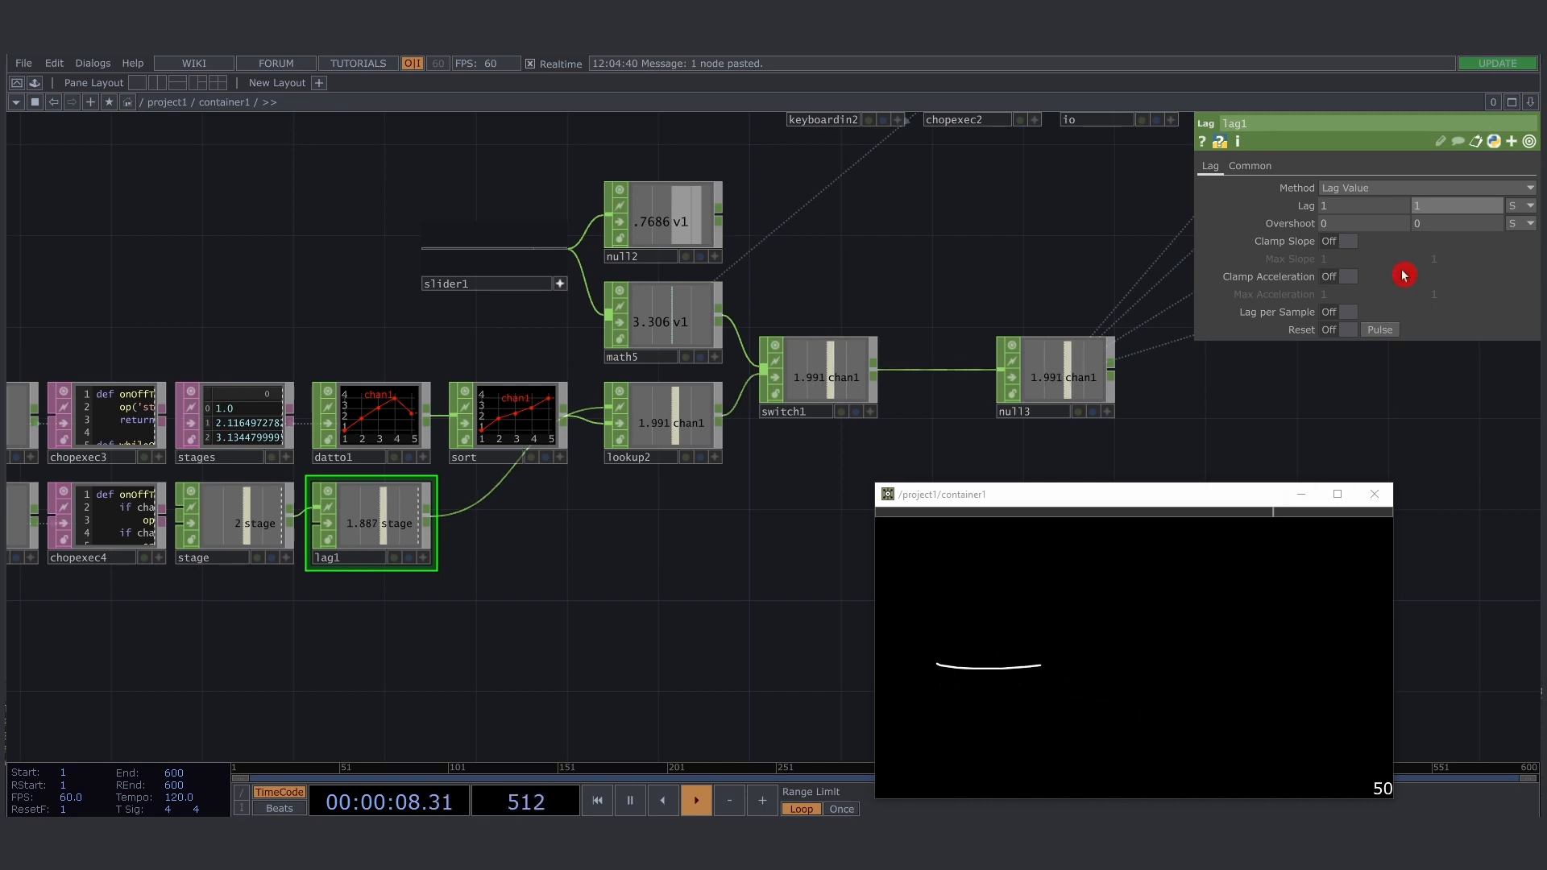
# - Set both Lag values of lag1 to 0.2 and step the stage value down to 1
pyautogui.click(1386, 207)
pyautogui.write('0.2')
pyautogui.click(1453, 211)
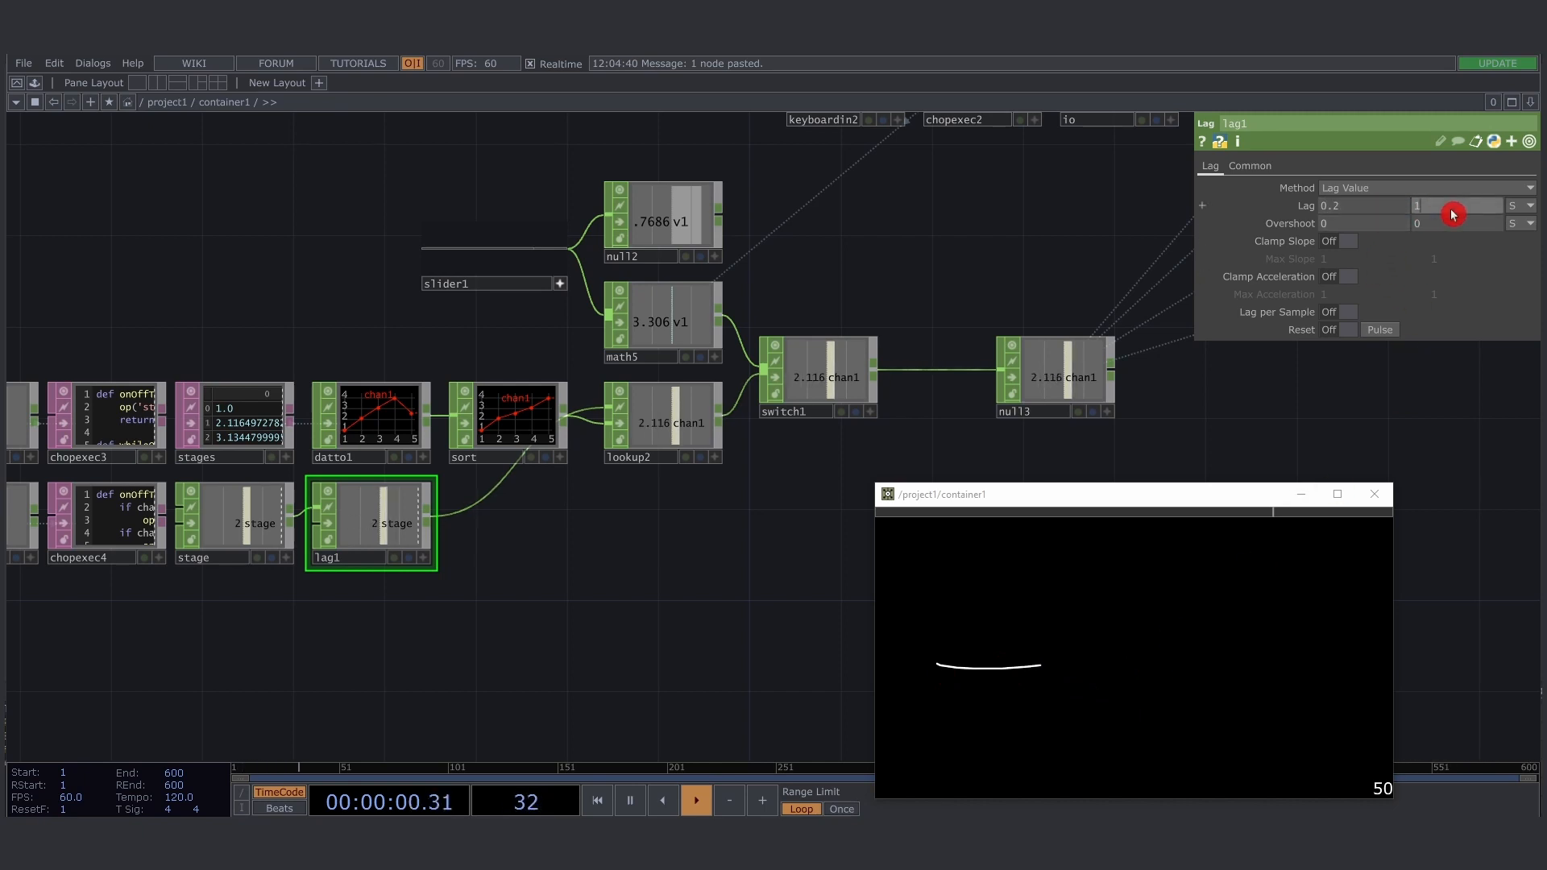
pyautogui.write('0.2')
pyautogui.press('Return')
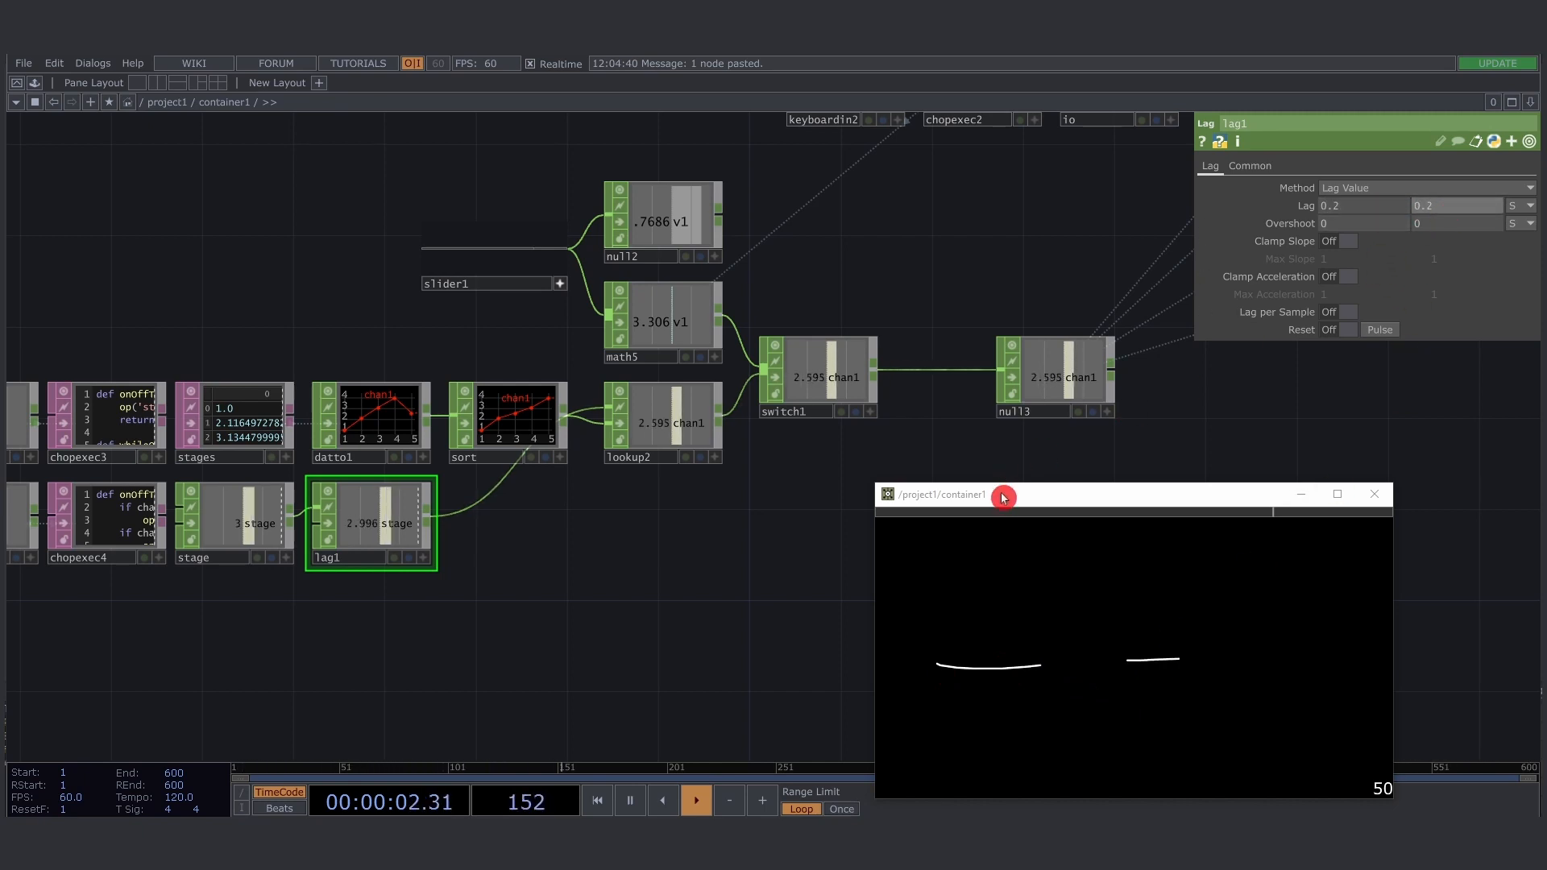
pyautogui.press('Left')
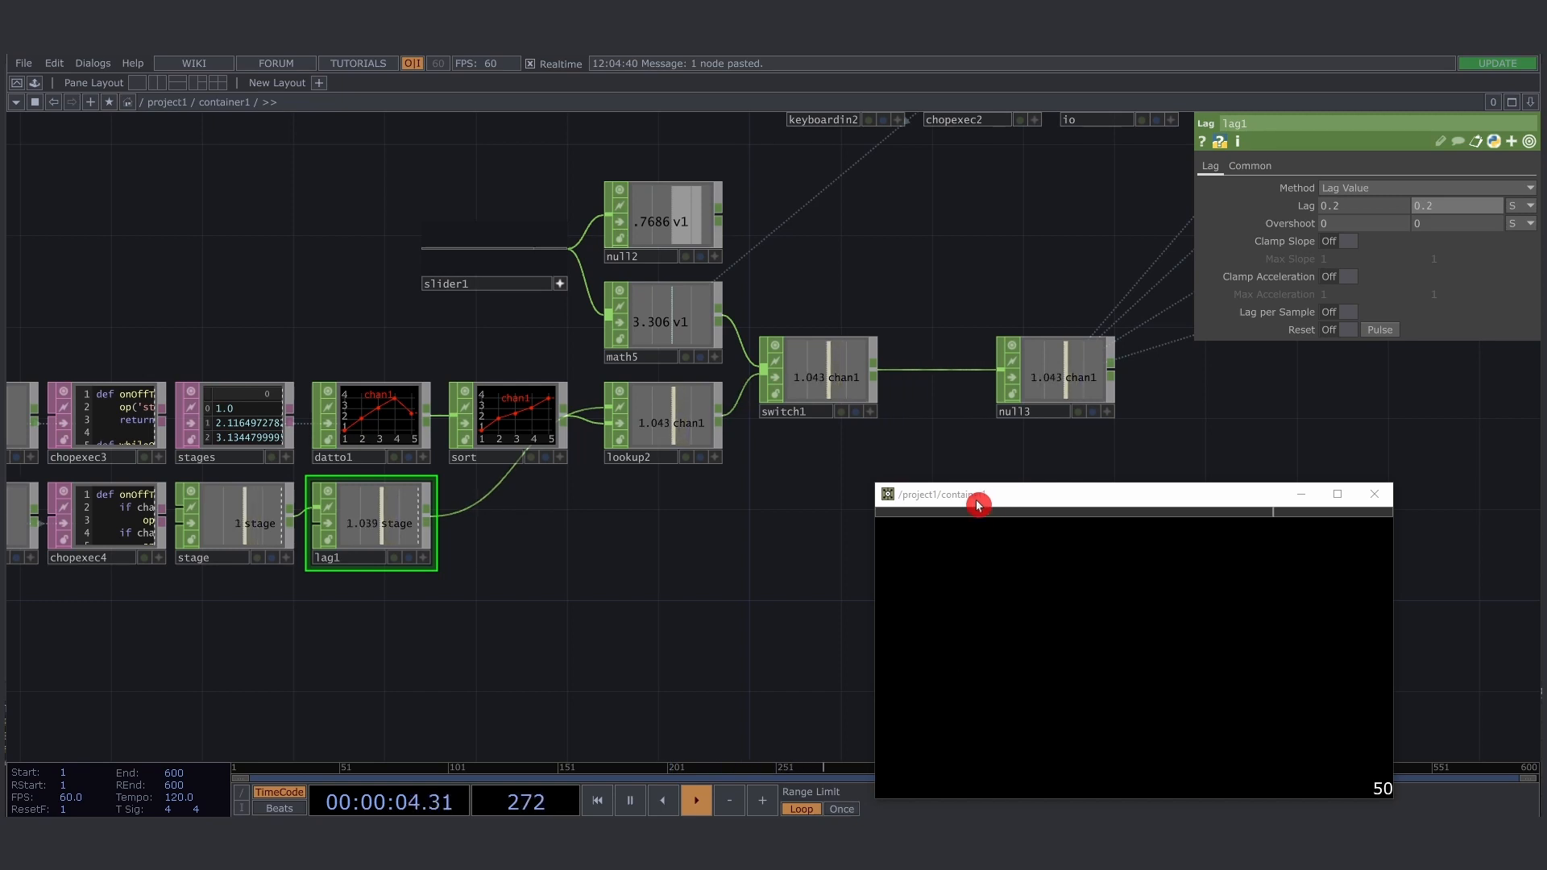
# - Save the project and move the container1 window clear of the network nodes
pyautogui.moveTo(751, 530); pyautogui.dragTo(755, 517)
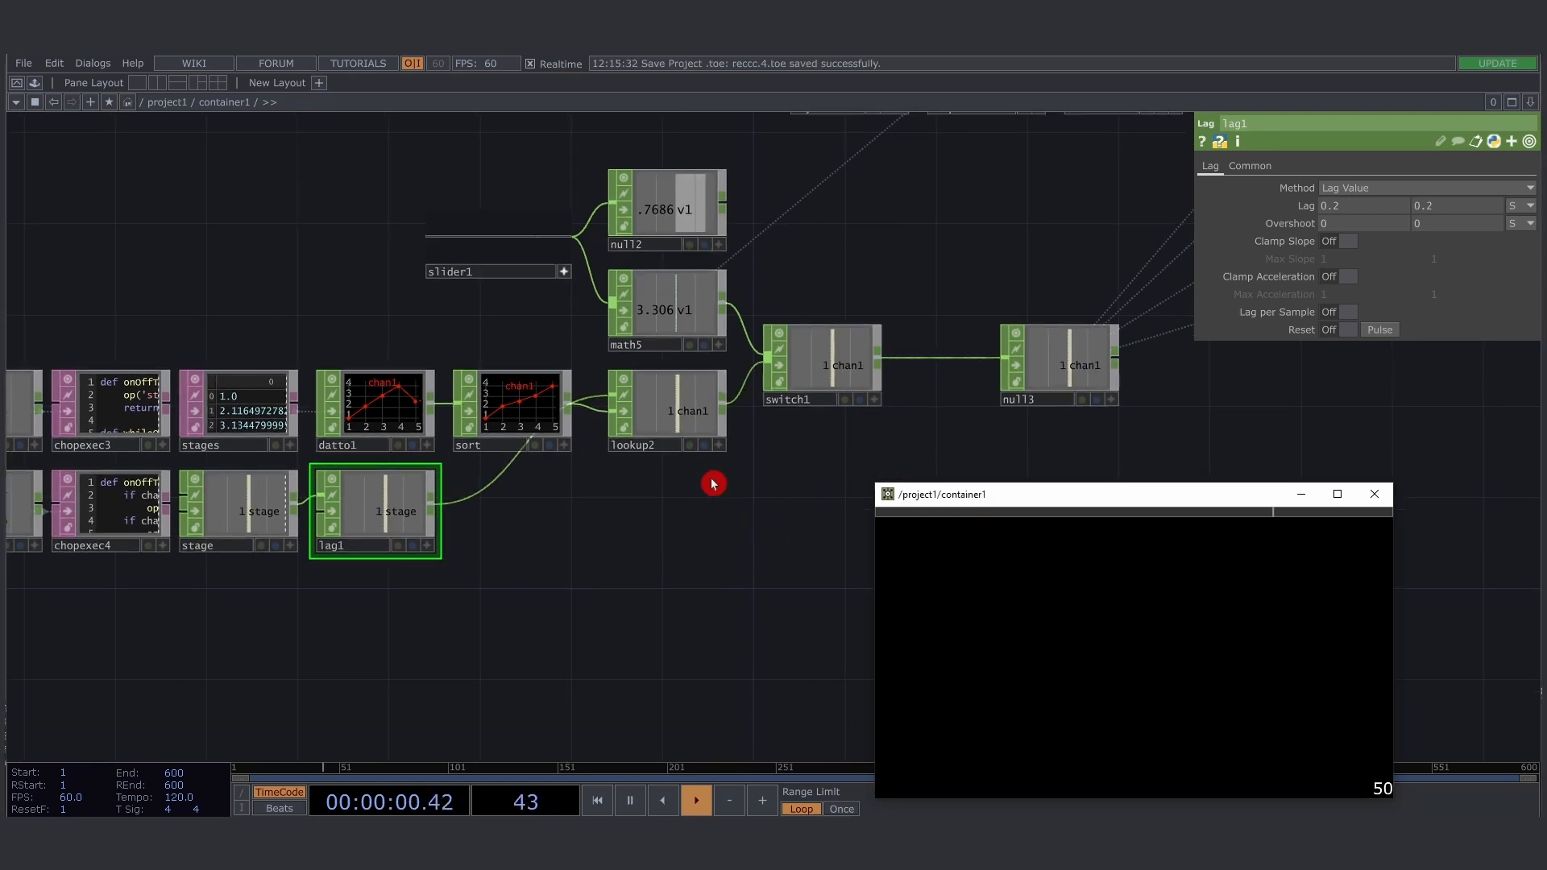
pyautogui.moveTo(1049, 498); pyautogui.dragTo(1063, 439)
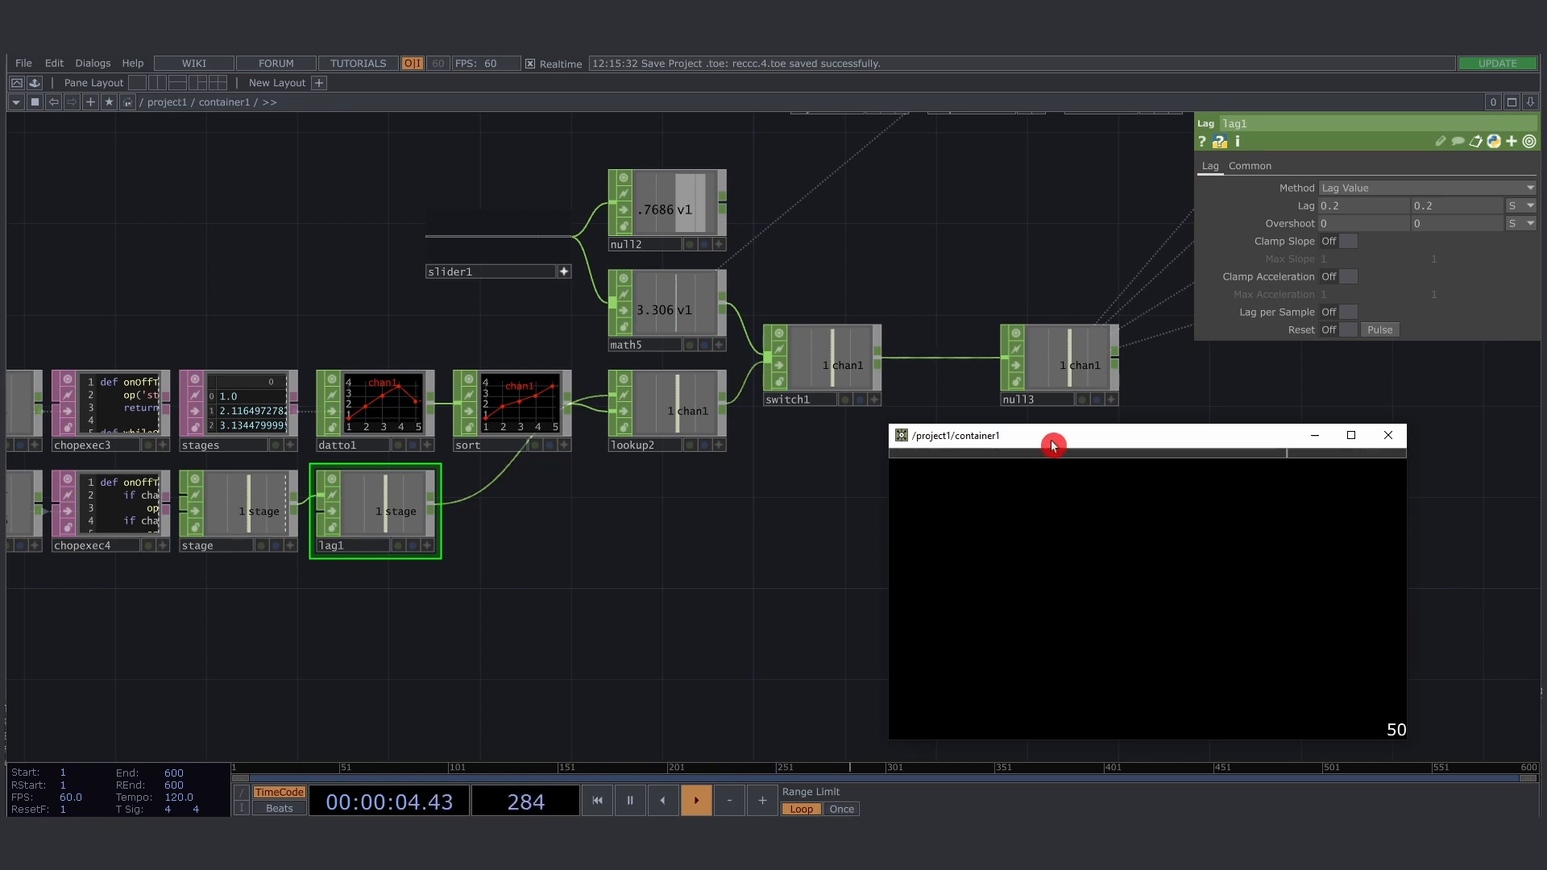
pyautogui.moveTo(1053, 445); pyautogui.dragTo(1112, 438)
# - Add a Button COMP to the network and place it below lookup2
pyautogui.press('Tab')
pyautogui.click(387, 357)
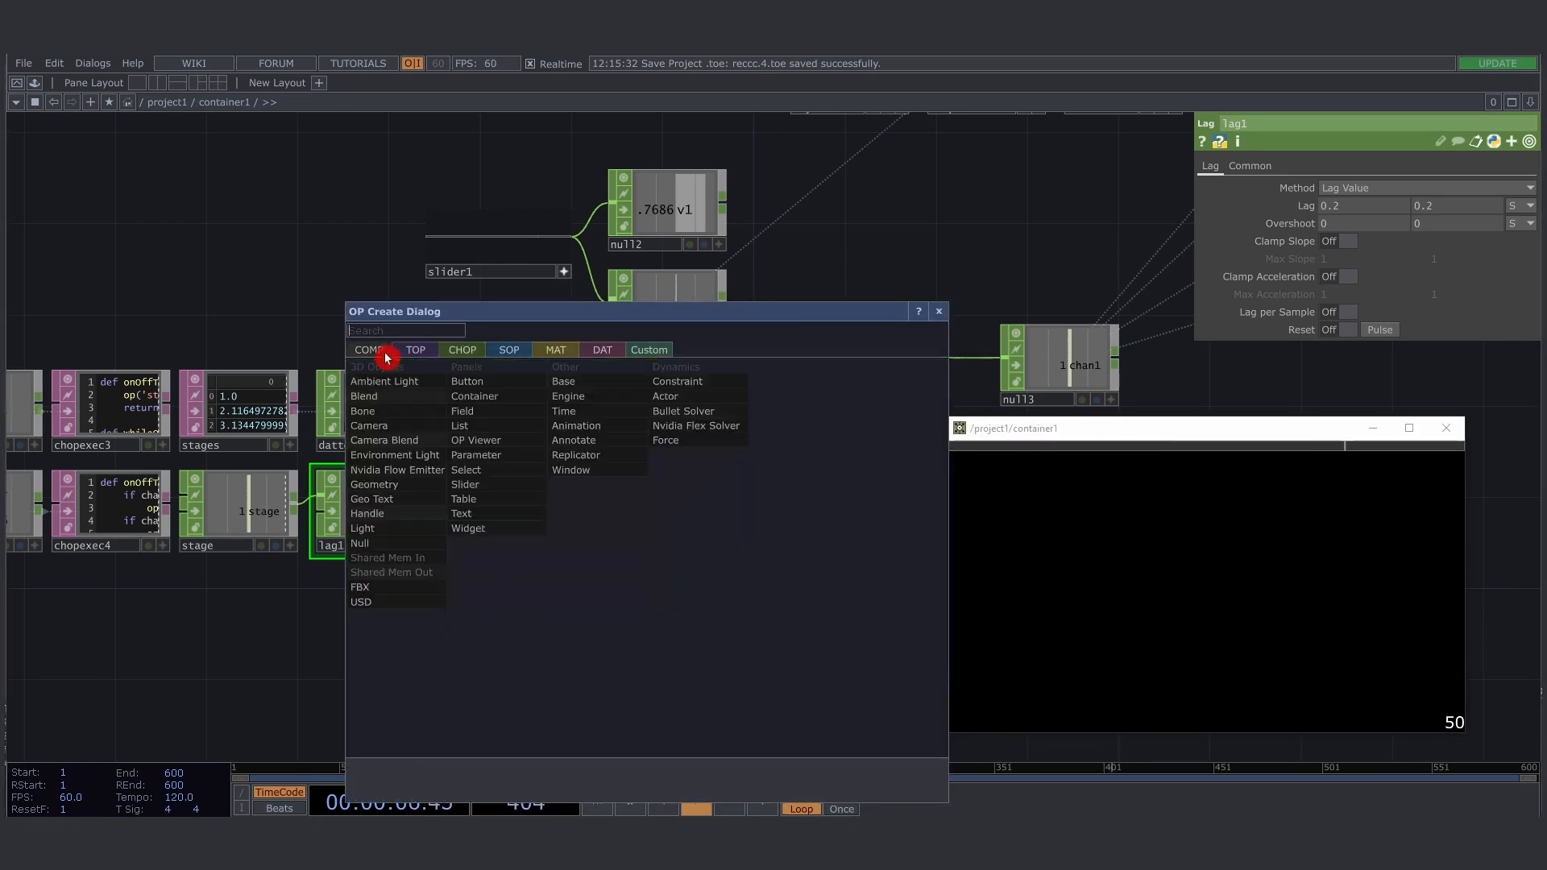
pyautogui.write('buu')
pyautogui.click(469, 372)
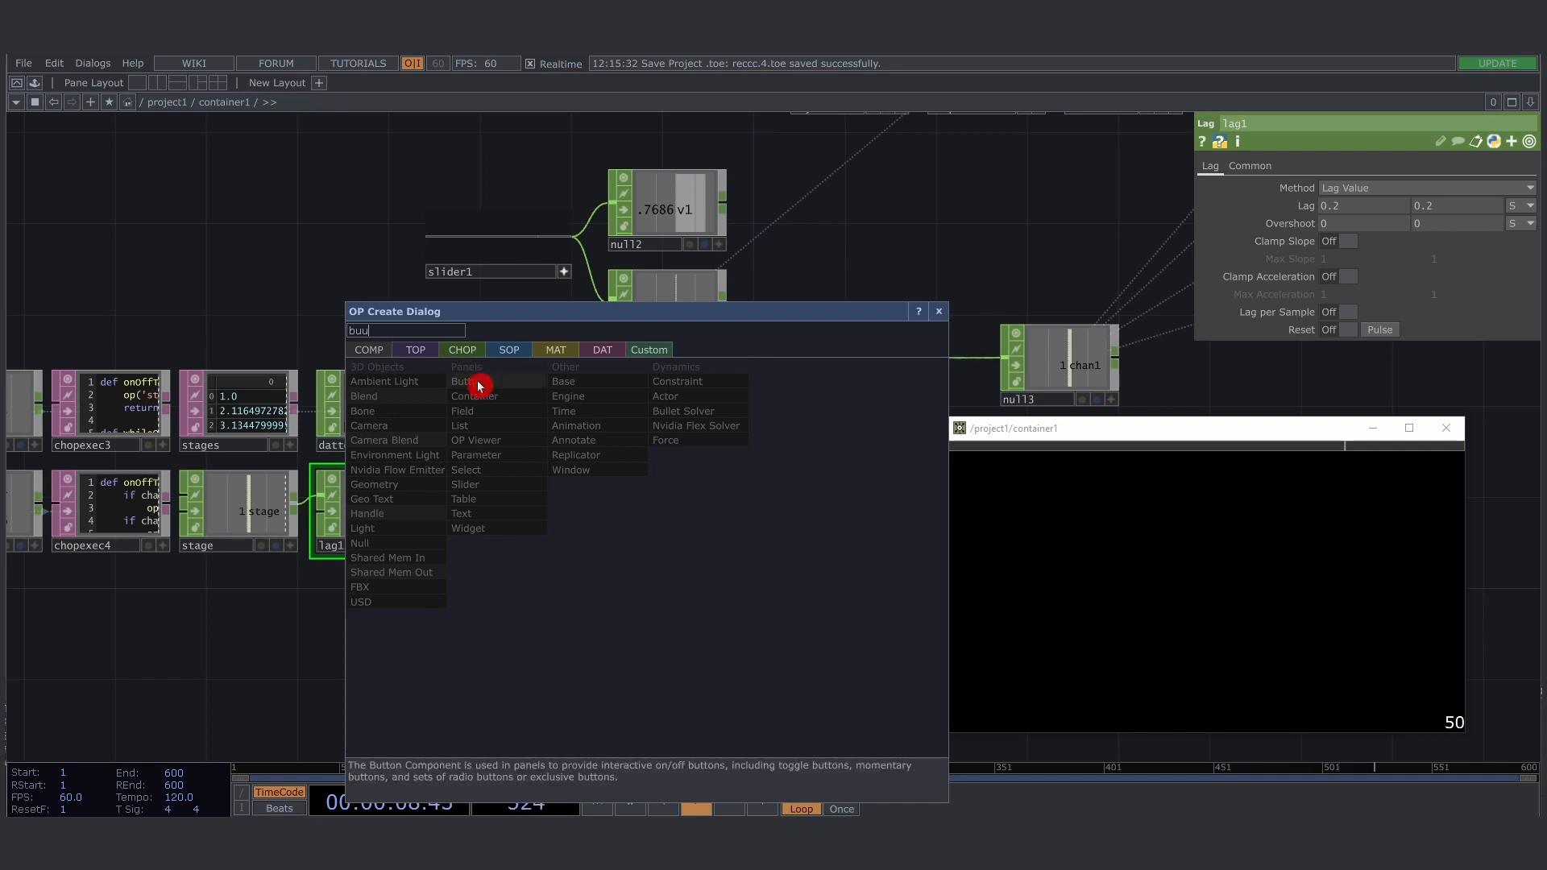
pyautogui.click(691, 555)
pyautogui.moveTo(690, 554); pyautogui.dragTo(663, 625)
pyautogui.moveTo(814, 573); pyautogui.dragTo(819, 496)
pyautogui.moveTo(678, 562); pyautogui.dragTo(705, 591)
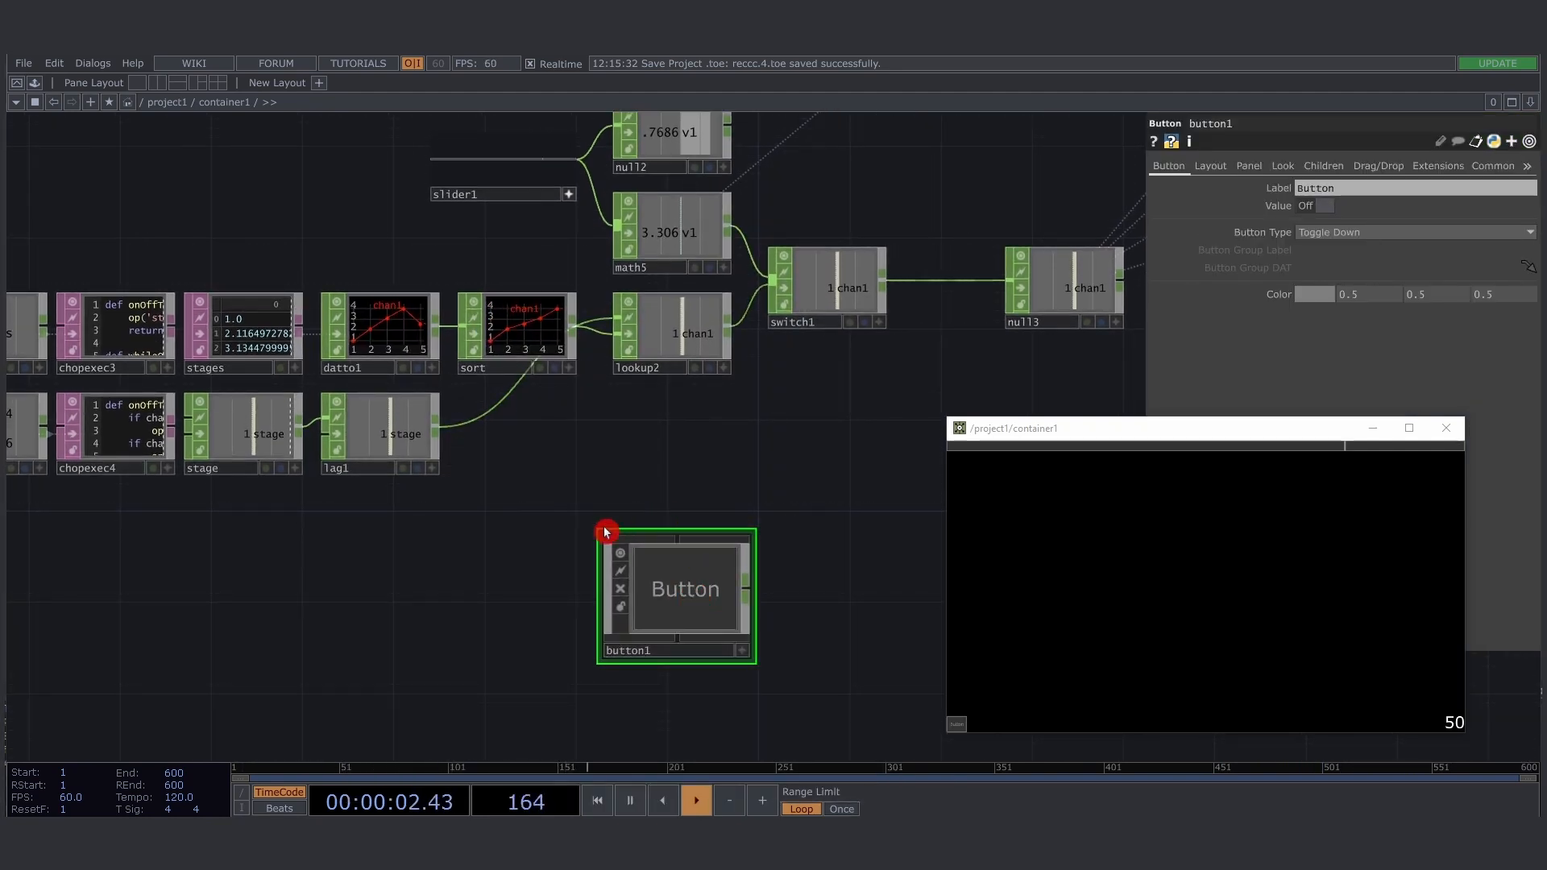
# - Connect a Null CHOP to button1's output and arrange it between lookup2 and button1
pyautogui.rightClick(749, 597)
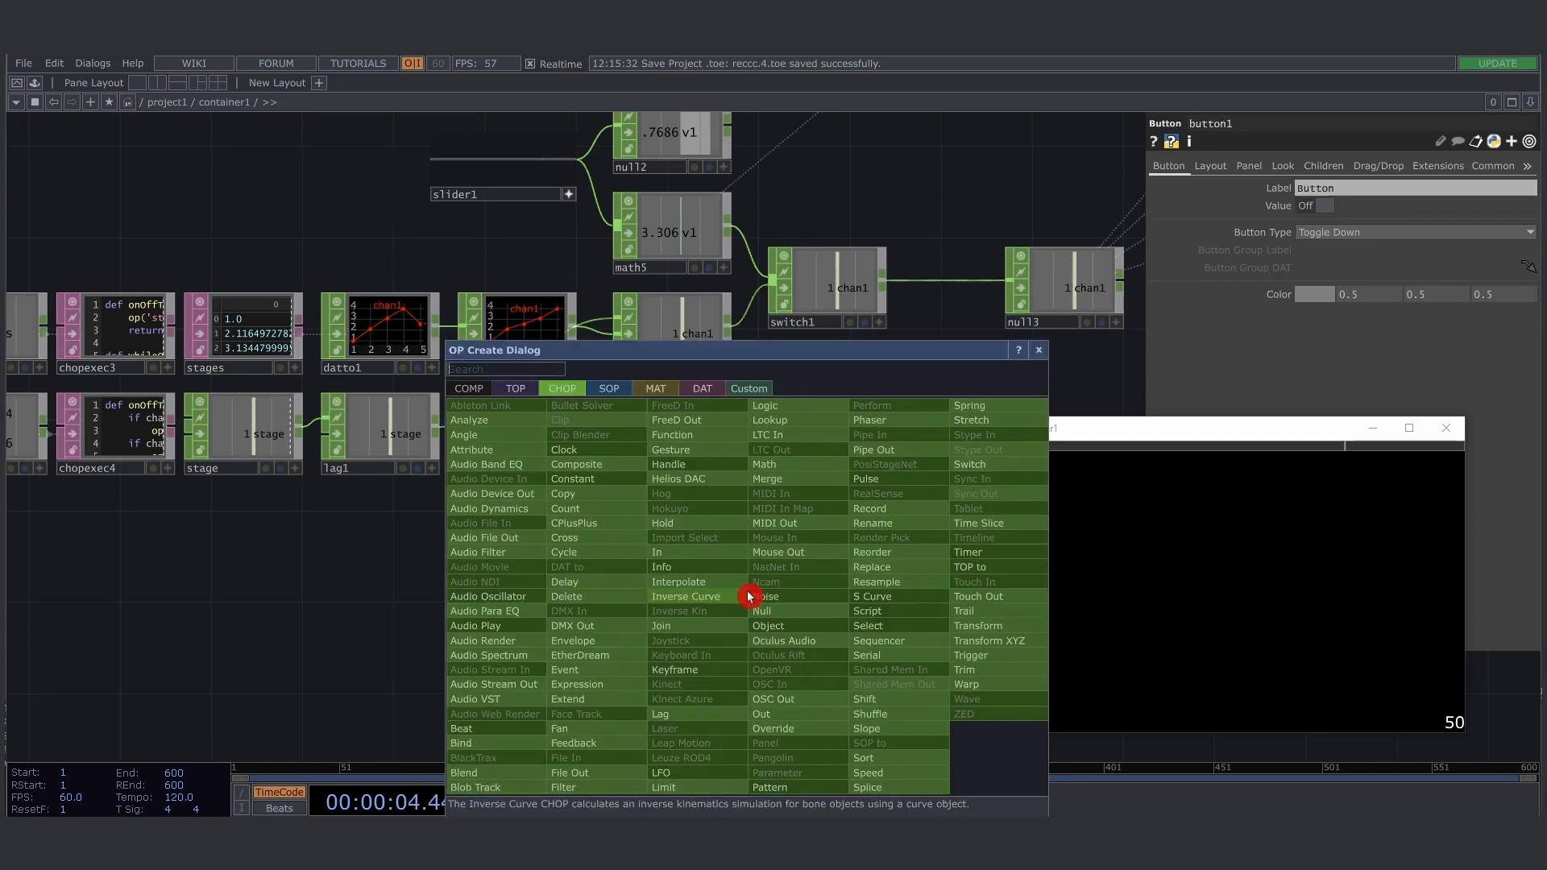
pyautogui.write('null')
pyautogui.press('Return')
pyautogui.moveTo(768, 524); pyautogui.dragTo(687, 449)
pyautogui.moveTo(698, 601); pyautogui.dragTo(690, 577)
pyautogui.moveTo(779, 496); pyautogui.dragTo(791, 564)
# - Check button1's layout settings and its button type options
pyautogui.click(653, 637)
pyautogui.click(1217, 167)
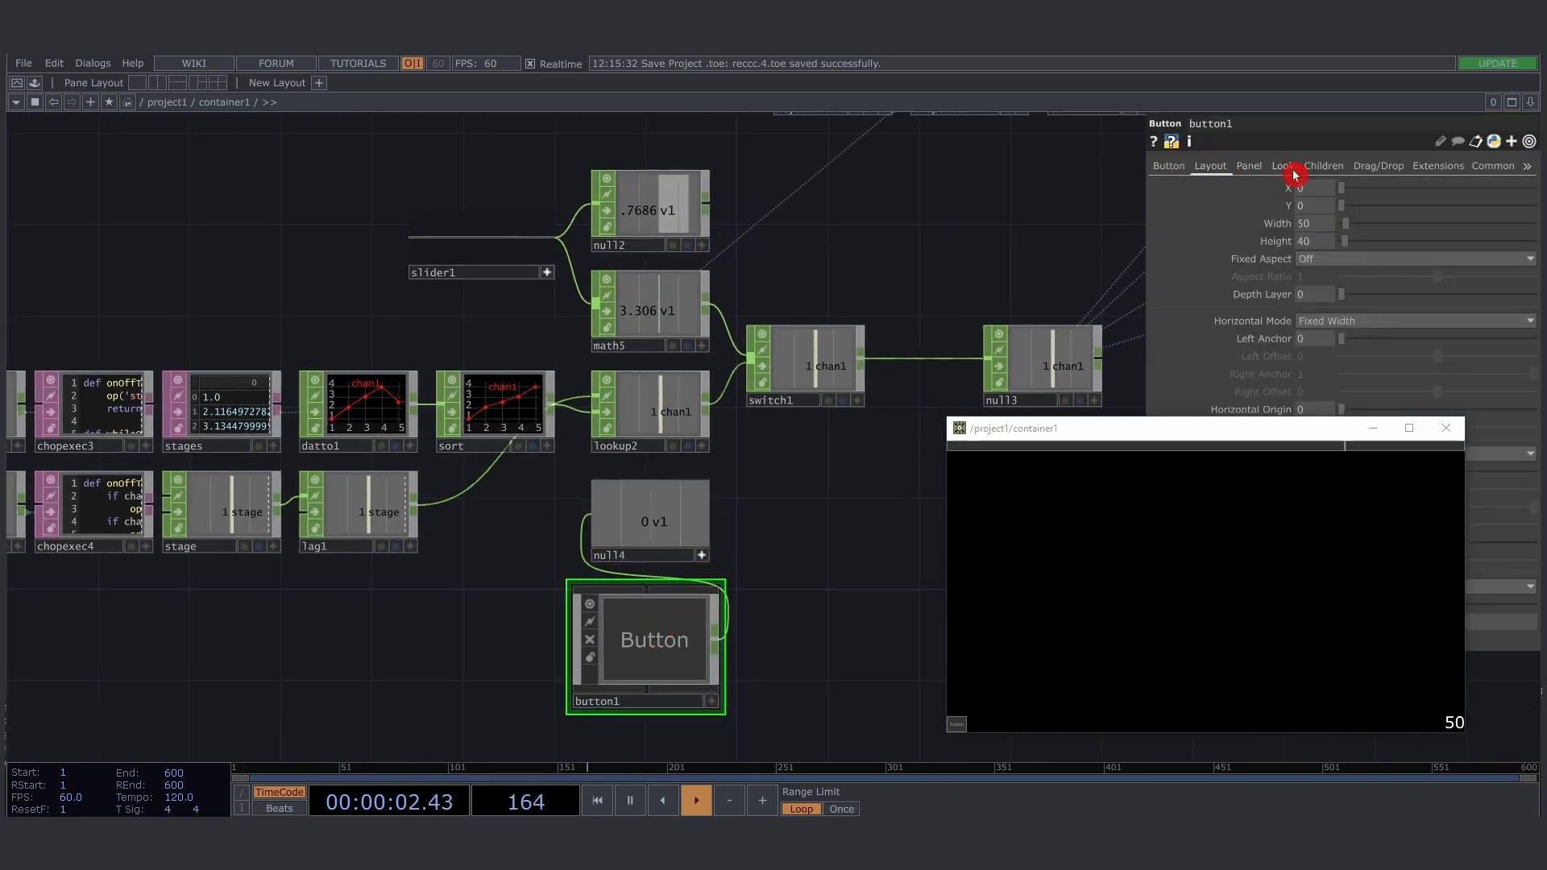
pyautogui.click(1167, 166)
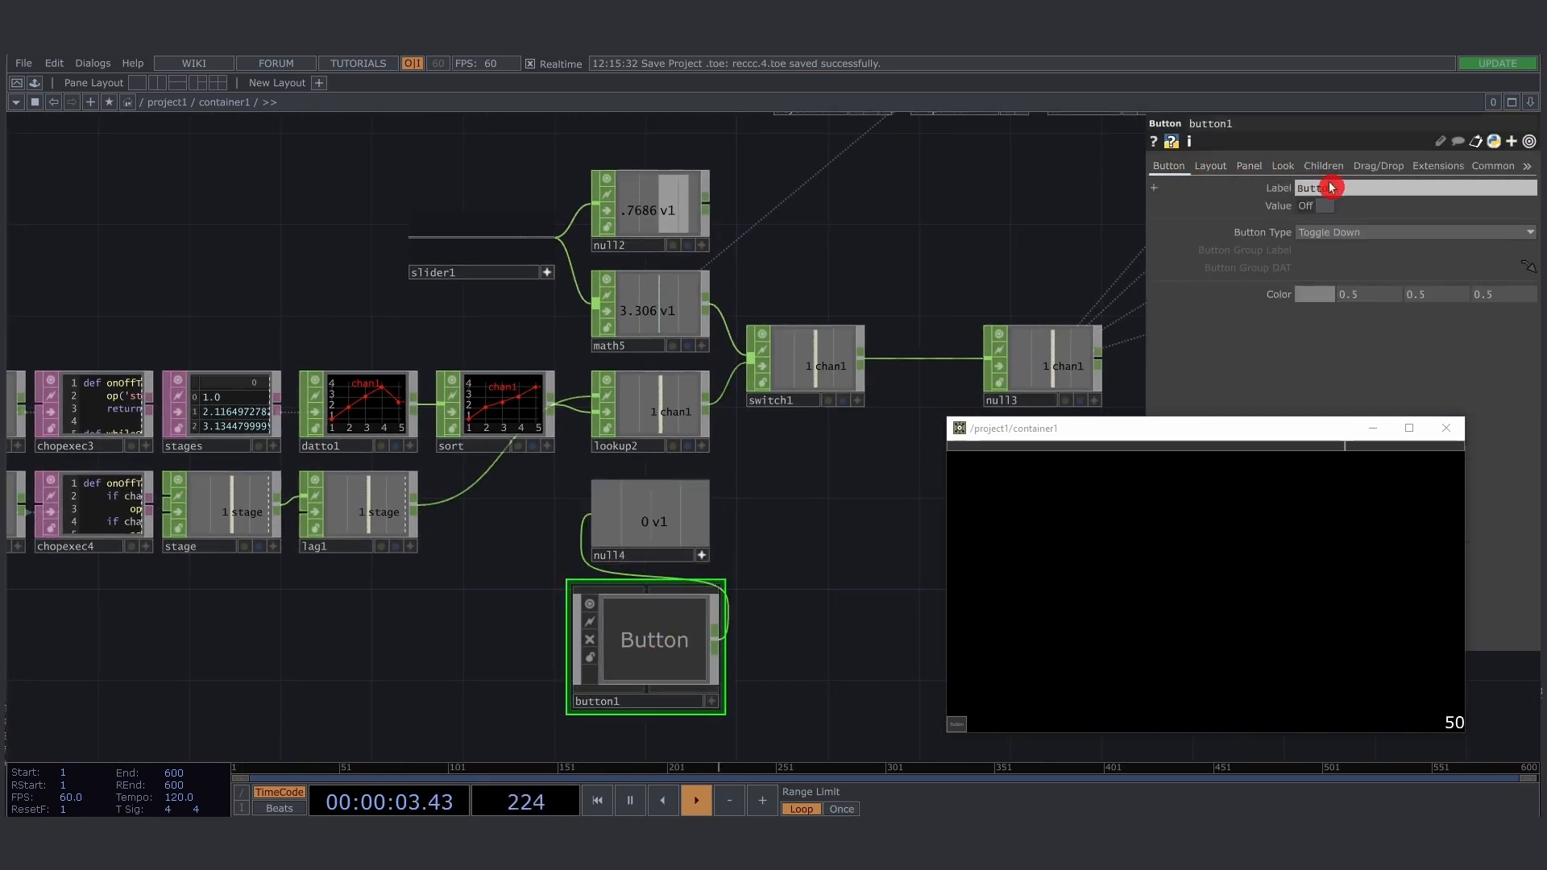
pyautogui.click(1367, 232)
pyautogui.click(800, 599)
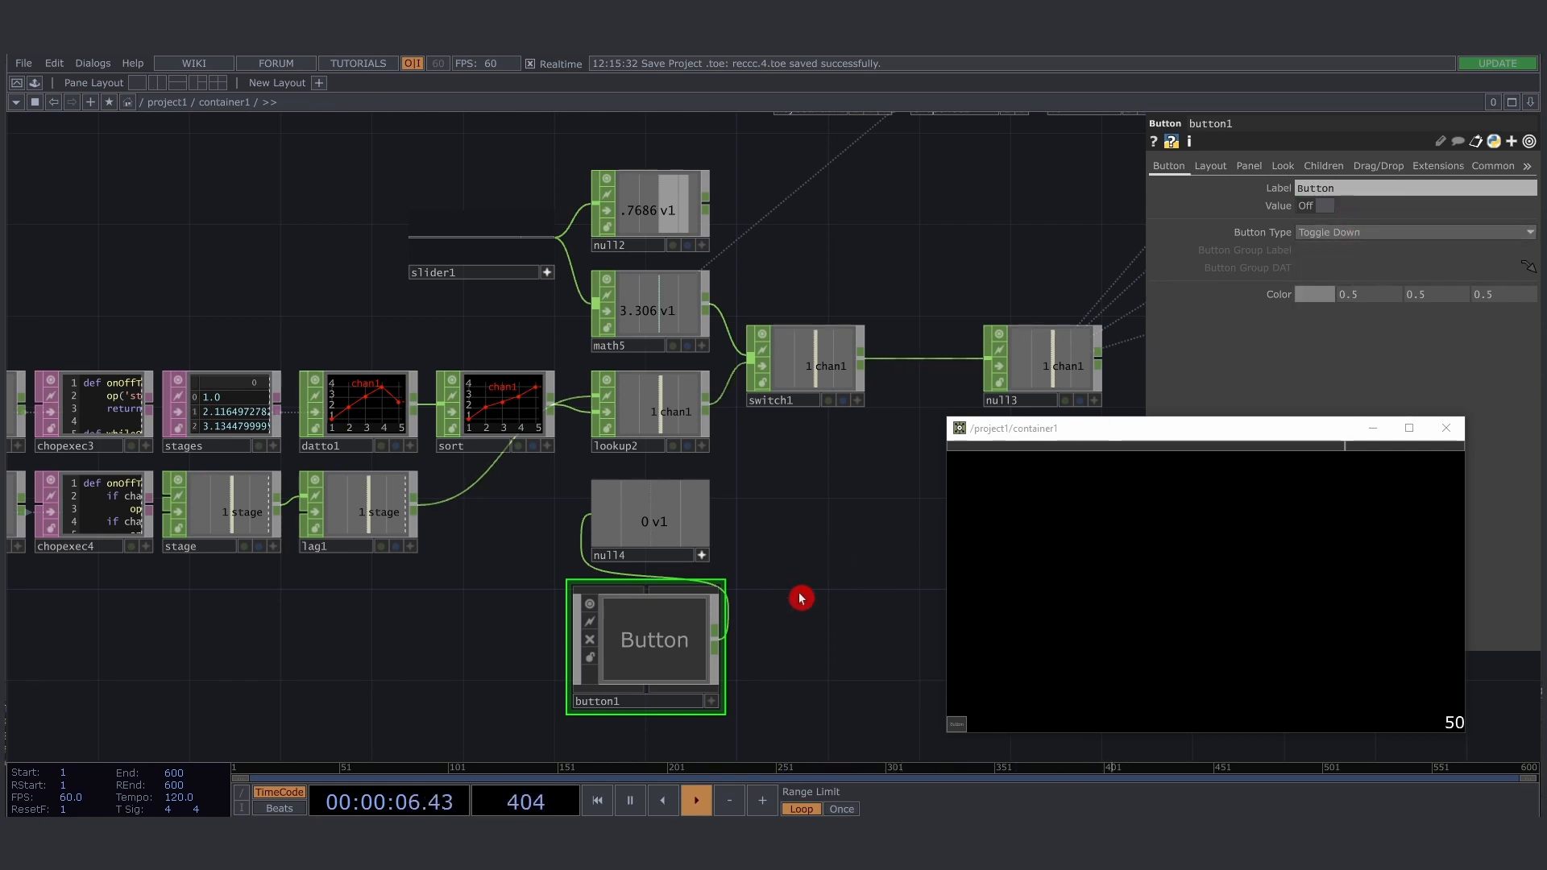
# - Move null4 and button1 together so that they sit directly beneath switch1
pyautogui.click(663, 419)
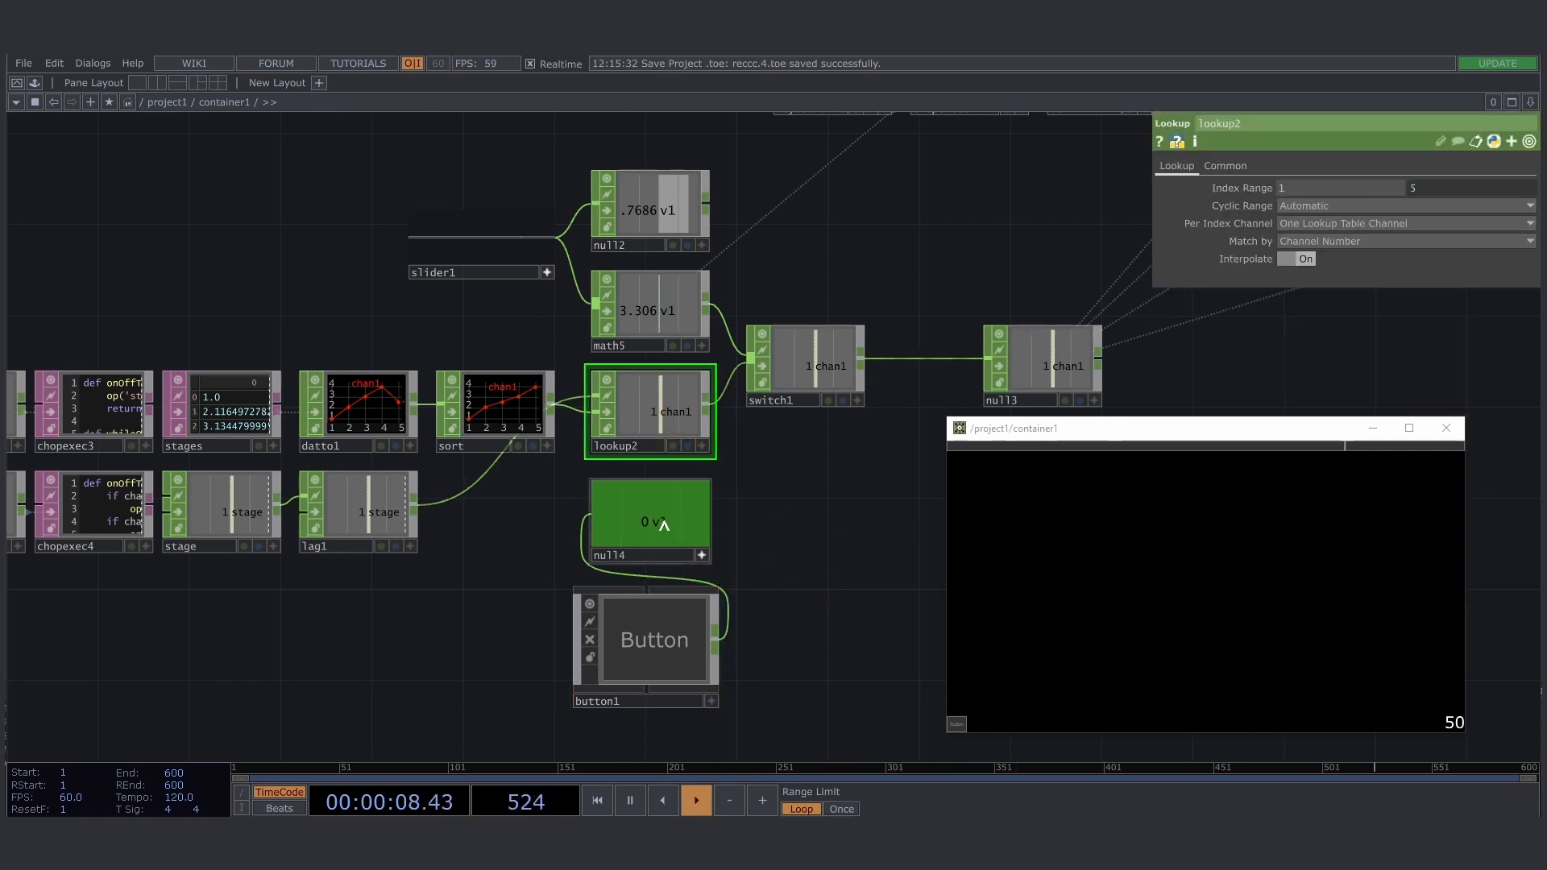
pyautogui.moveTo(777, 683); pyautogui.dragTo(701, 674)
pyautogui.click(569, 608)
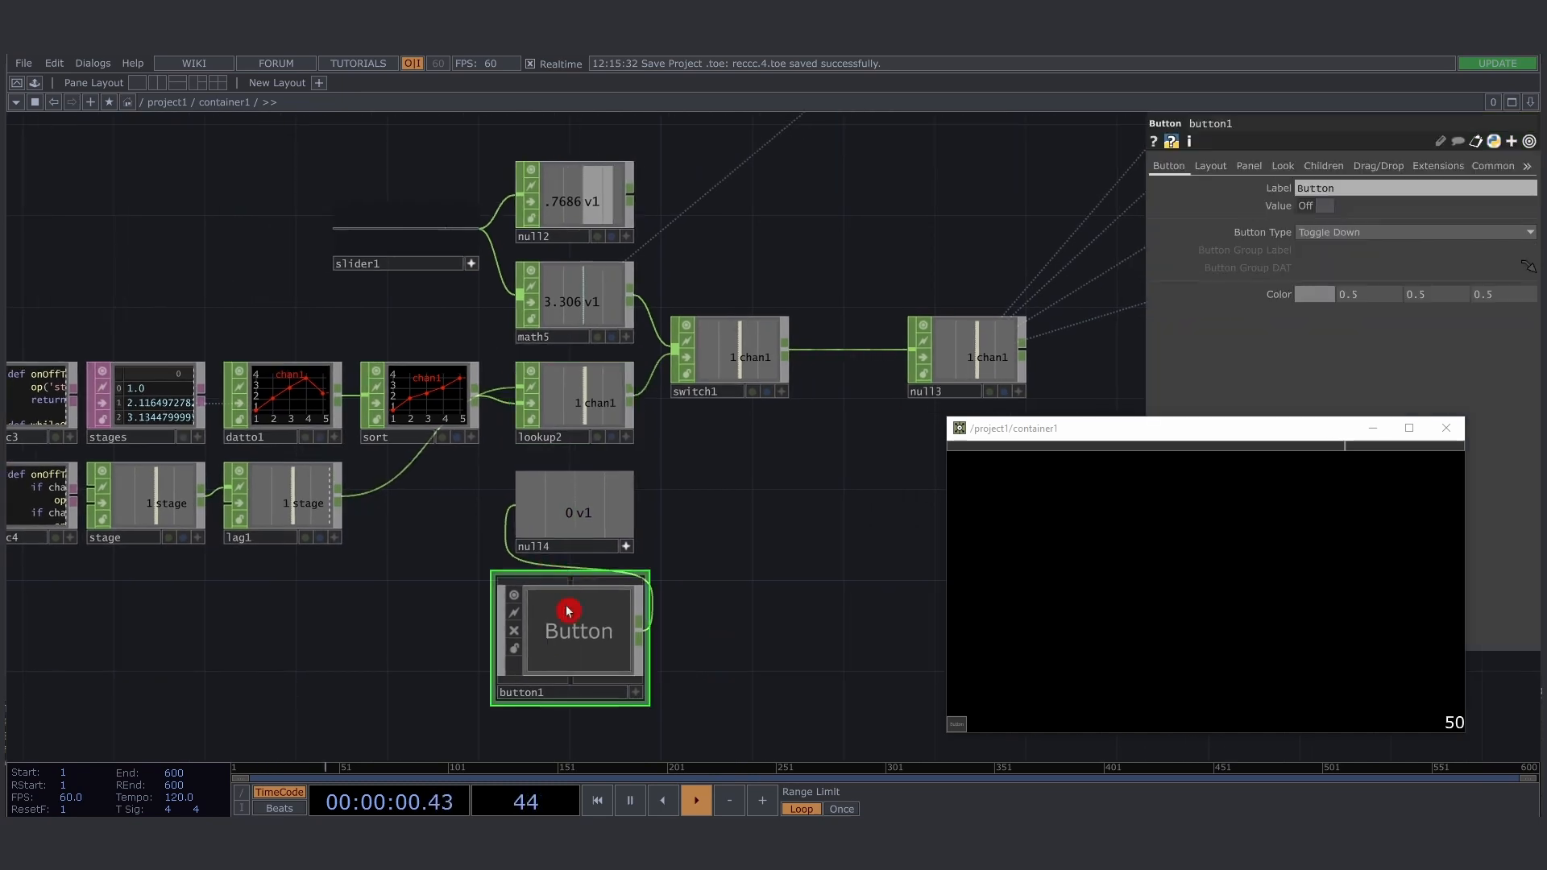
pyautogui.moveTo(567, 659); pyautogui.dragTo(764, 601)
pyautogui.click(910, 619)
pyautogui.moveTo(894, 518); pyautogui.dragTo(824, 542)
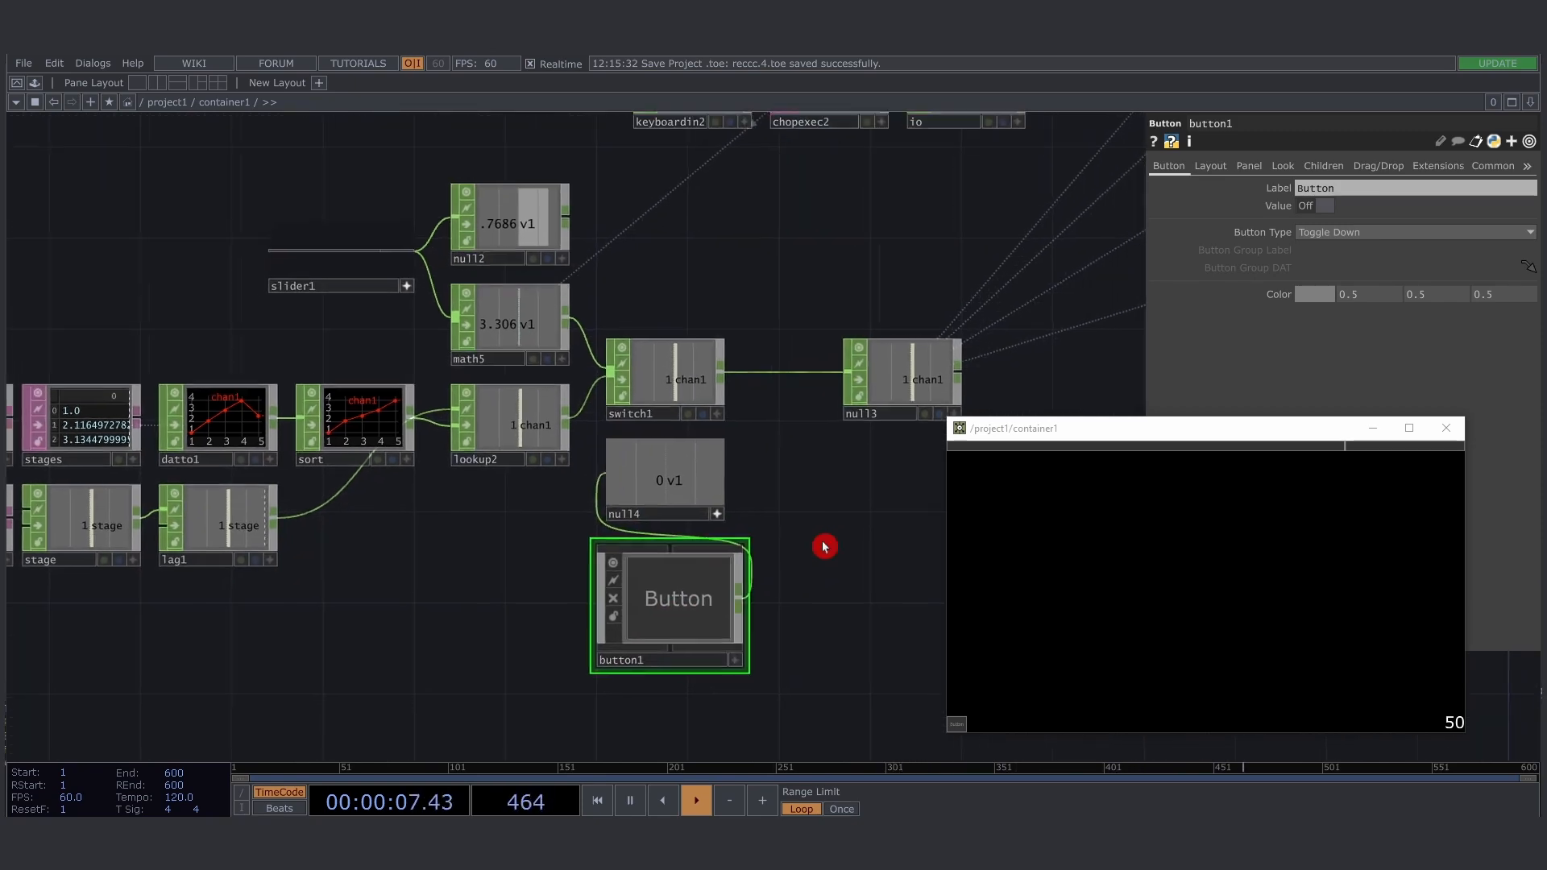
# - Link null4's v1 channel to the Index parameter of switch1
pyautogui.click(677, 401)
pyautogui.moveTo(671, 482); pyautogui.dragTo(1181, 345)
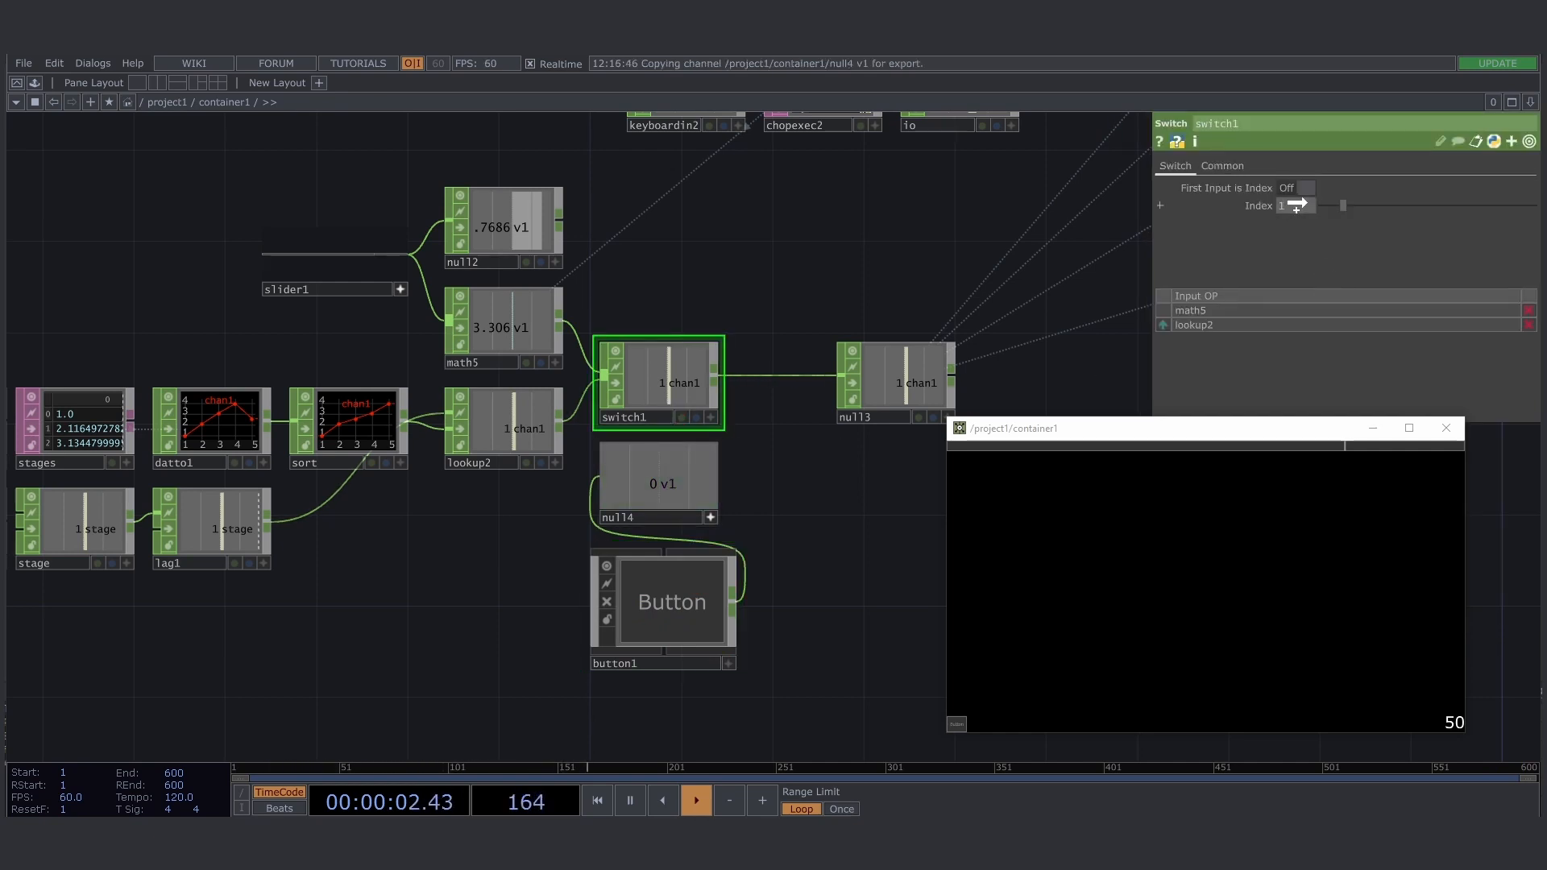
pyautogui.moveTo(1296, 206); pyautogui.dragTo(1296, 205)
pyautogui.click(1330, 200)
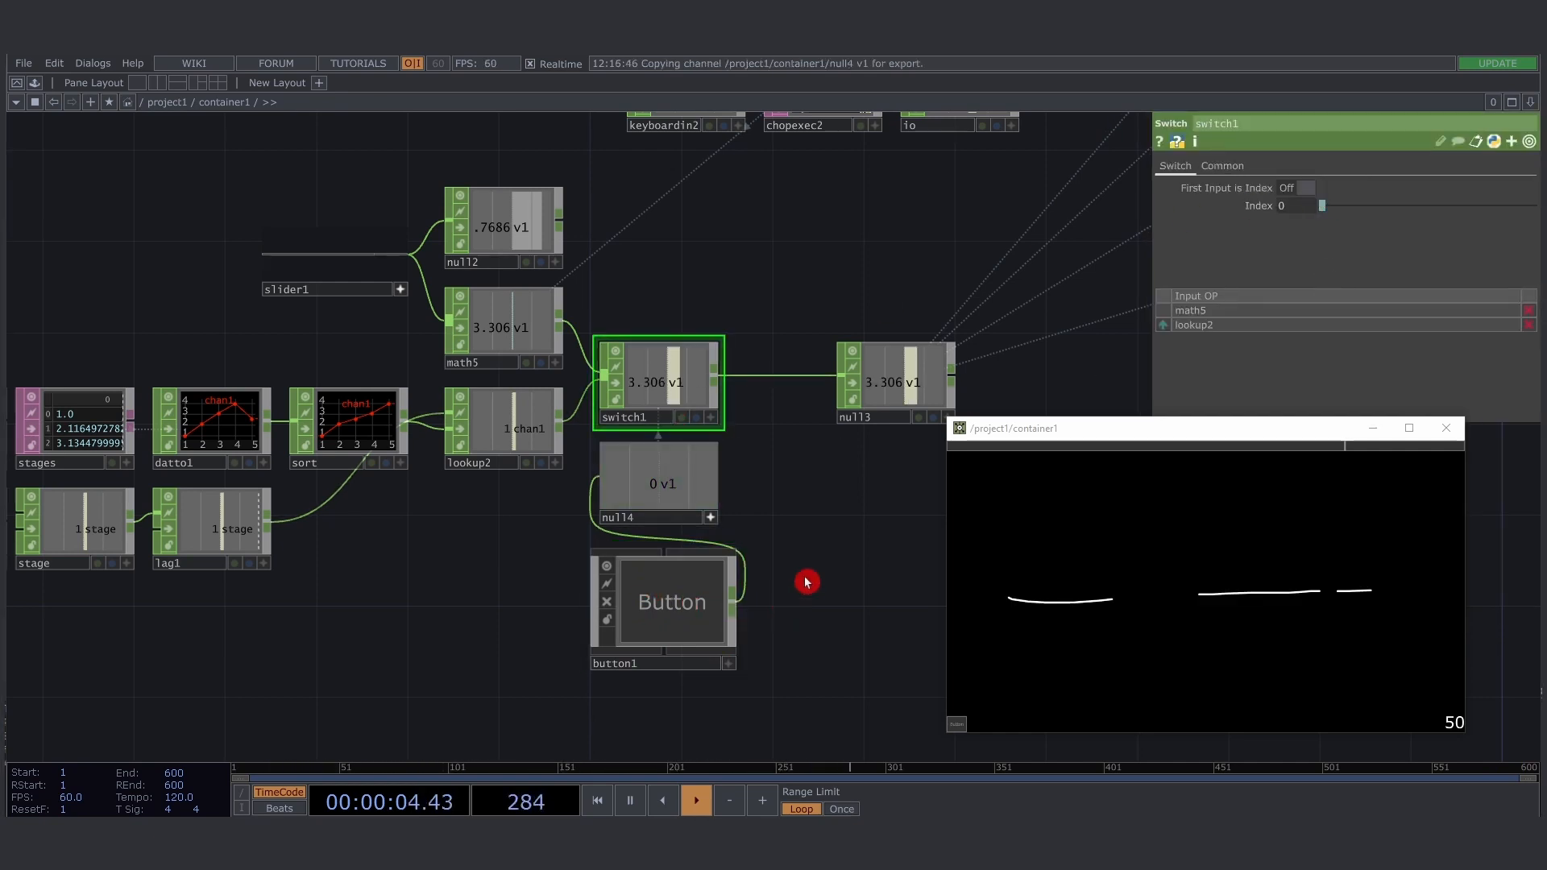
# - Toggle button1 on and off repeatedly to test switching between slider and stage lookup control
pyautogui.click(689, 604)
pyautogui.click(690, 605)
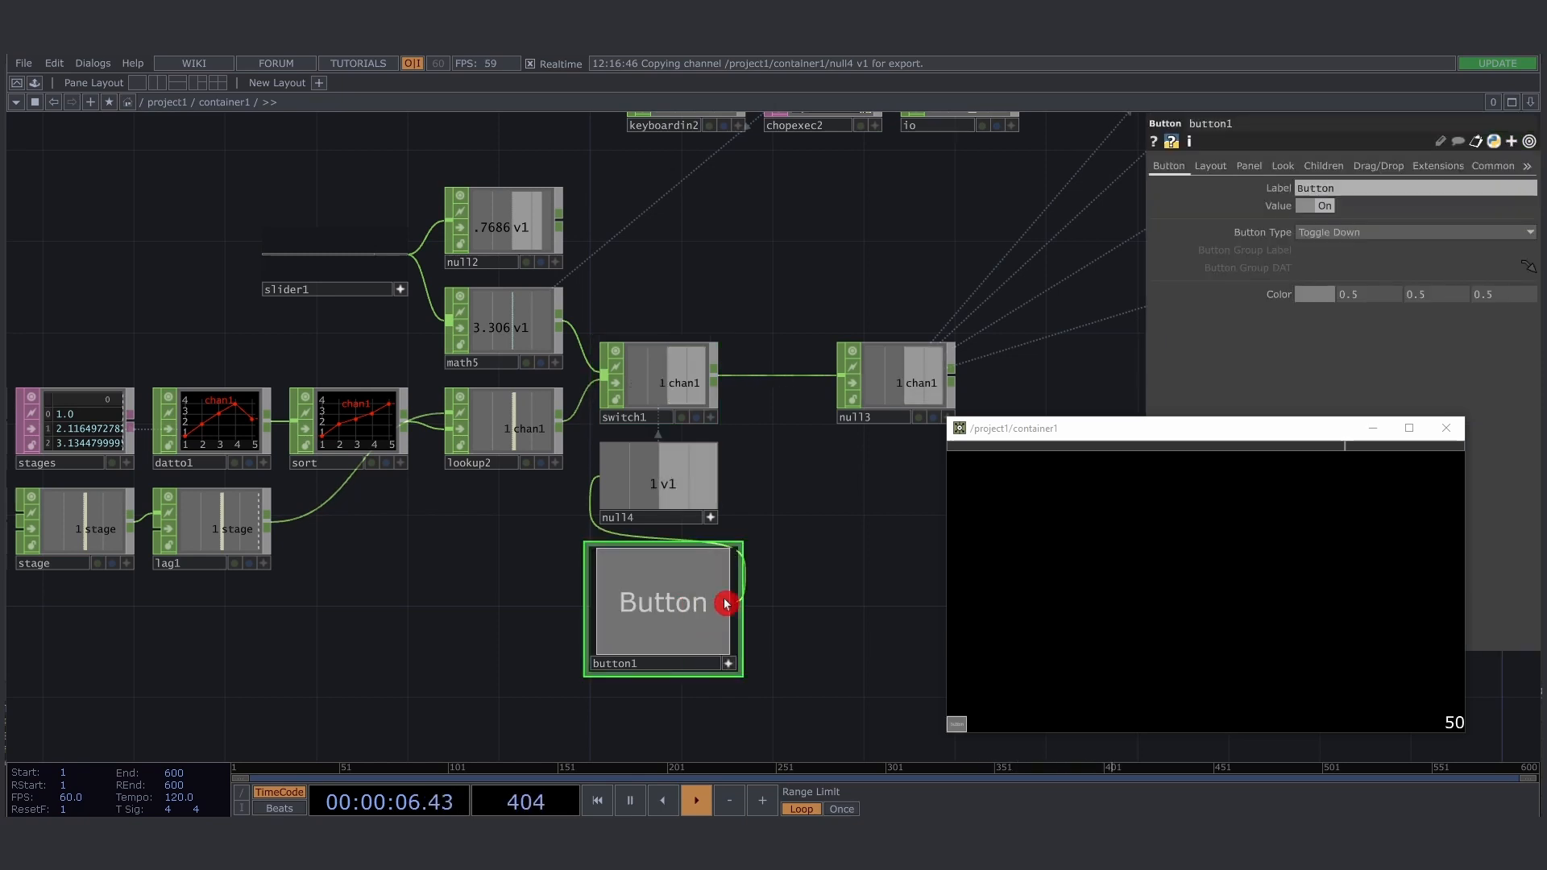
pyautogui.click(690, 604)
pyautogui.click(691, 605)
pyautogui.click(691, 605)
pyautogui.click(691, 605)
pyautogui.click(691, 605)
pyautogui.click(691, 606)
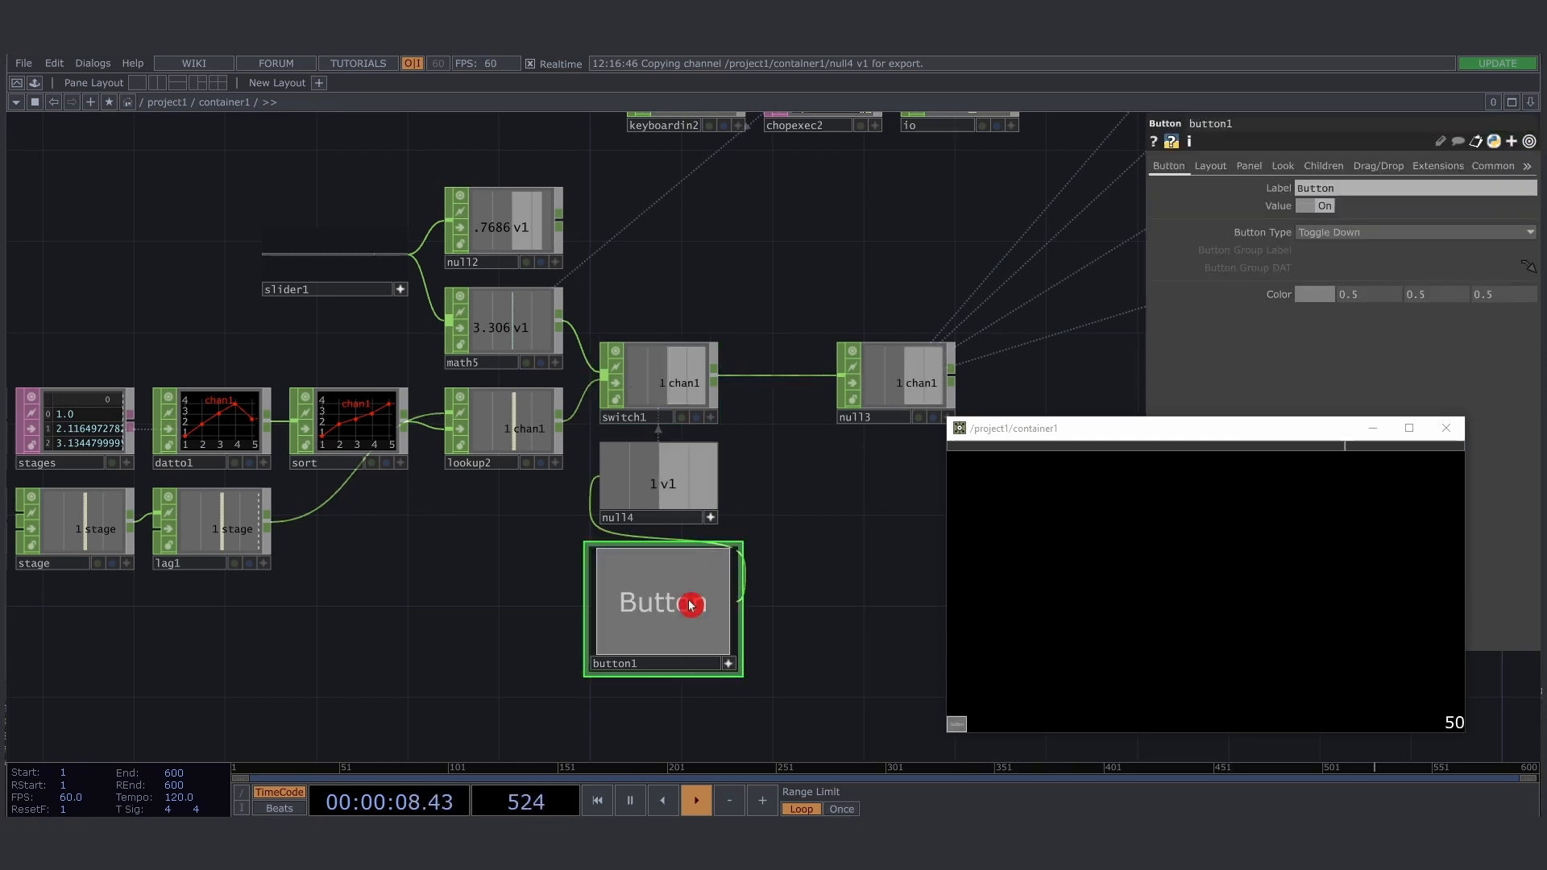
pyautogui.click(690, 605)
pyautogui.click(691, 605)
pyautogui.click(690, 605)
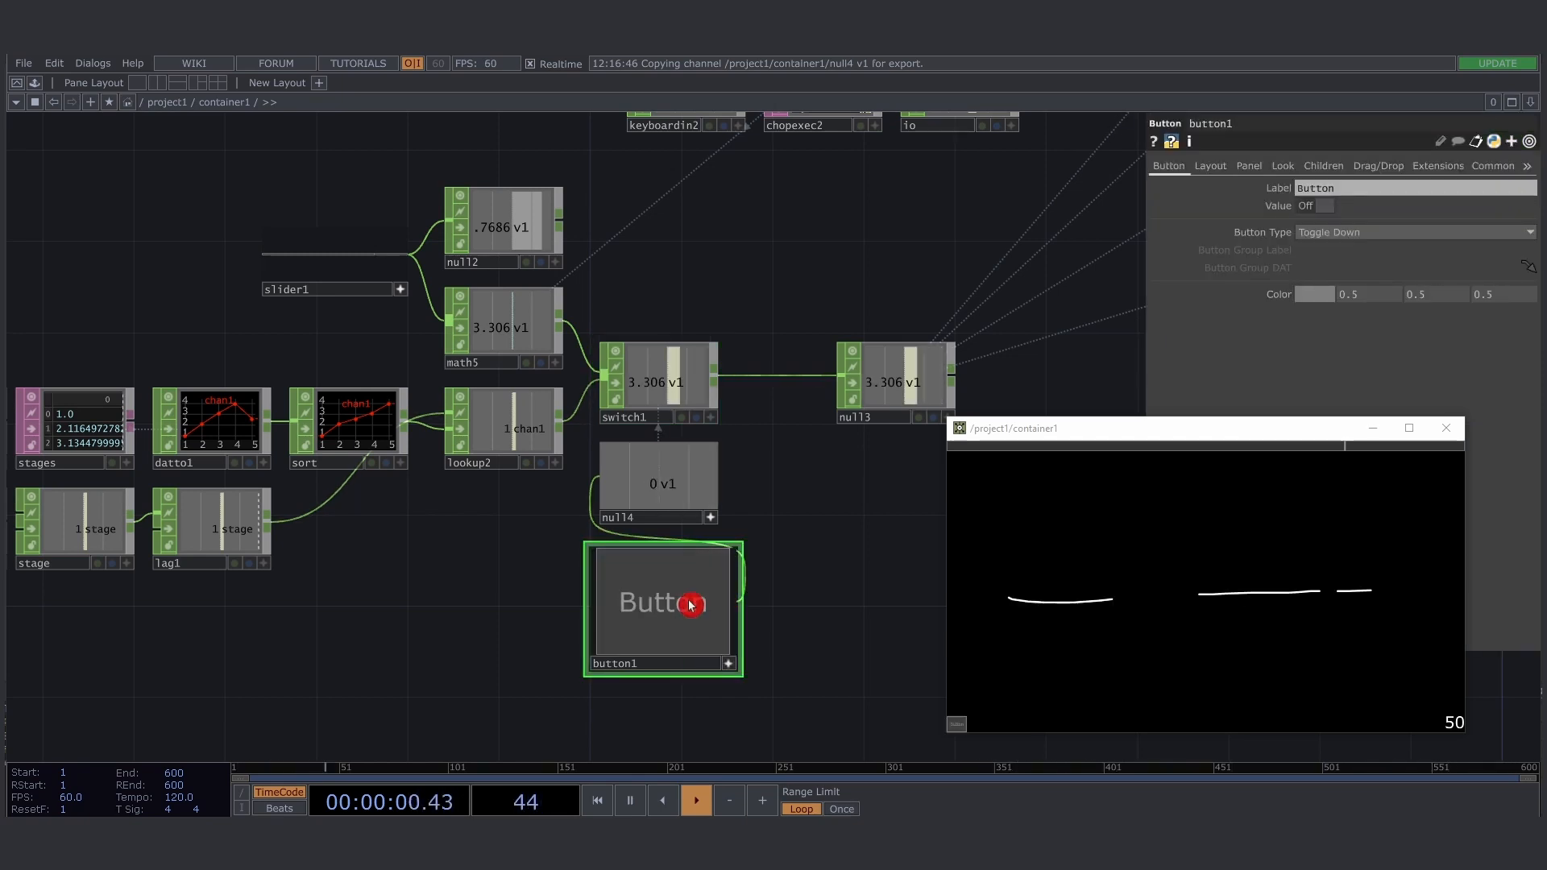
# - Move the slider to about 0.93, and switch button1 on to hand control to the stage lookup
pyautogui.moveTo(1359, 453)
pyautogui.mouseDown()
pyautogui.moveTo(993, 459)
pyautogui.moveTo(1028, 473)
pyautogui.moveTo(1430, 473)
pyautogui.mouseUp()
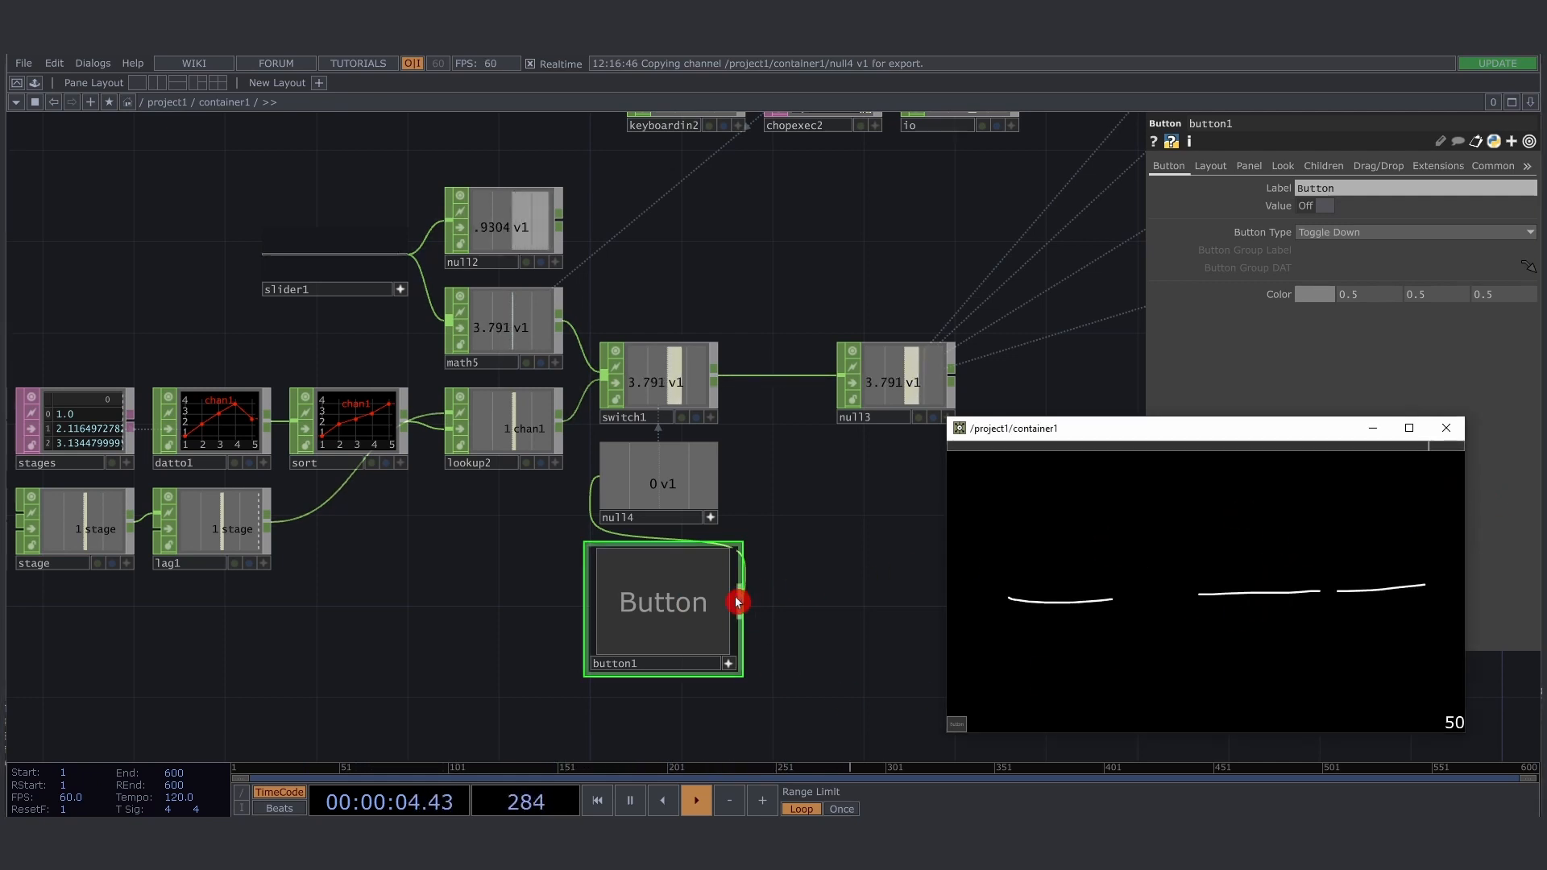
pyautogui.click(709, 606)
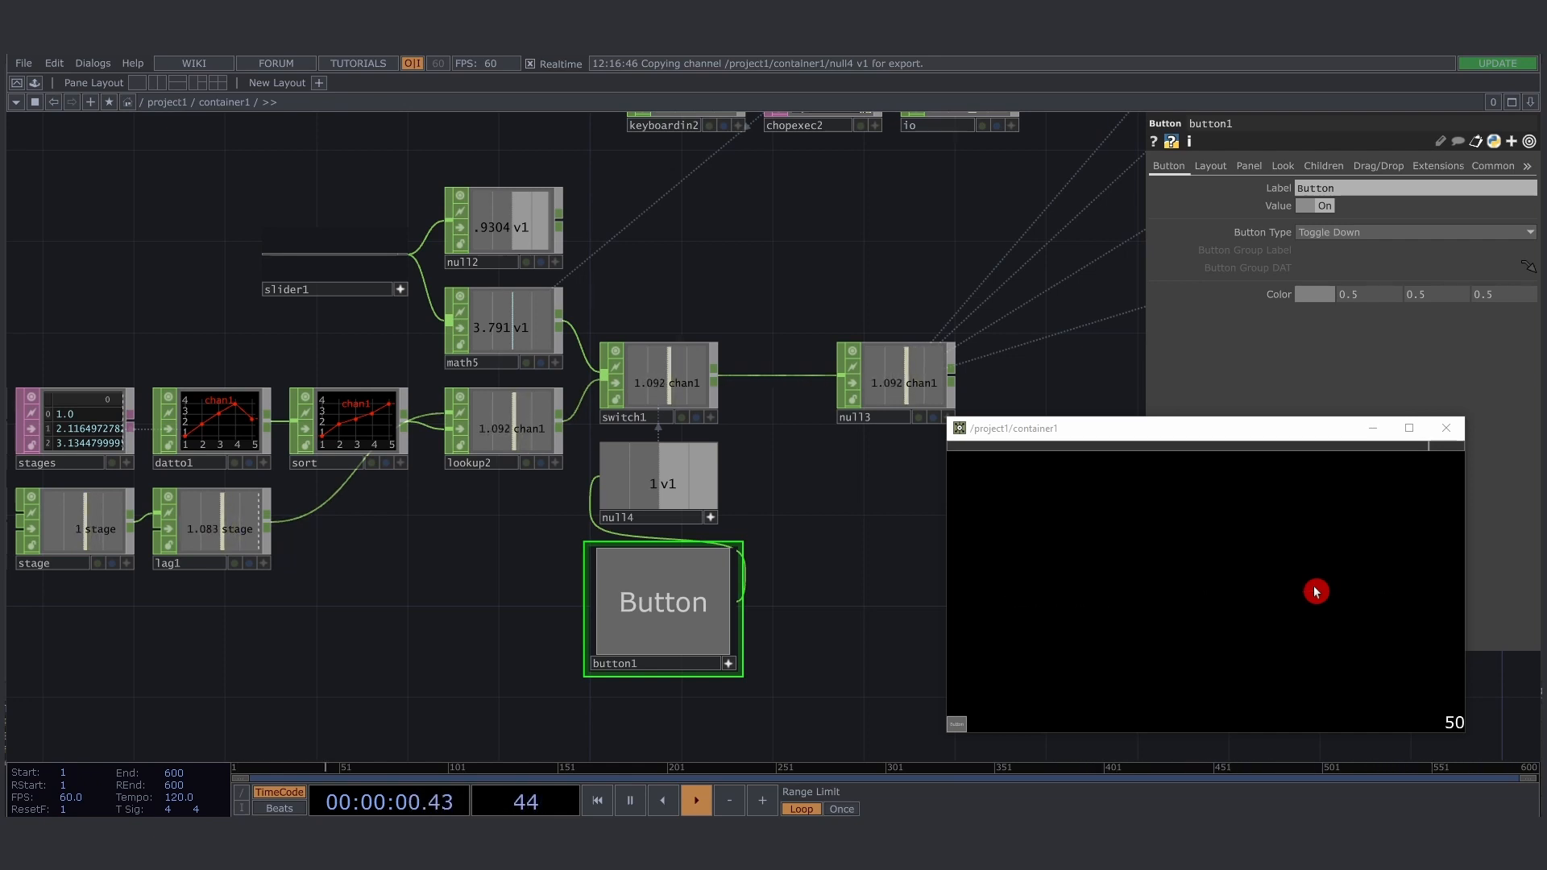
pyautogui.click(730, 667)
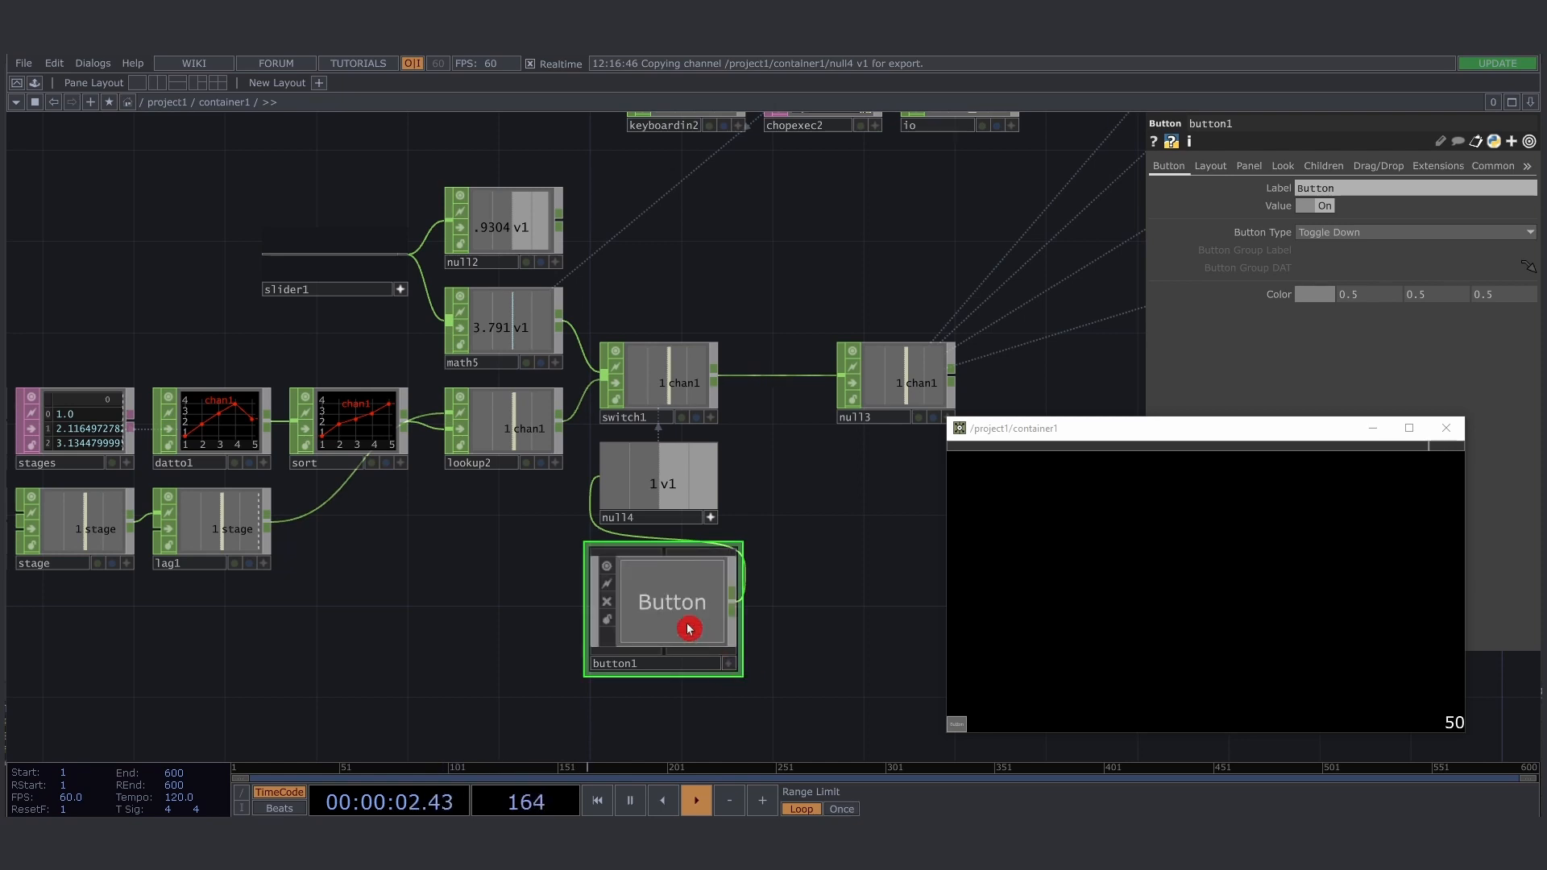
# - Enter button1's internal network and select its text component to examine the font parameters
pyautogui.press('i')
pyautogui.moveTo(655, 446)
pyautogui.mouseDown()
pyautogui.moveTo(719, 412)
pyautogui.moveTo(726, 385)
pyautogui.moveTo(619, 469)
pyautogui.moveTo(746, 451)
pyautogui.moveTo(682, 446)
pyautogui.mouseUp()
pyautogui.scroll(-2, 711, 442)
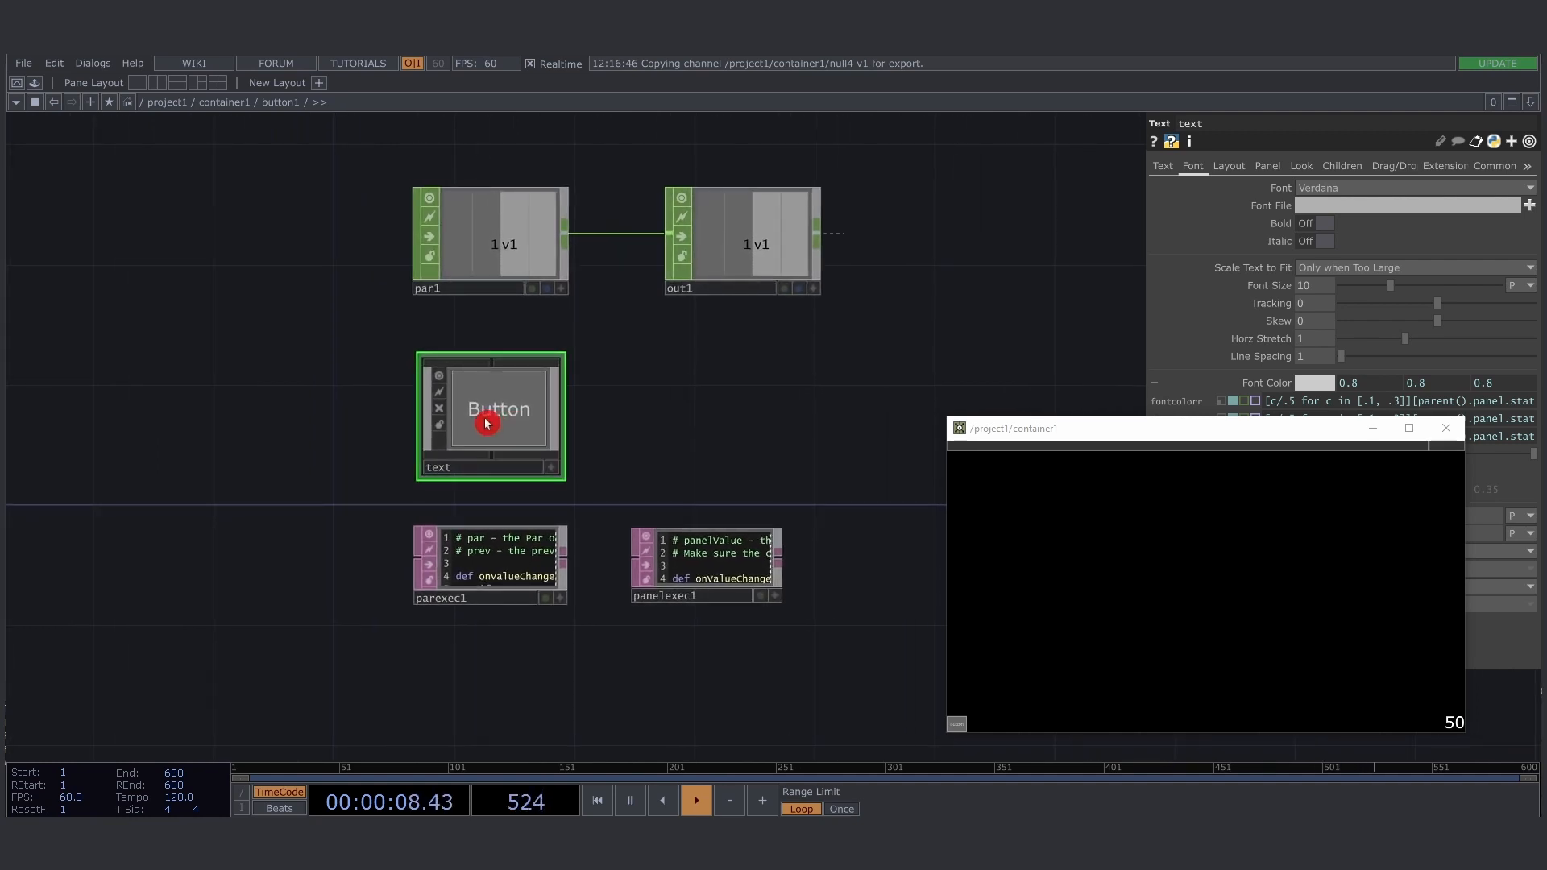
pyautogui.doubleClick(487, 422)
pyautogui.moveTo(486, 425); pyautogui.dragTo(567, 439)
pyautogui.press('u')
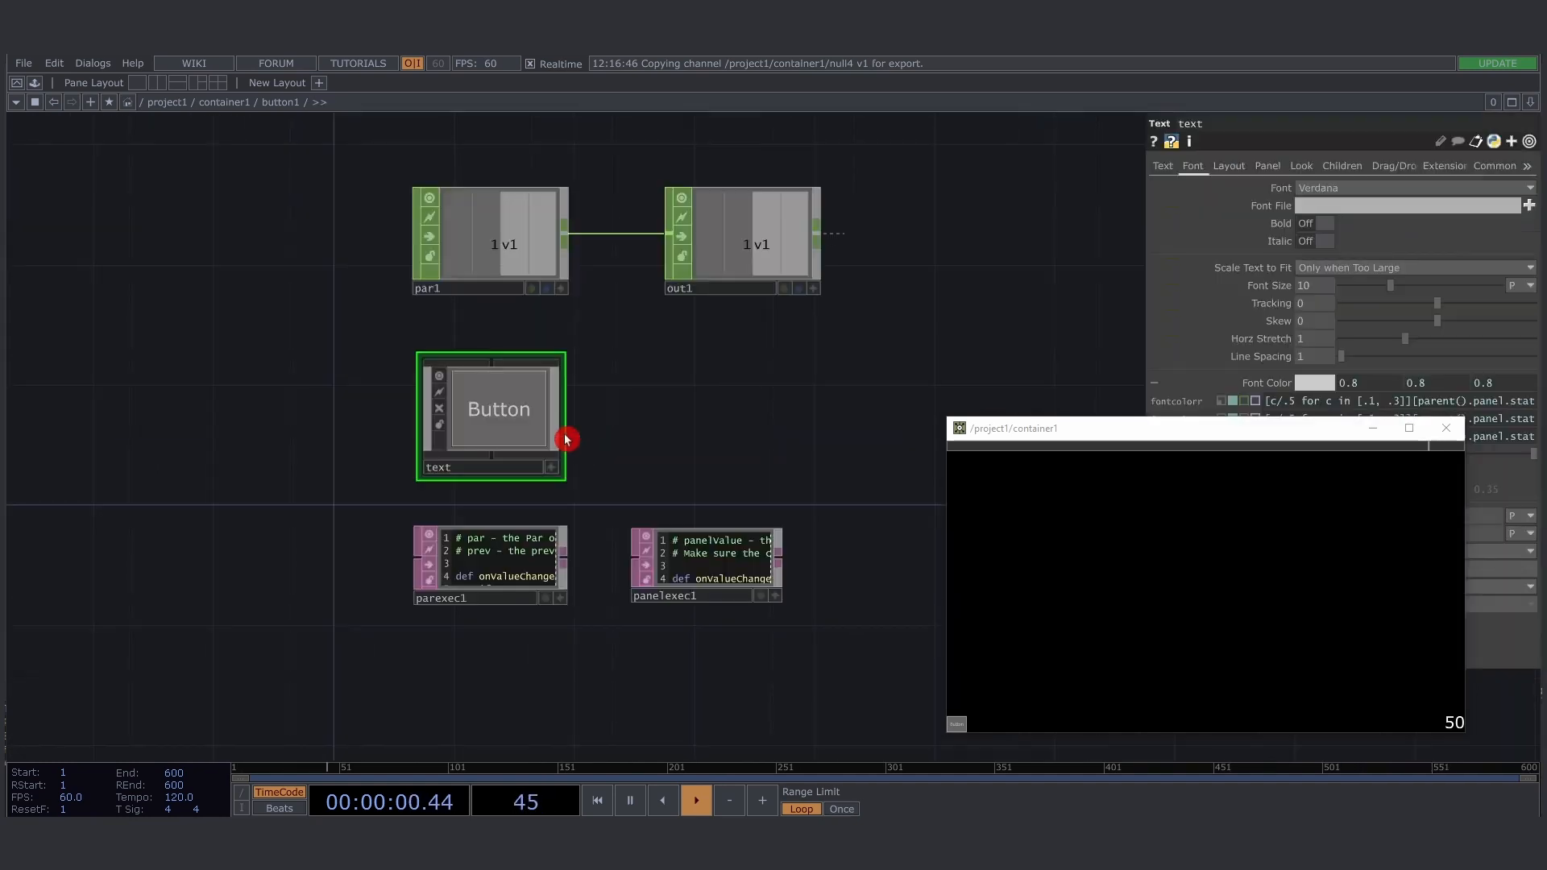
# - Move the container1 window so that it uncovers the text component's font color parameters
pyautogui.scroll(-3, 675, 442)
pyautogui.moveTo(677, 442); pyautogui.dragTo(632, 453)
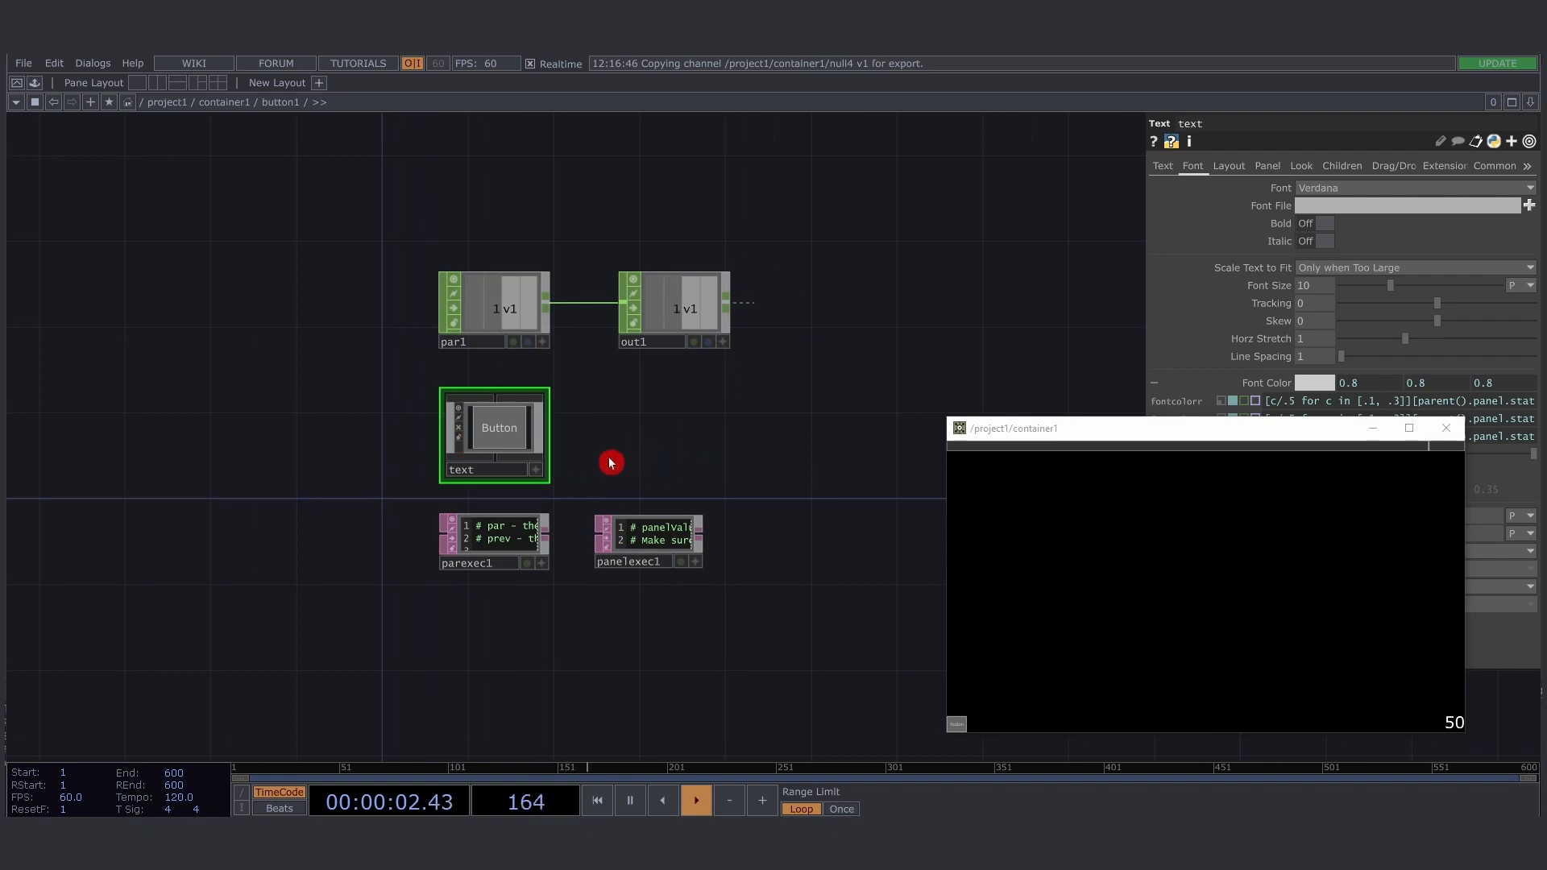
pyautogui.moveTo(374, 398); pyautogui.dragTo(579, 468, button='right')
pyautogui.moveTo(617, 467); pyautogui.dragTo(690, 466)
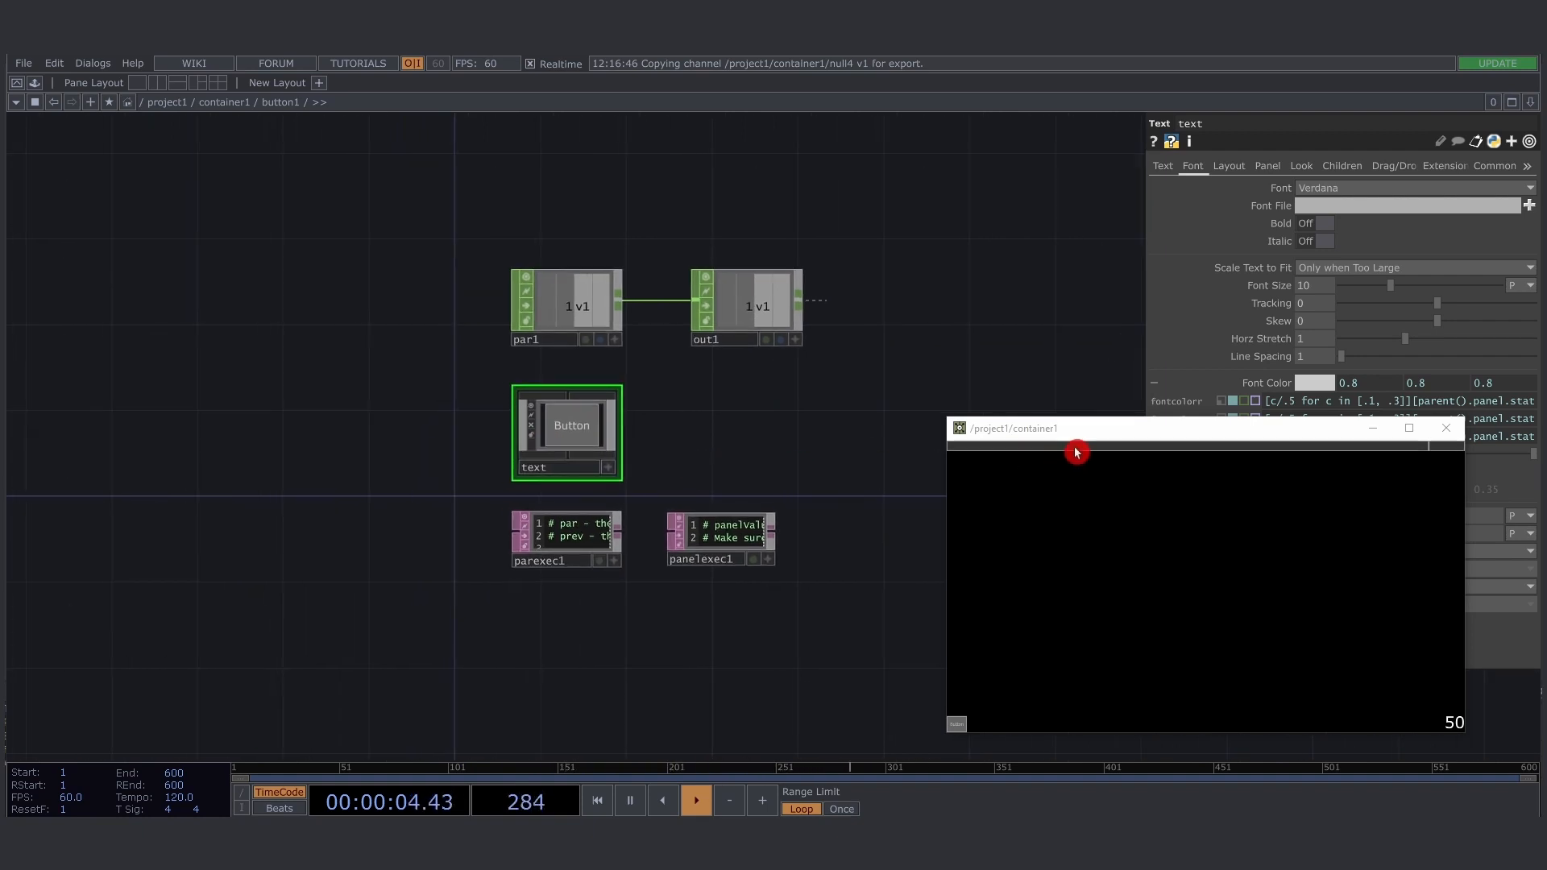
pyautogui.moveTo(1076, 429); pyautogui.dragTo(943, 579)
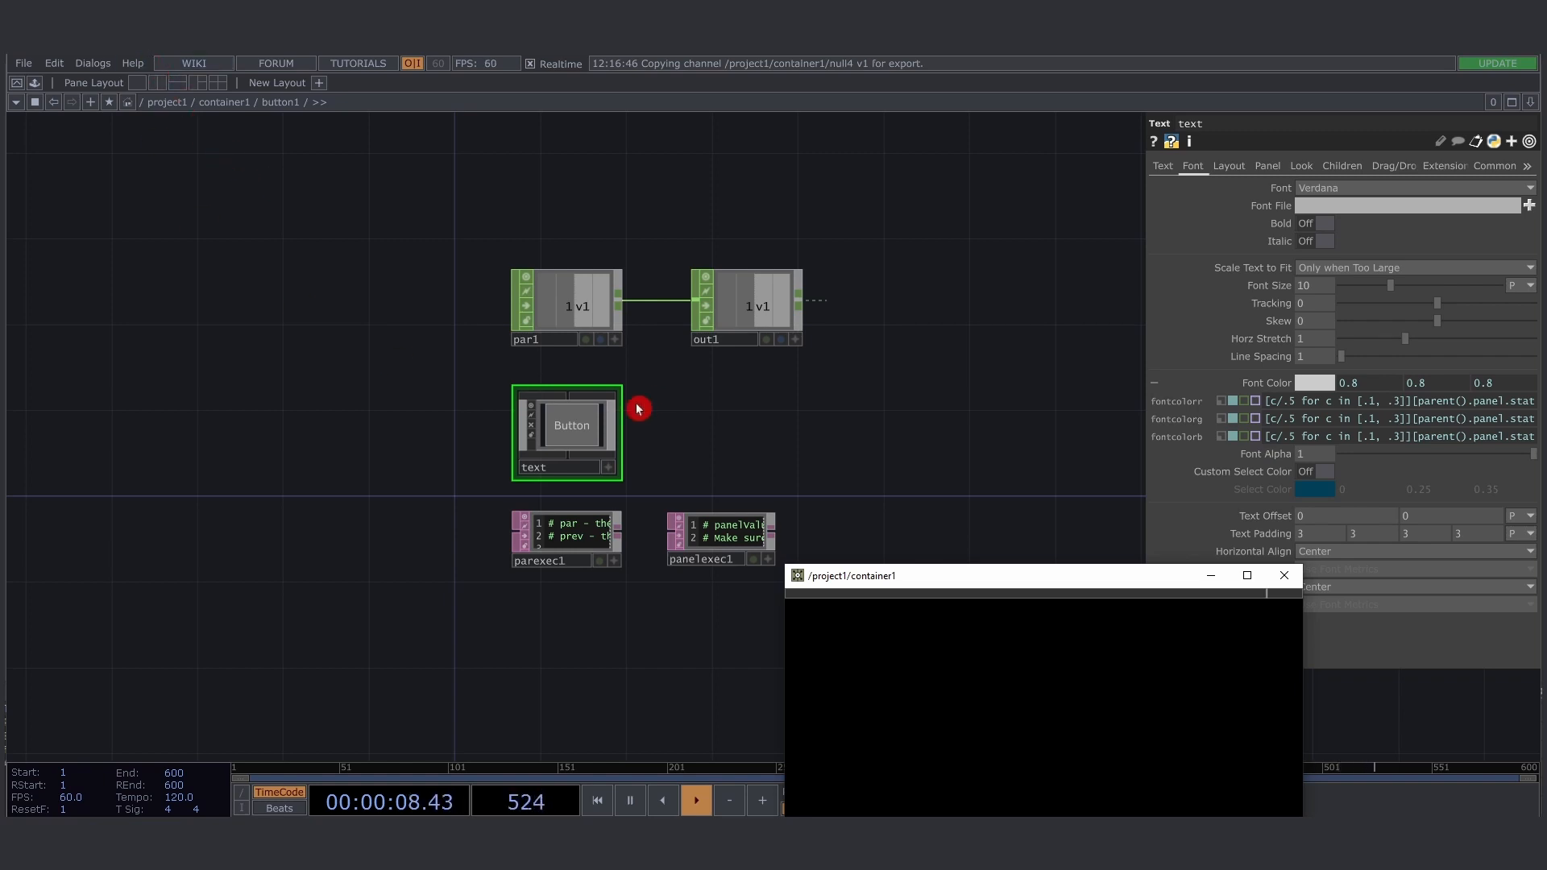
pyautogui.scroll(3, 535, 421)
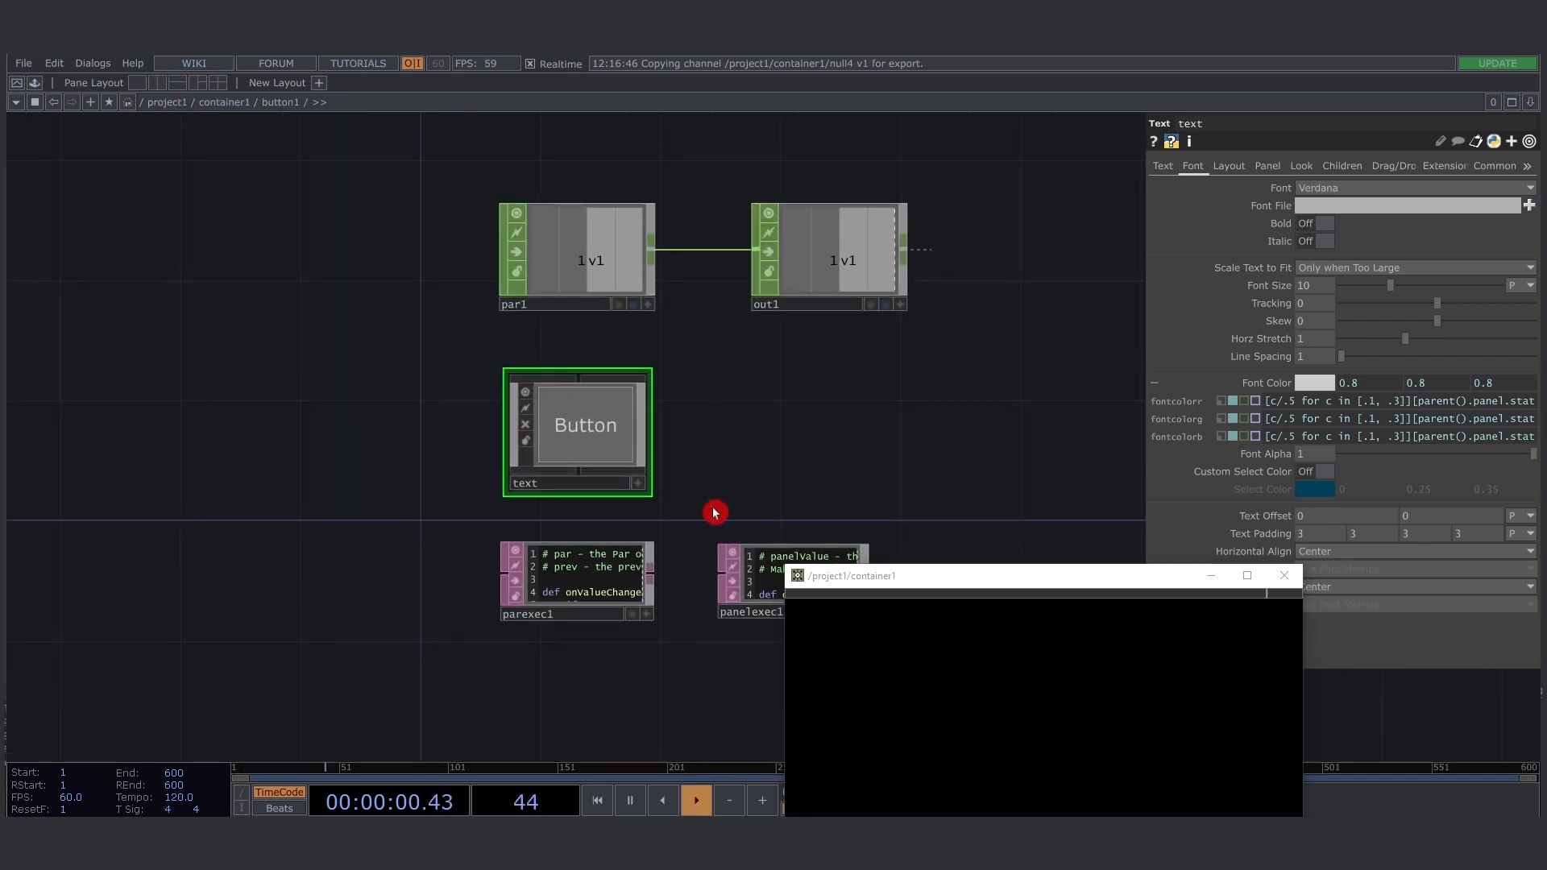
# - Replace the text component's text expression with 'STAGING' if op('out1')[0]==0 else 'PERFORM'
pyautogui.moveTo(749, 490); pyautogui.dragTo(722, 473)
pyautogui.scroll(2, 552, 418)
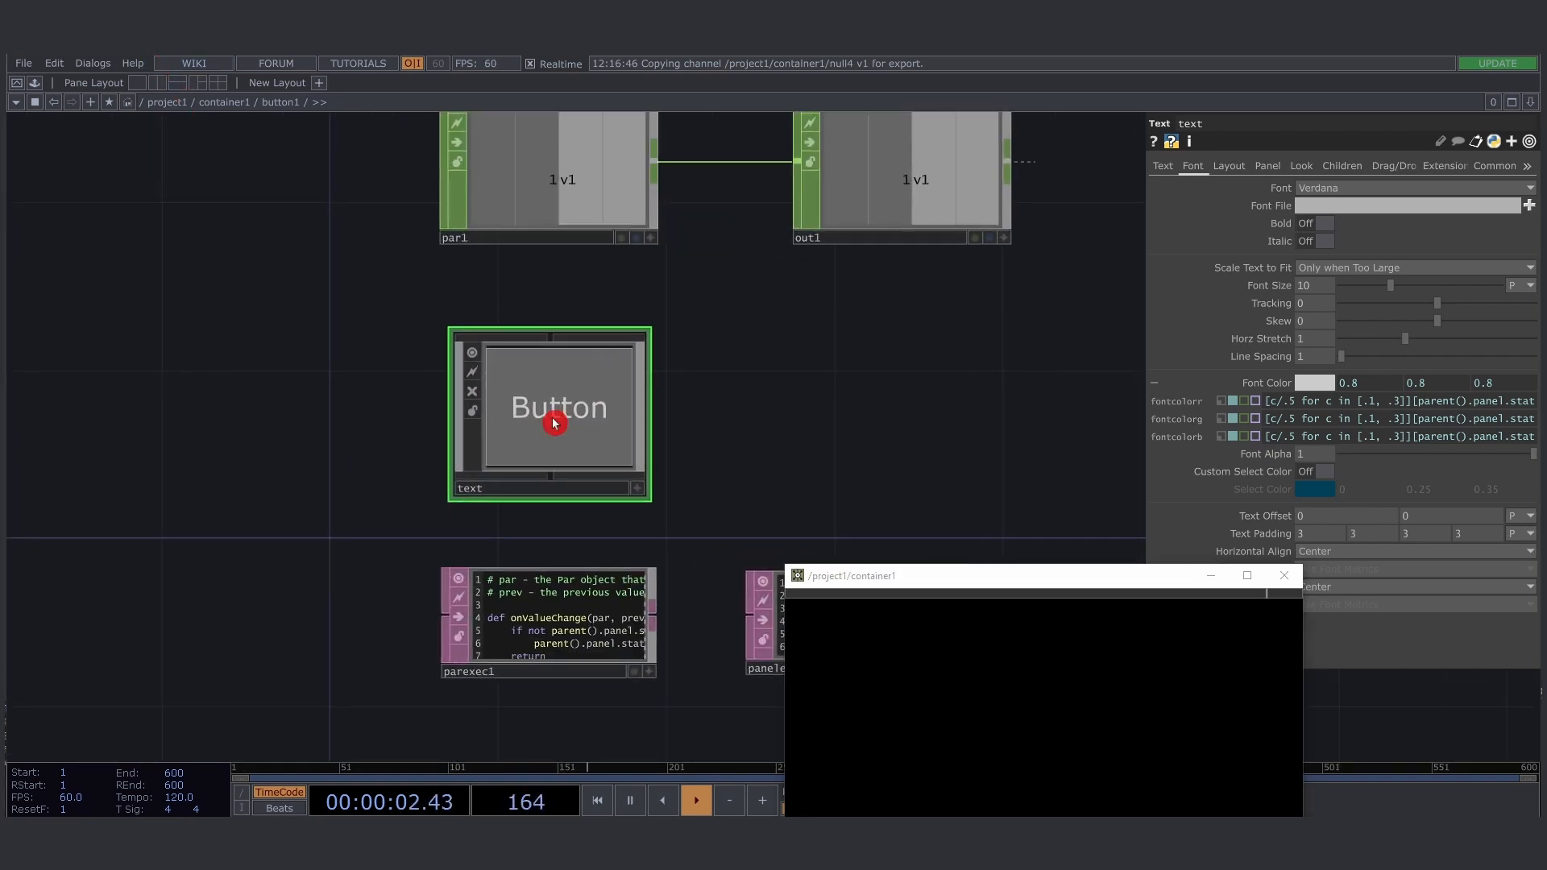
pyautogui.moveTo(838, 459); pyautogui.dragTo(807, 448)
pyautogui.click(1163, 166)
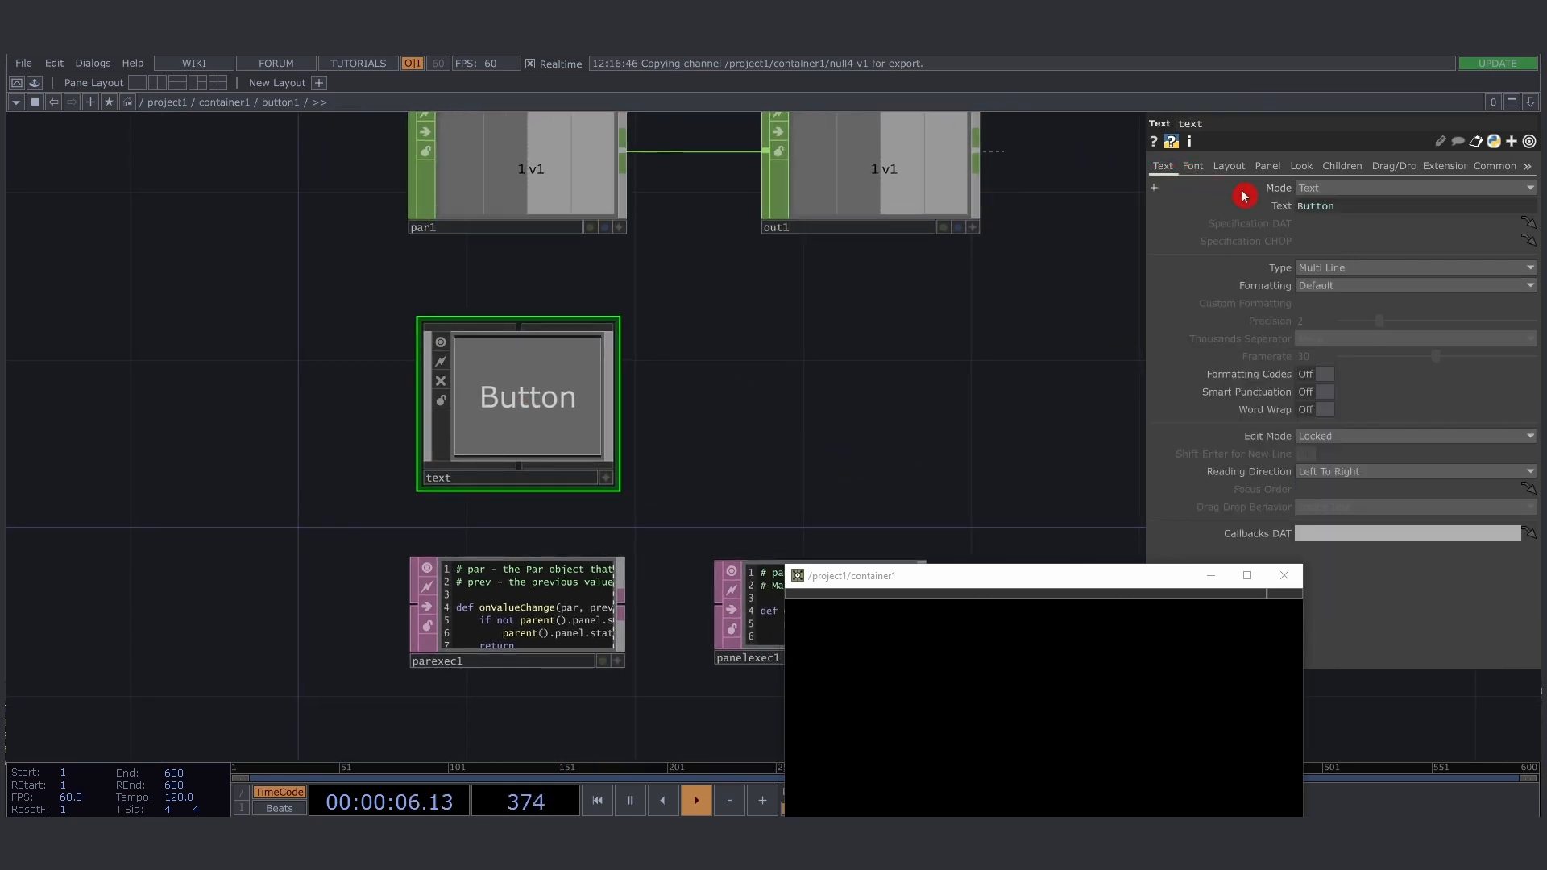
pyautogui.click(1287, 208)
pyautogui.moveTo(1406, 230); pyautogui.dragTo(1201, 228)
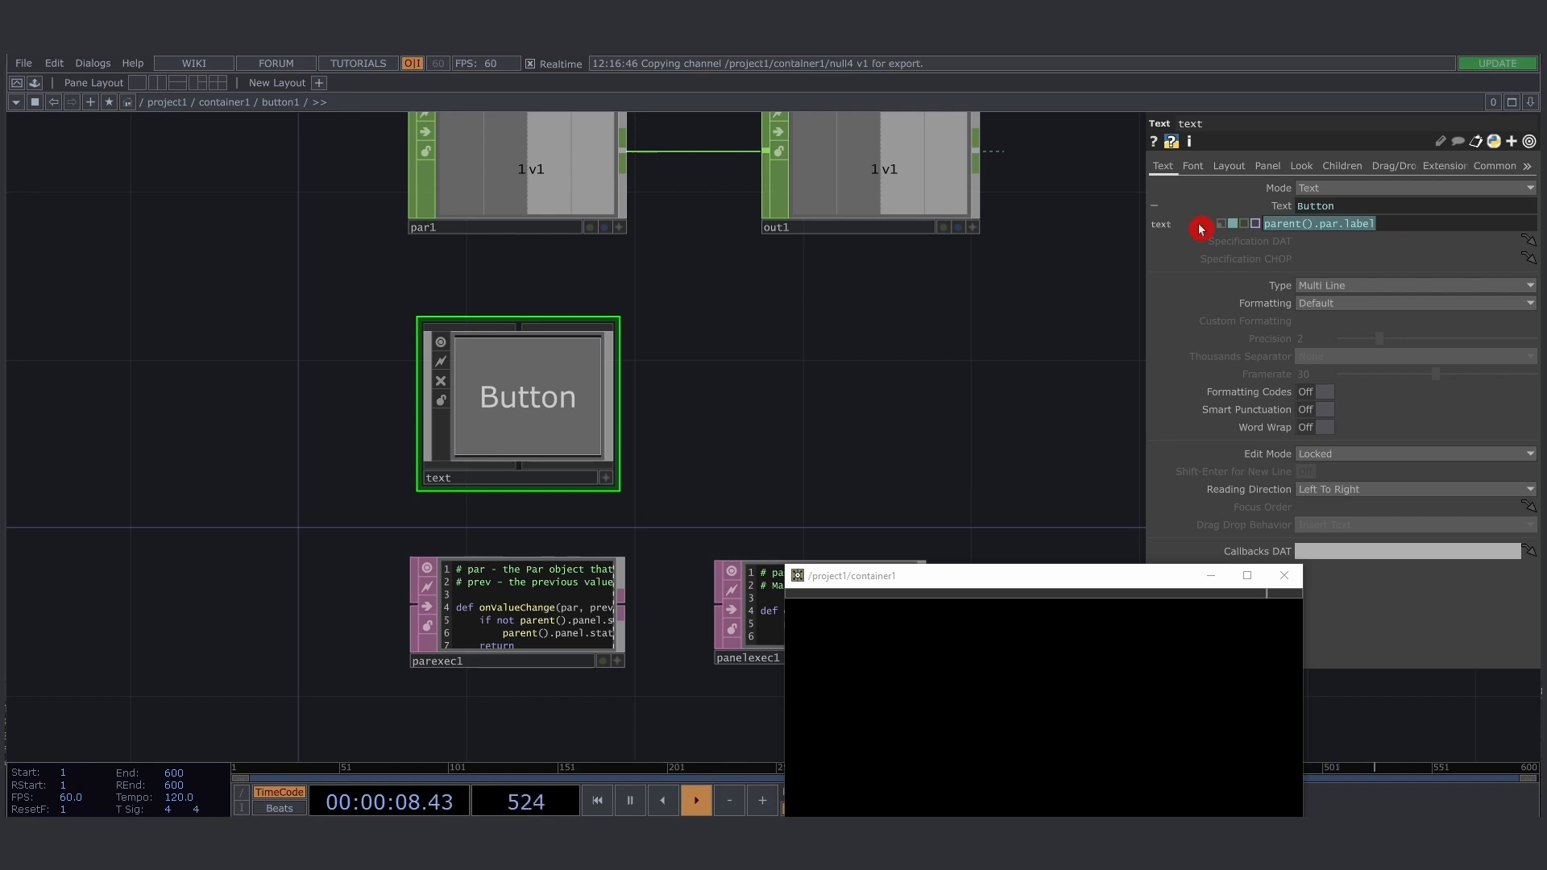
pyautogui.write("'STAGING' if op('out1')[0]==0 else 'PERFORM'")
# - Widen the parameter area and examine each part of the text expression: the STAGING string, the out1 condition and the PERFORM alternative
pyautogui.moveTo(1147, 183); pyautogui.dragTo(938, 220)
pyautogui.moveTo(1342, 224); pyautogui.dragTo(933, 220)
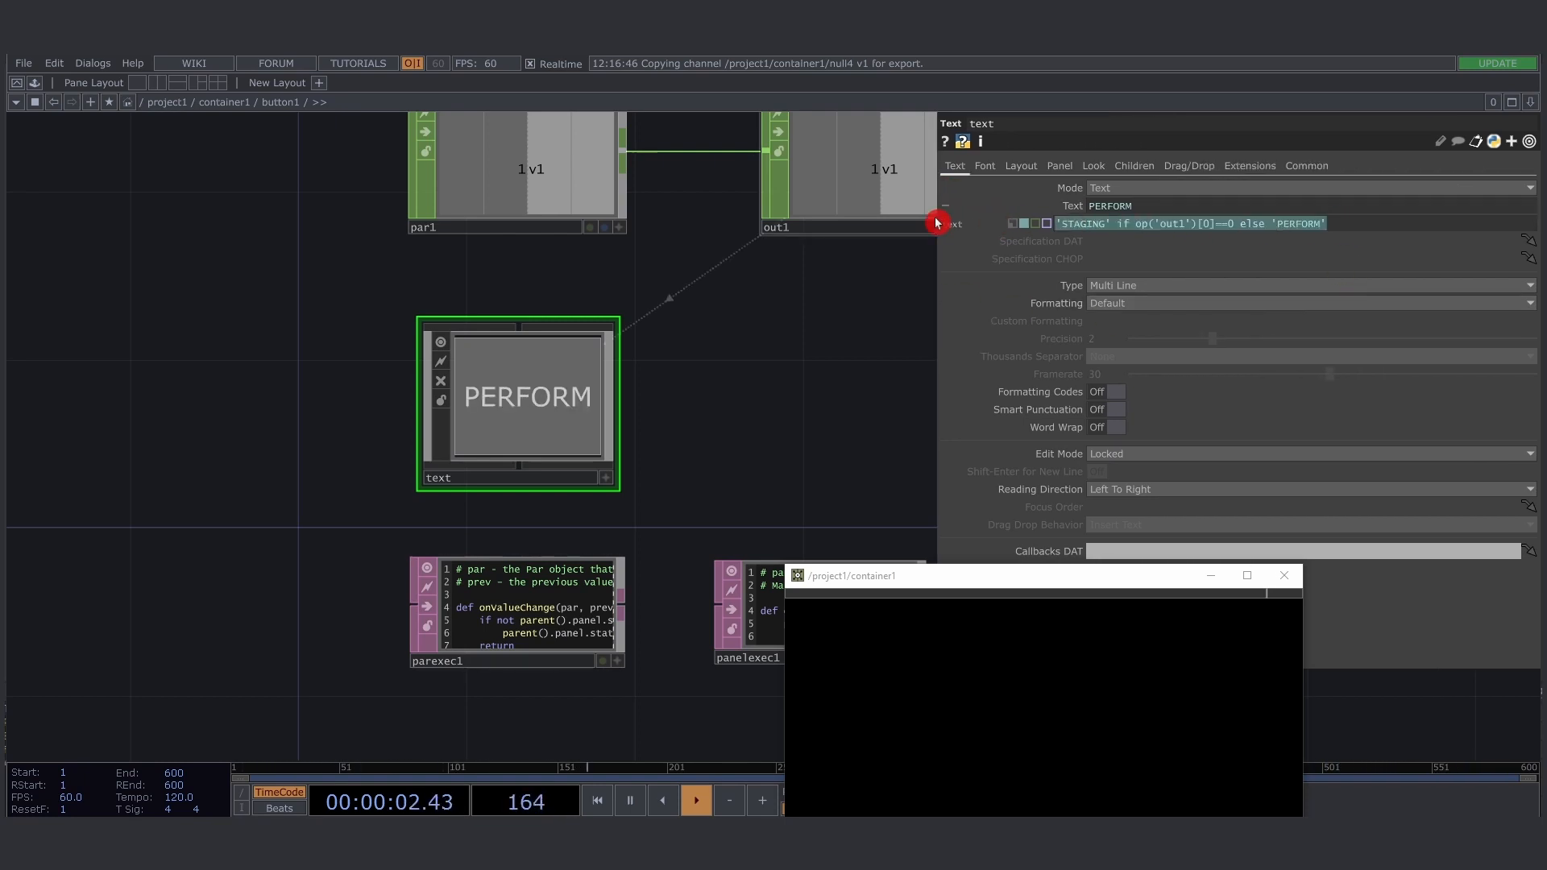
pyautogui.click(1387, 230)
pyautogui.moveTo(1387, 229); pyautogui.dragTo(991, 238)
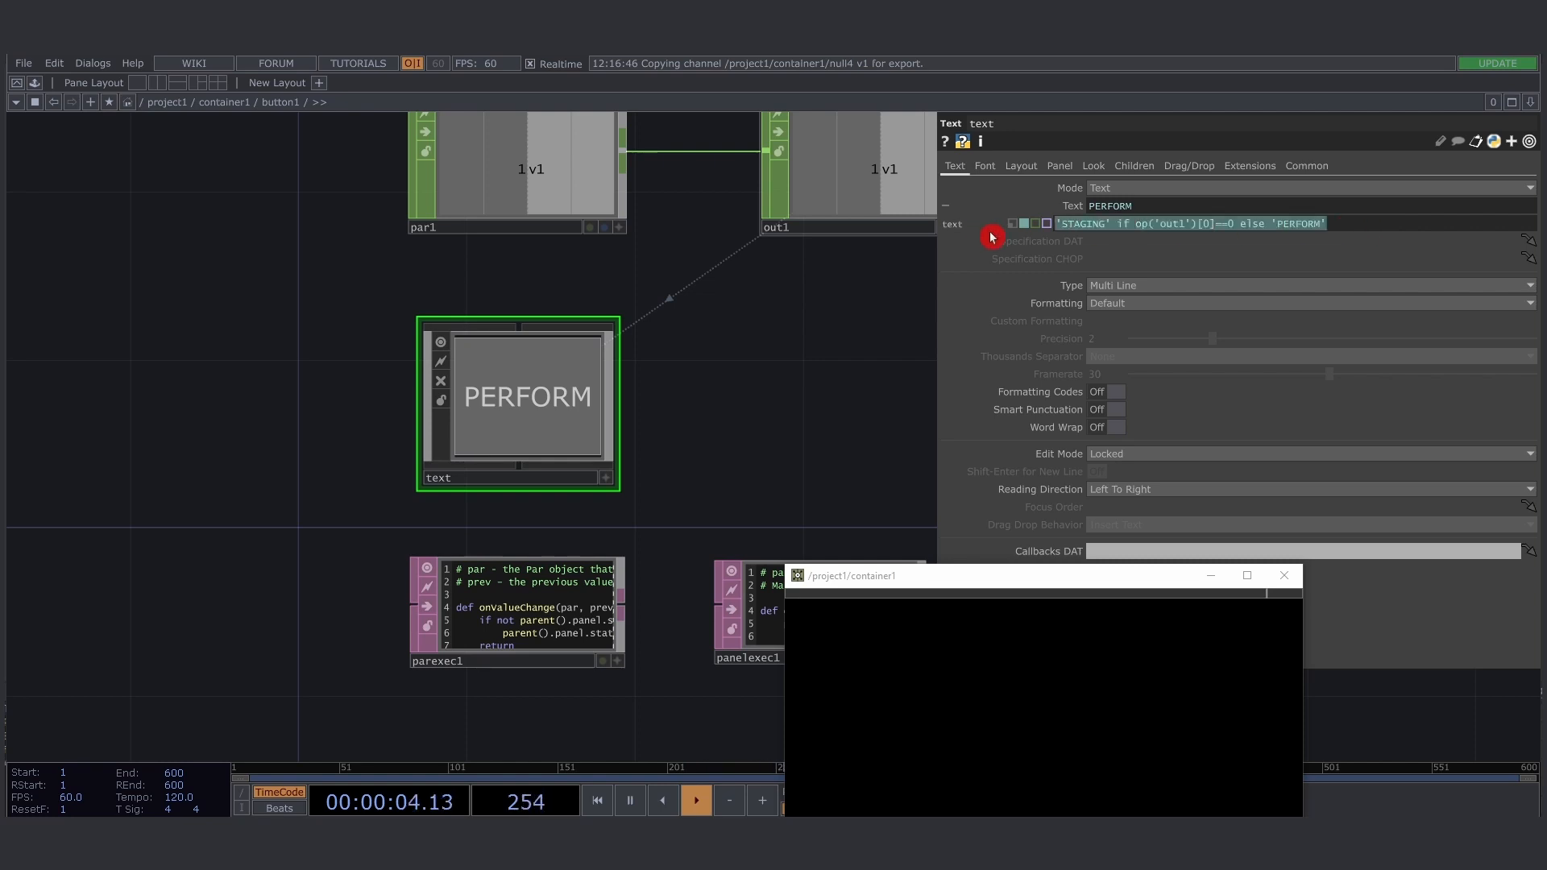
pyautogui.click(1354, 225)
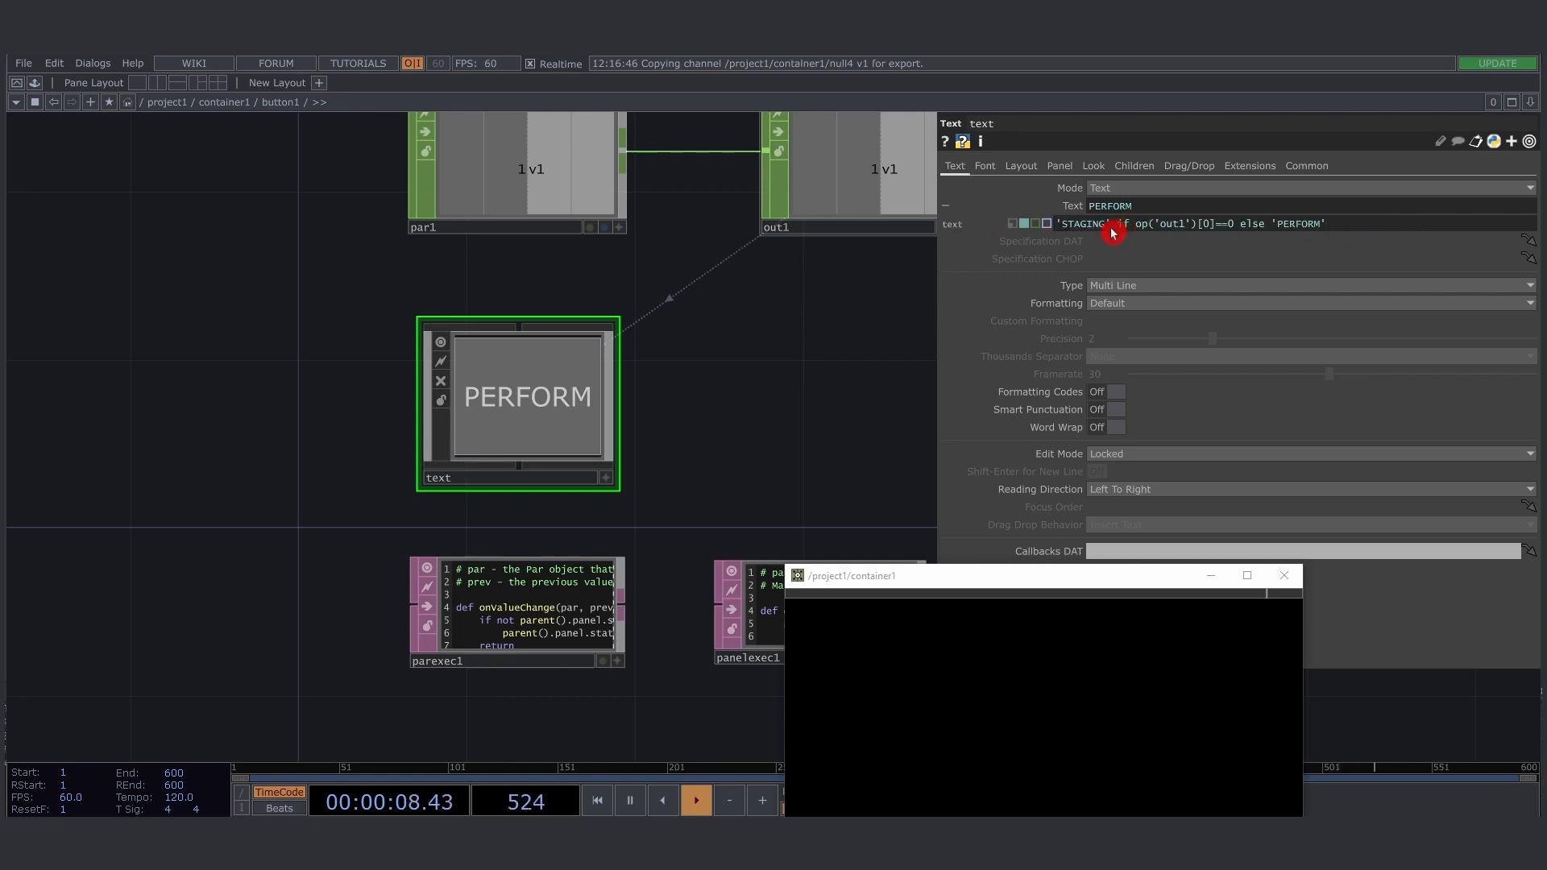
pyautogui.moveTo(1113, 232); pyautogui.dragTo(1053, 228)
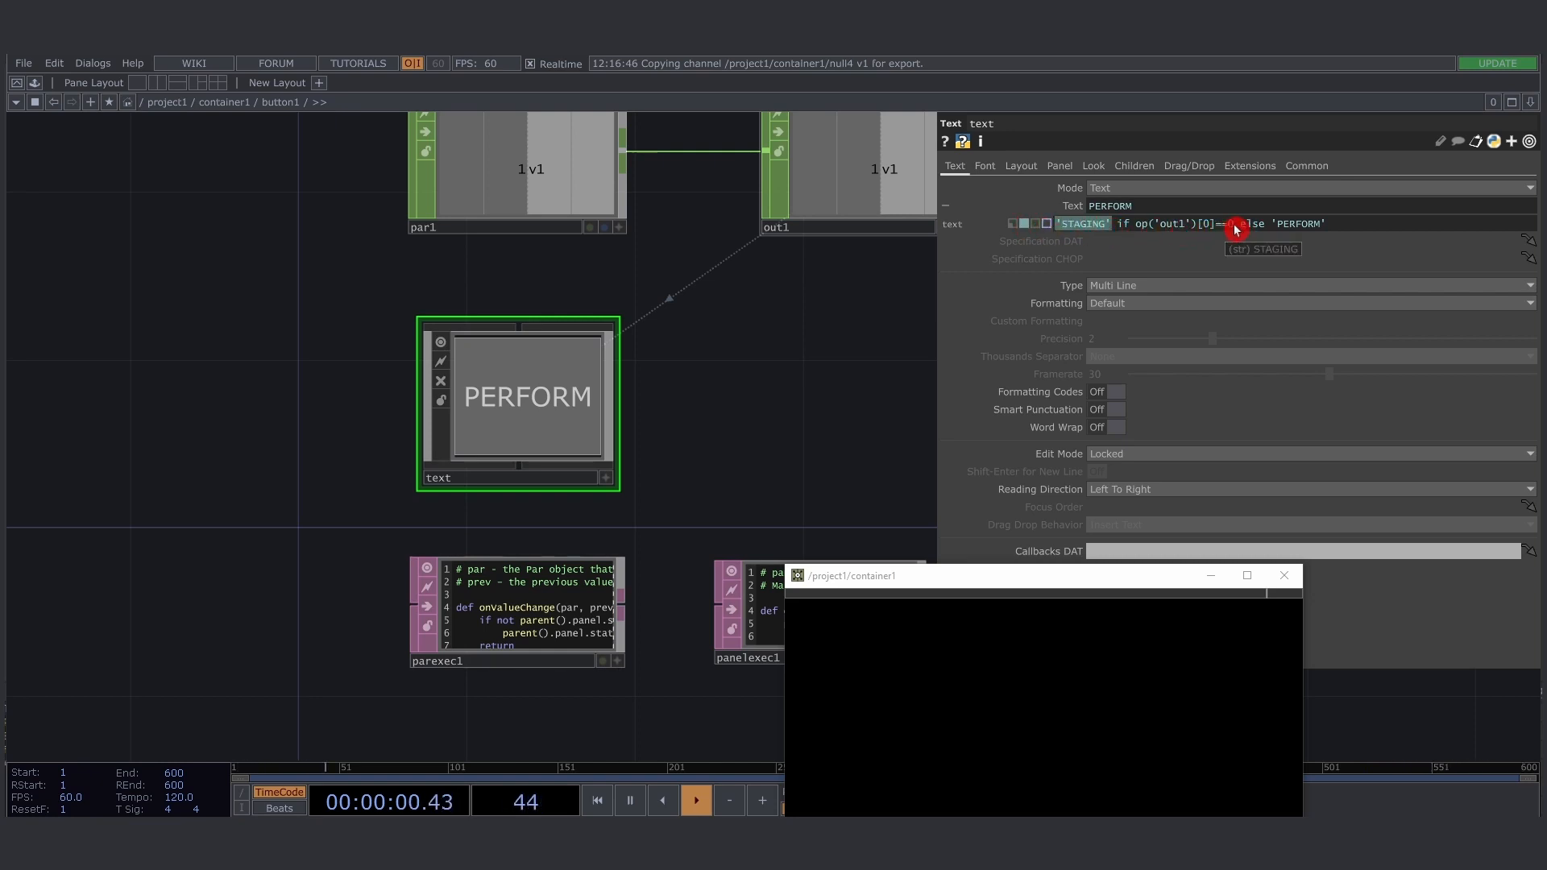
pyautogui.moveTo(1235, 230); pyautogui.dragTo(1146, 231)
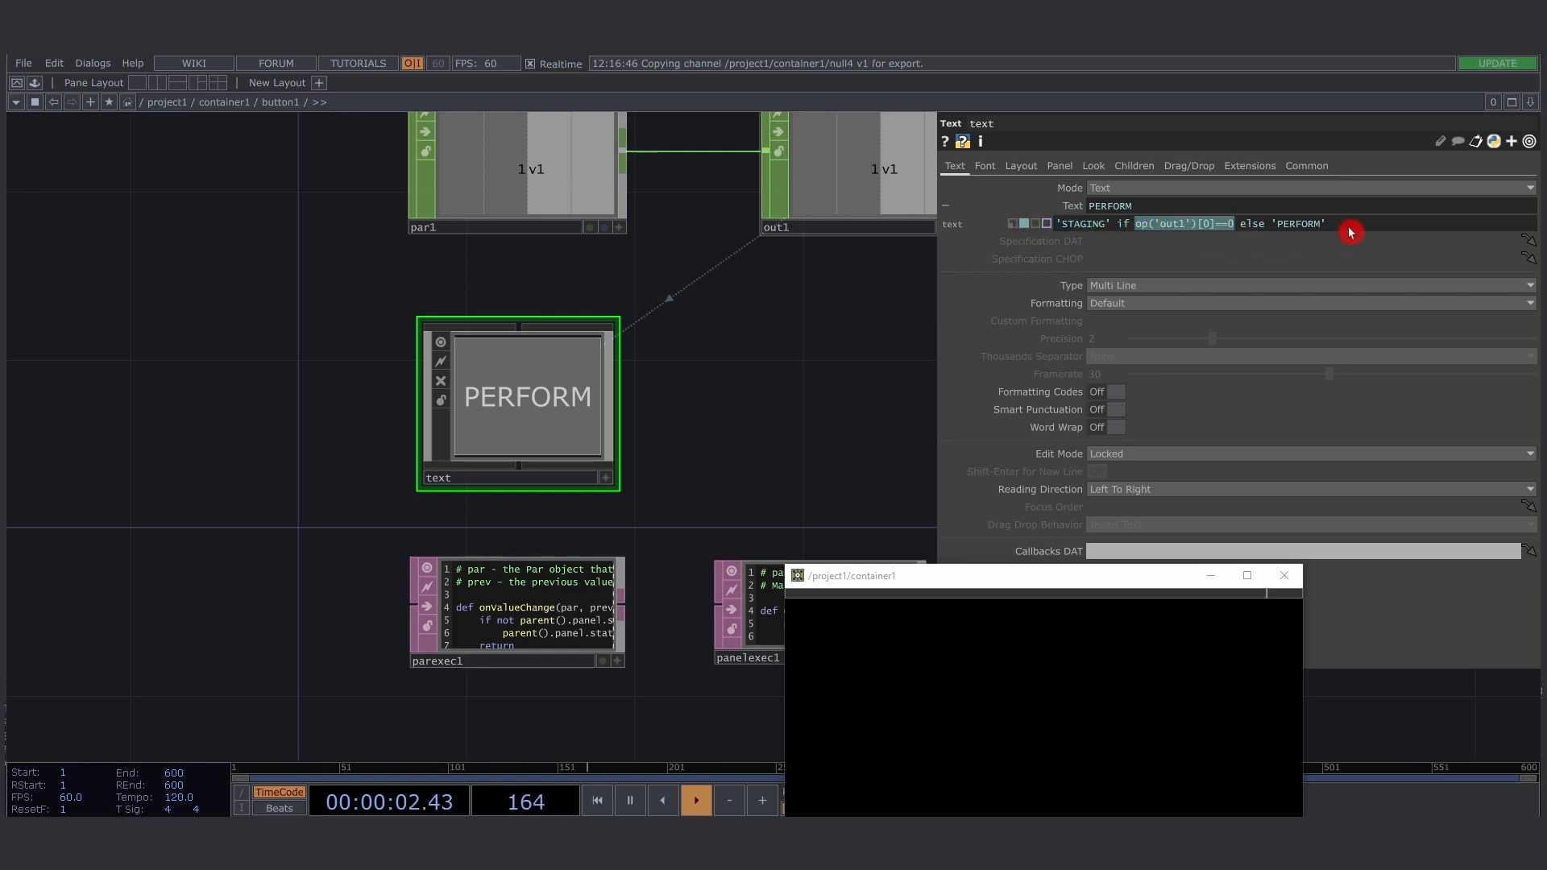
pyautogui.moveTo(1351, 233); pyautogui.dragTo(1046, 226)
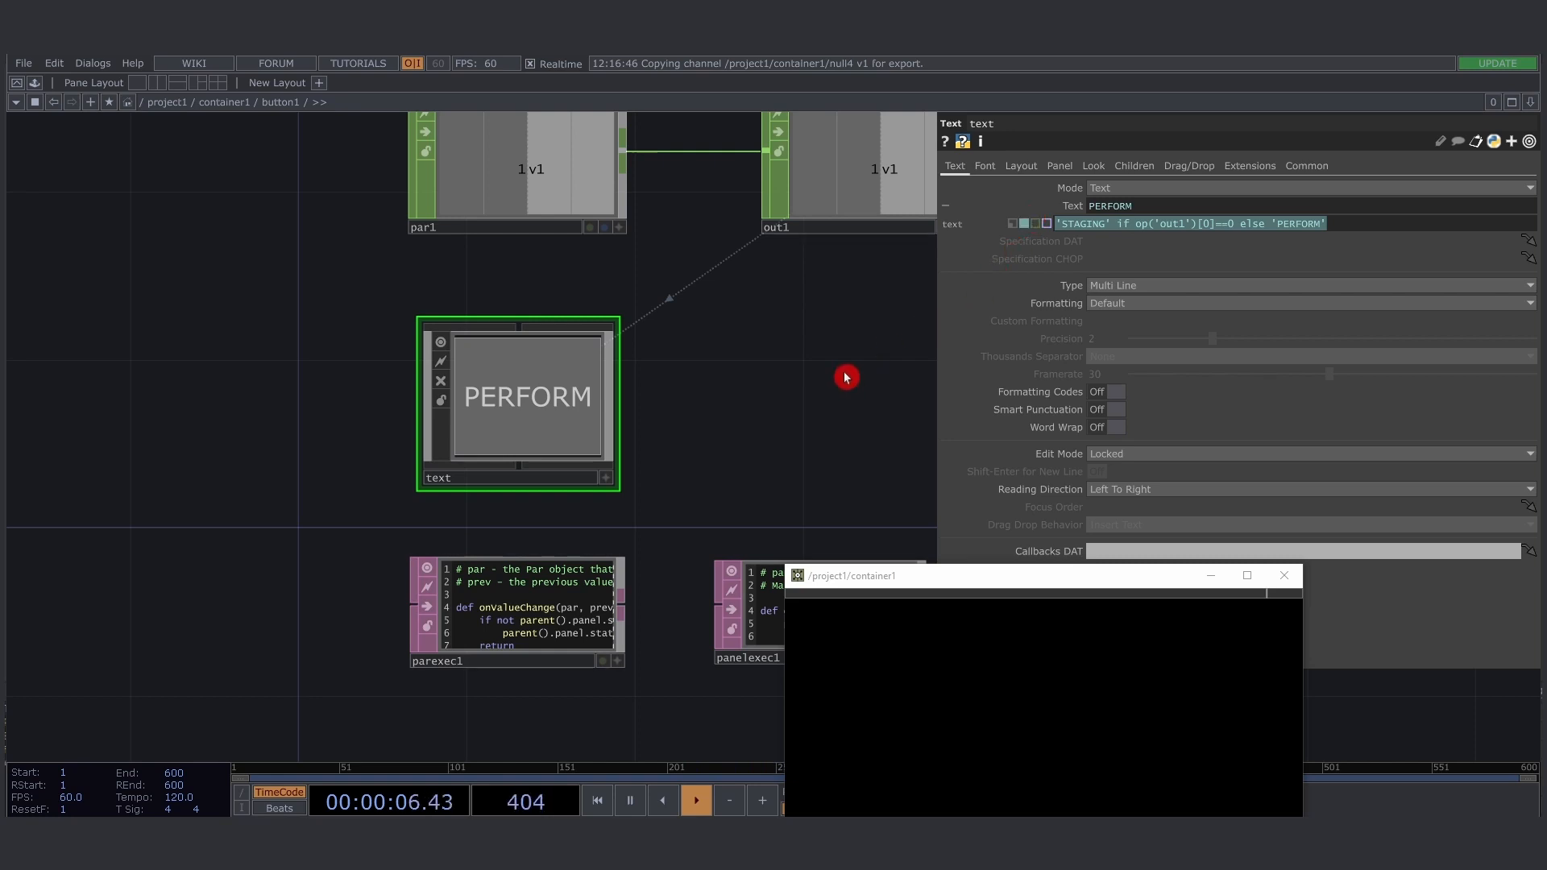
pyautogui.moveTo(834, 380); pyautogui.dragTo(808, 401)
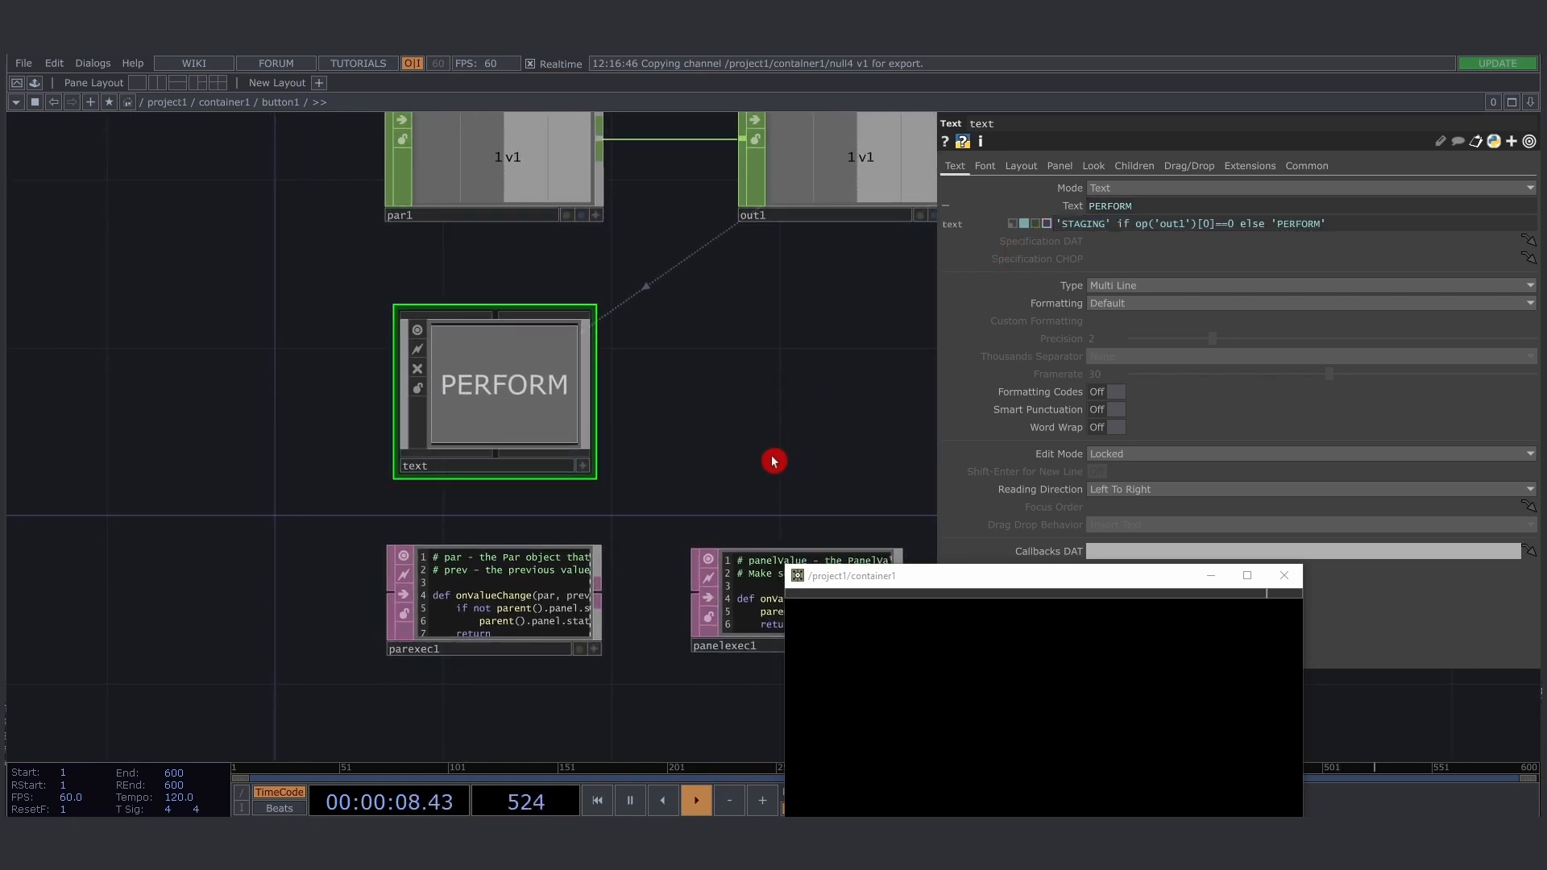
pyautogui.moveTo(773, 461); pyautogui.dragTo(637, 466)
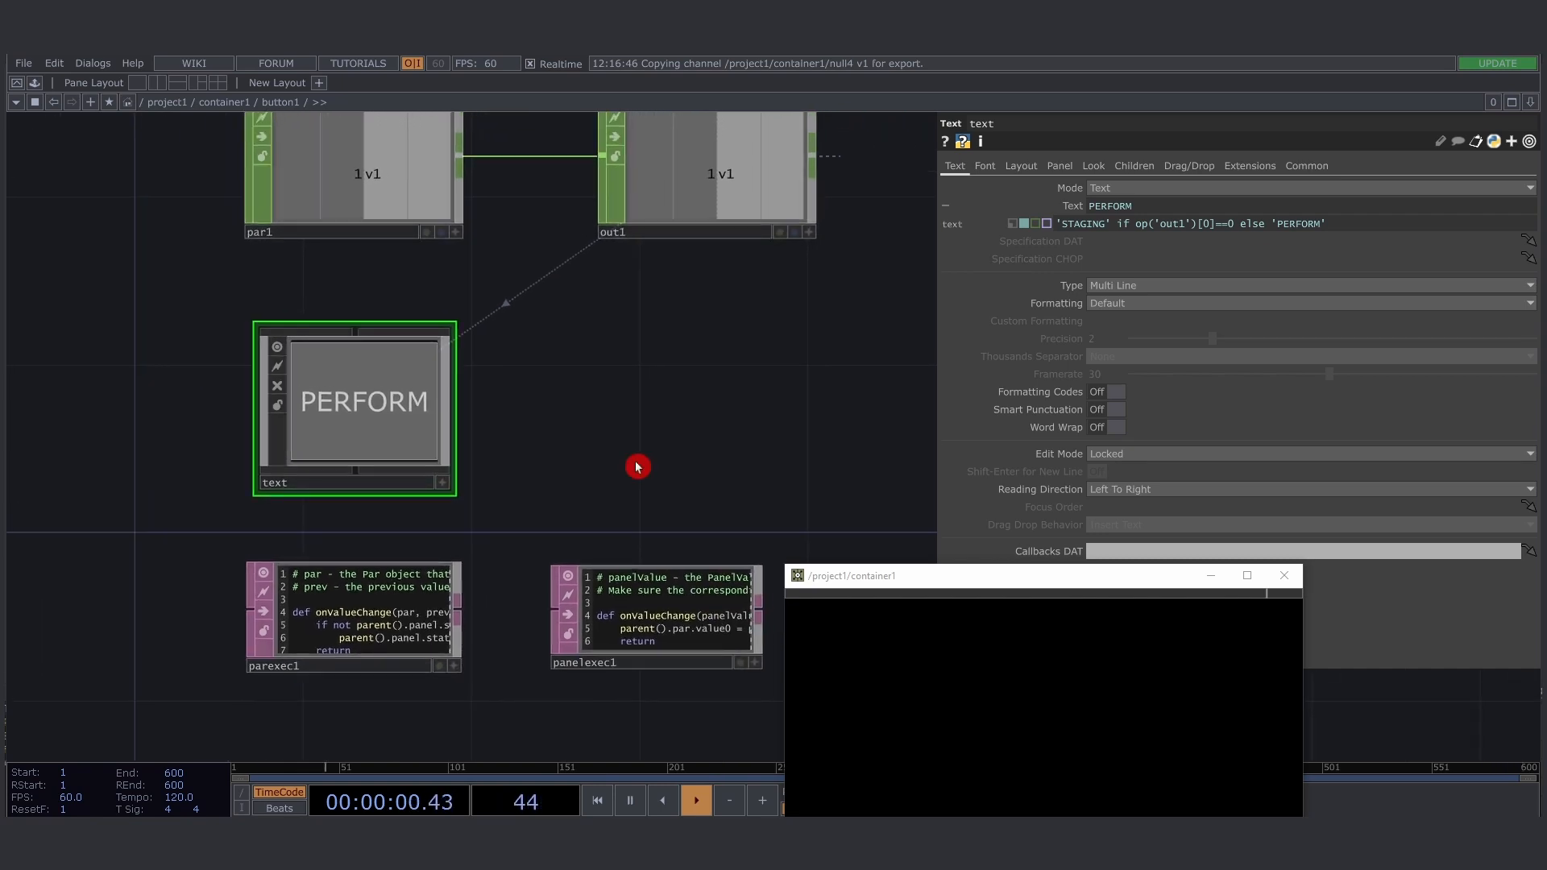
# - Return to container1's network and test the button label by switching to STAGING, moving the slider to about 0.88, and switching back to PERFORM
pyautogui.press('u')
pyautogui.moveTo(903, 578); pyautogui.dragTo(528, 275)
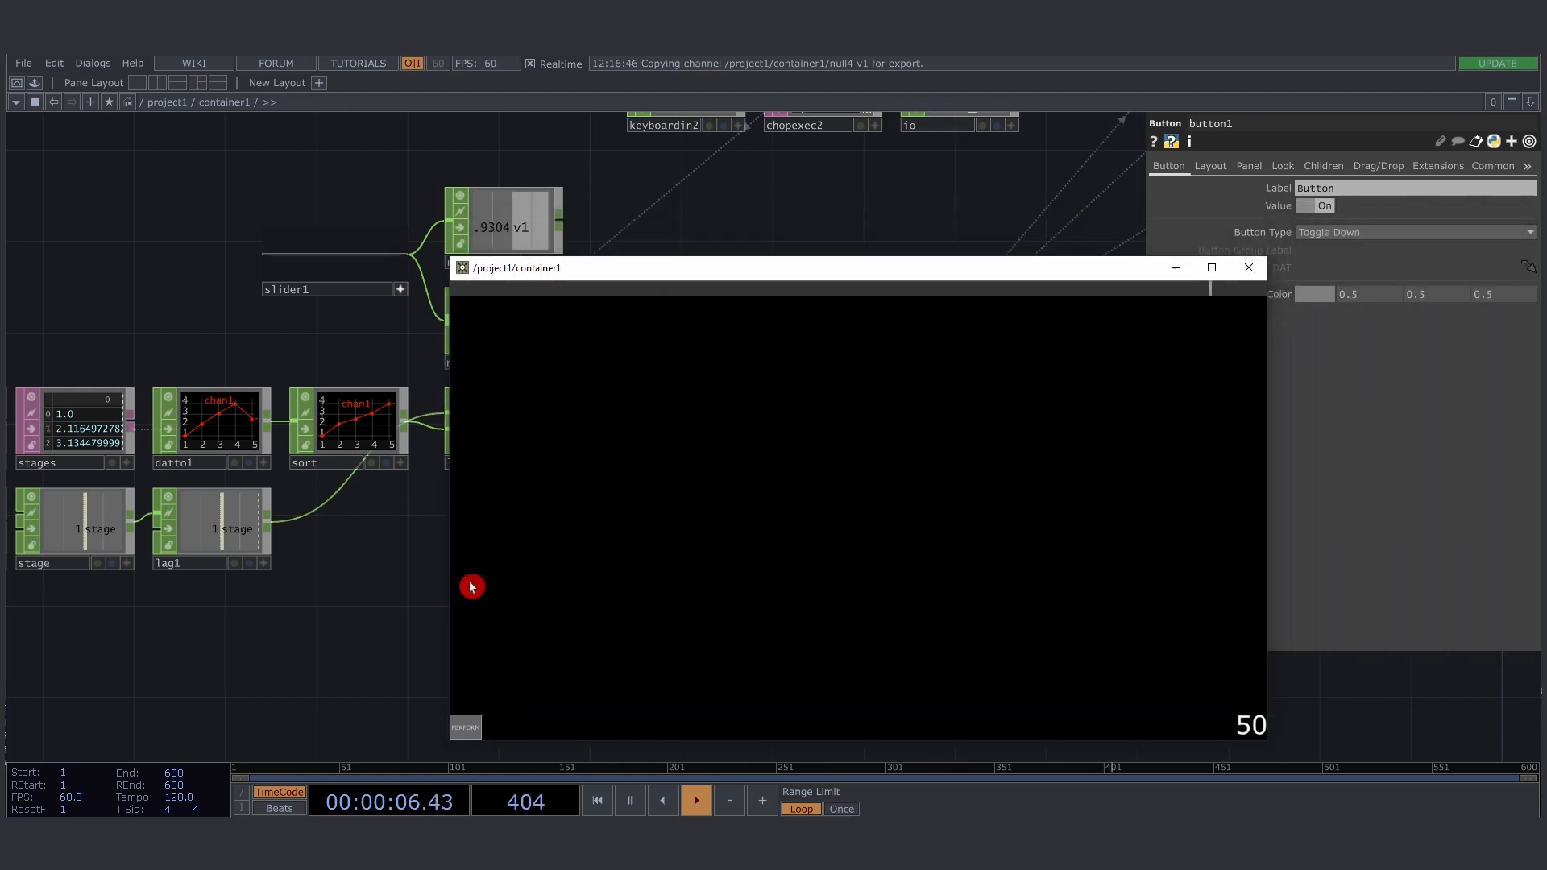
pyautogui.click(466, 725)
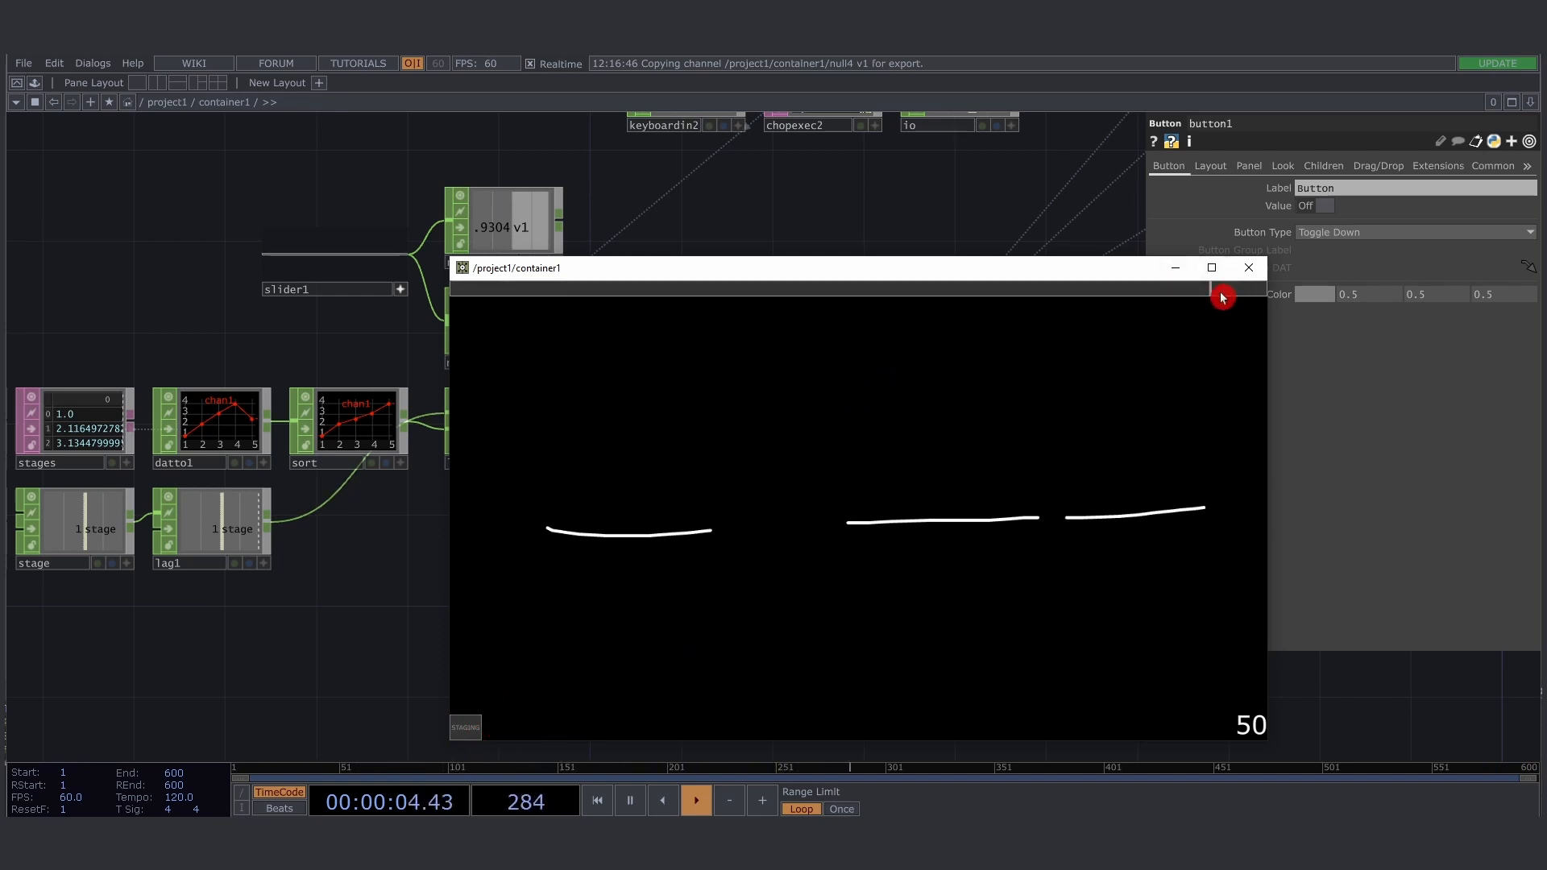
pyautogui.moveTo(1221, 298)
pyautogui.mouseDown()
pyautogui.moveTo(857, 301)
pyautogui.moveTo(1023, 314)
pyautogui.moveTo(494, 301)
pyautogui.moveTo(1233, 298)
pyautogui.moveTo(618, 295)
pyautogui.moveTo(1171, 308)
pyautogui.mouseUp()
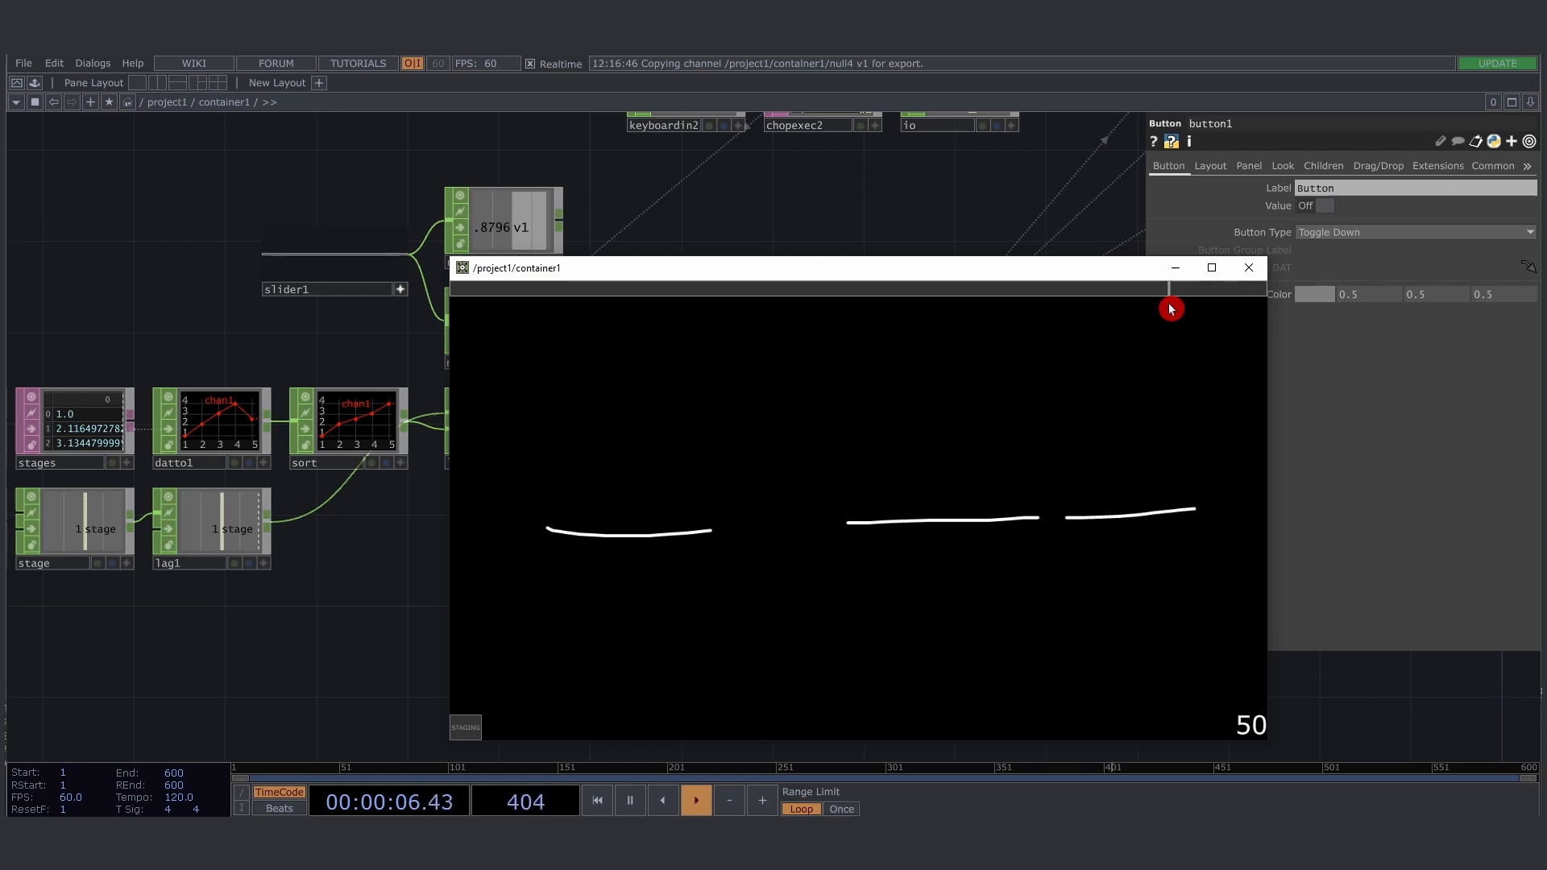
pyautogui.click(469, 727)
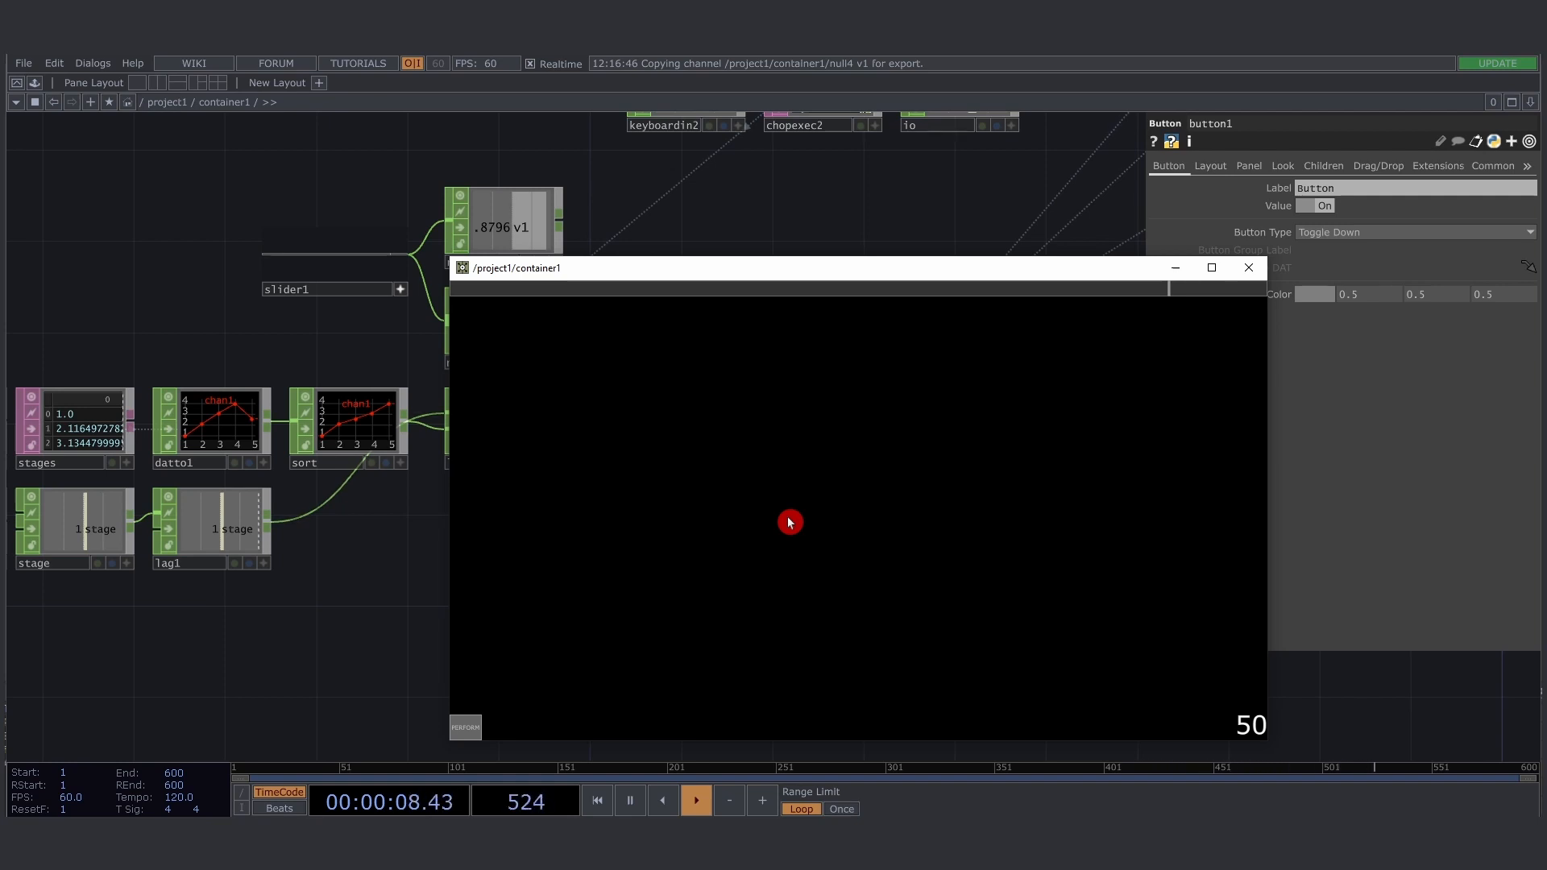
# - Select slider1, reposition the container1 window to uncover its parameters, and toggle the button between STAGING and PERFORM
pyautogui.click(334, 260)
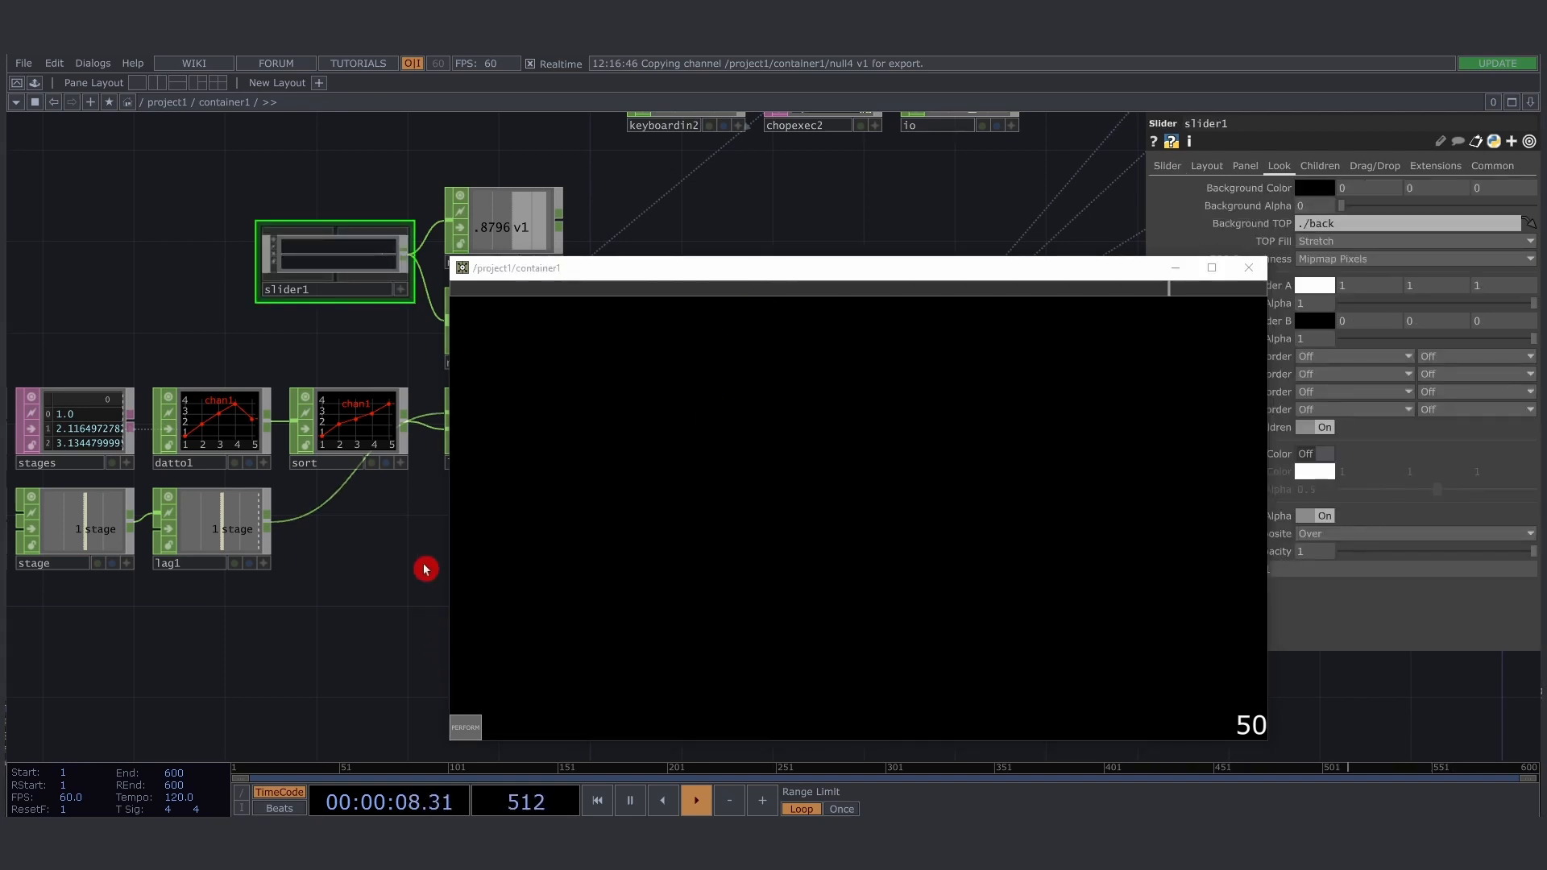
pyautogui.moveTo(1071, 259); pyautogui.dragTo(857, 269)
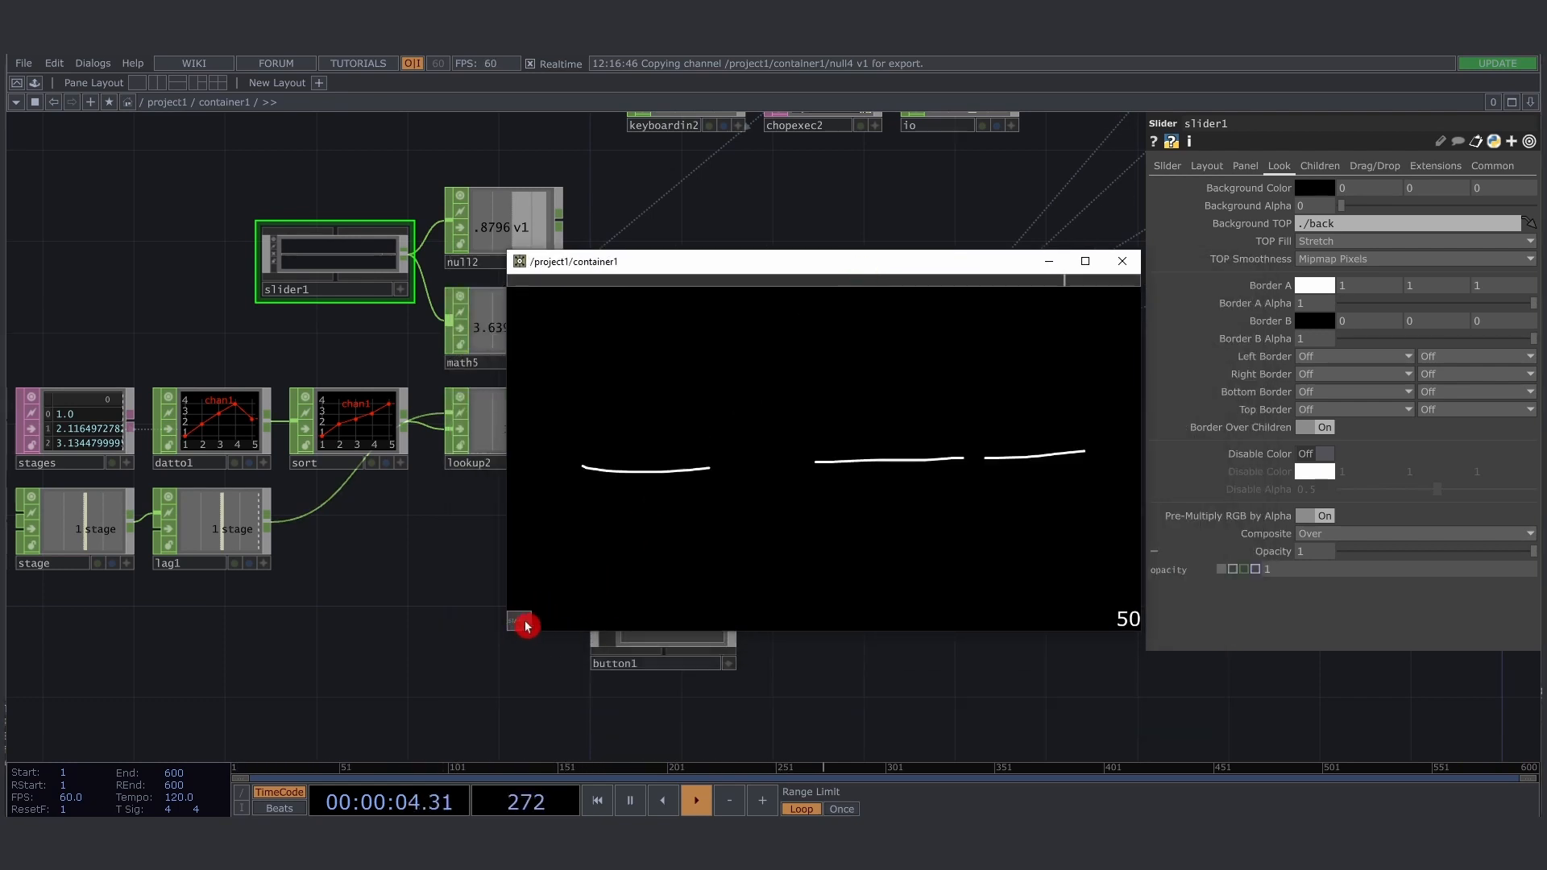
pyautogui.click(526, 626)
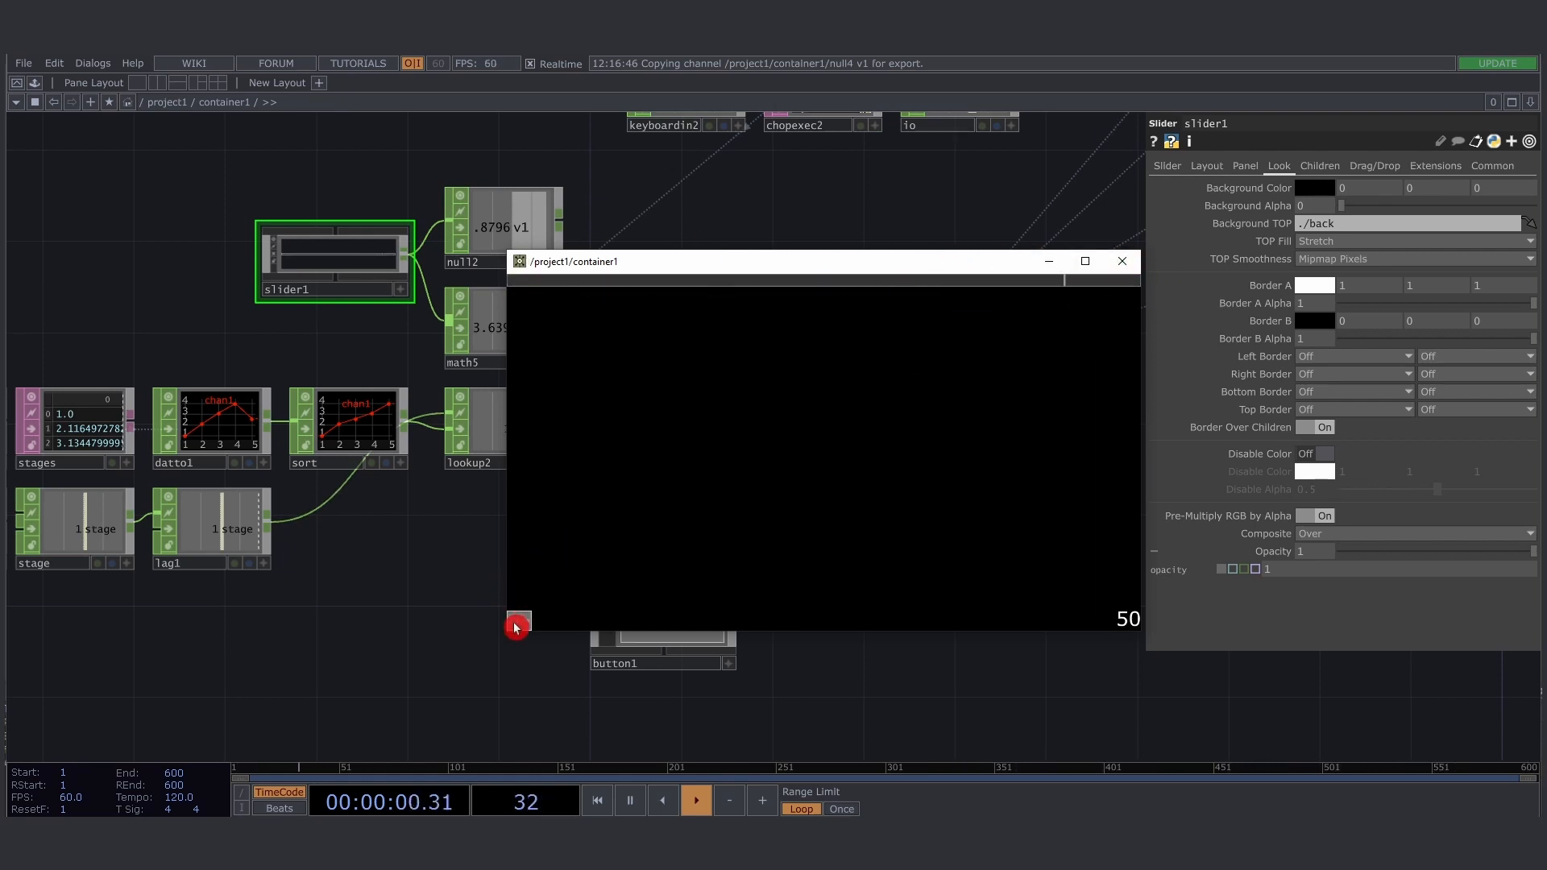
pyautogui.click(529, 628)
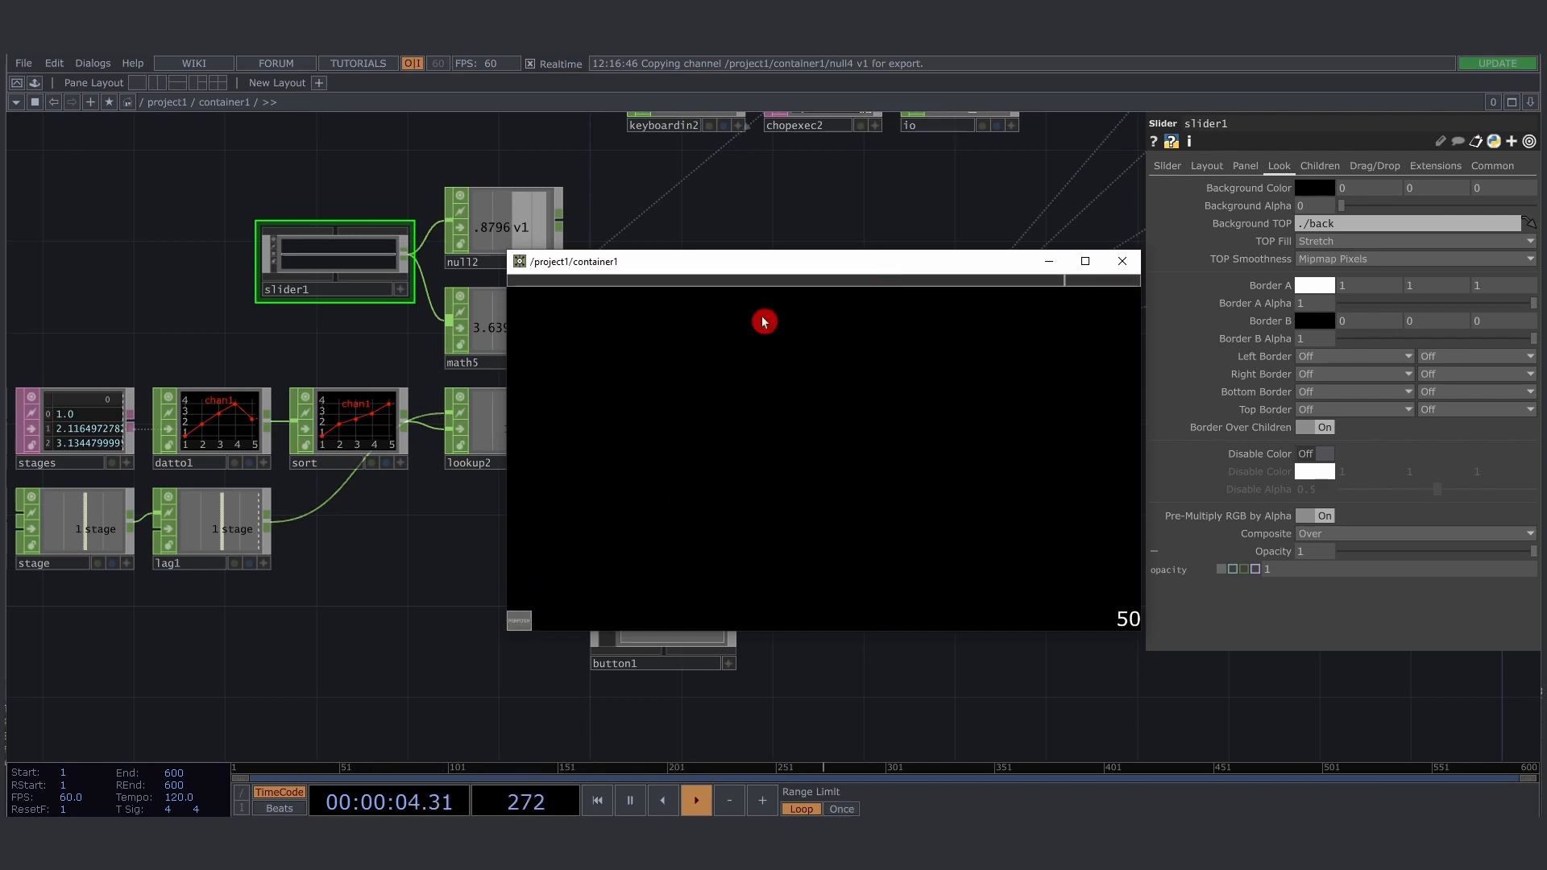
pyautogui.moveTo(787, 266); pyautogui.dragTo(788, 663)
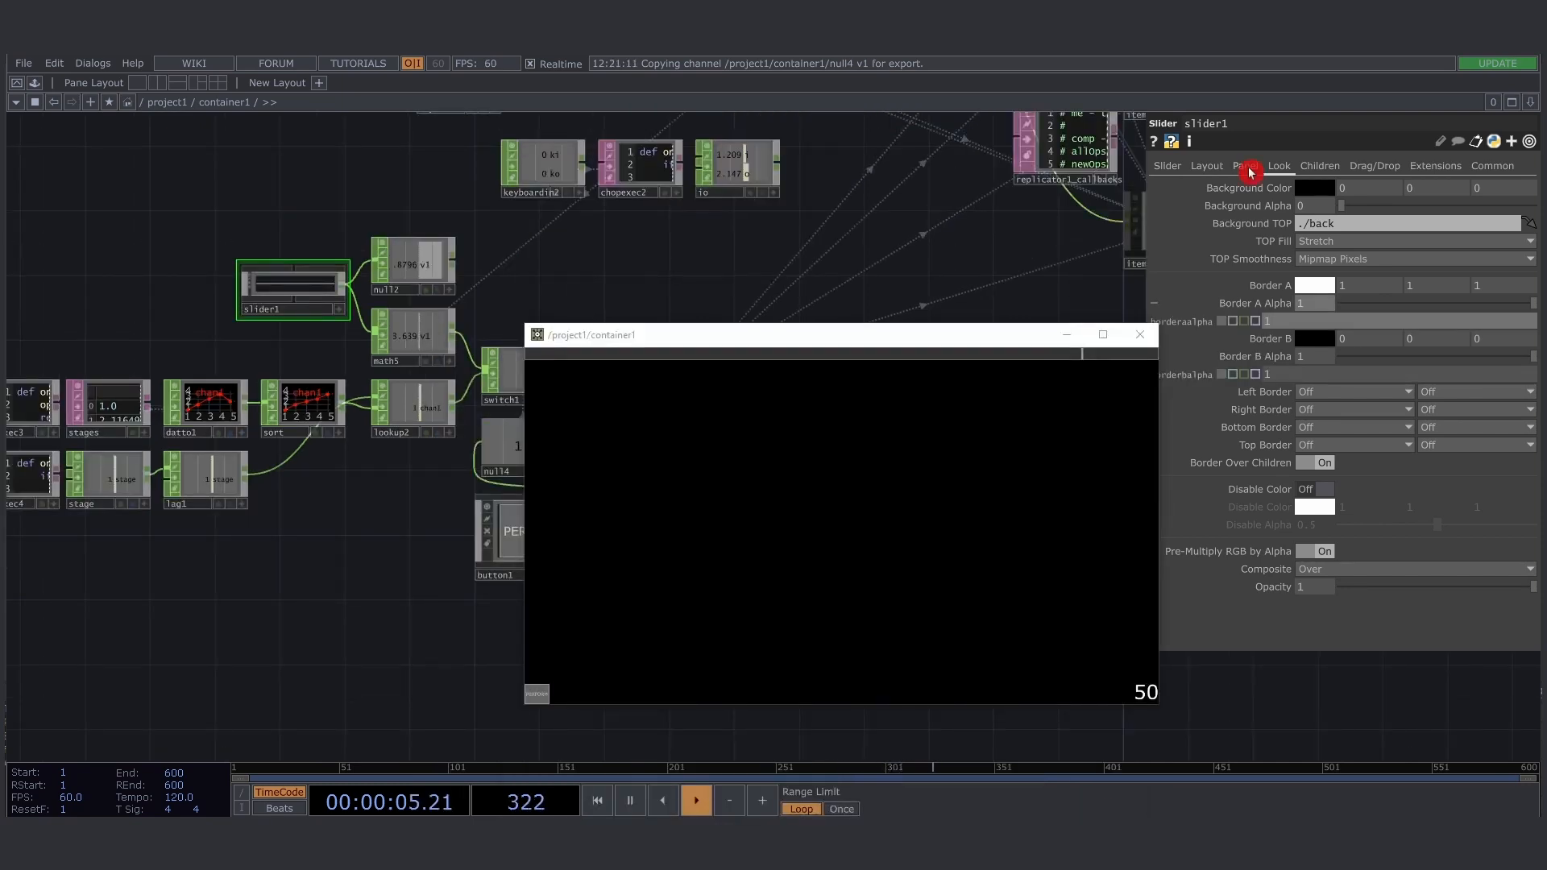
# - Set both the Display and Enable parameters of slider1 to the expression 1-op('null4')['v1']
pyautogui.click(1246, 166)
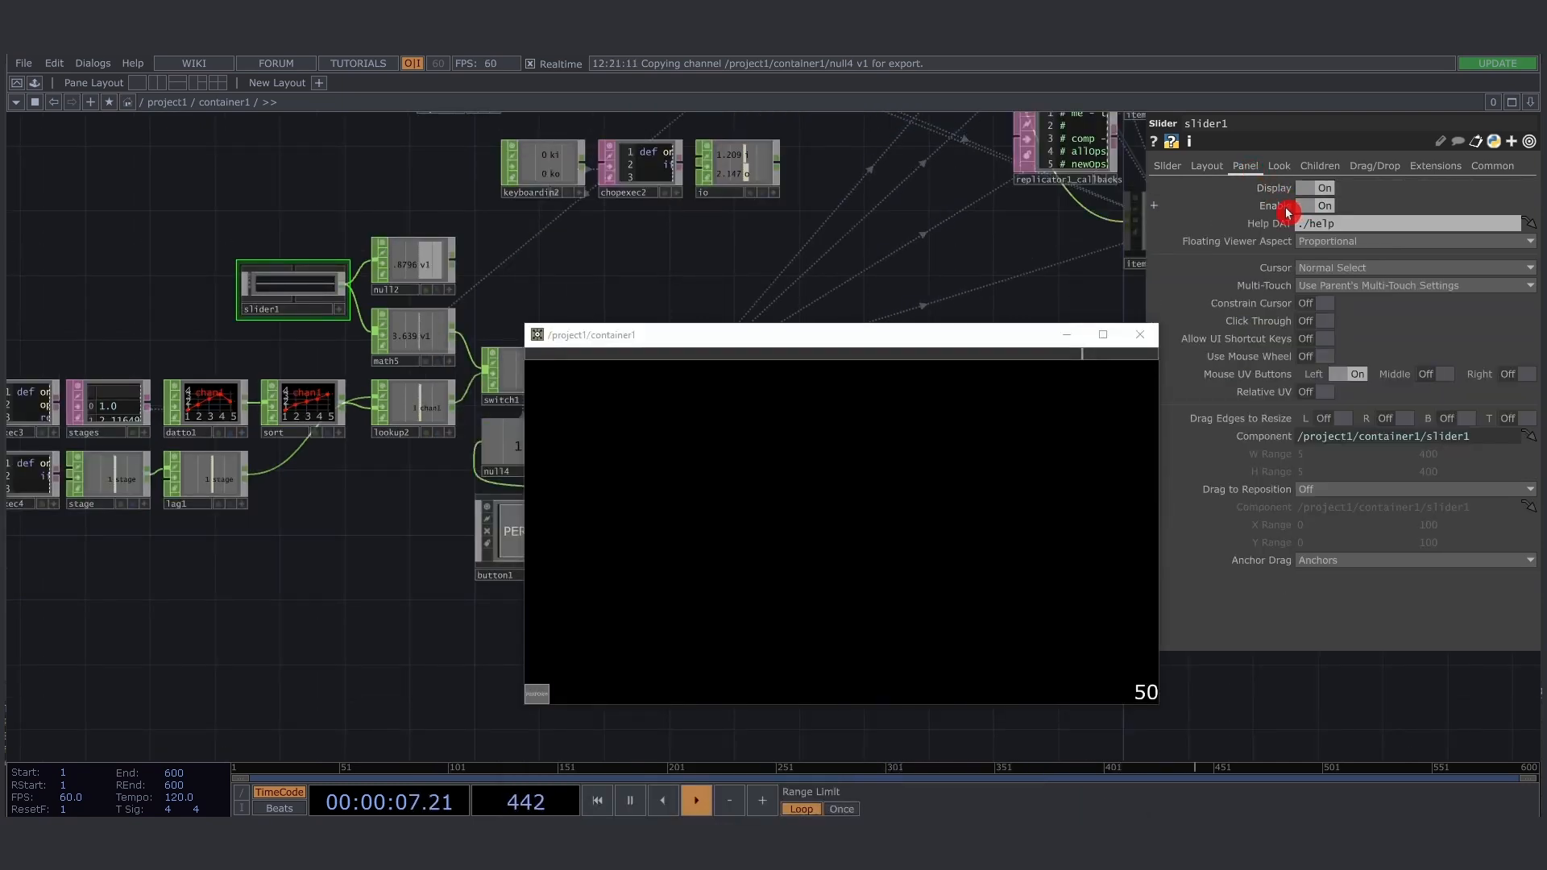
pyautogui.click(1286, 207)
pyautogui.click(1280, 191)
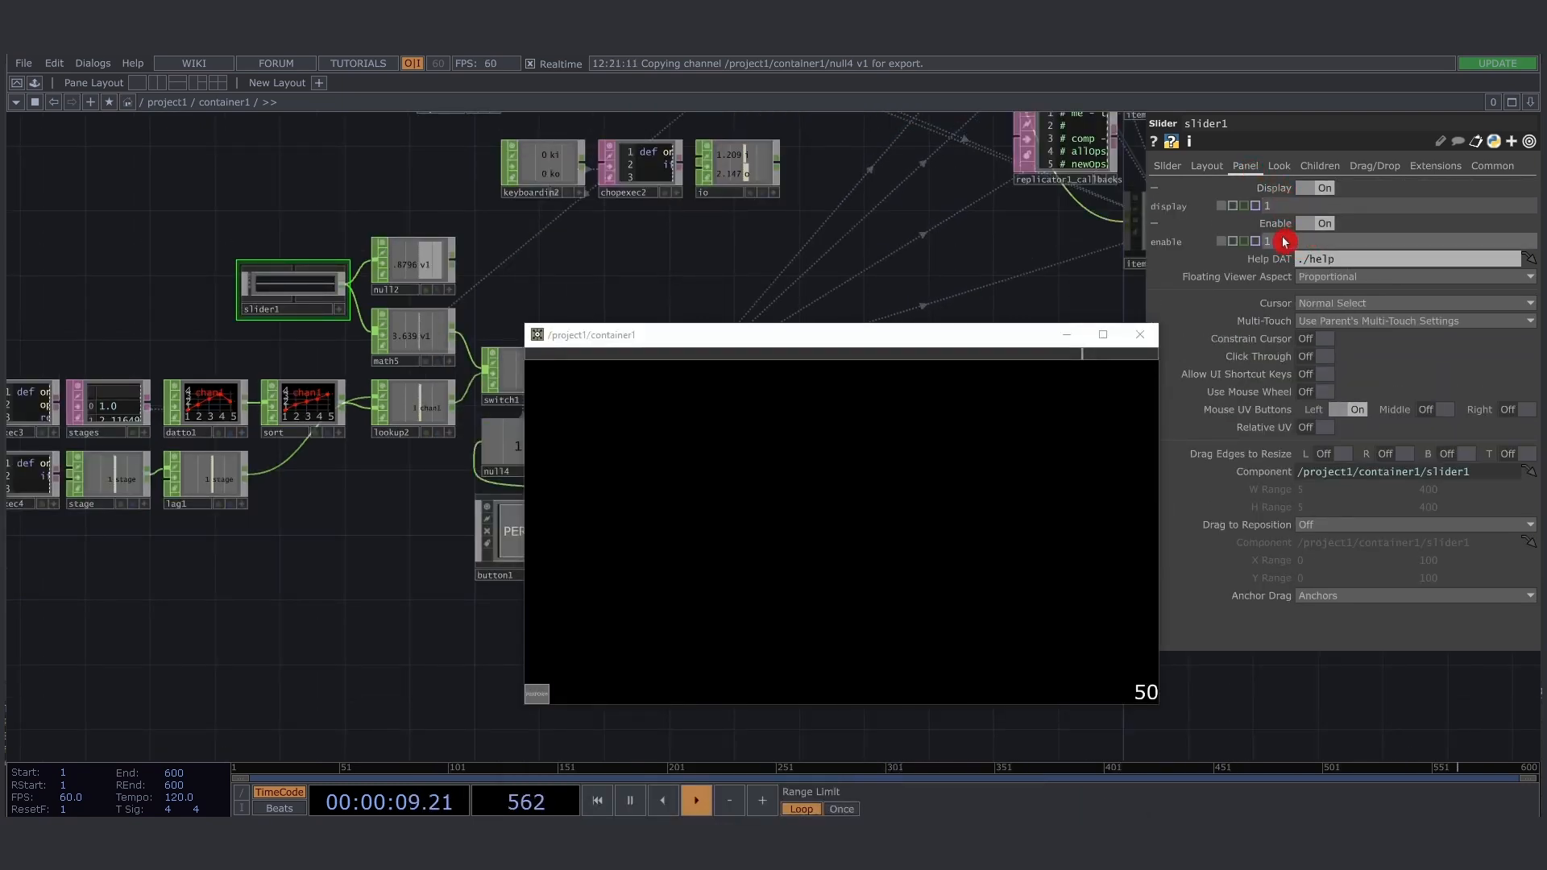
pyautogui.click(1314, 210)
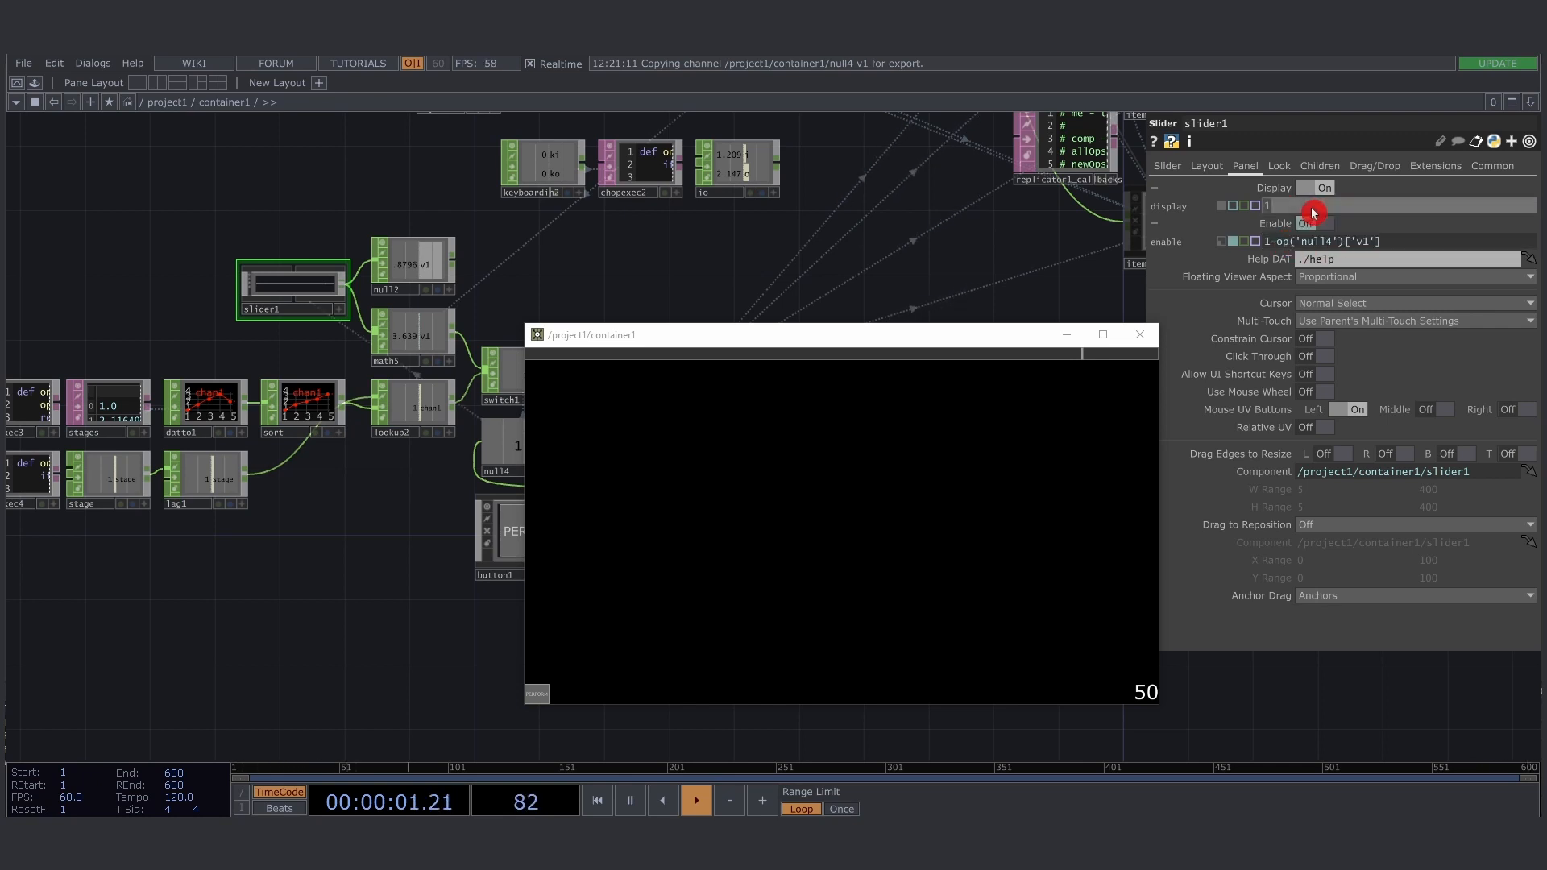
pyautogui.press('Return')
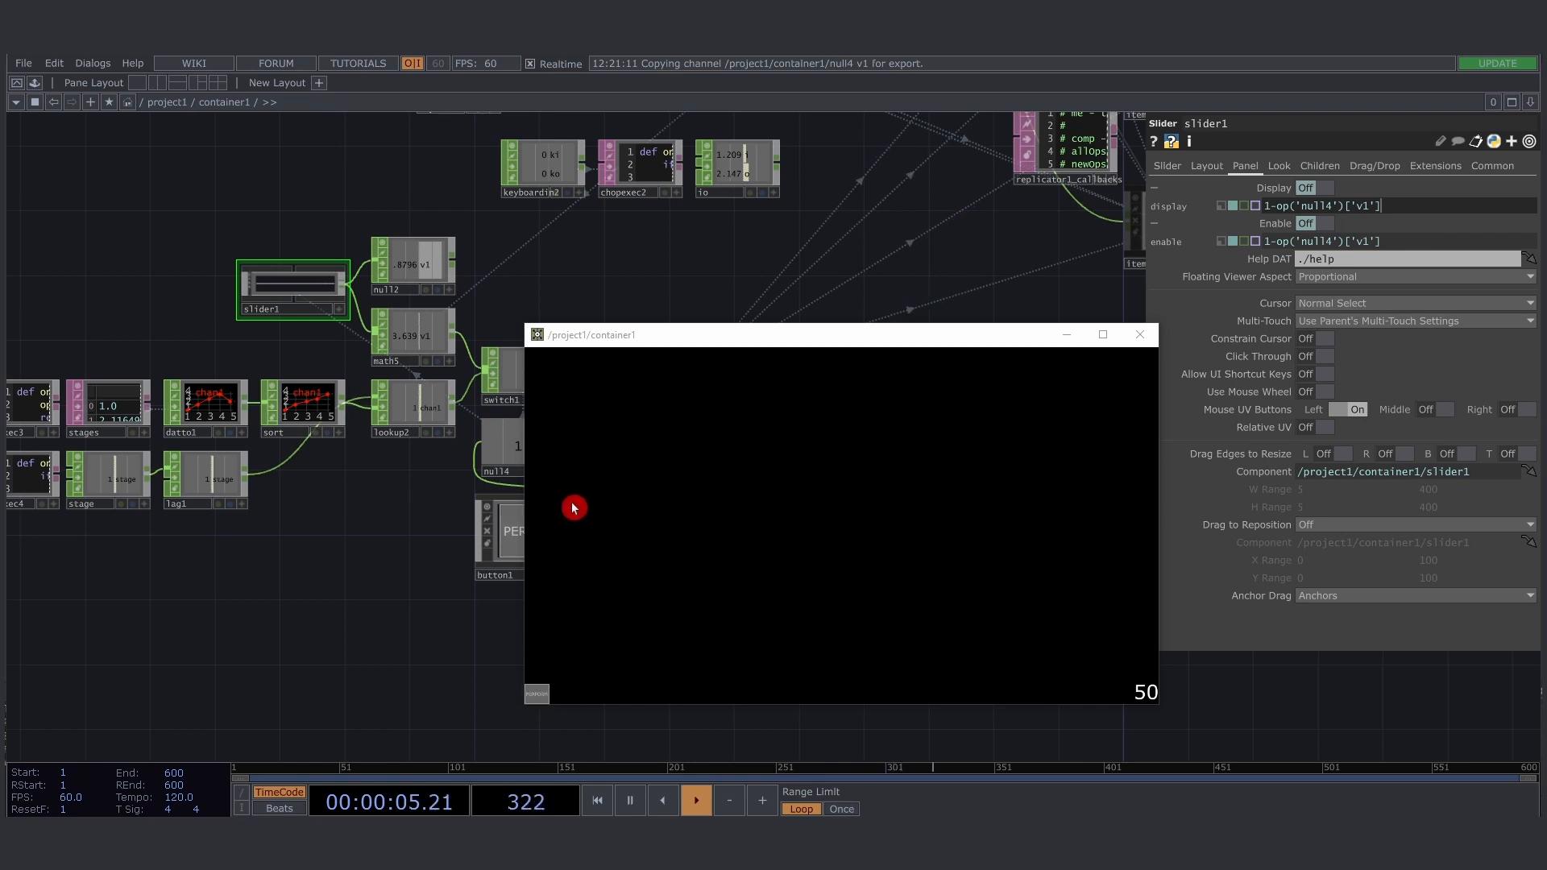
# - Set button1's height to 50 and enlarge the container1 window
pyautogui.click(515, 554)
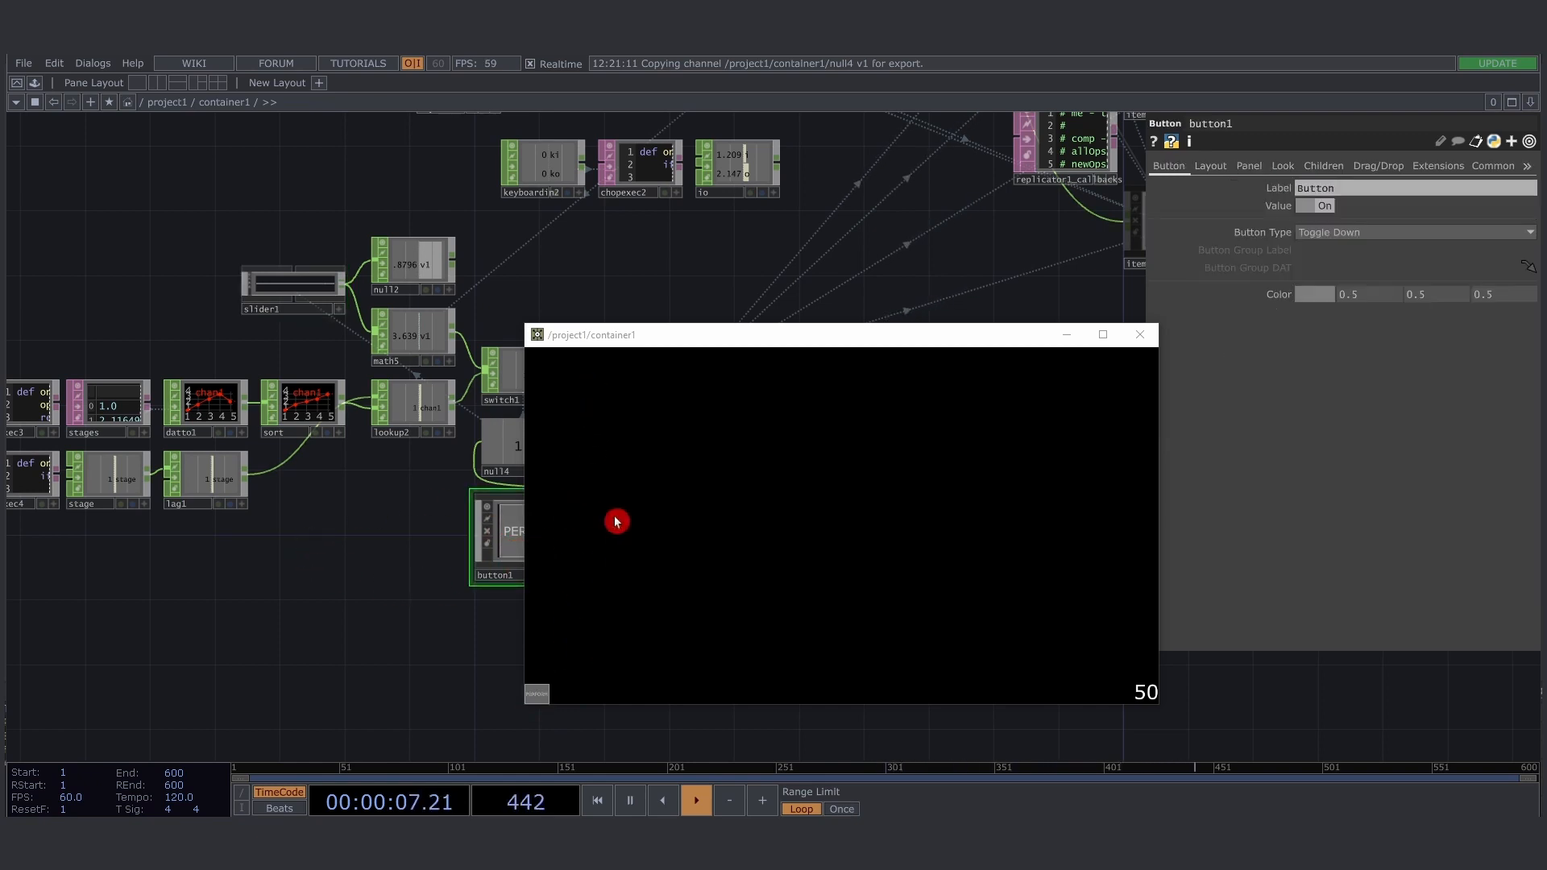
pyautogui.click(1211, 166)
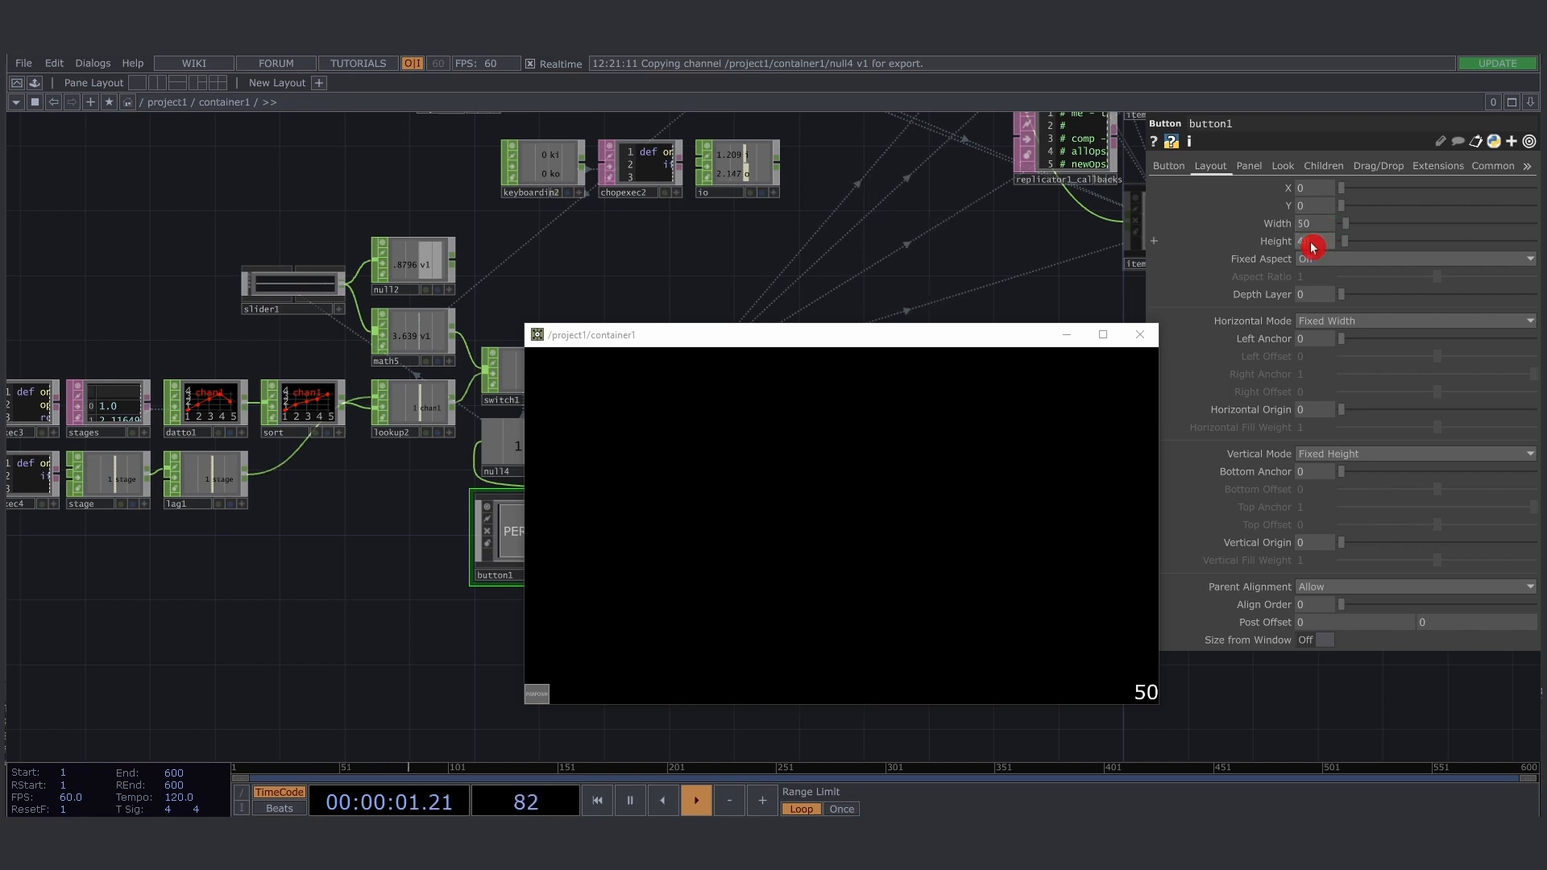
pyautogui.press('Return')
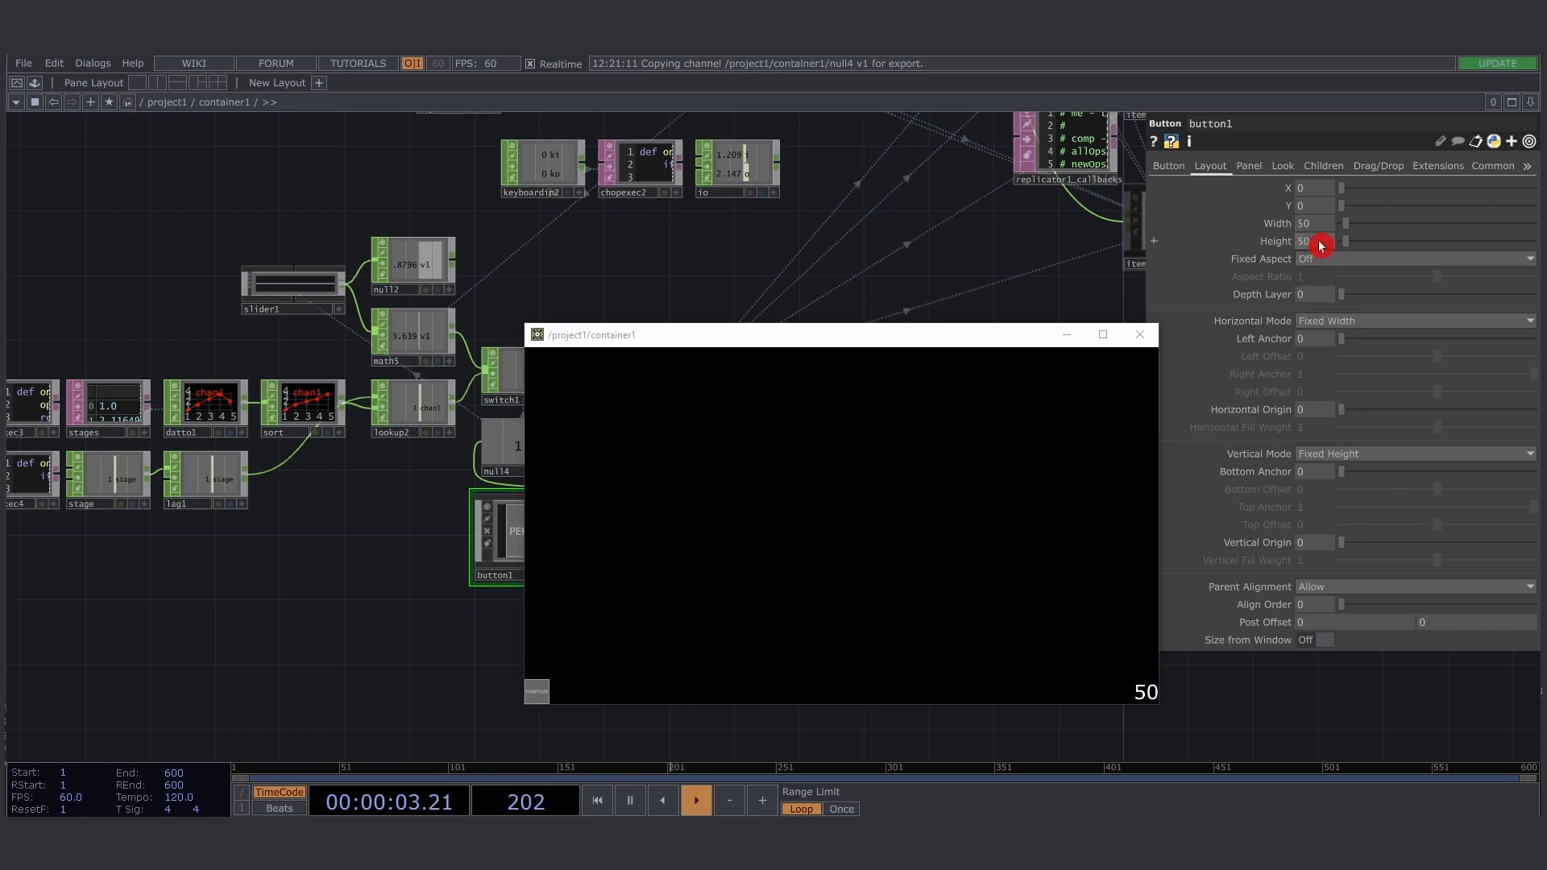
pyautogui.moveTo(1321, 246); pyautogui.dragTo(1322, 246)
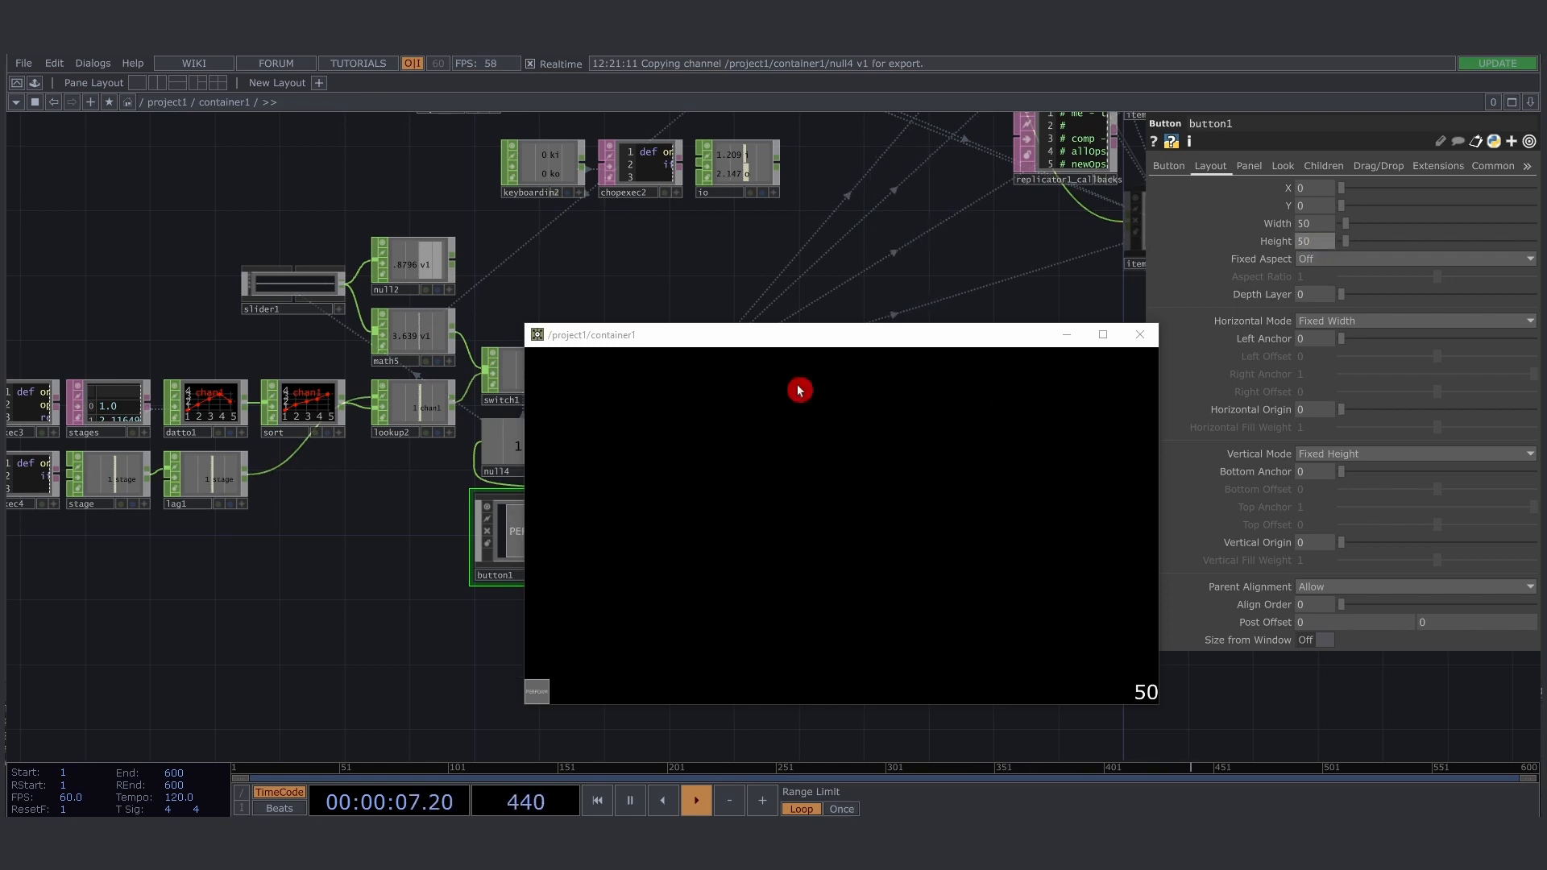
pyautogui.moveTo(704, 325); pyautogui.dragTo(539, 183)
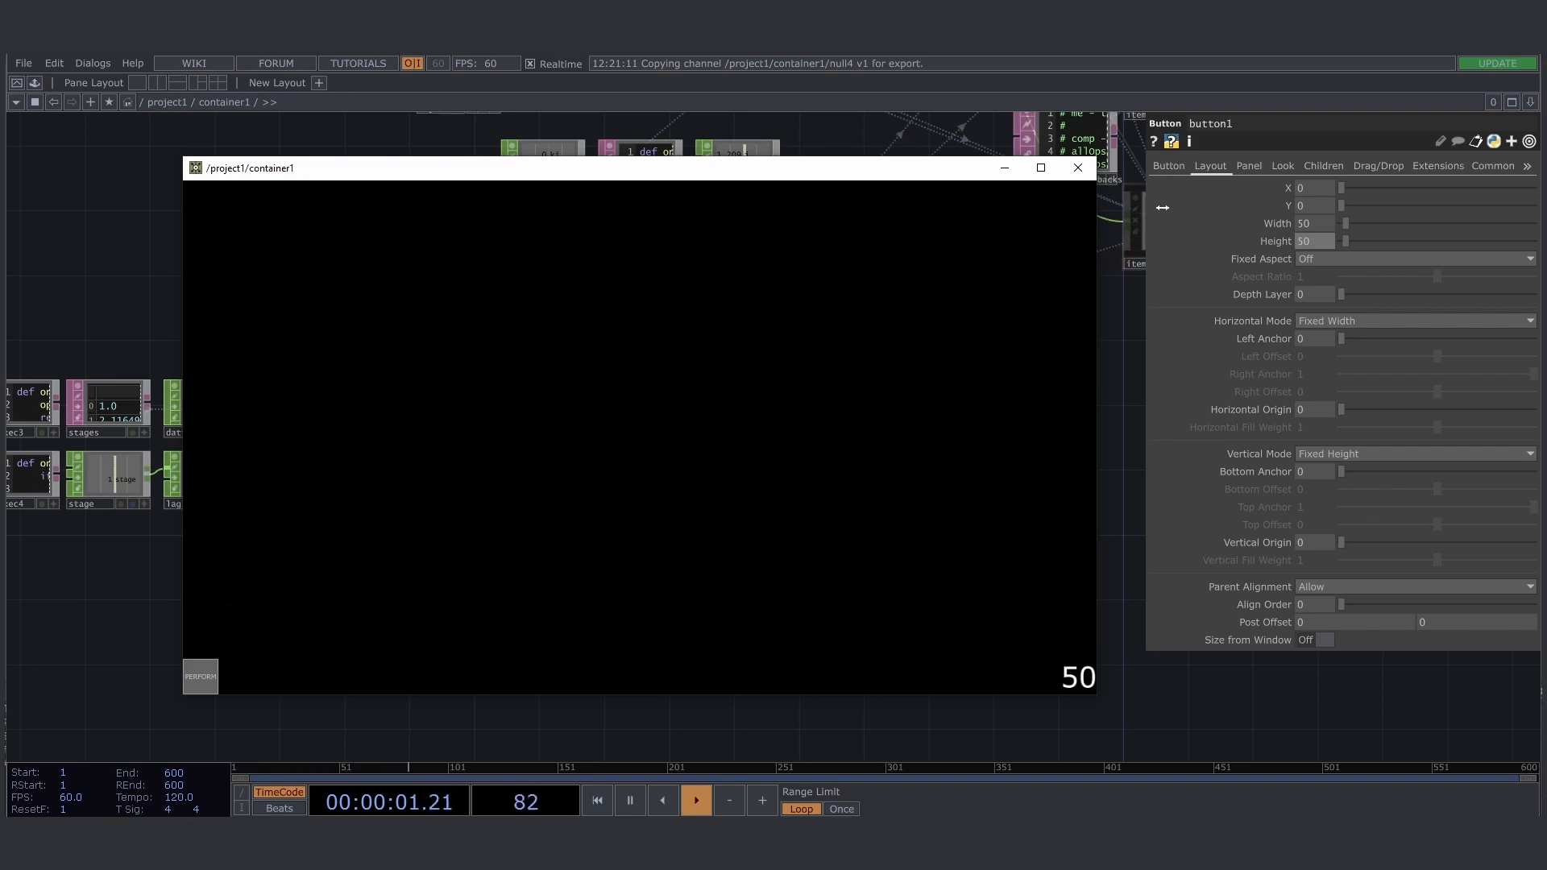
# - Select slider1 and toggle the button to STAGING and back to PERFORM to test the slider's Display and Enable expressions
pyautogui.click(1260, 171)
pyautogui.click(1282, 193)
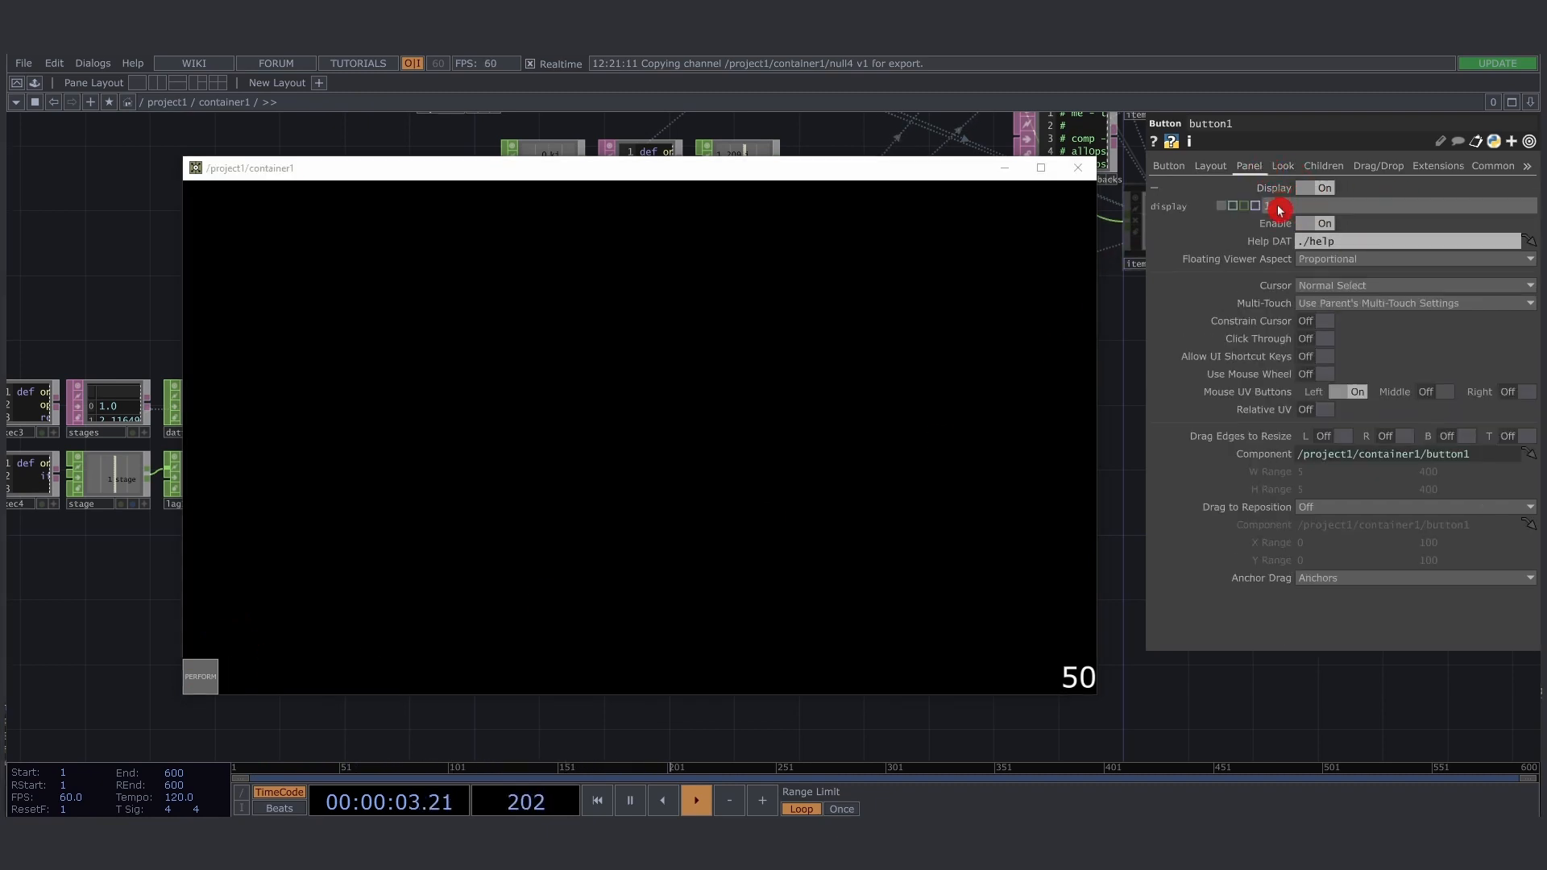
pyautogui.moveTo(653, 171); pyautogui.dragTo(616, 177)
pyautogui.click(304, 294)
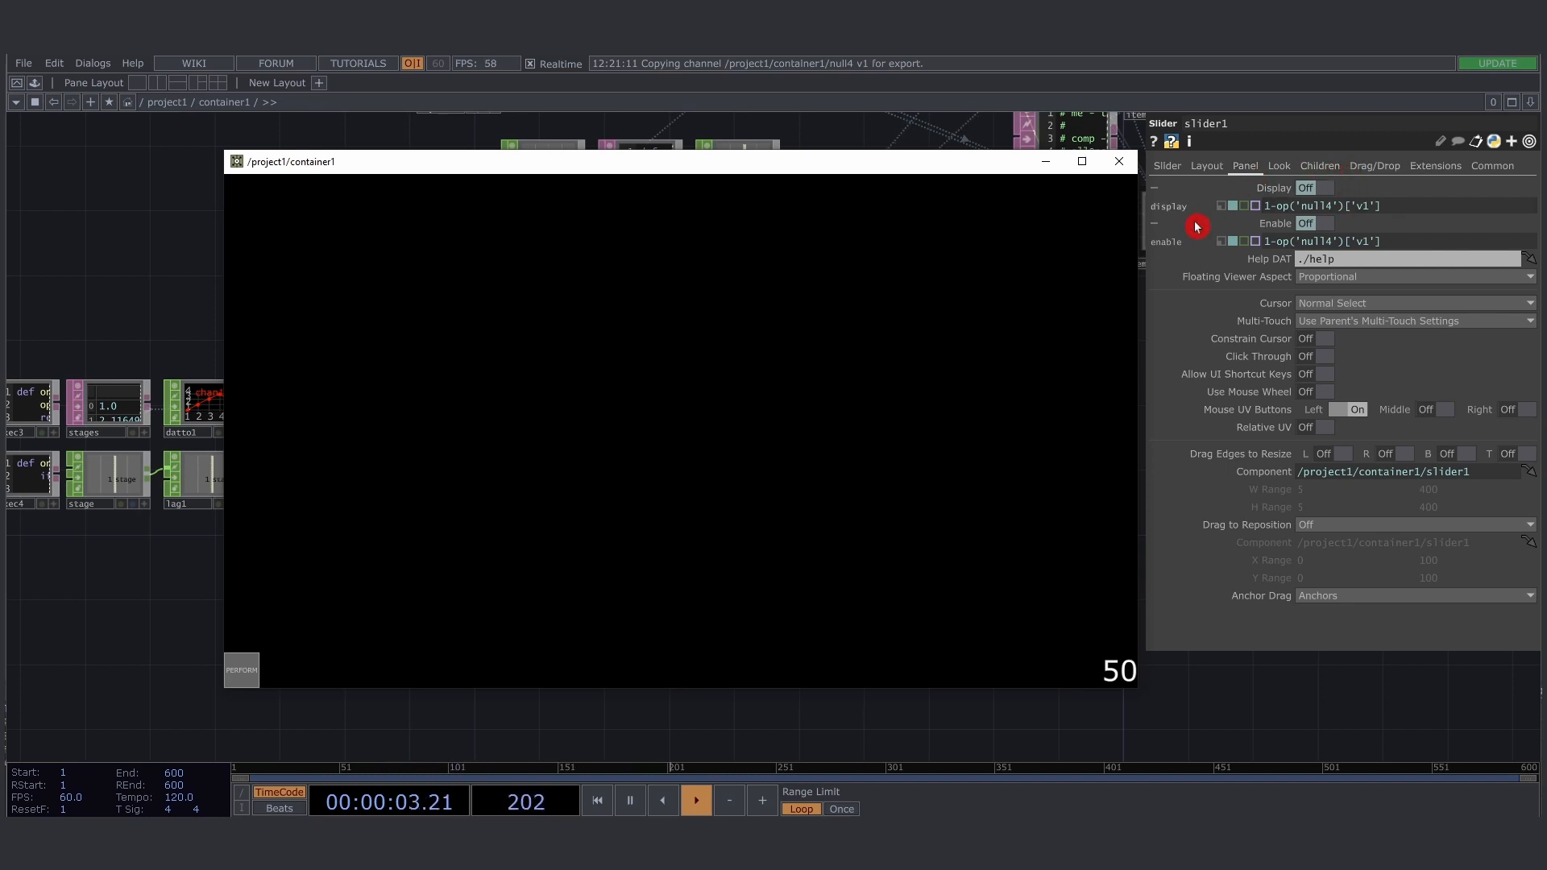
pyautogui.click(245, 675)
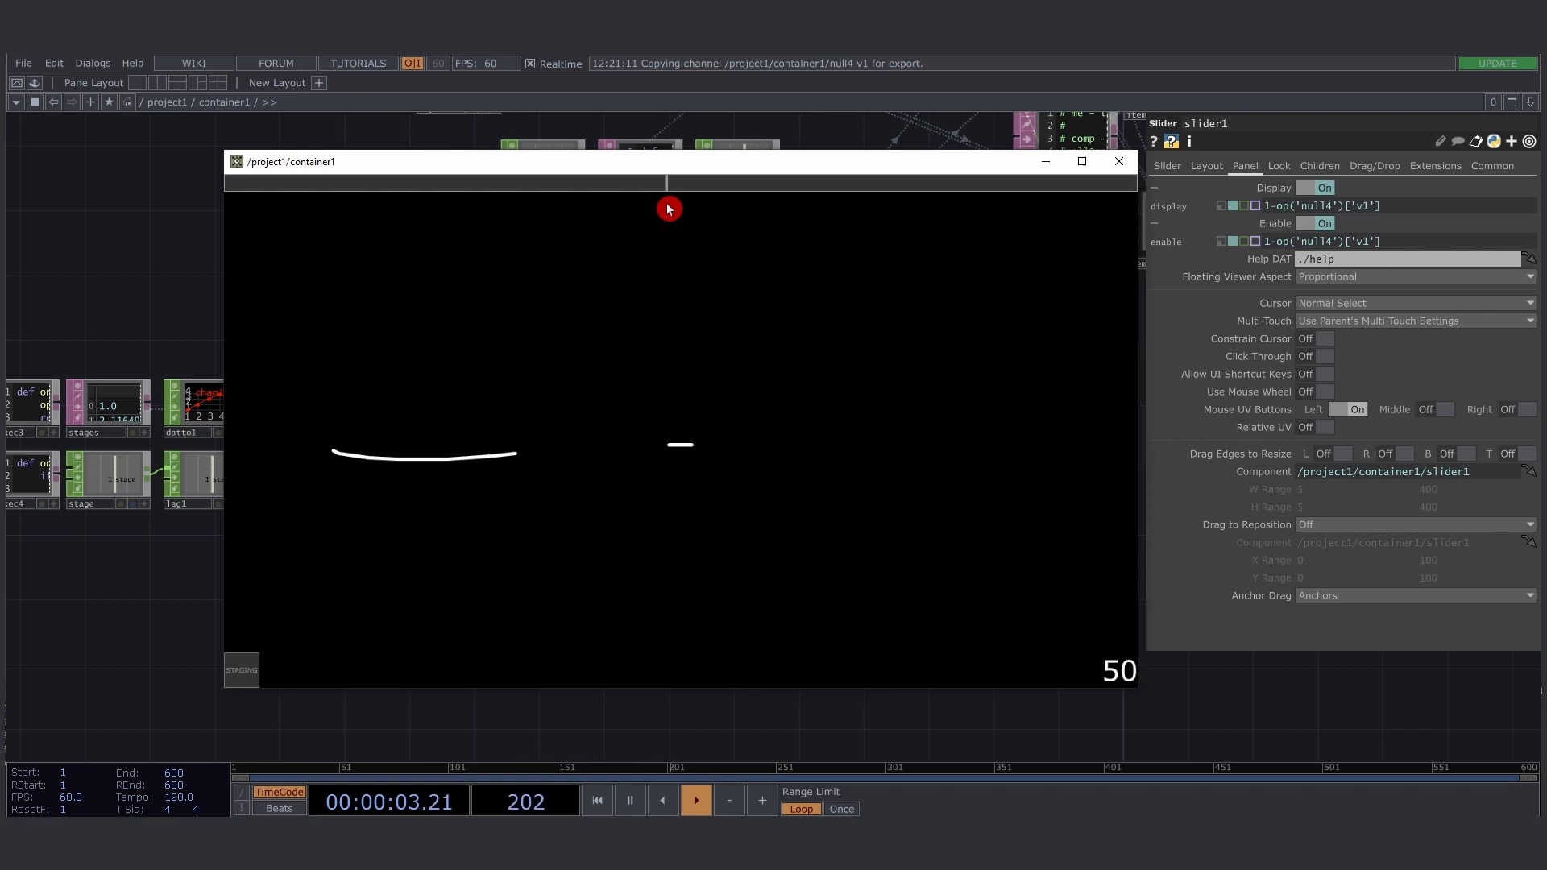
pyautogui.click(241, 673)
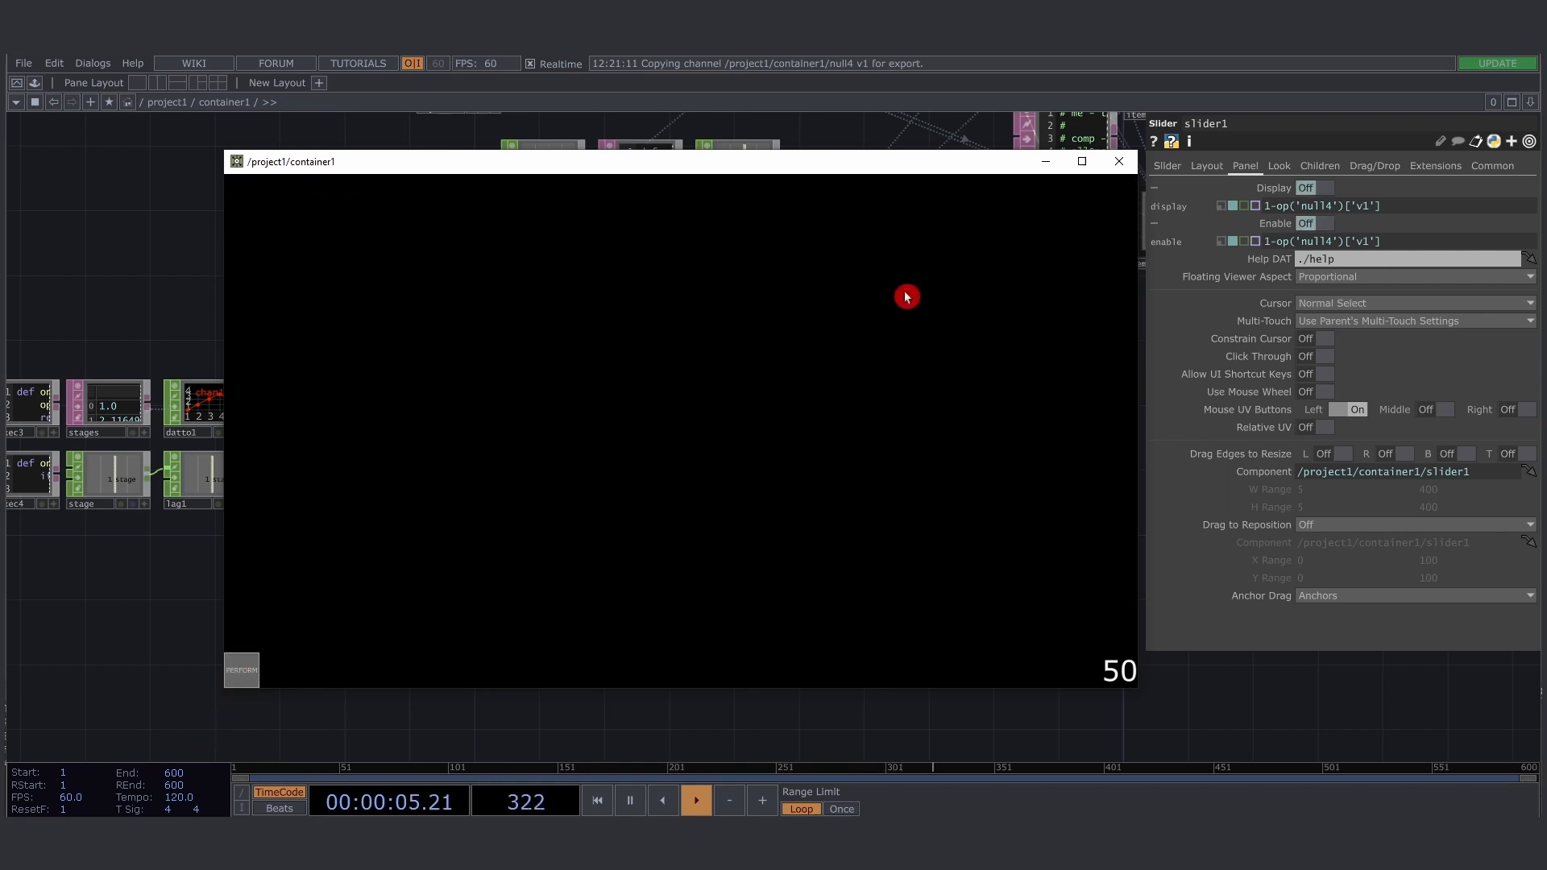